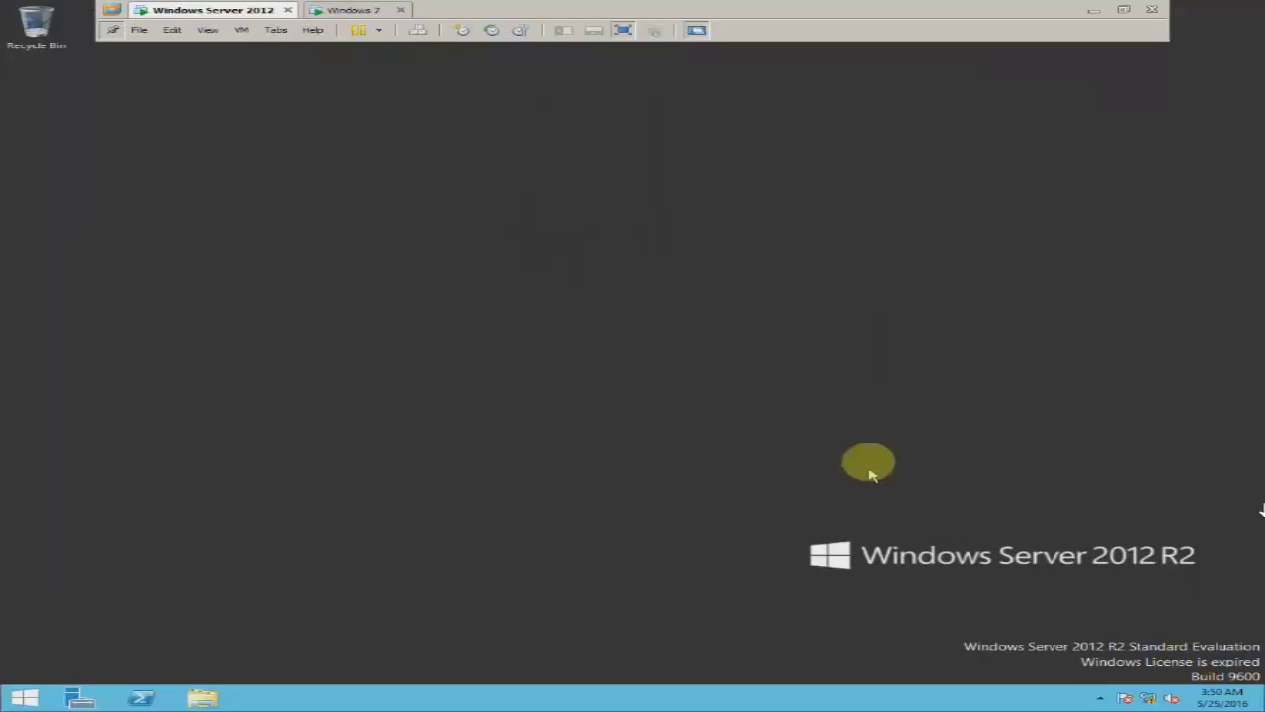
click(240, 29)
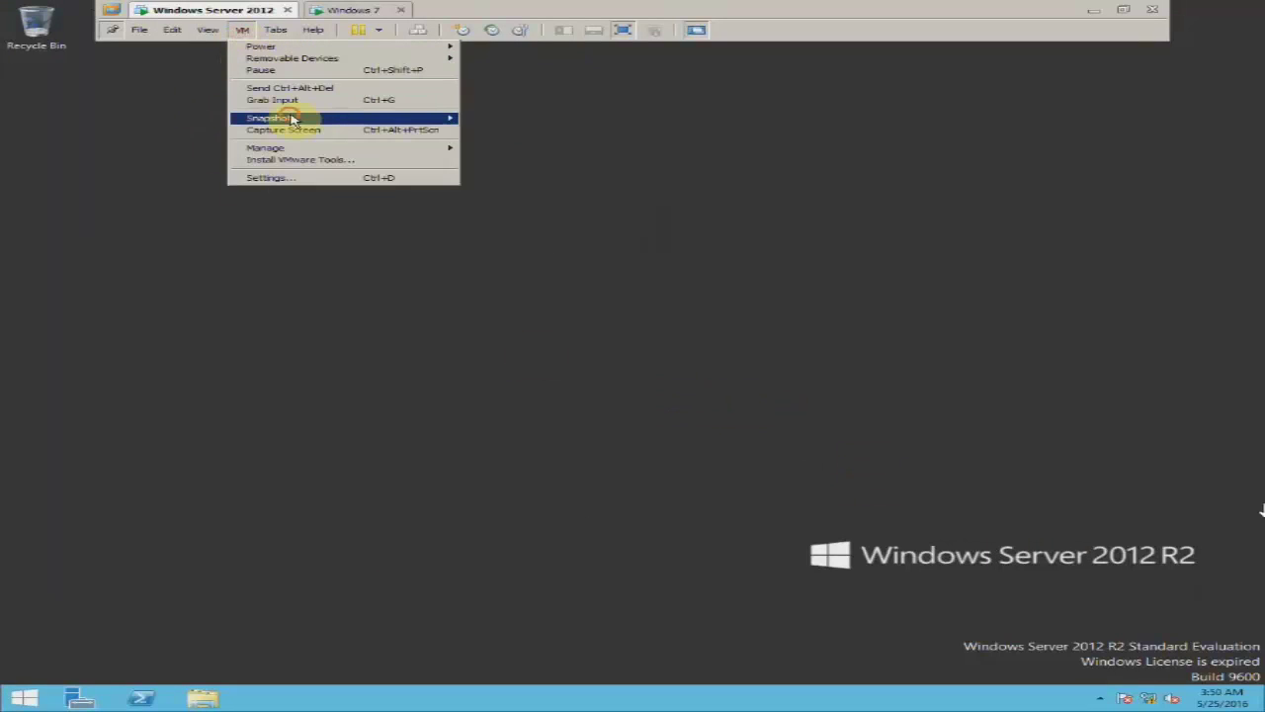
mouse_move(297, 119)
click(531, 167)
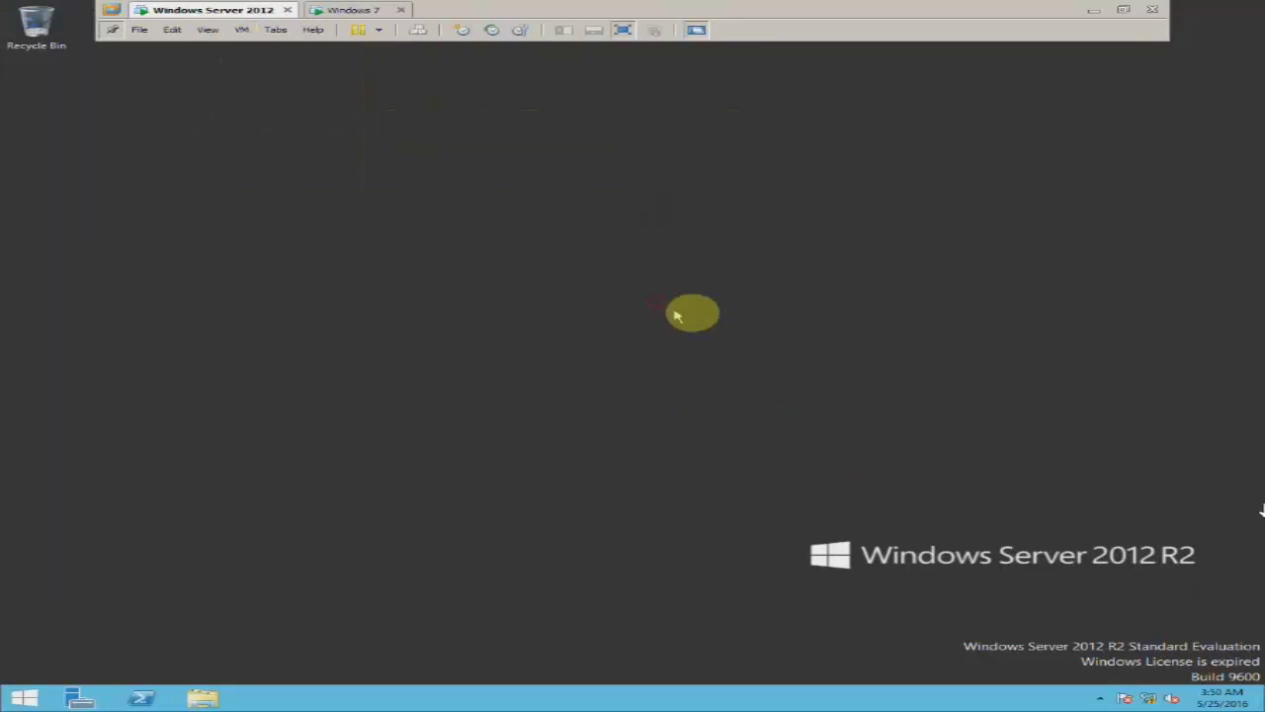
right_click(1149, 698)
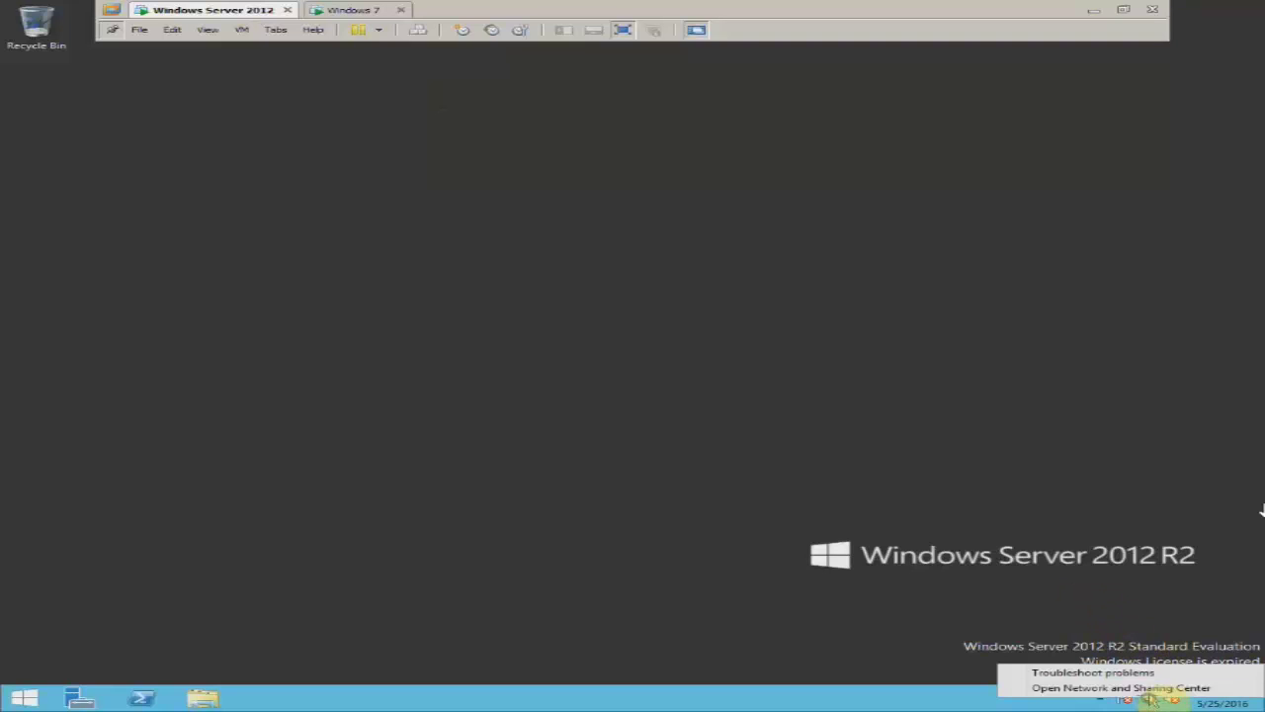
click(654, 411)
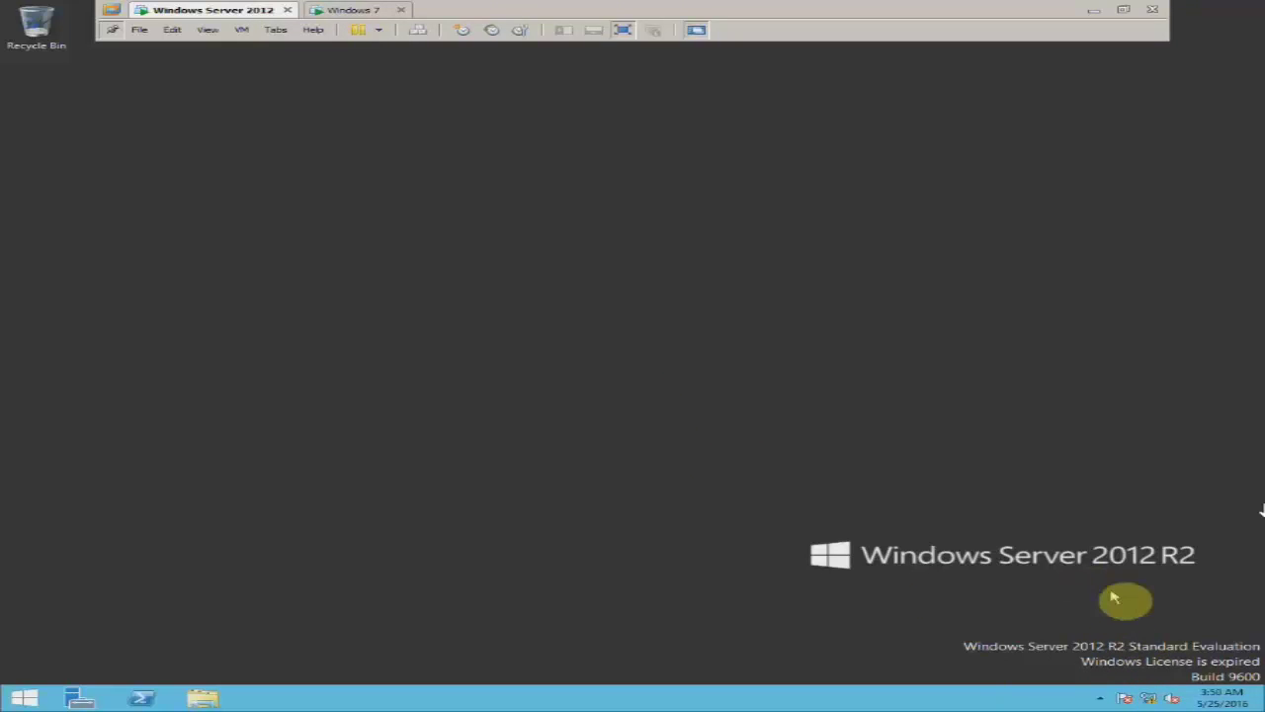
Open the Ethernet0 adapter's connection details from the network settings and check its IPv4 address and DNS server entries.
right_click(1149, 699)
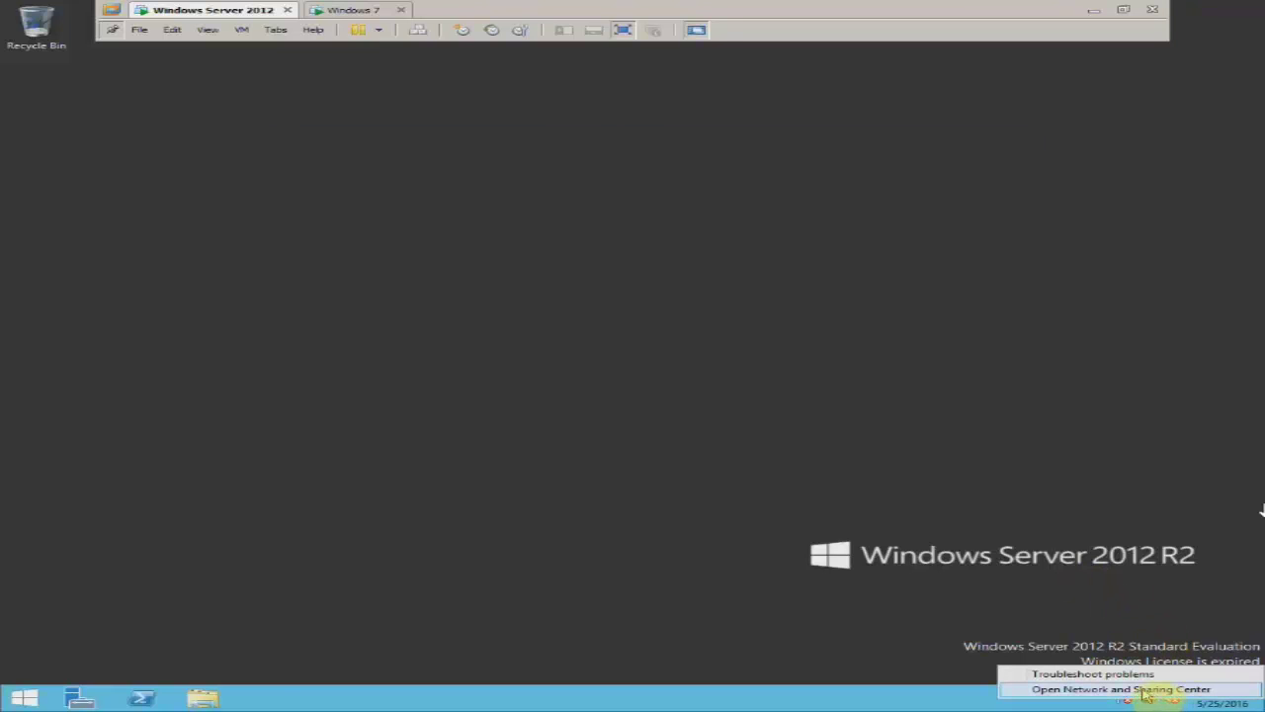
click(1144, 690)
click(353, 213)
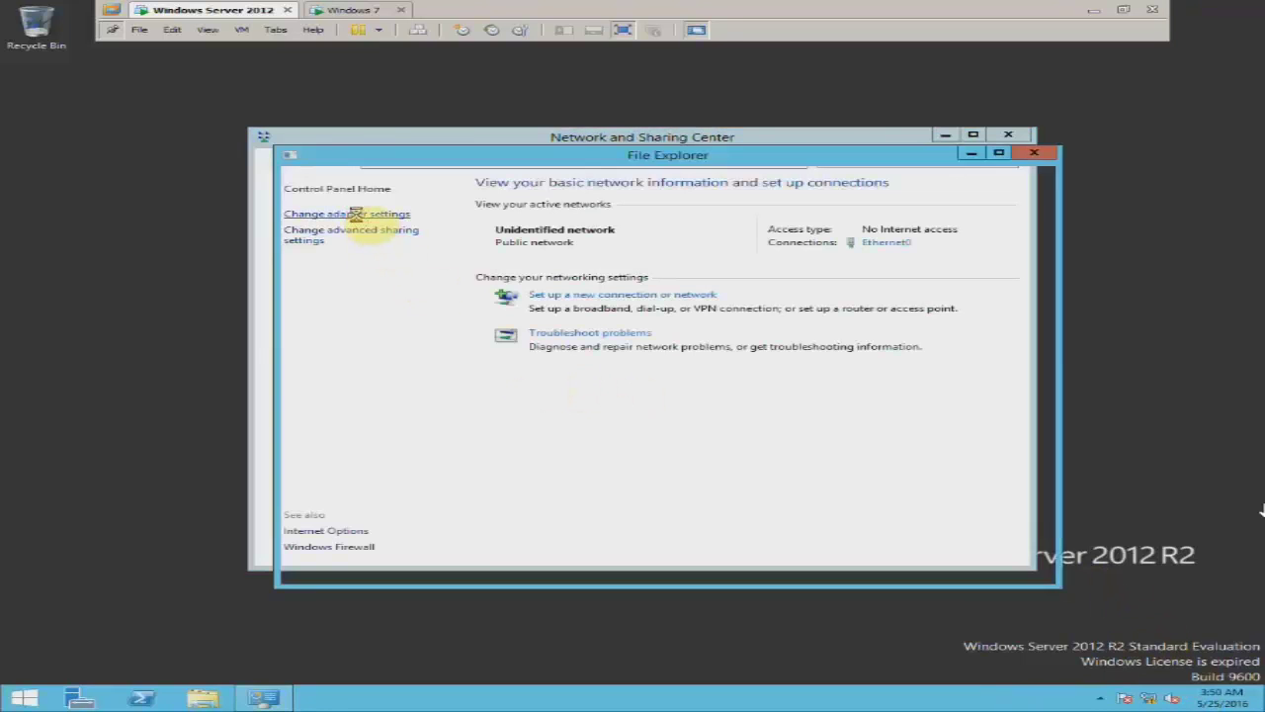
right_click(390, 238)
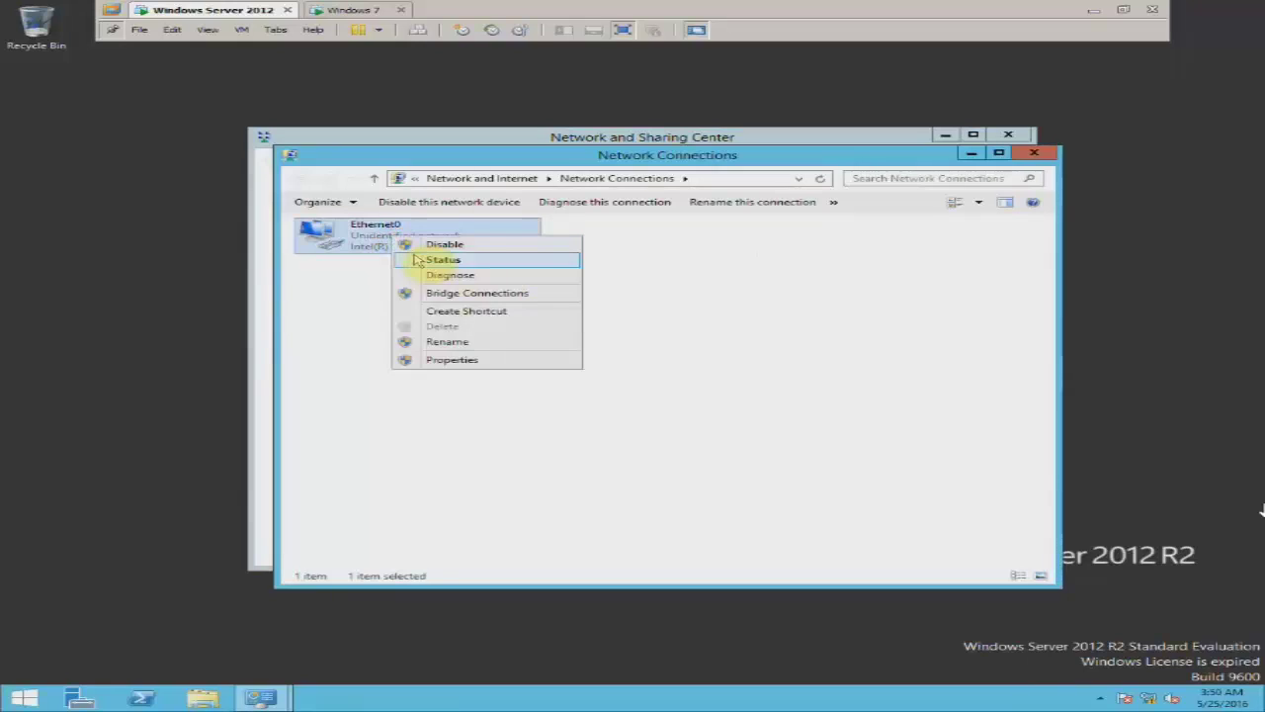
click(397, 261)
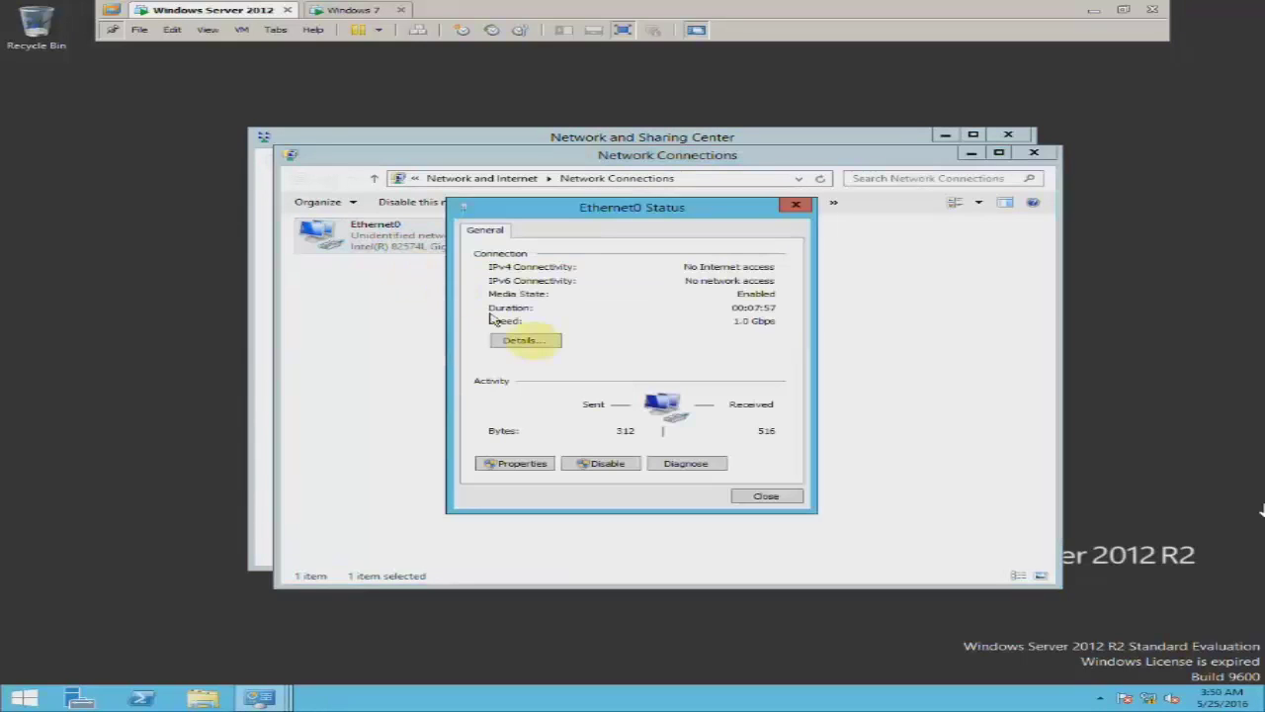
click(522, 342)
click(521, 362)
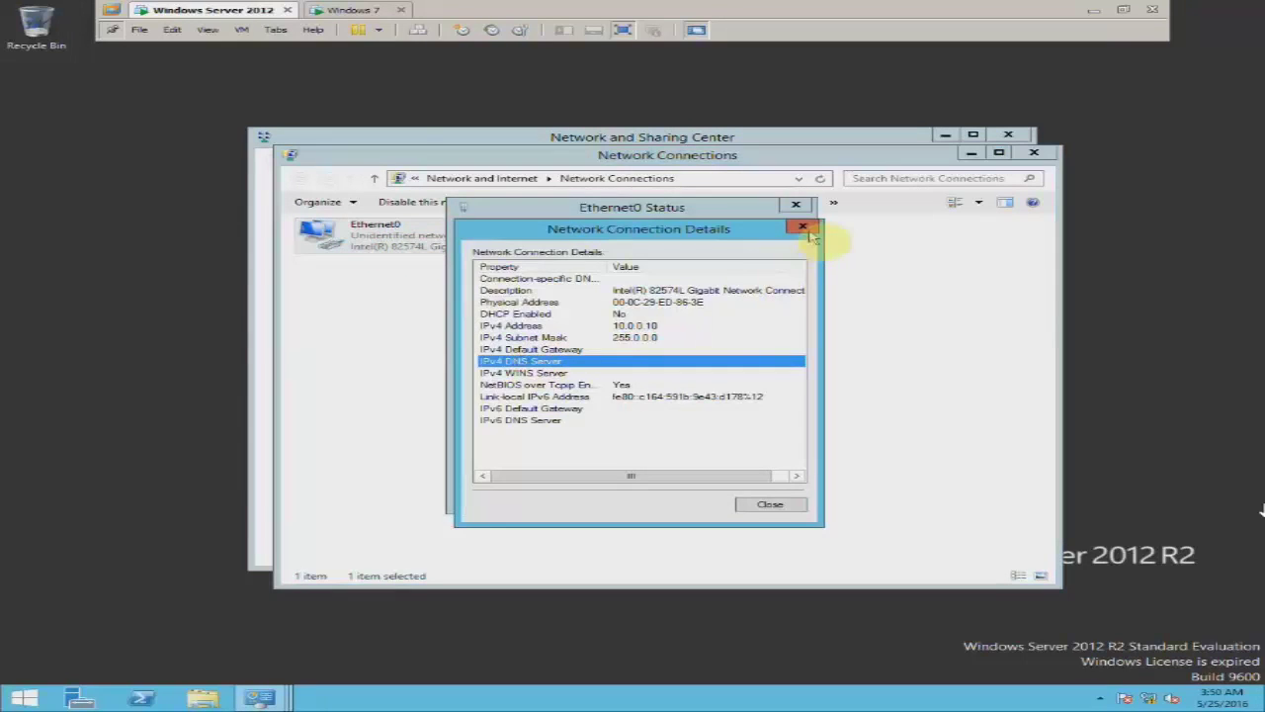
click(802, 226)
click(796, 205)
Set Ethernet0's preferred IPv4 DNS server to 10.0.0.10, save the adapter properties and close the network windows.
right_click(423, 248)
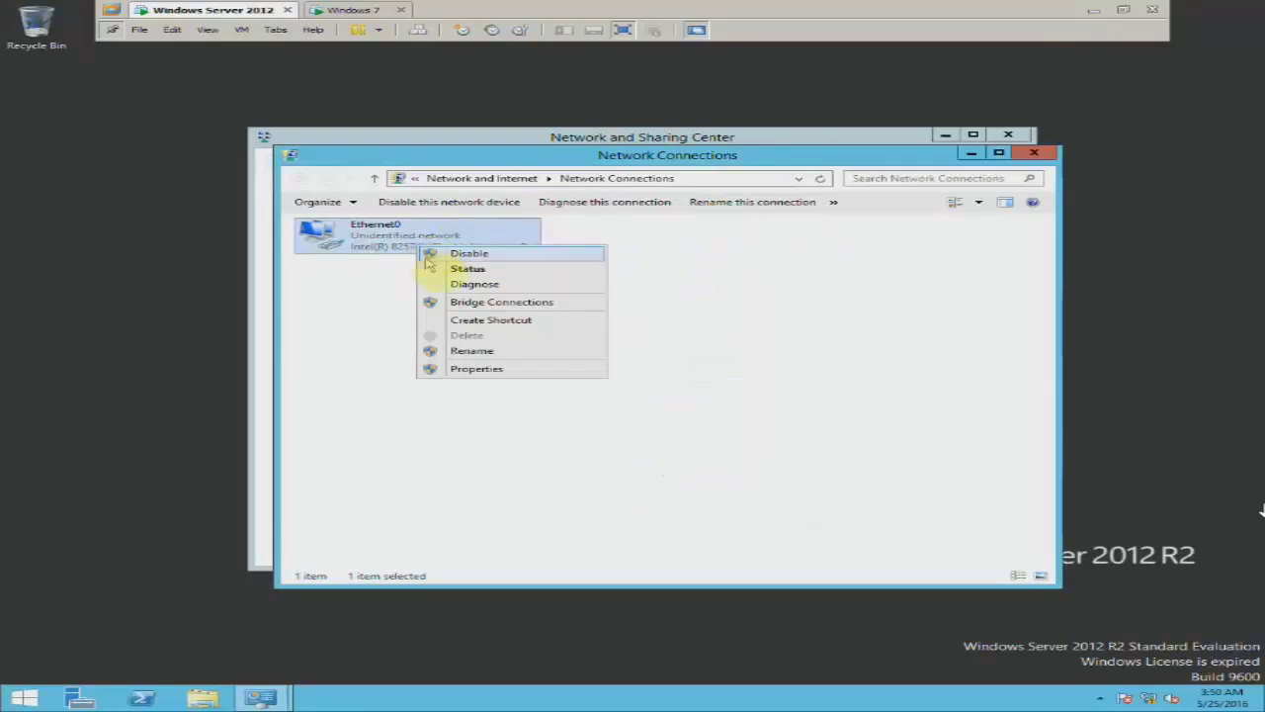
click(483, 368)
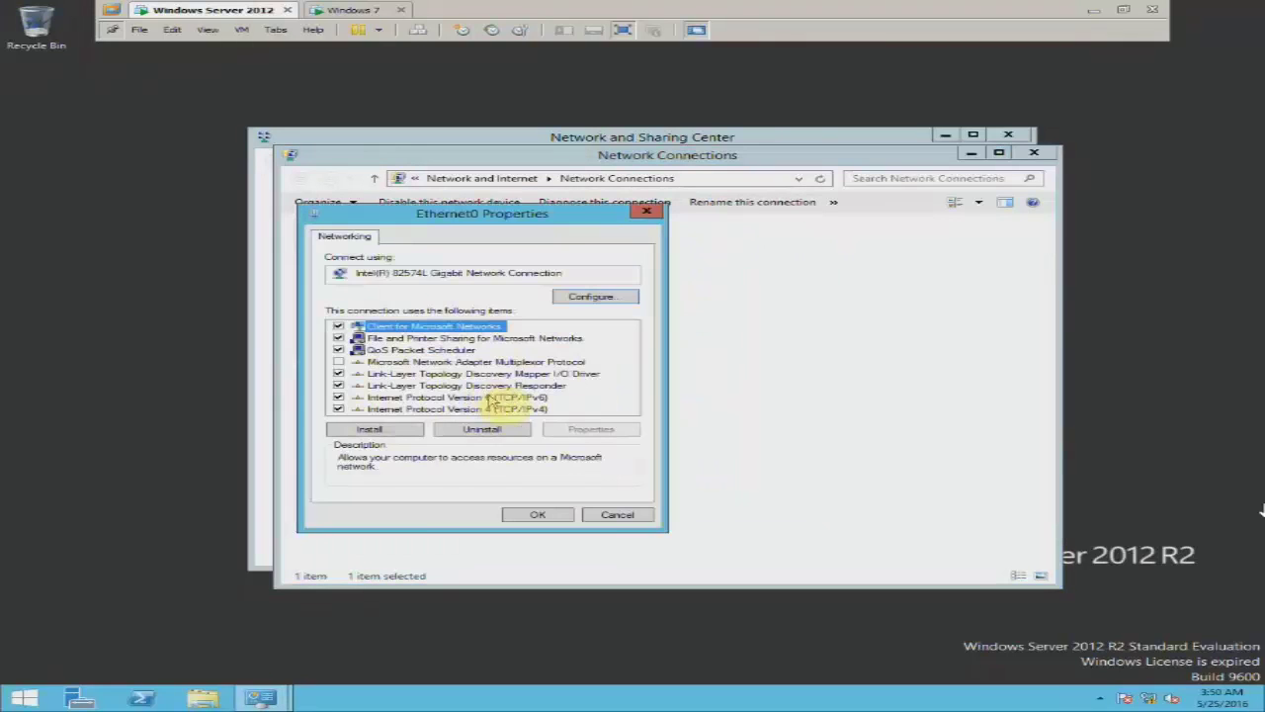
double_click(500, 401)
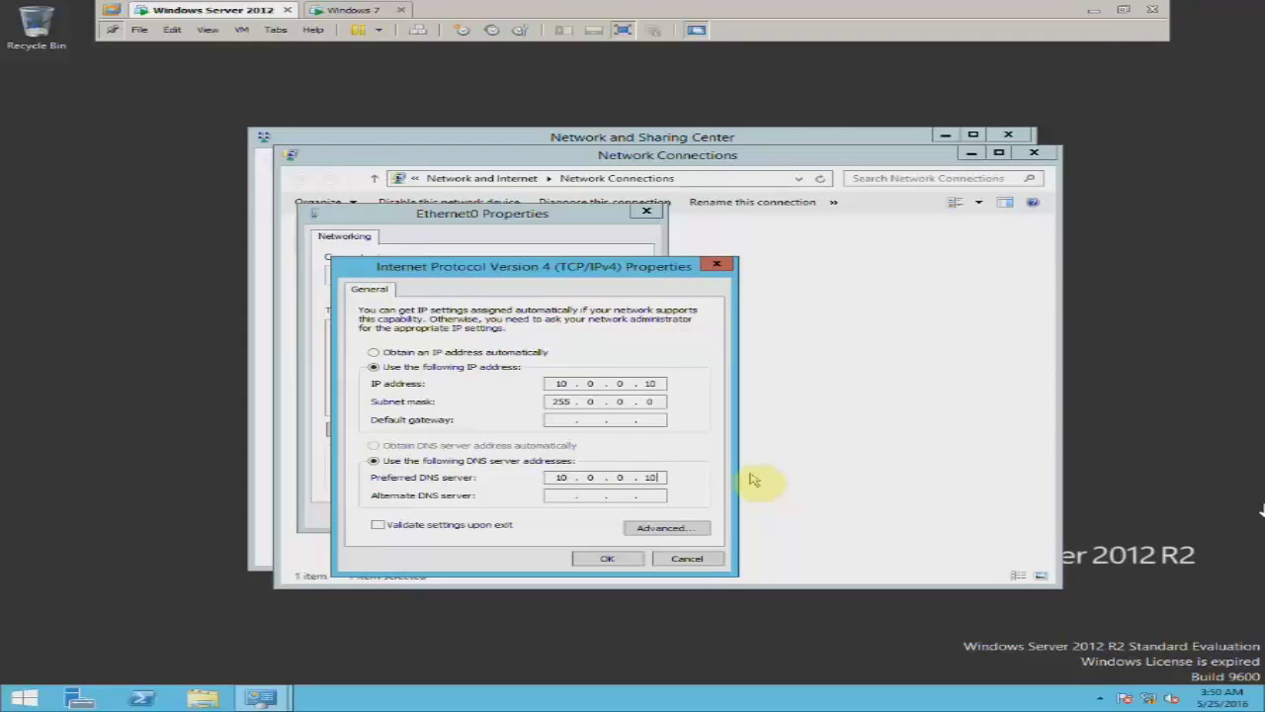
click(632, 559)
click(556, 516)
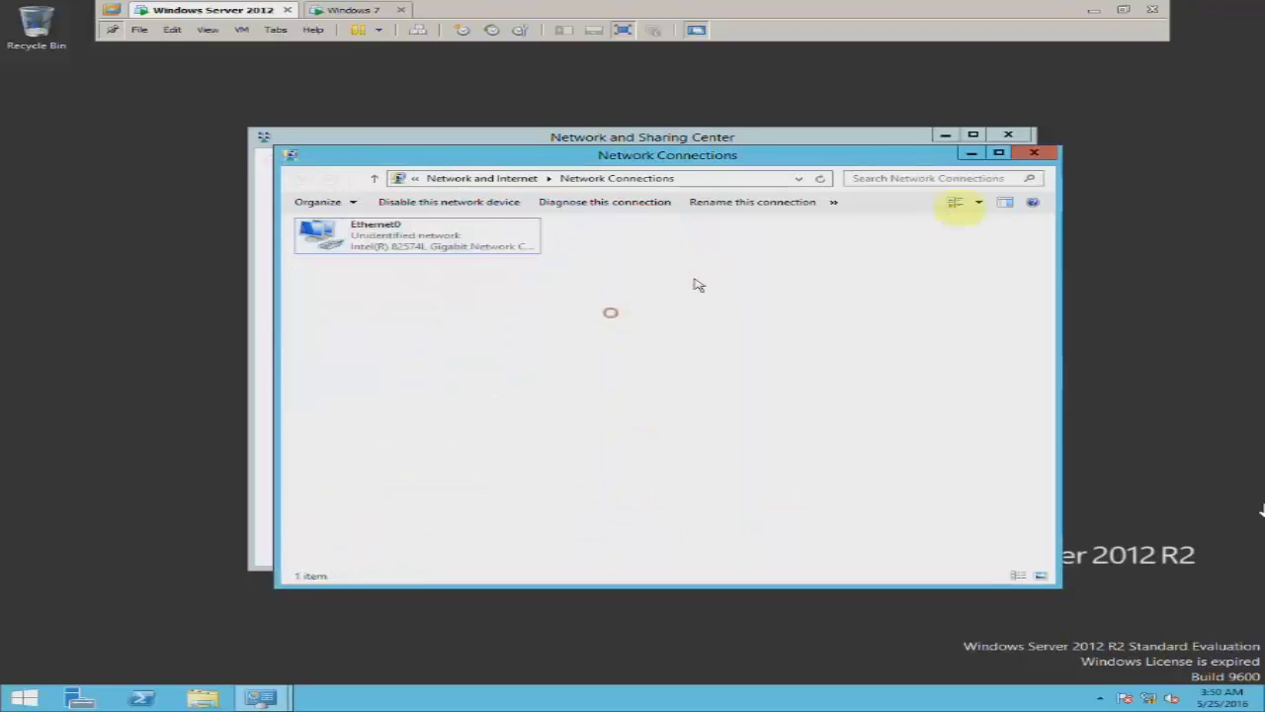
click(1034, 153)
click(1008, 134)
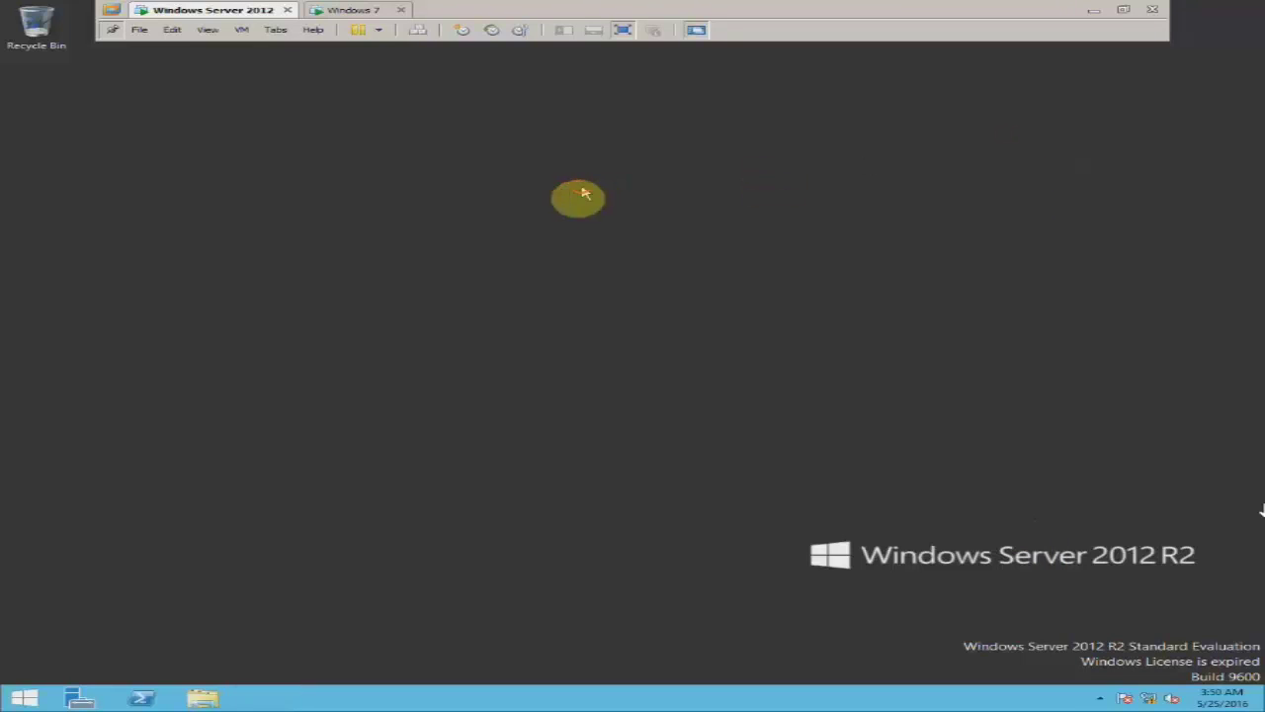
Switch to the Windows 7 virtual machine and open its Computer Name/Domain Changes settings from the system properties.
click(355, 10)
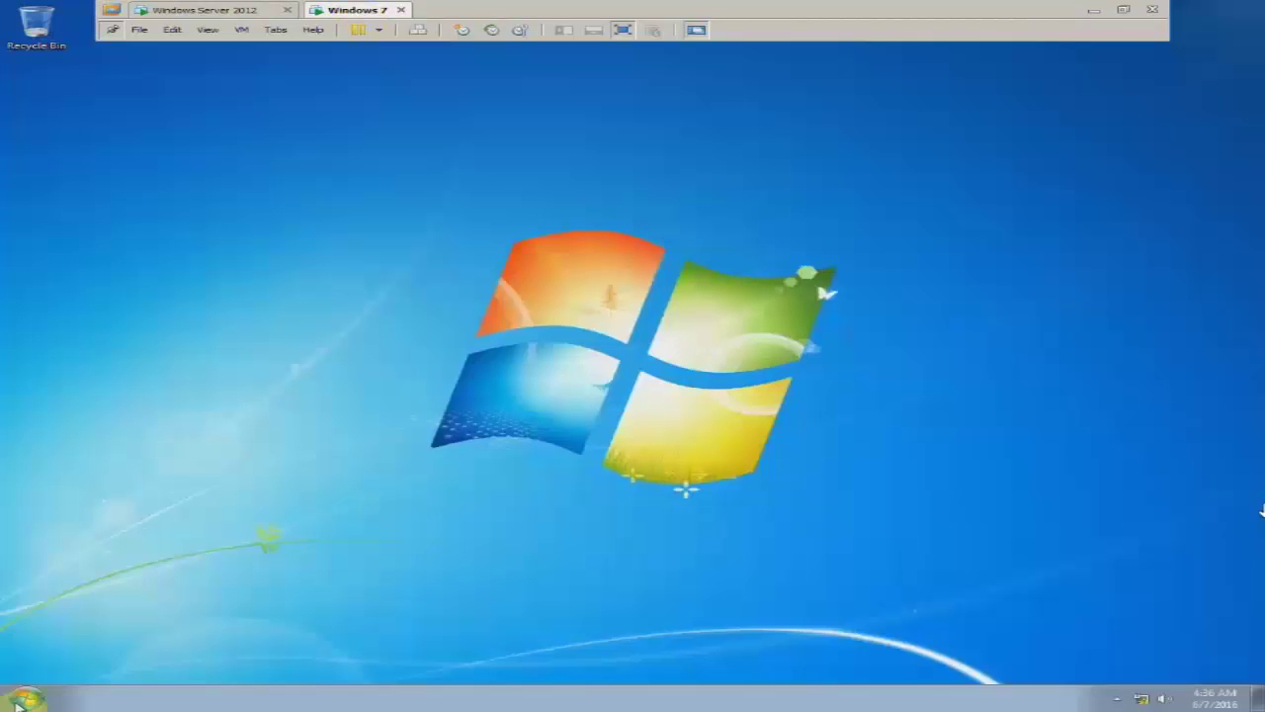
click(23, 699)
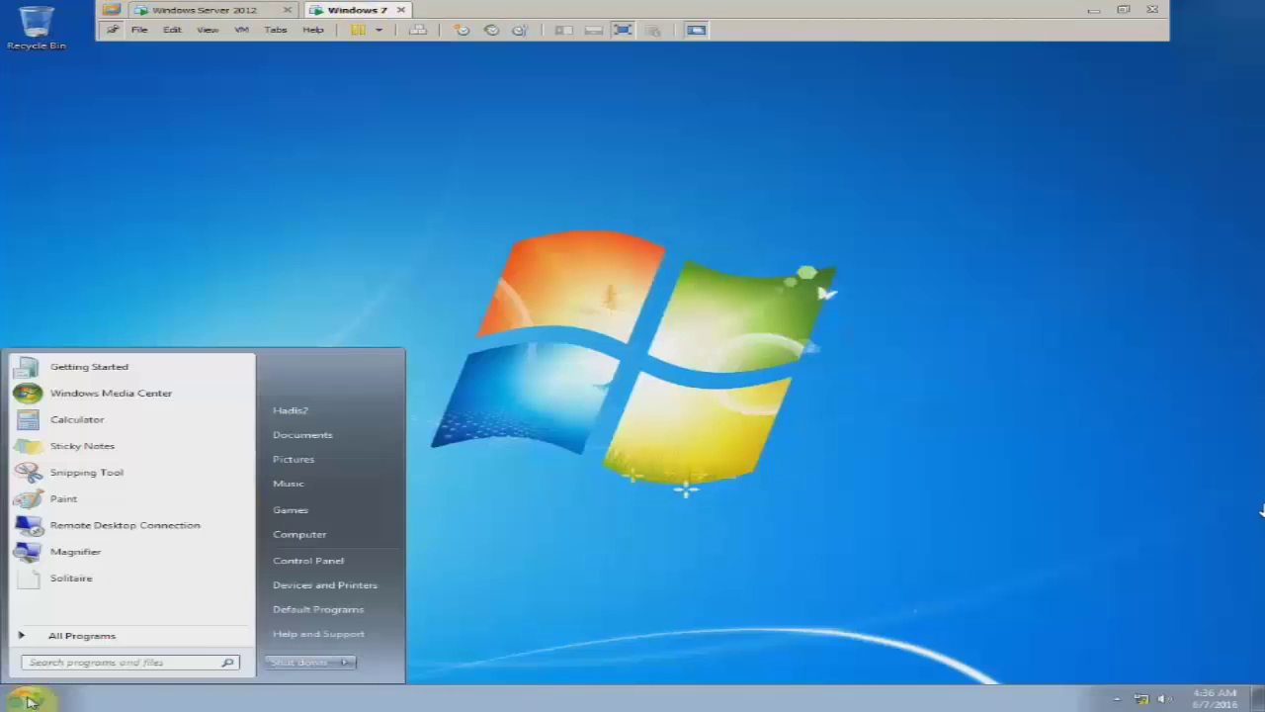
right_click(331, 539)
click(415, 654)
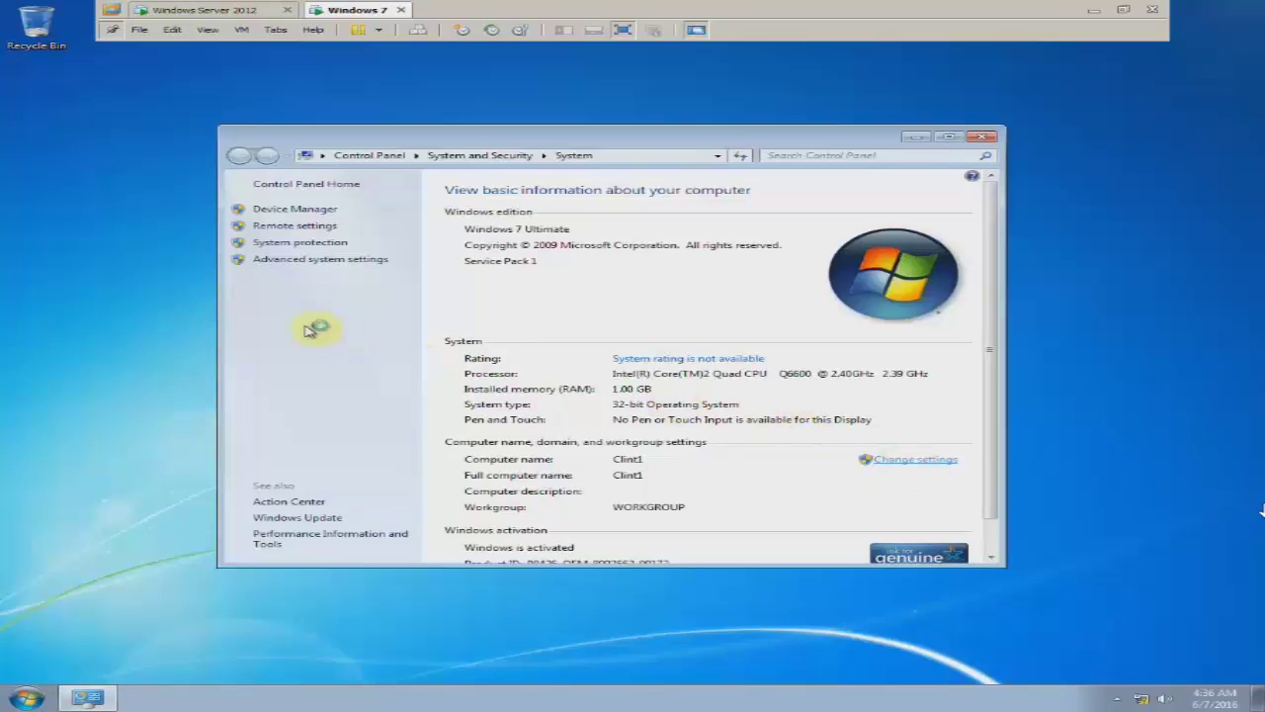
click(549, 342)
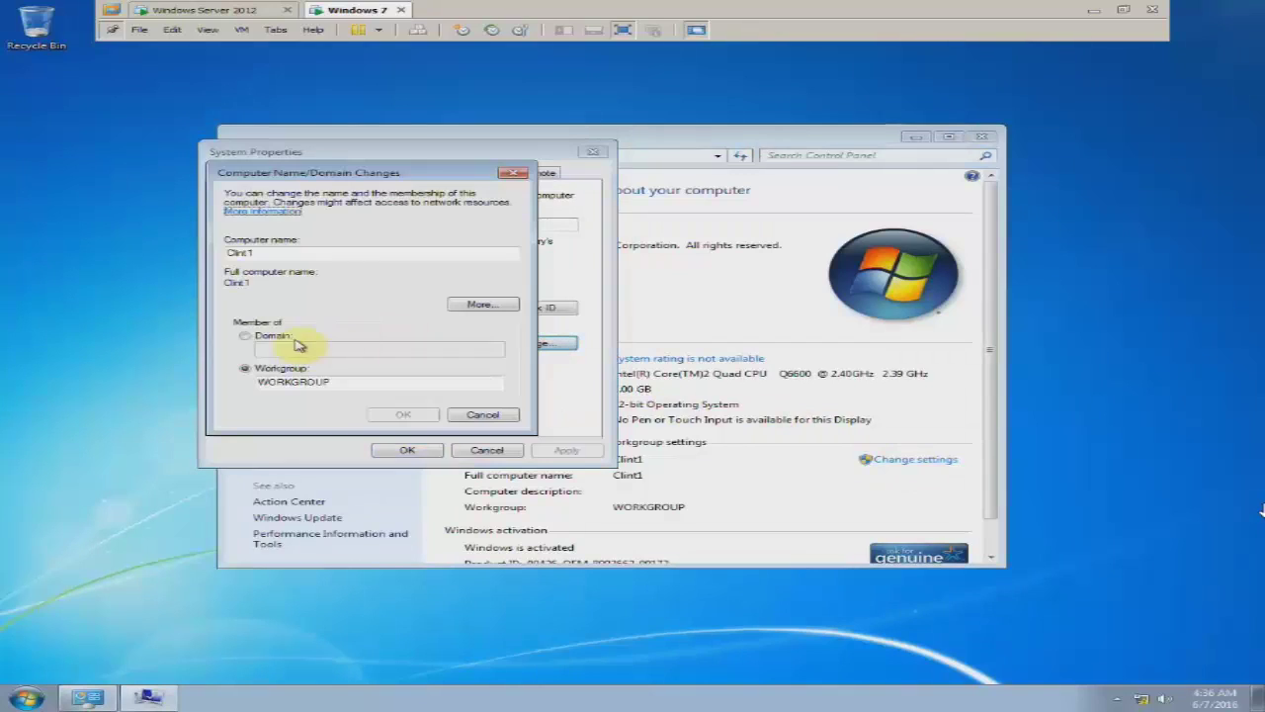
Join the computer to the domain hadis.local, authorising with the administrator account and its password.
click(295, 337)
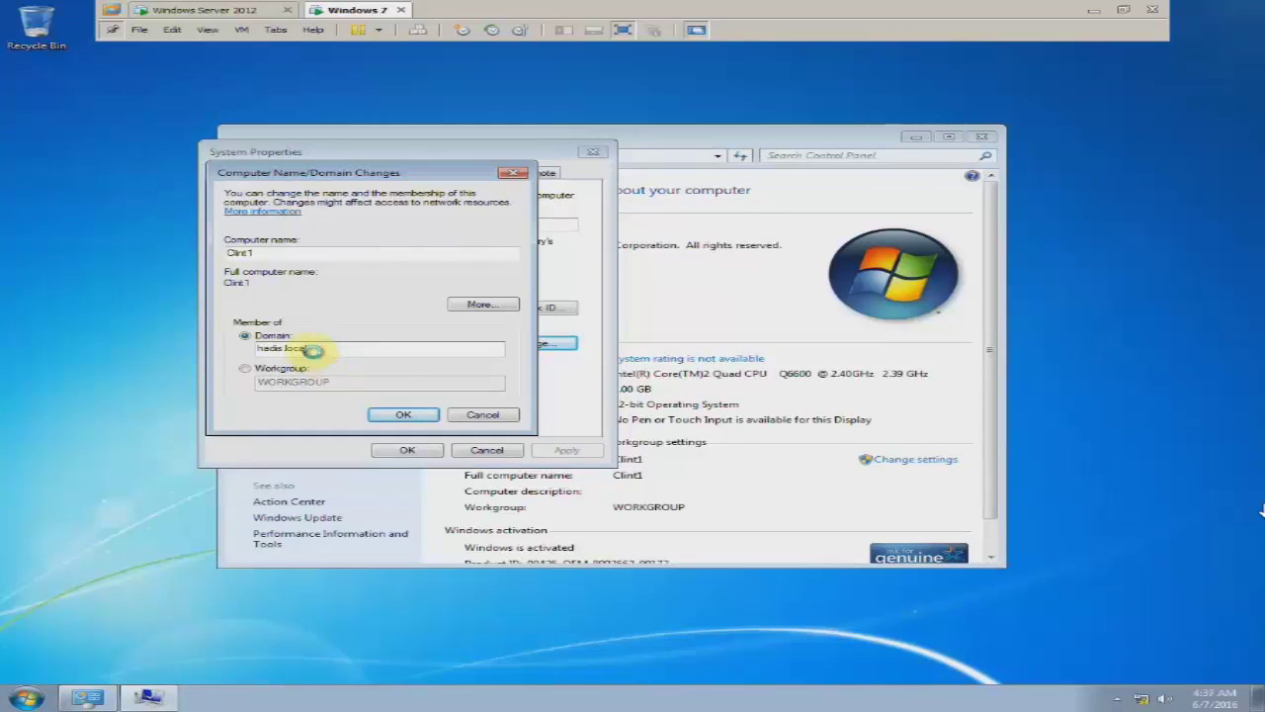
key(Return)
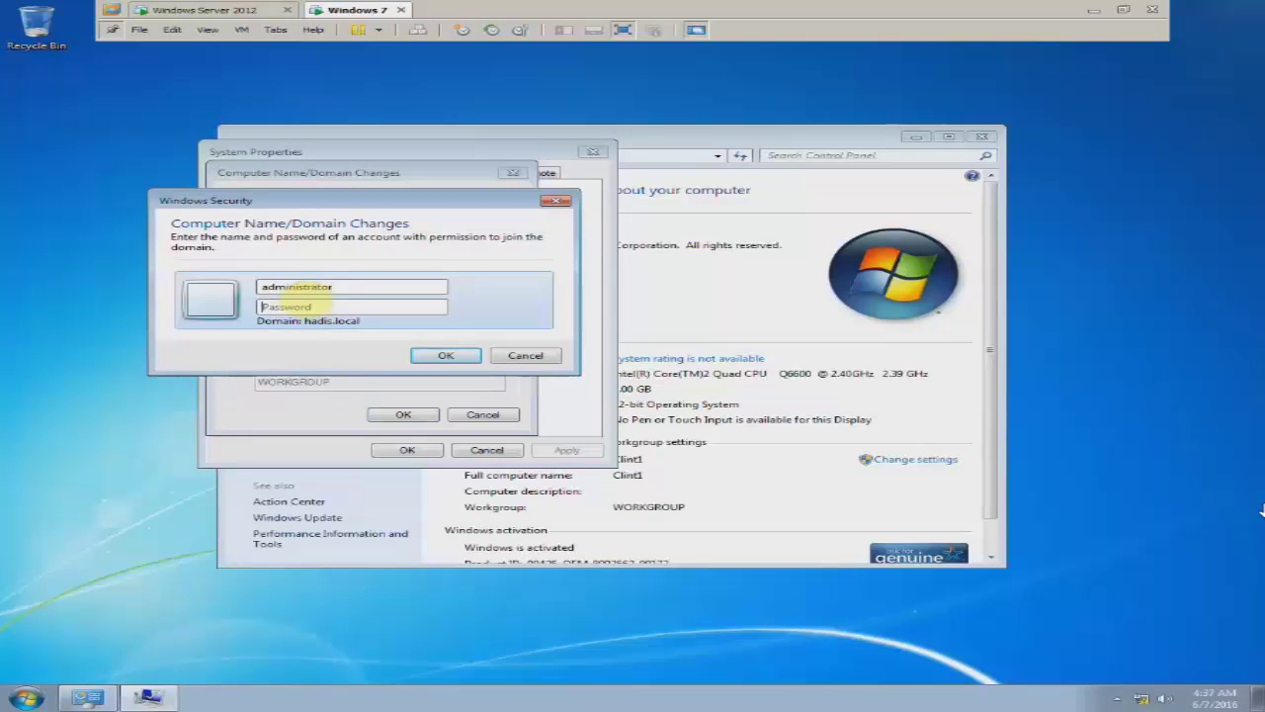
key(Return)
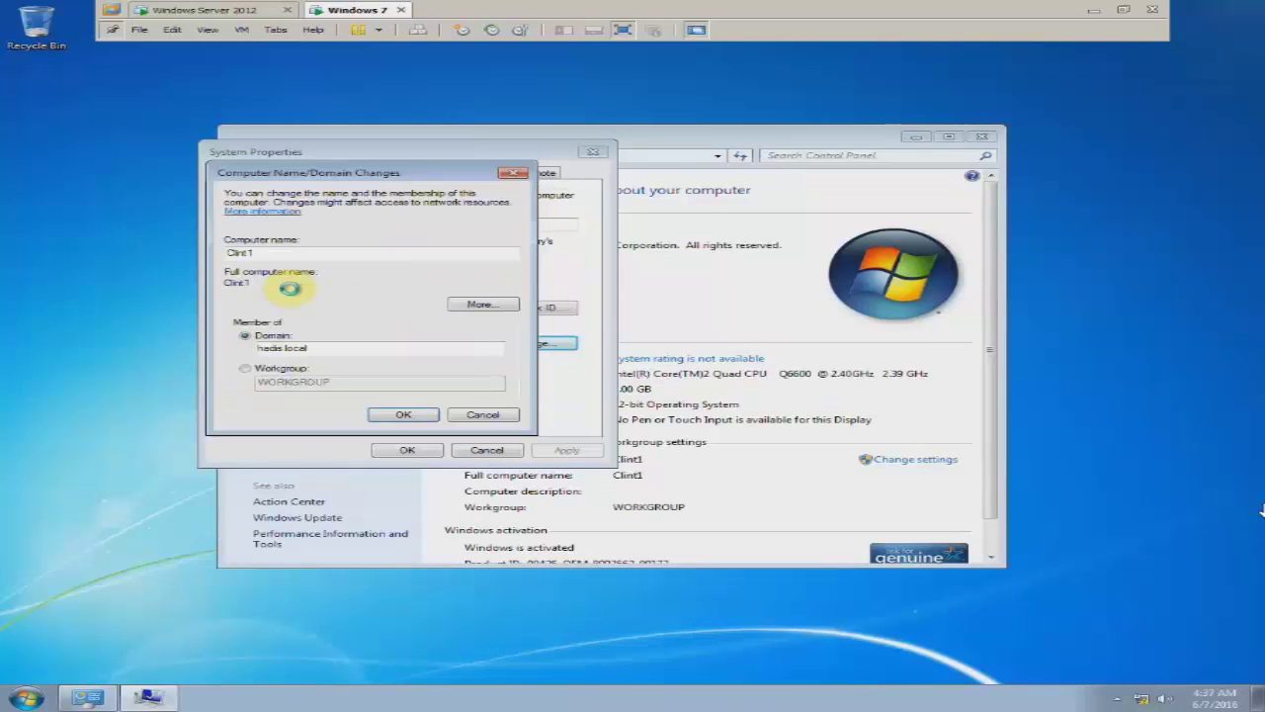
click(731, 397)
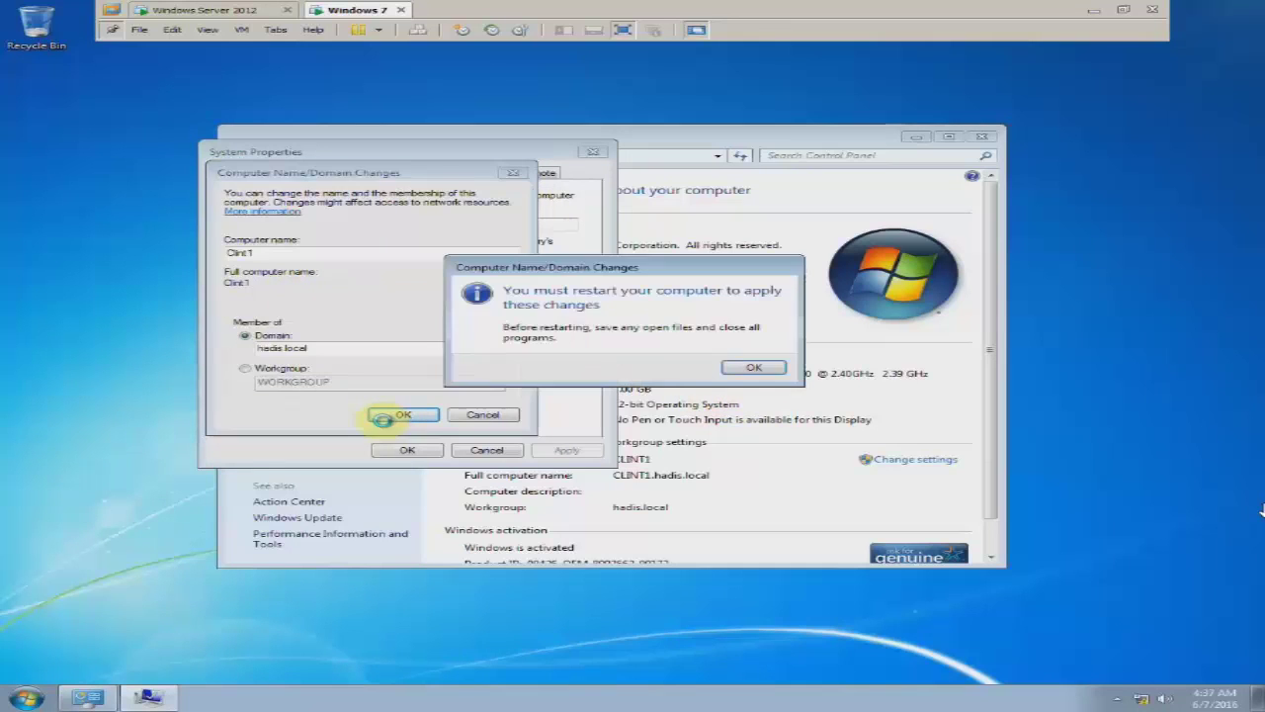
Close the system properties and restart the Windows 7 computer immediately to apply the domain membership.
click(753, 368)
click(413, 450)
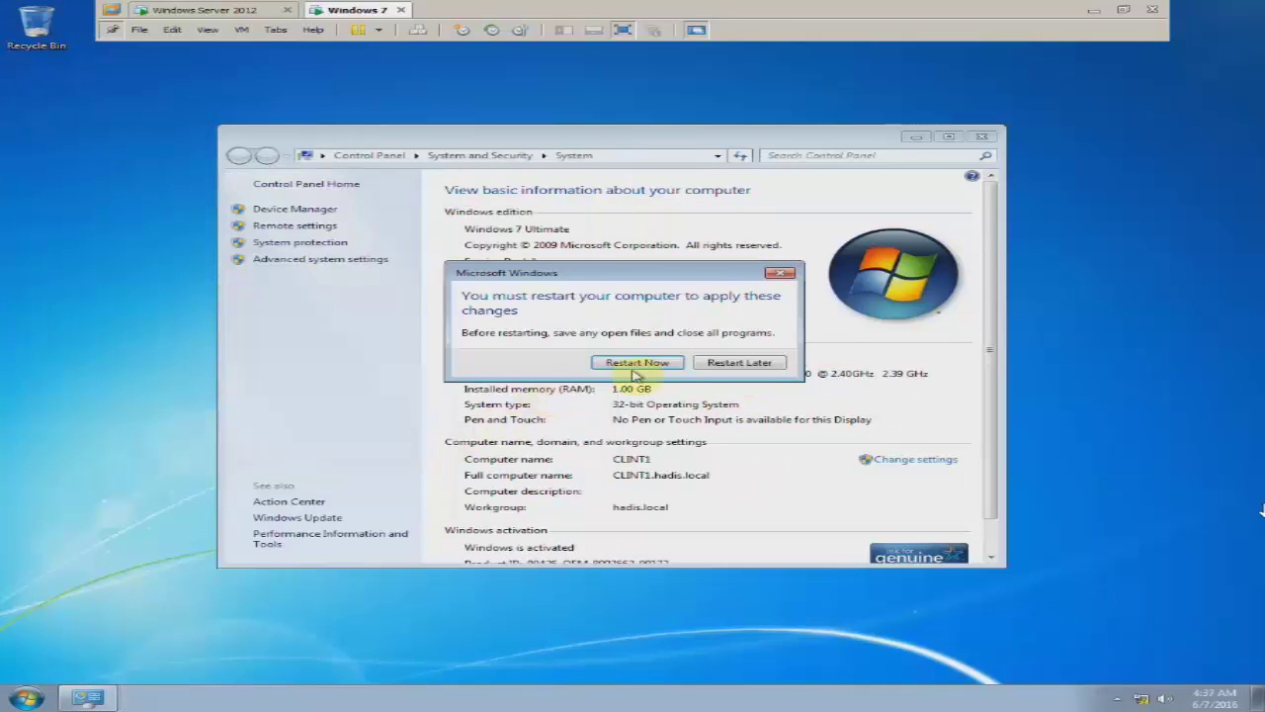
click(632, 364)
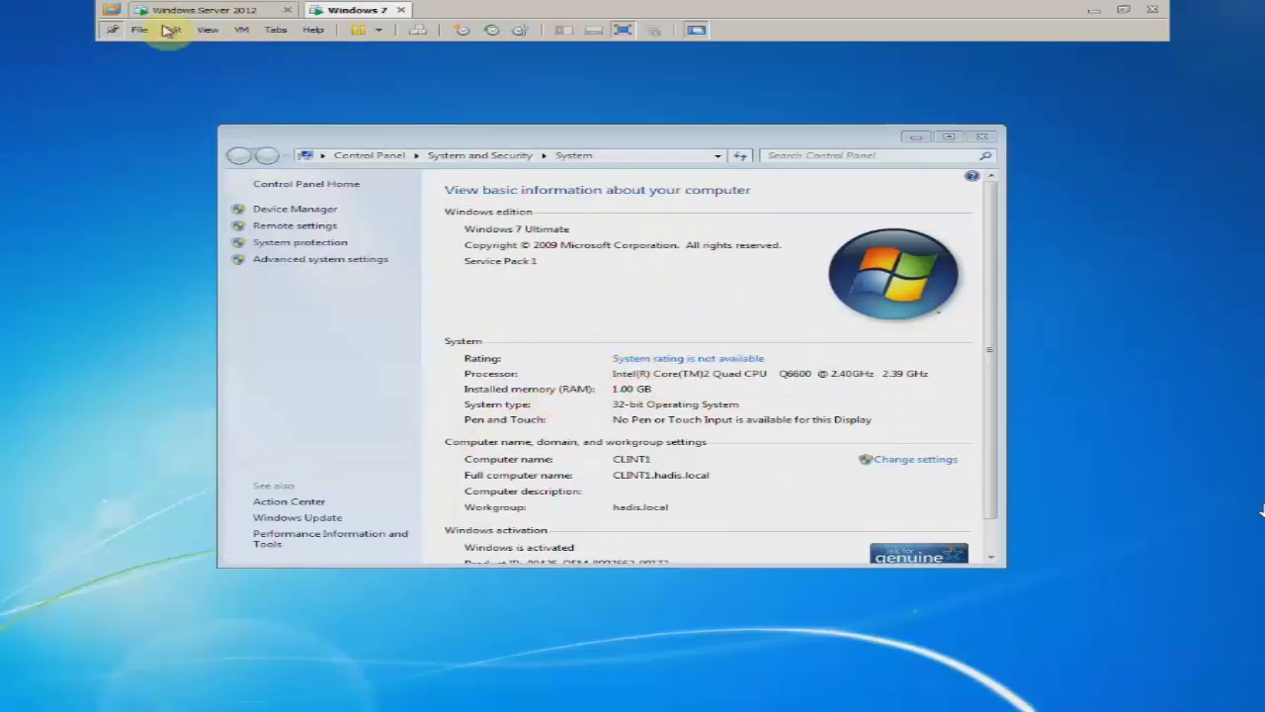
Switch to the Windows Server 2012 virtual machine and create a folder named data in Local Disk (C:).
click(215, 13)
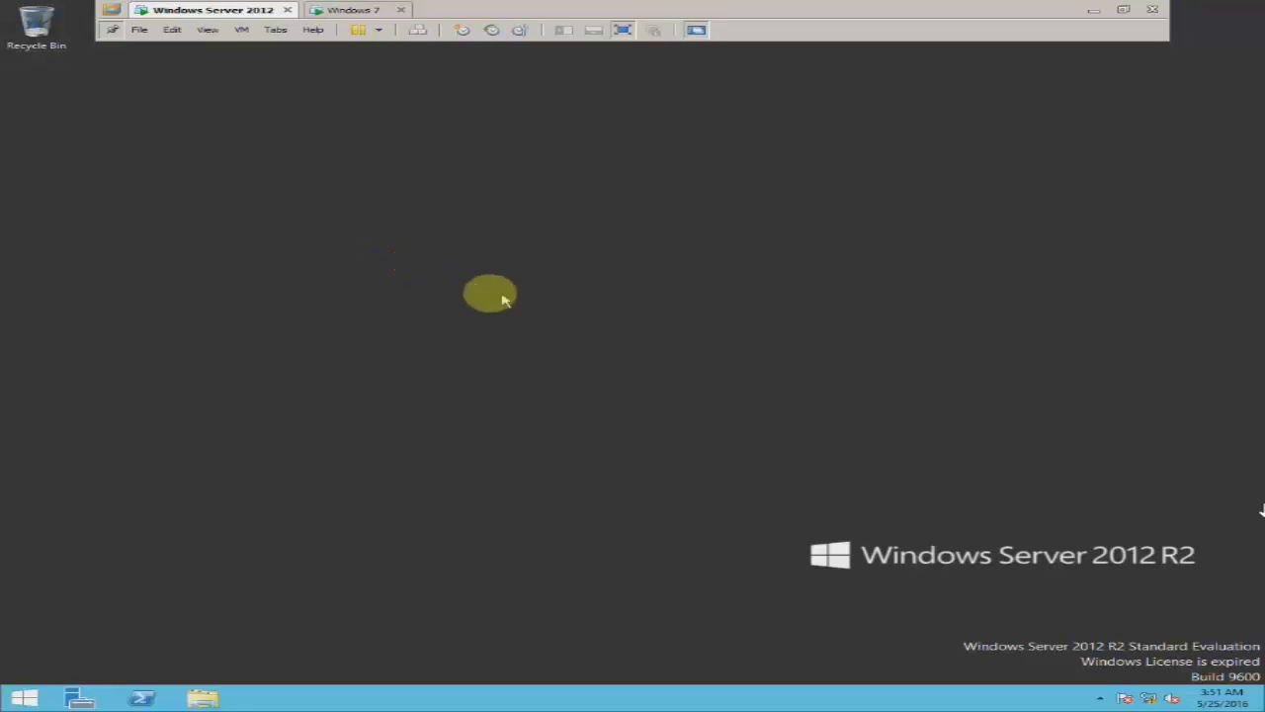
key(super+e)
click(770, 370)
double_click(770, 369)
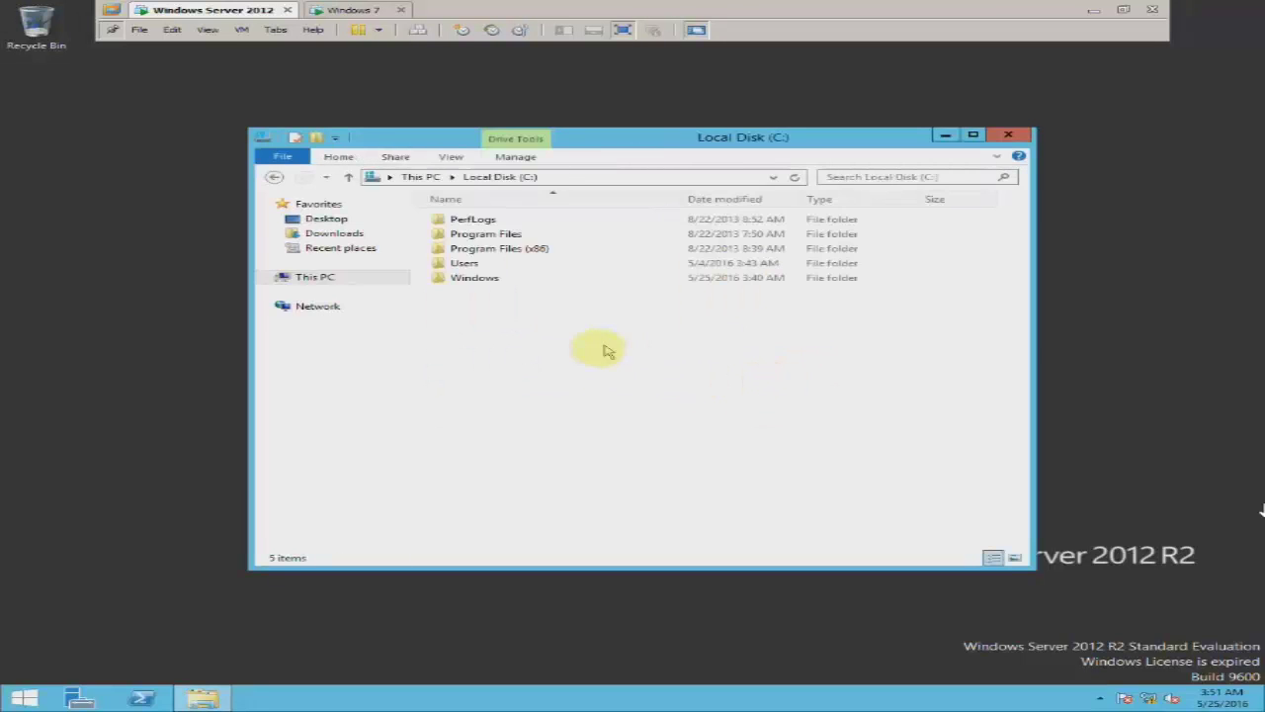
right_click(513, 317)
mouse_move(563, 439)
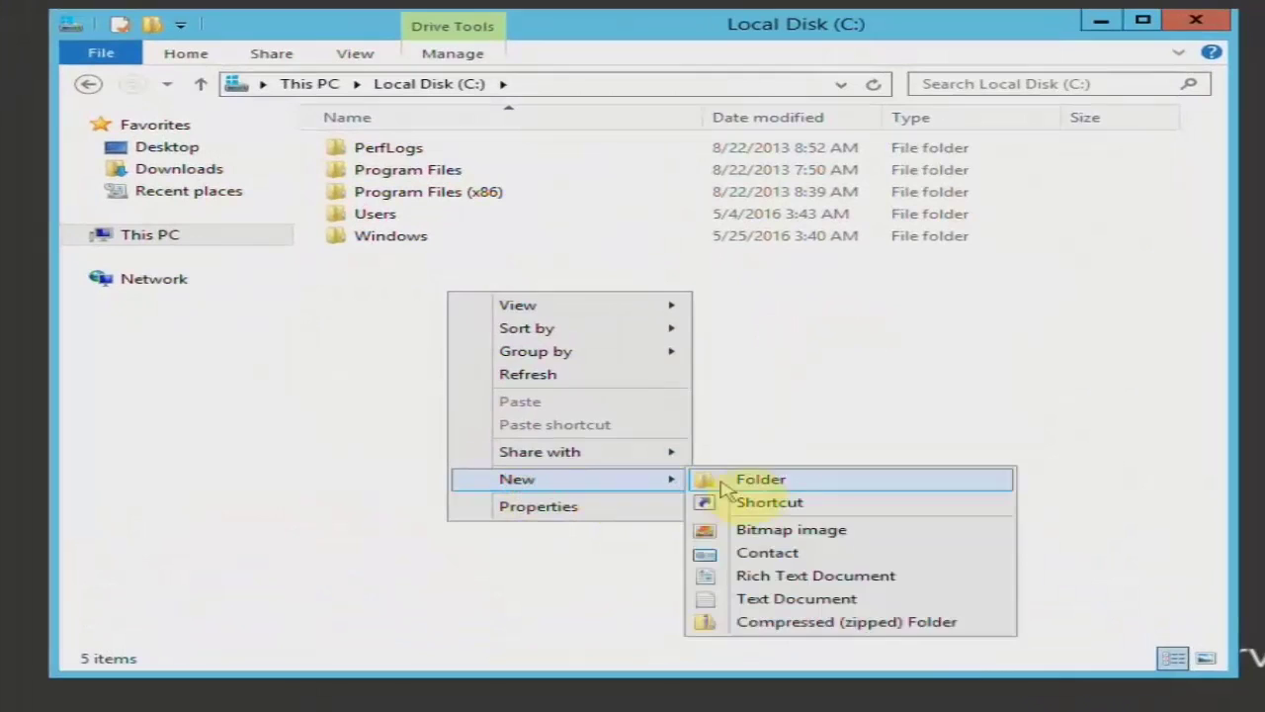
click(774, 480)
text(d)
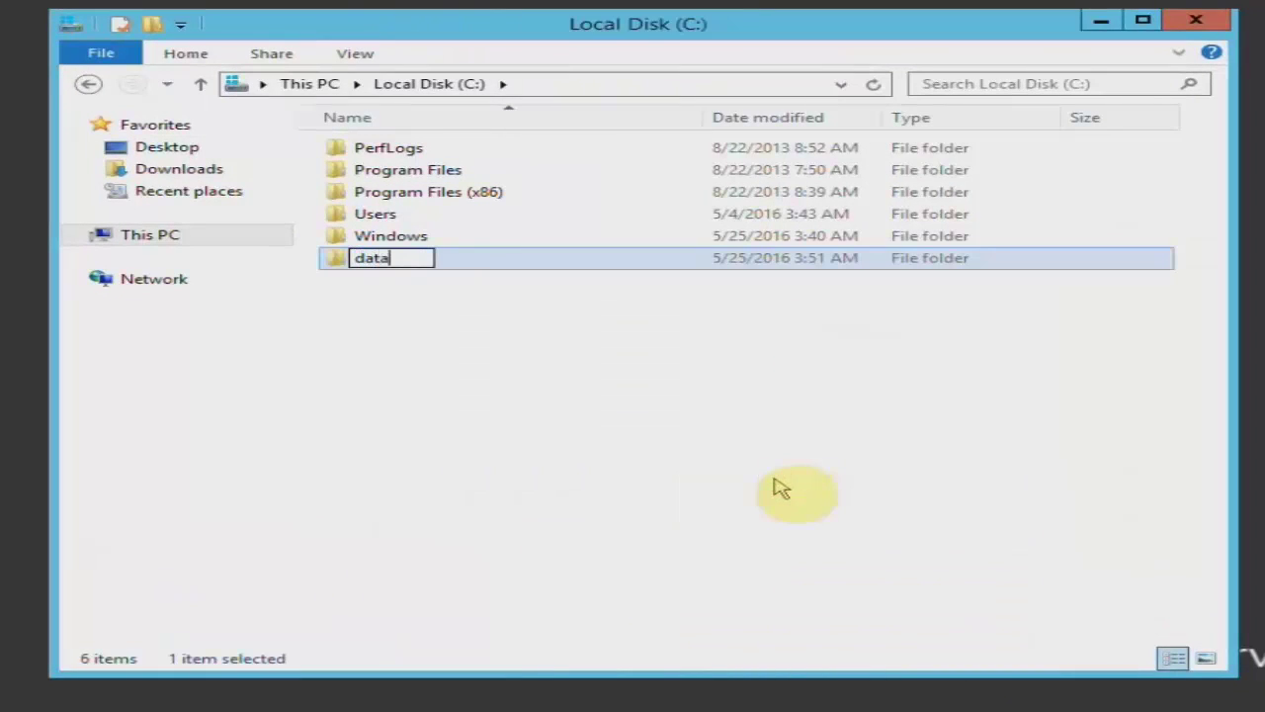
text(ata)
key(Return)
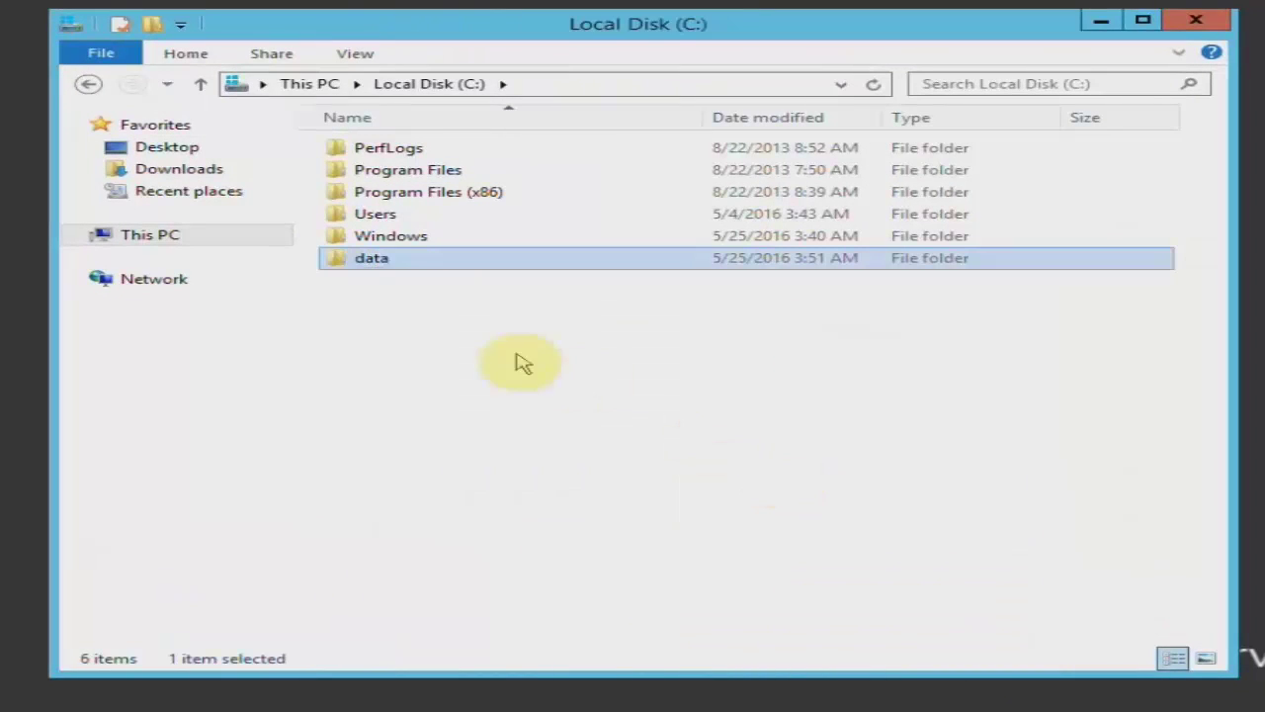
Share the data folder with Everyone through the Sharing settings in its properties.
right_click(385, 254)
click(587, 563)
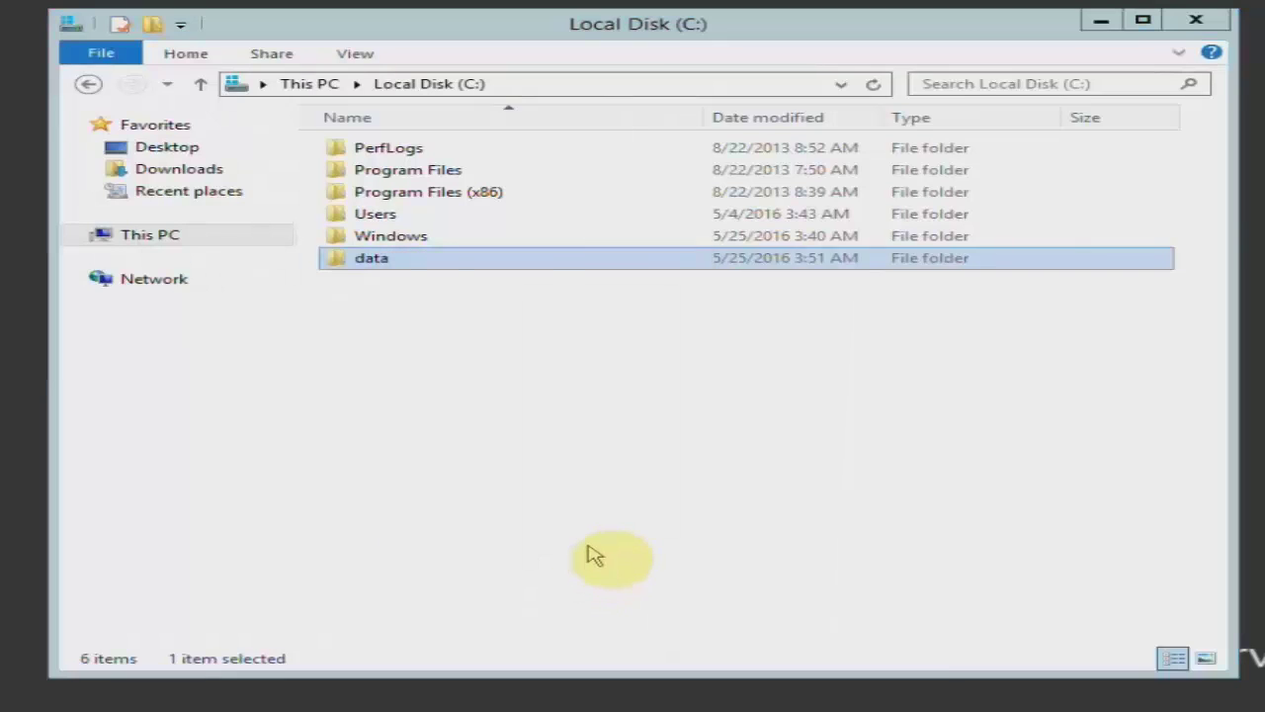
click(514, 304)
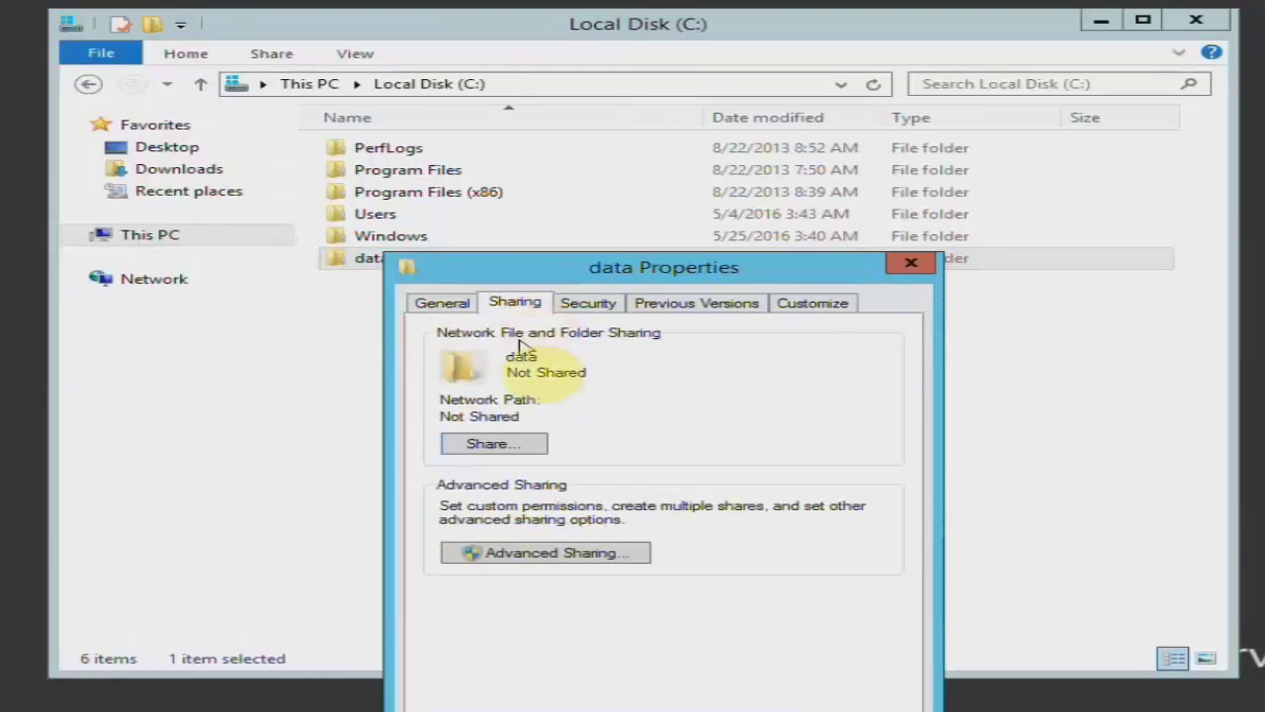
click(509, 447)
click(876, 467)
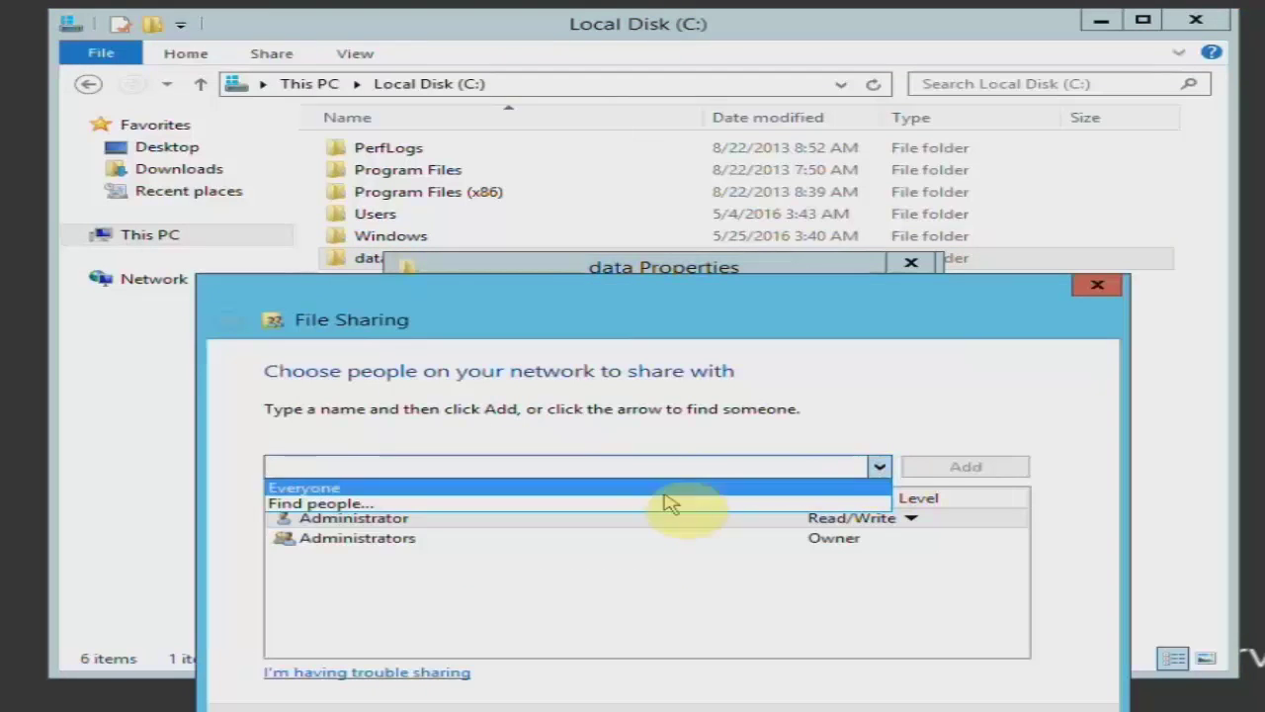
click(662, 486)
click(923, 437)
drag(896, 302, 926, 201)
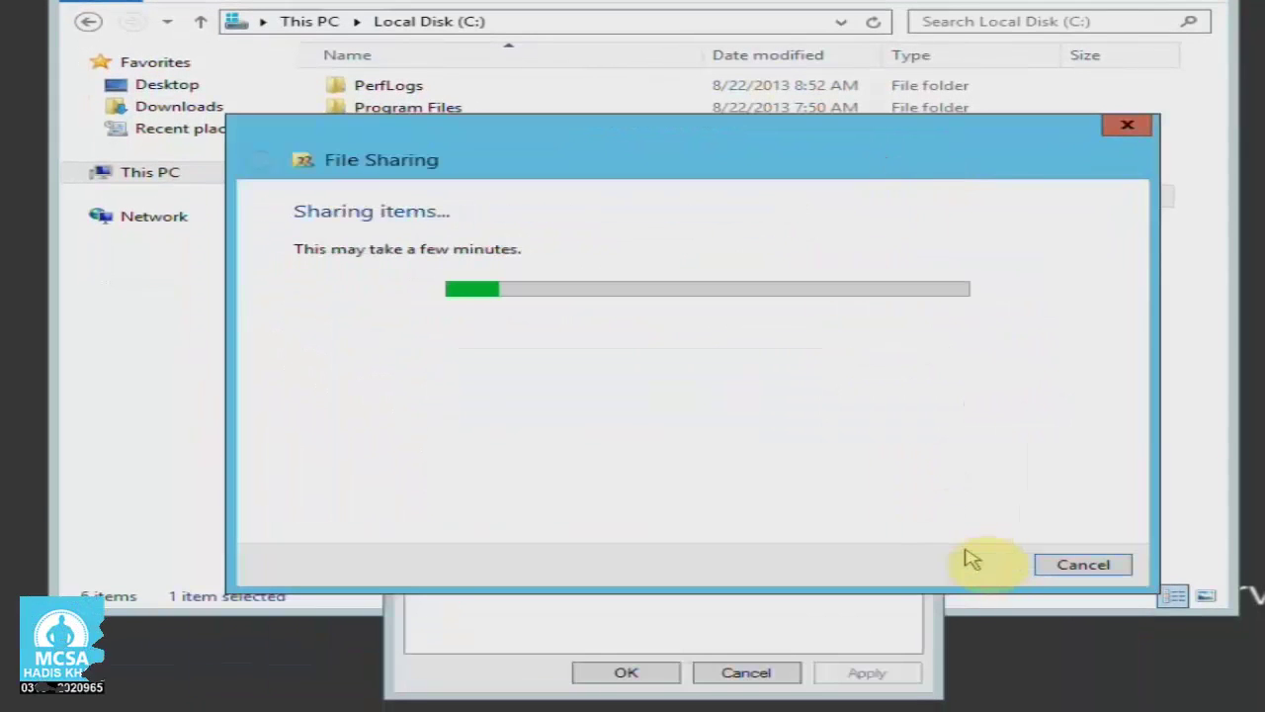
click(1084, 564)
Review the share permissions of Everyone in the data folder's advanced sharing settings and close the folder properties.
click(583, 490)
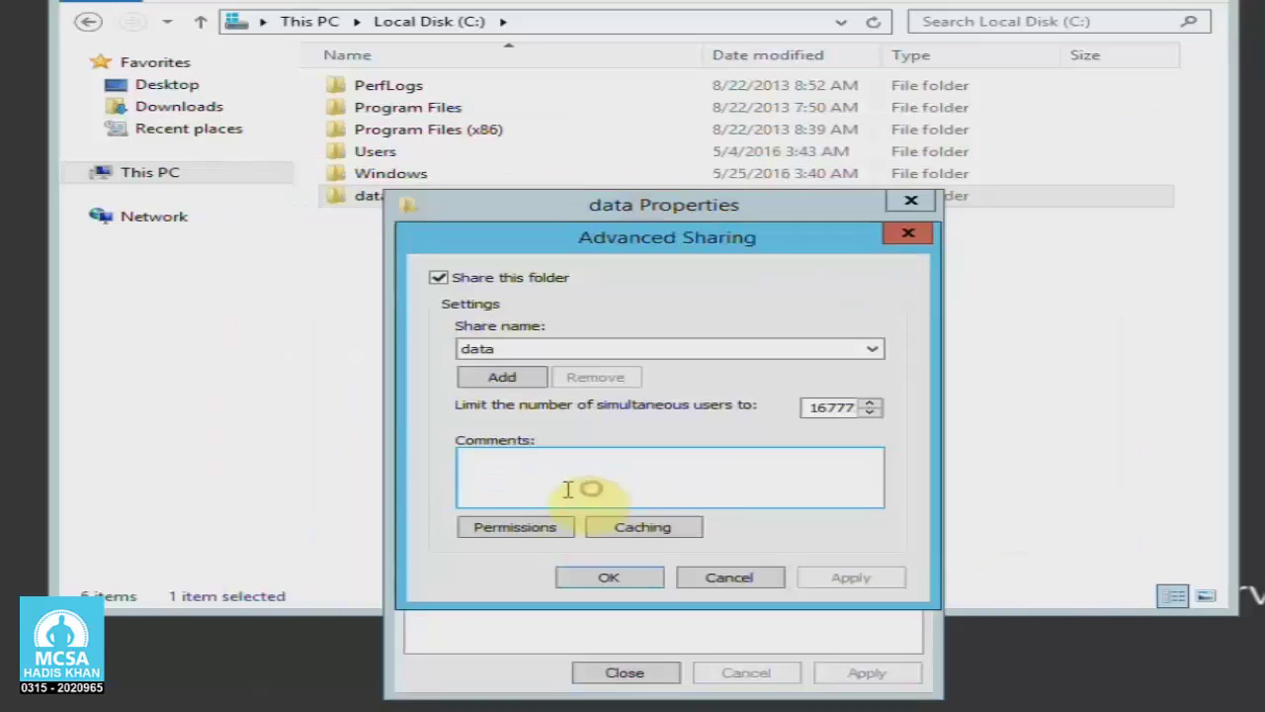
click(536, 525)
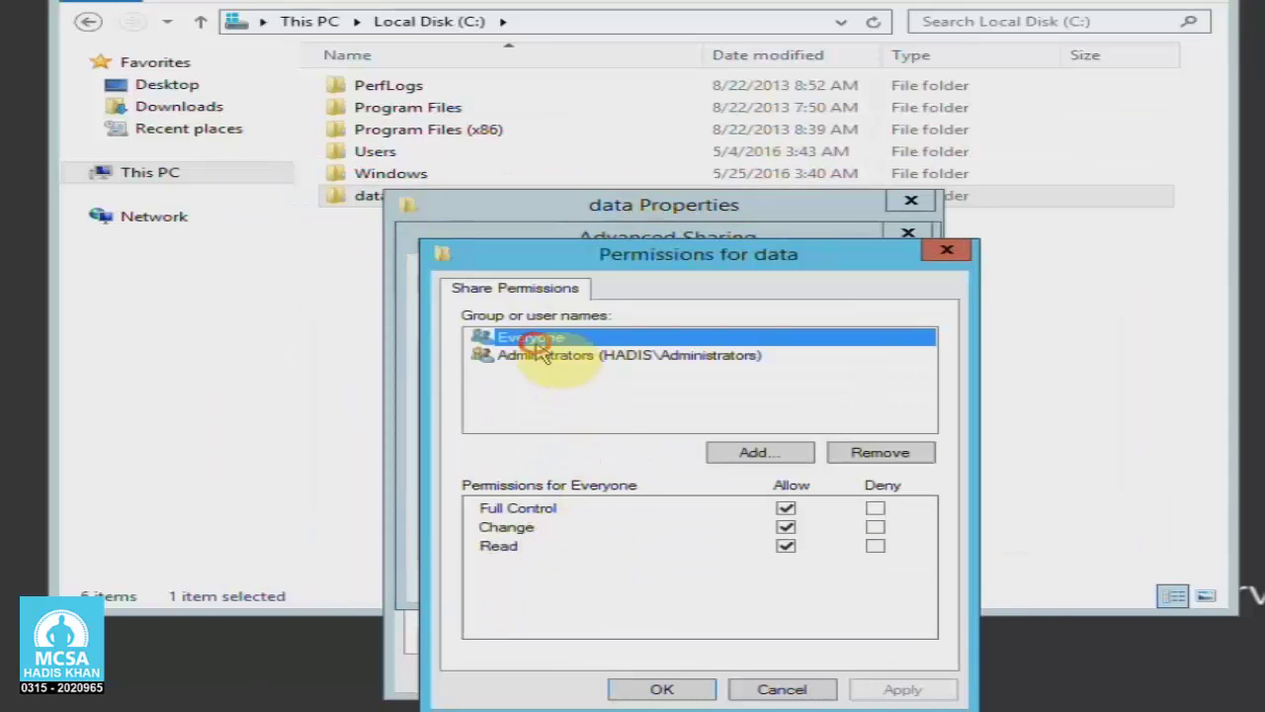
click(672, 689)
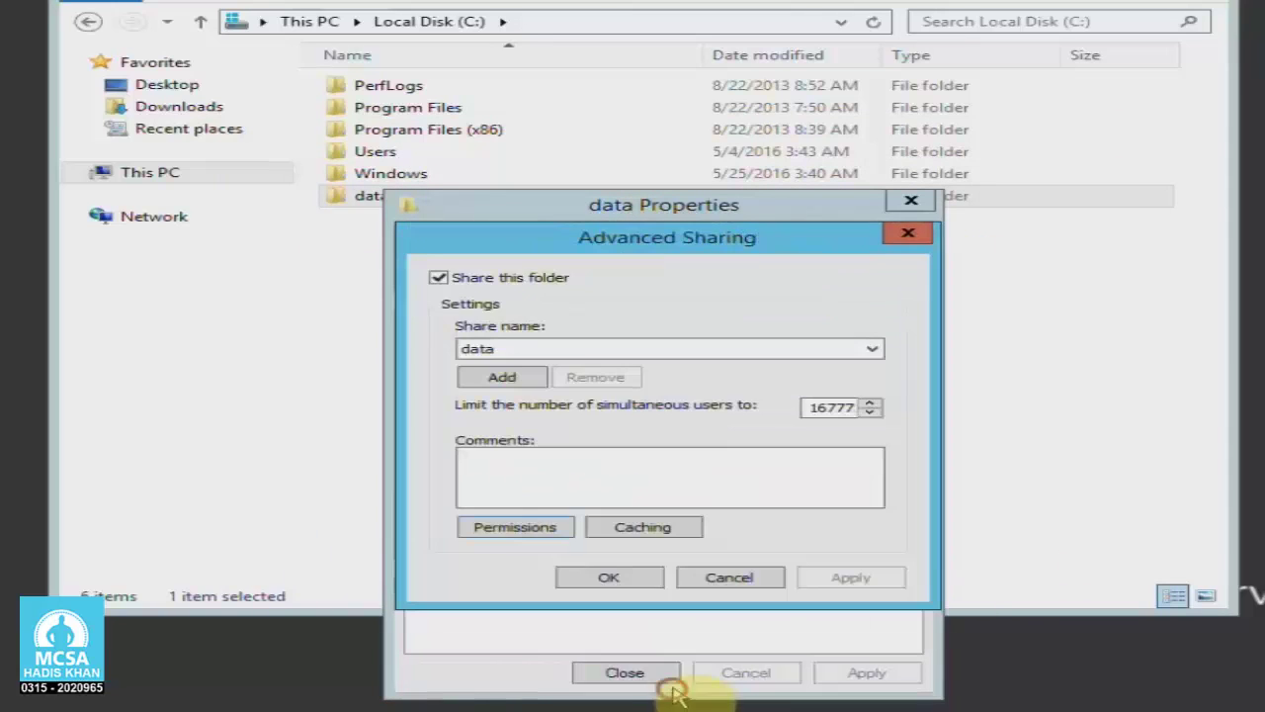
click(638, 577)
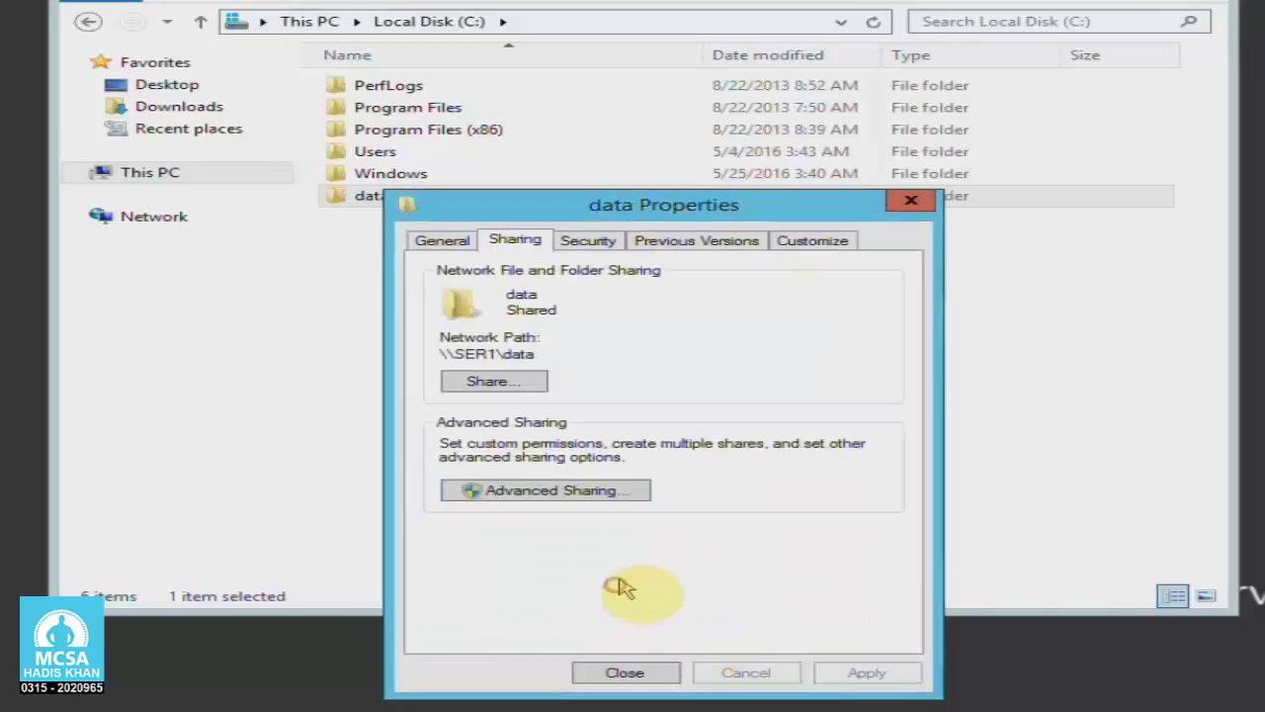
click(624, 672)
Refresh the Local Disk (C:) listing, select the data folder and close the Explorer window.
right_click(427, 312)
click(465, 391)
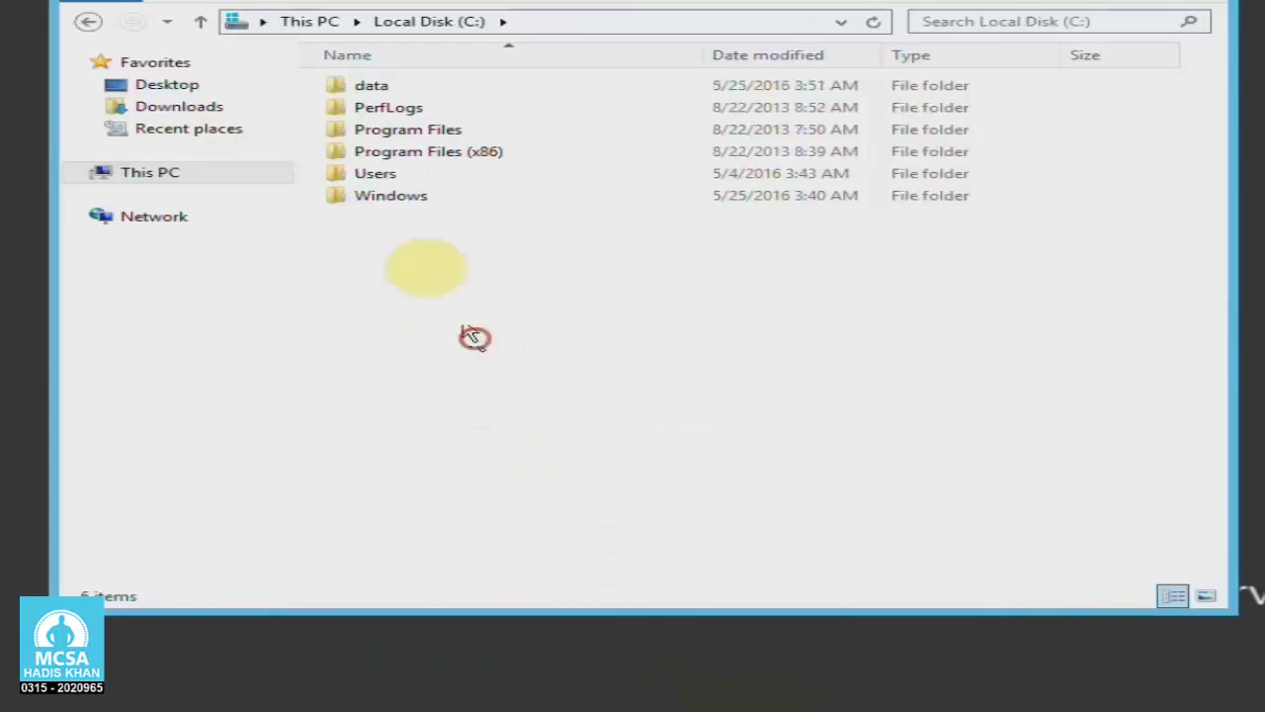
click(354, 85)
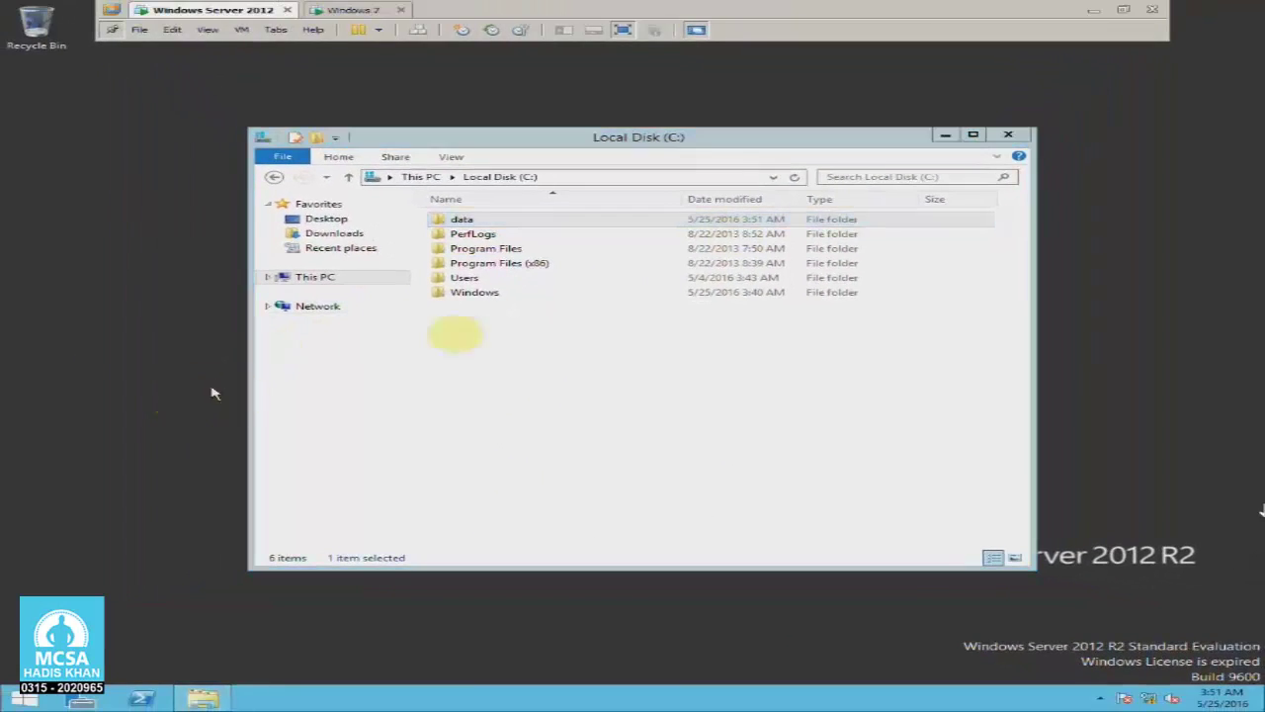
click(1008, 135)
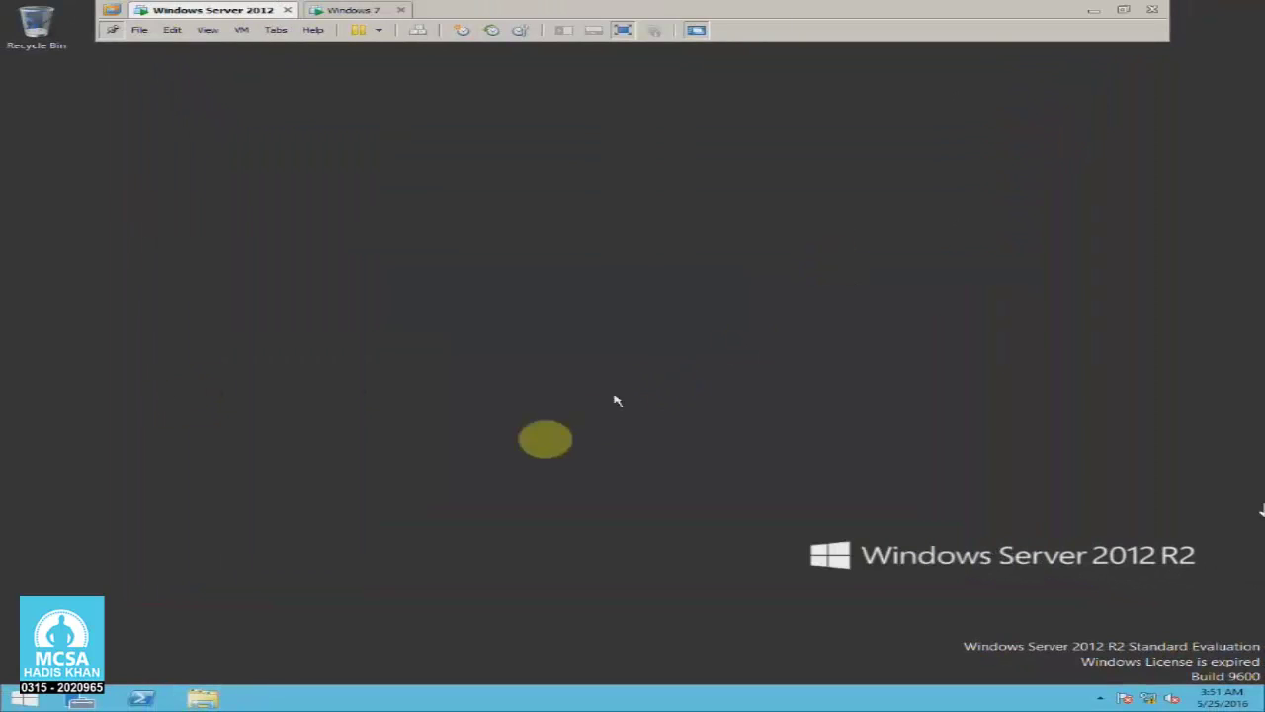
Open Active Directory Users and Computers from Server Manager and maximize its window.
click(87, 699)
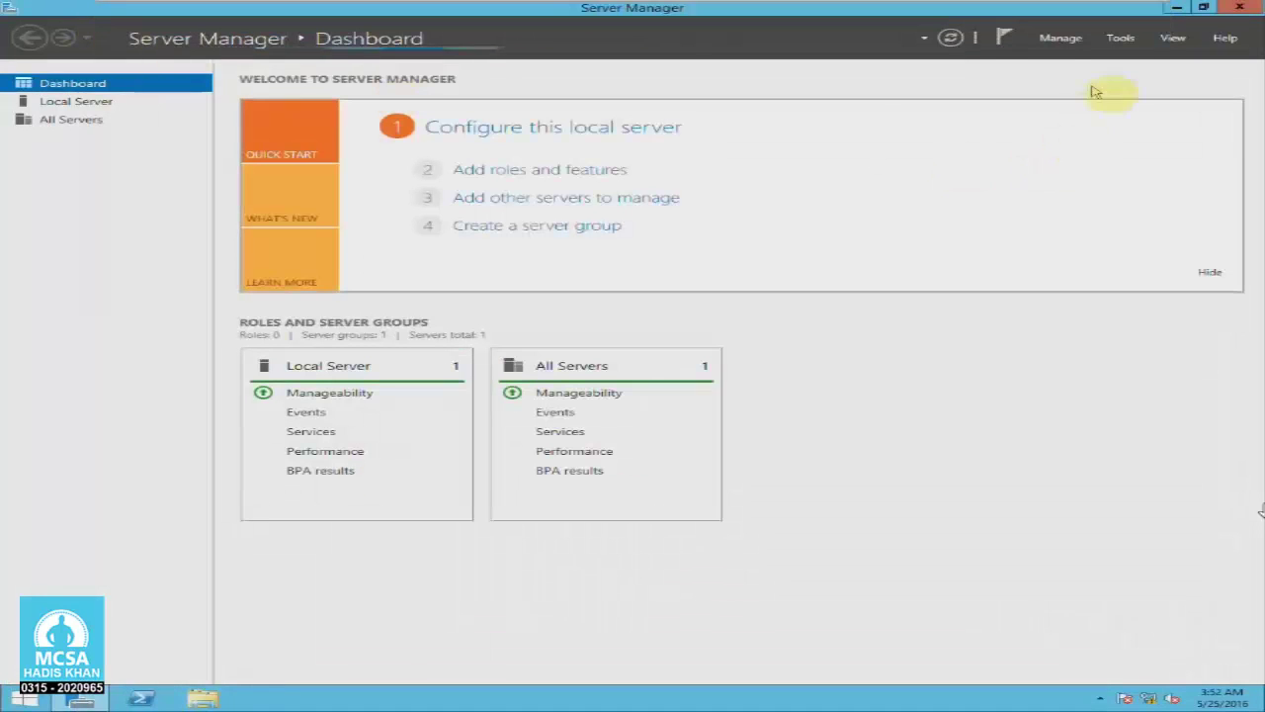
click(1123, 40)
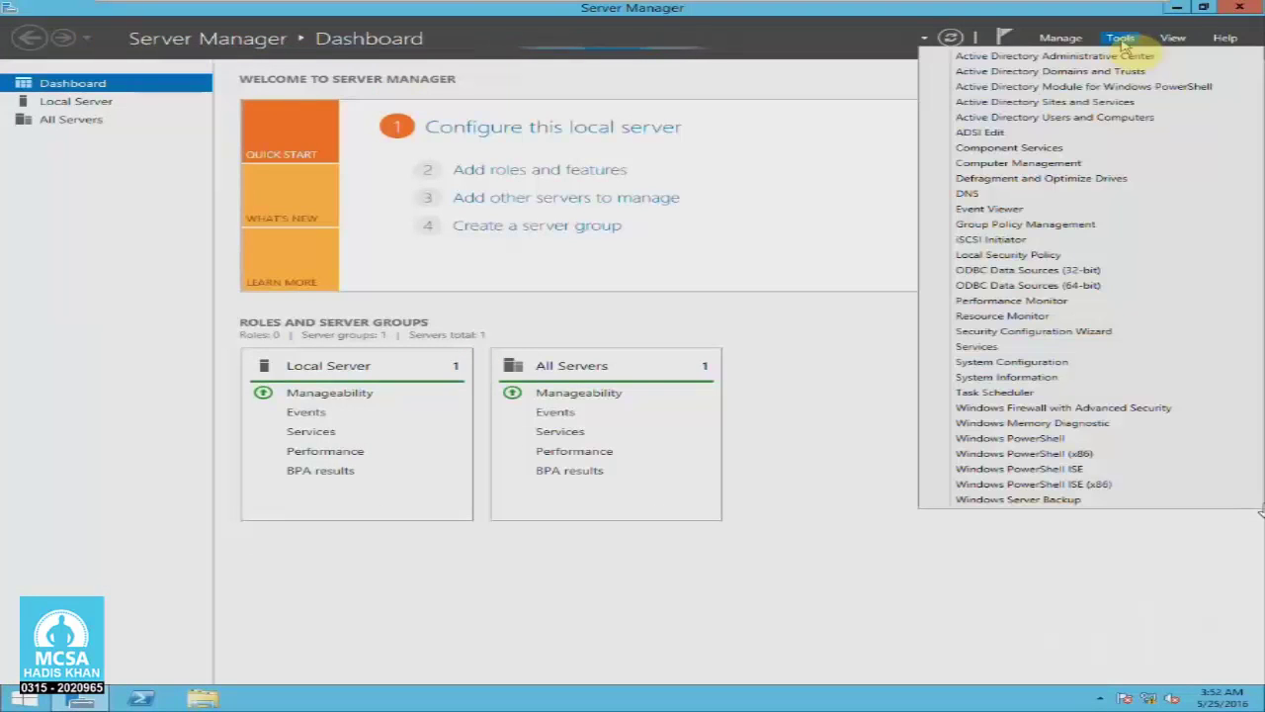
click(1093, 118)
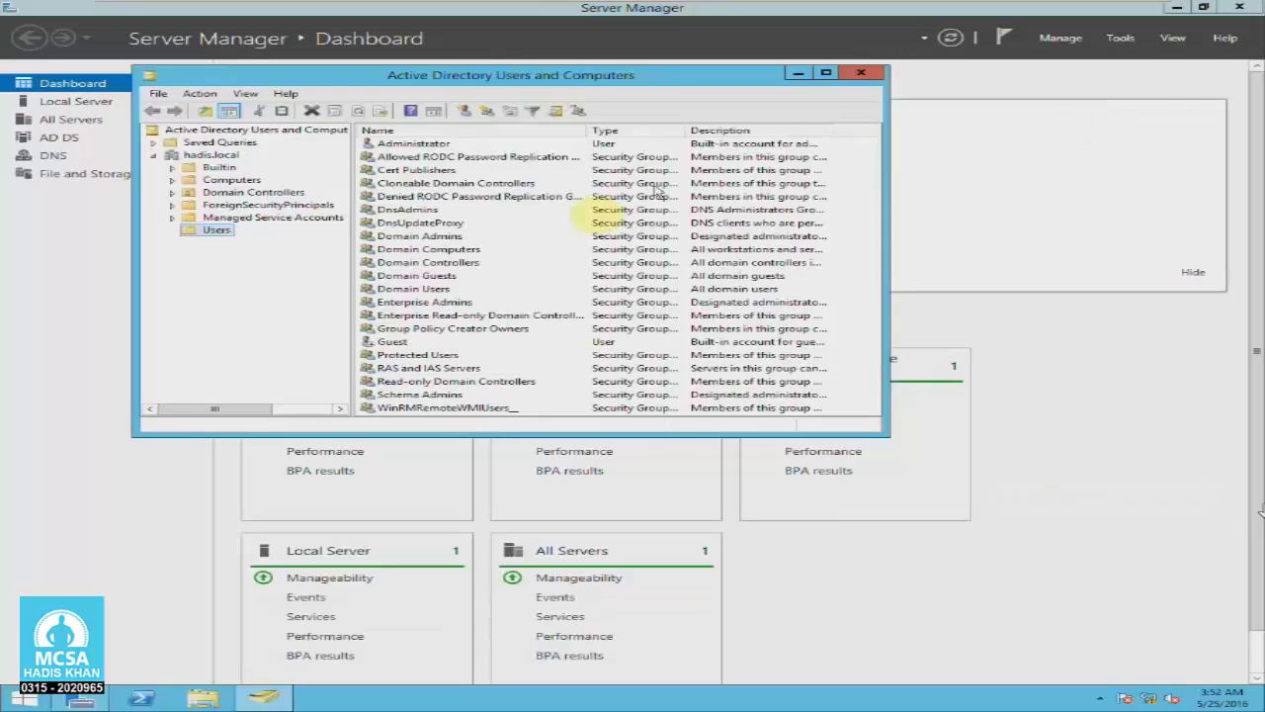
double_click(579, 76)
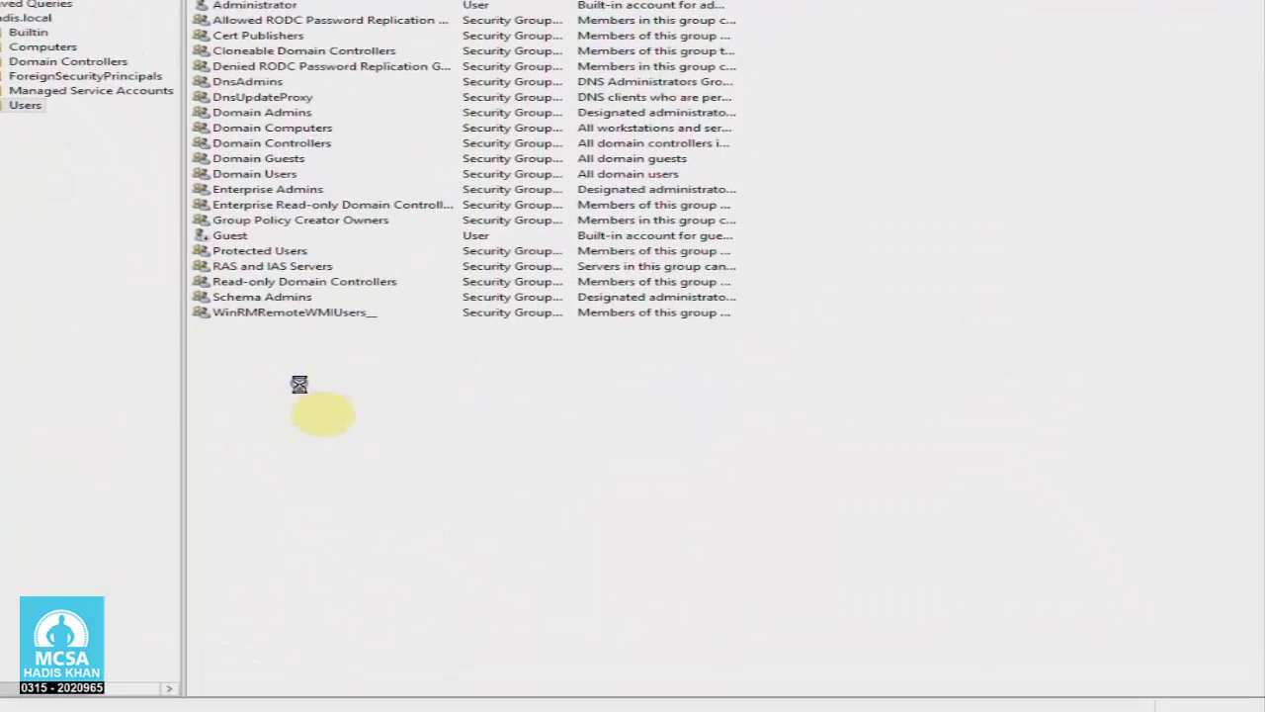
Start a new user in the Users container of hadis.local, entering the first name and the user logon name.
right_click(307, 396)
click(410, 426)
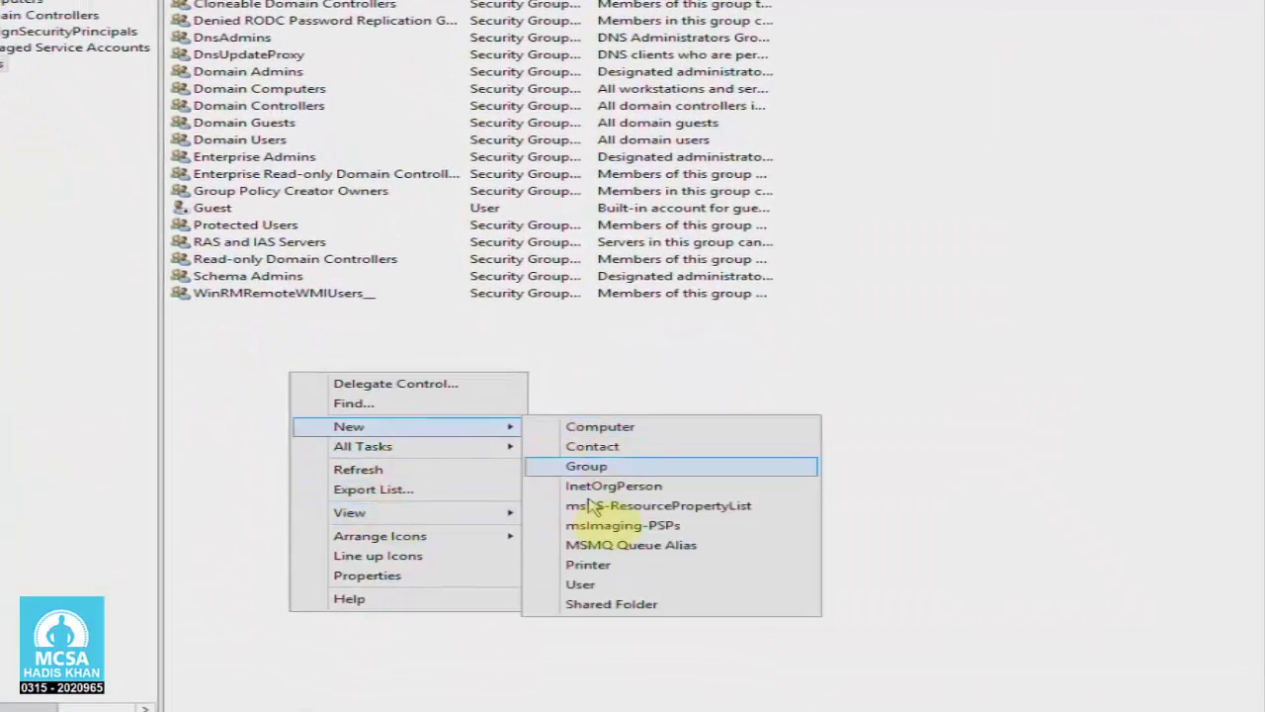
click(630, 585)
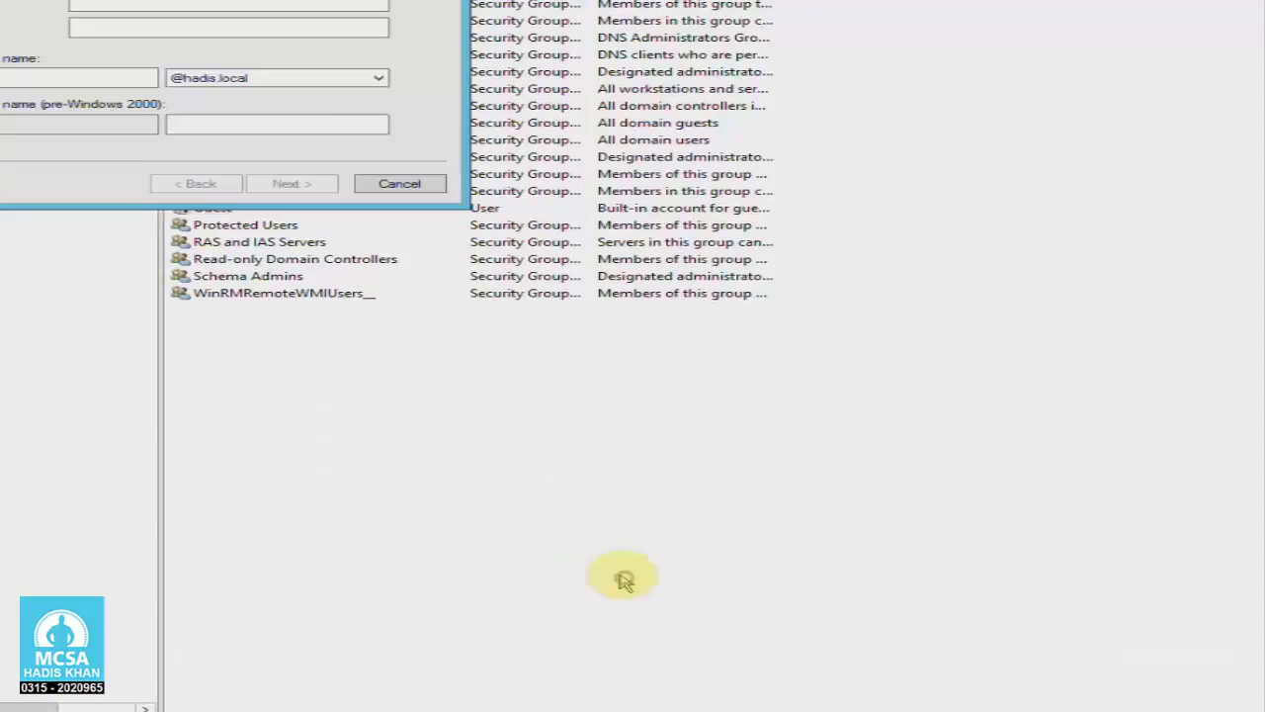
drag(185, 0, 860, 197)
click(782, 284)
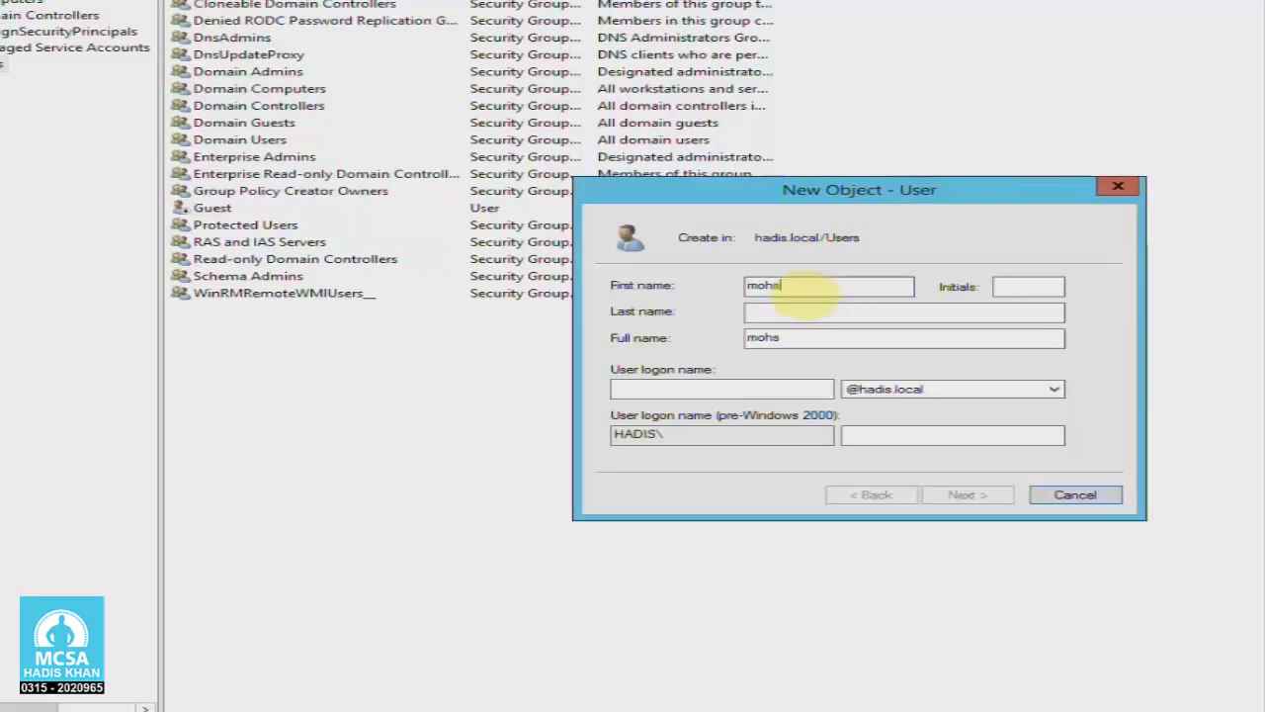
click(745, 391)
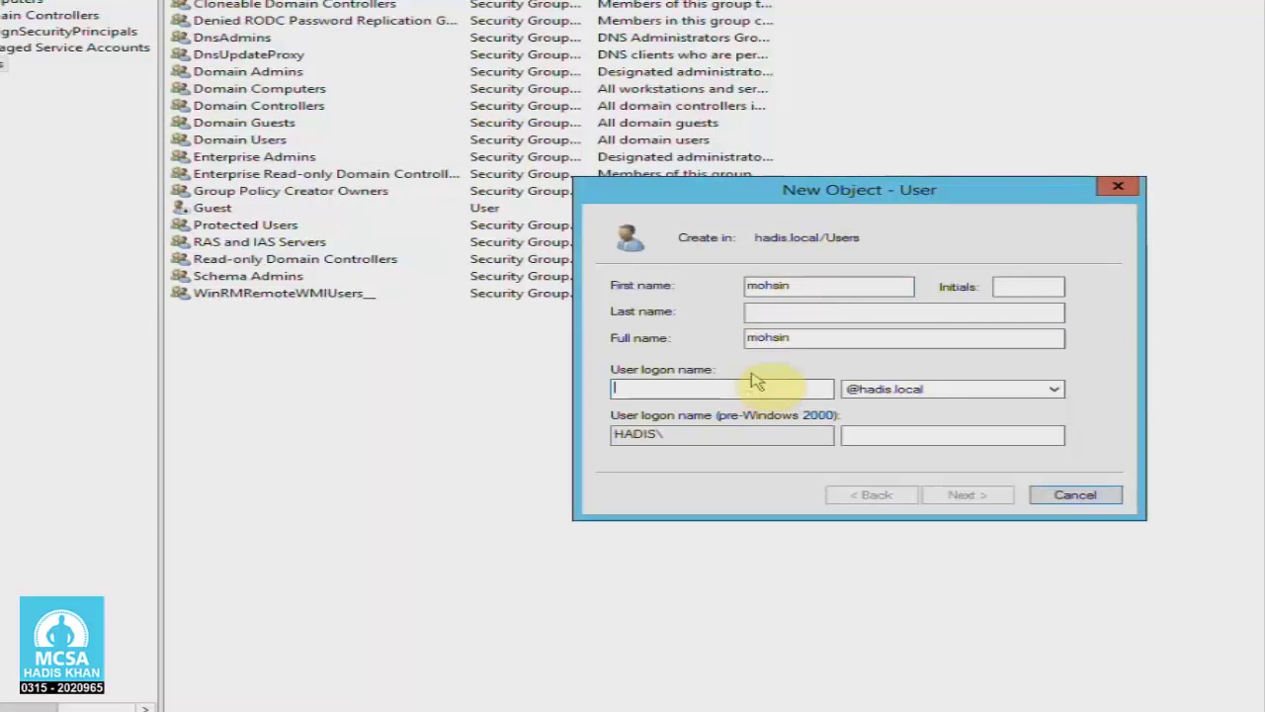
text(mohsin)
key(Return)
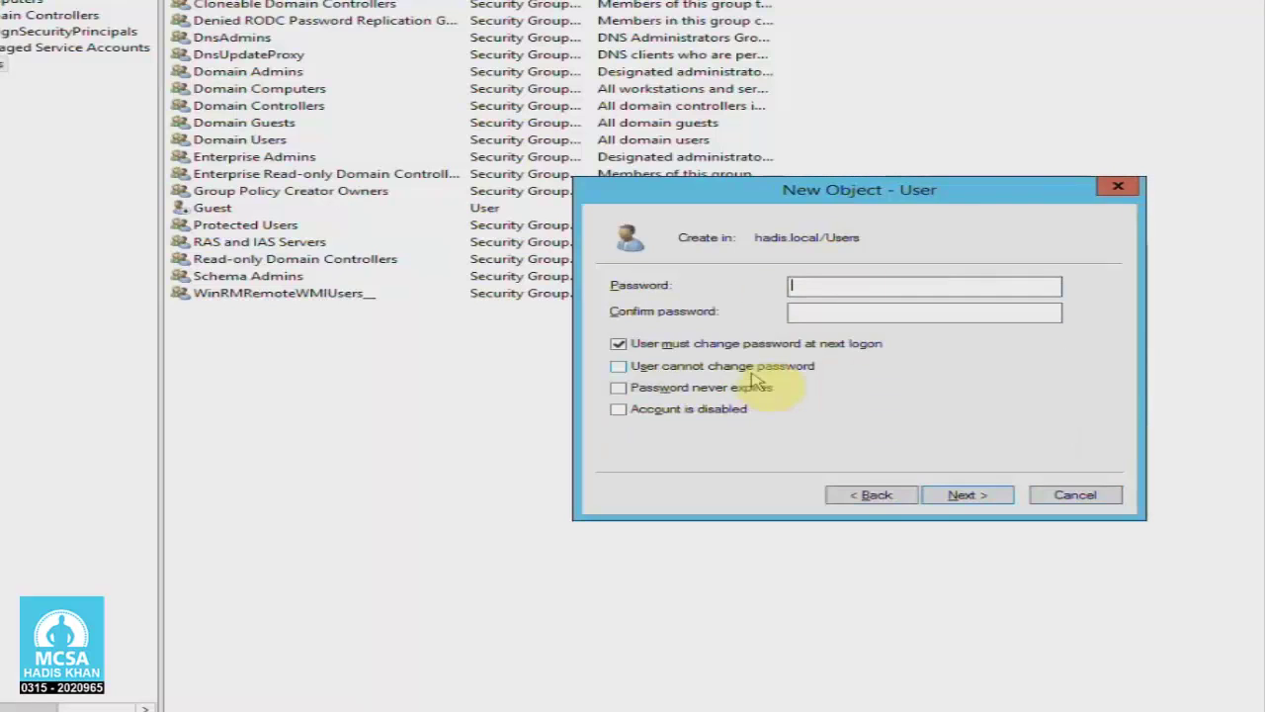
Set the account password as unchangeable by the user and never expiring, with no change required at next logon, and finish creating the user.
click(725, 344)
click(756, 365)
click(791, 389)
click(821, 286)
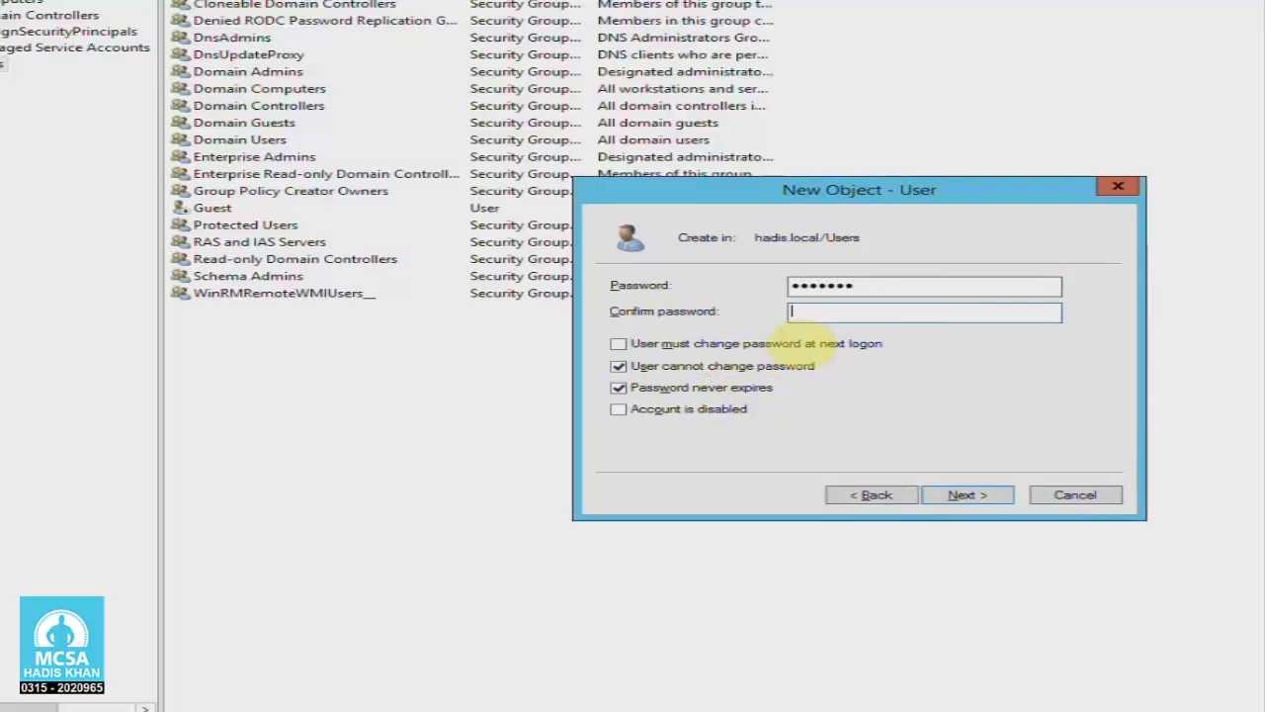
text(••)
key(Return)
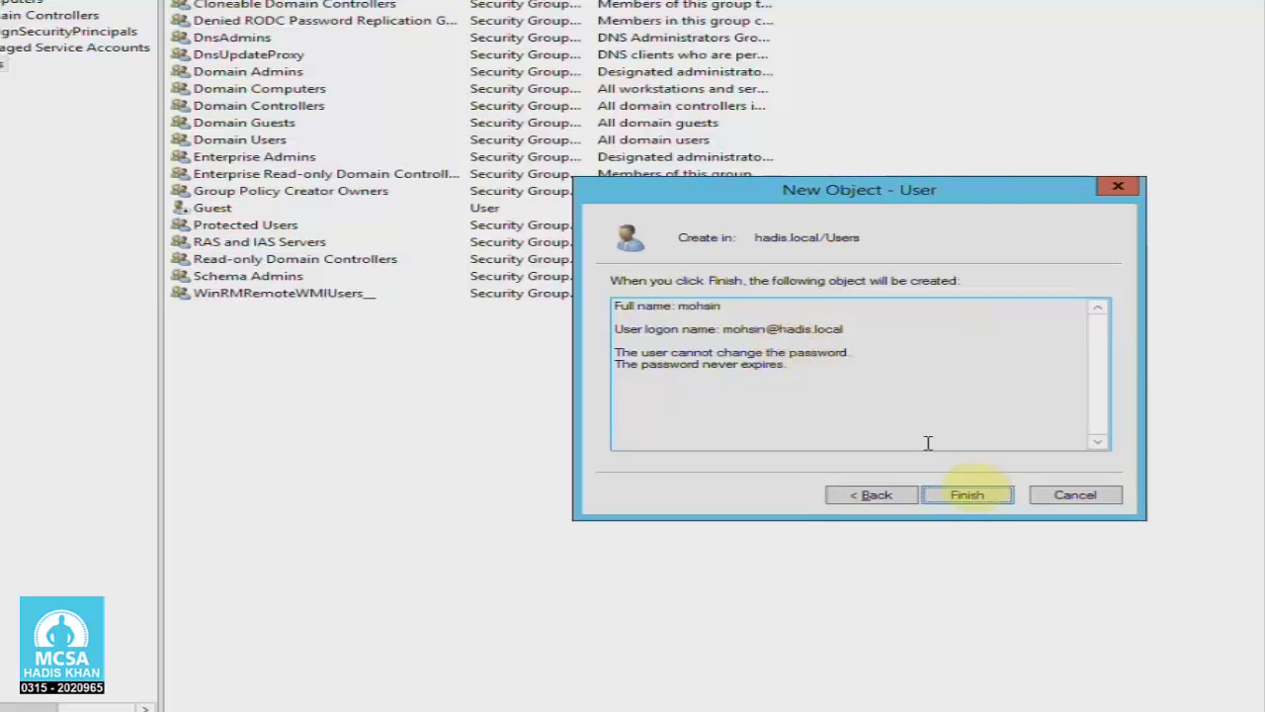
click(973, 494)
click(377, 367)
right_click(381, 345)
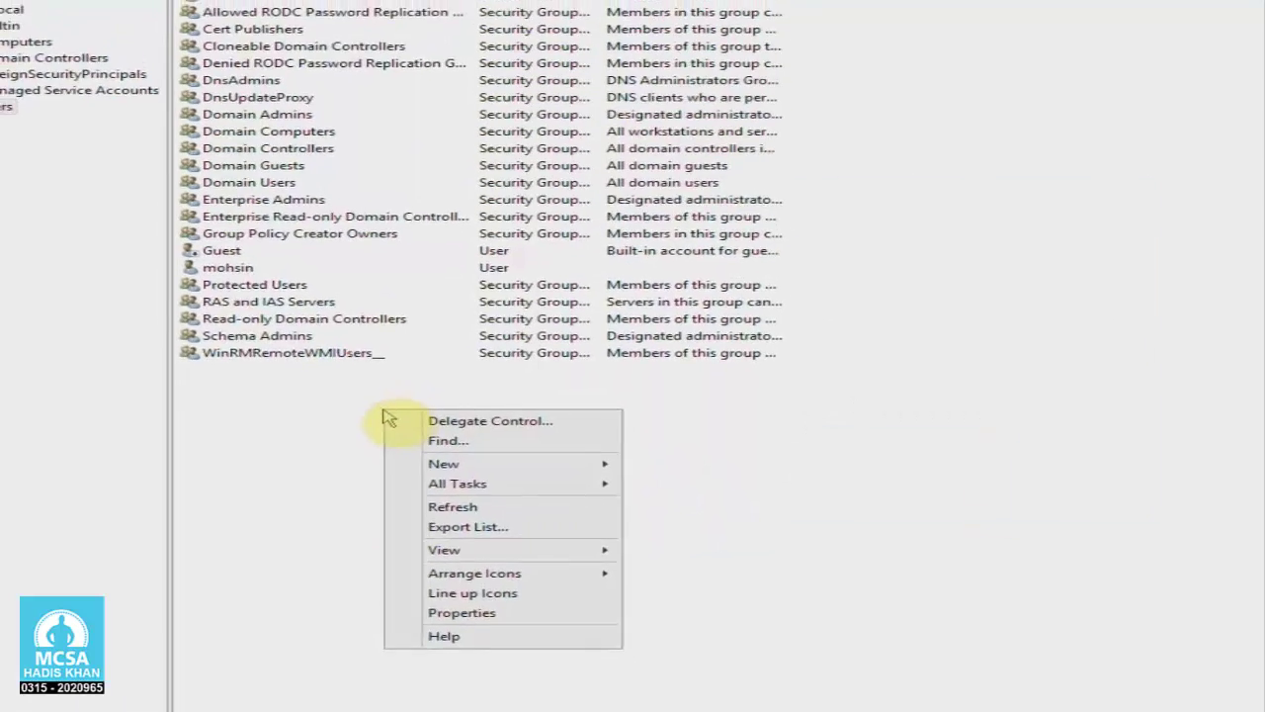
key(Escape)
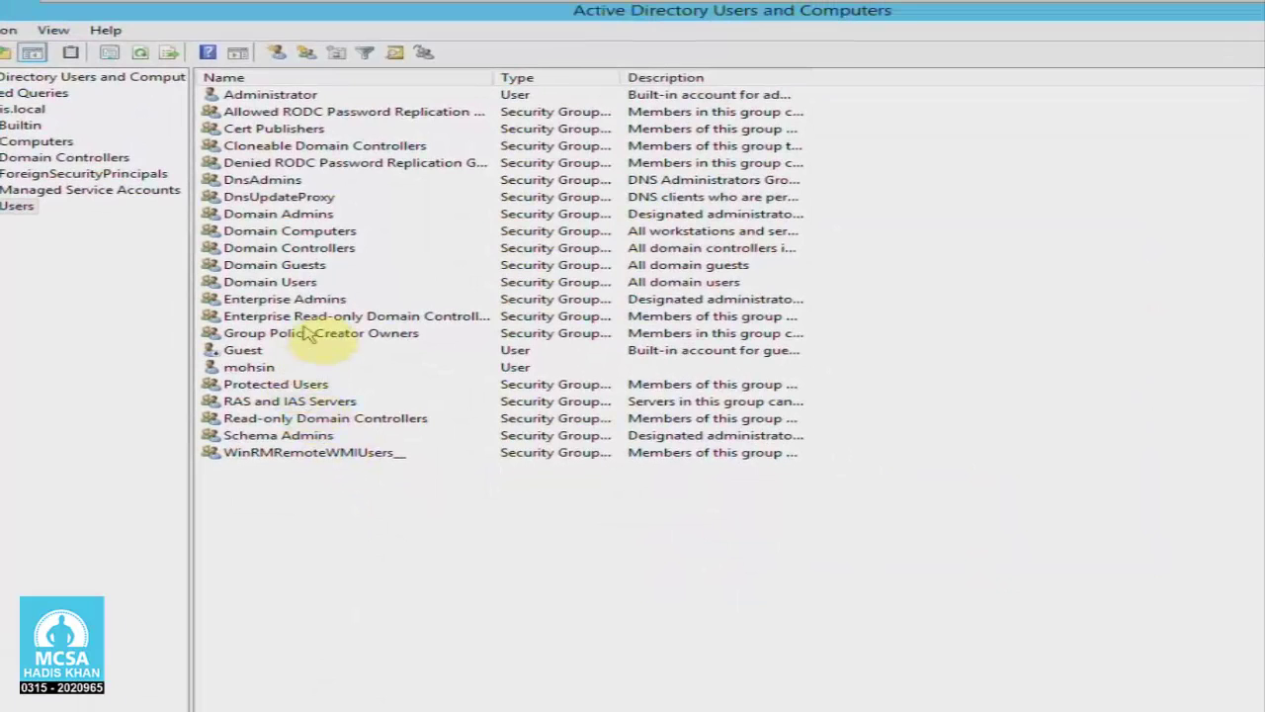
Start a second new user in the Users container, entering this person's first name and logon name.
click(275, 54)
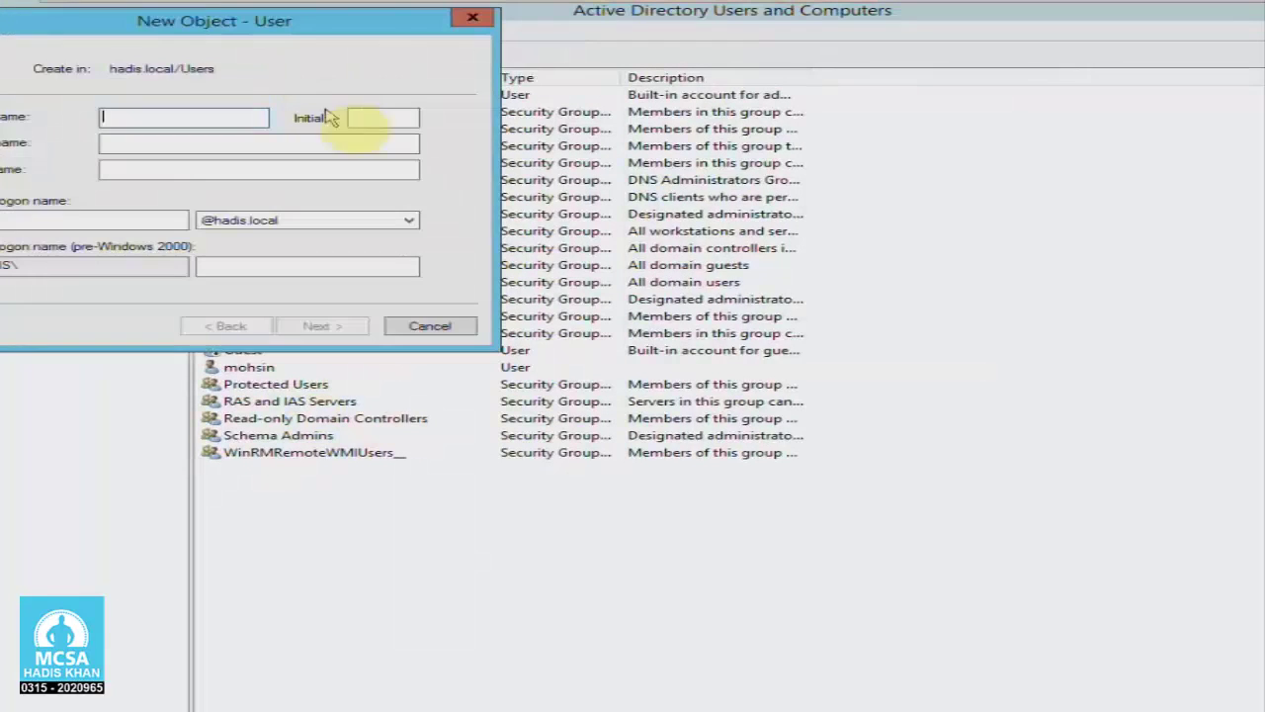
drag(320, 25, 1031, 306)
click(872, 388)
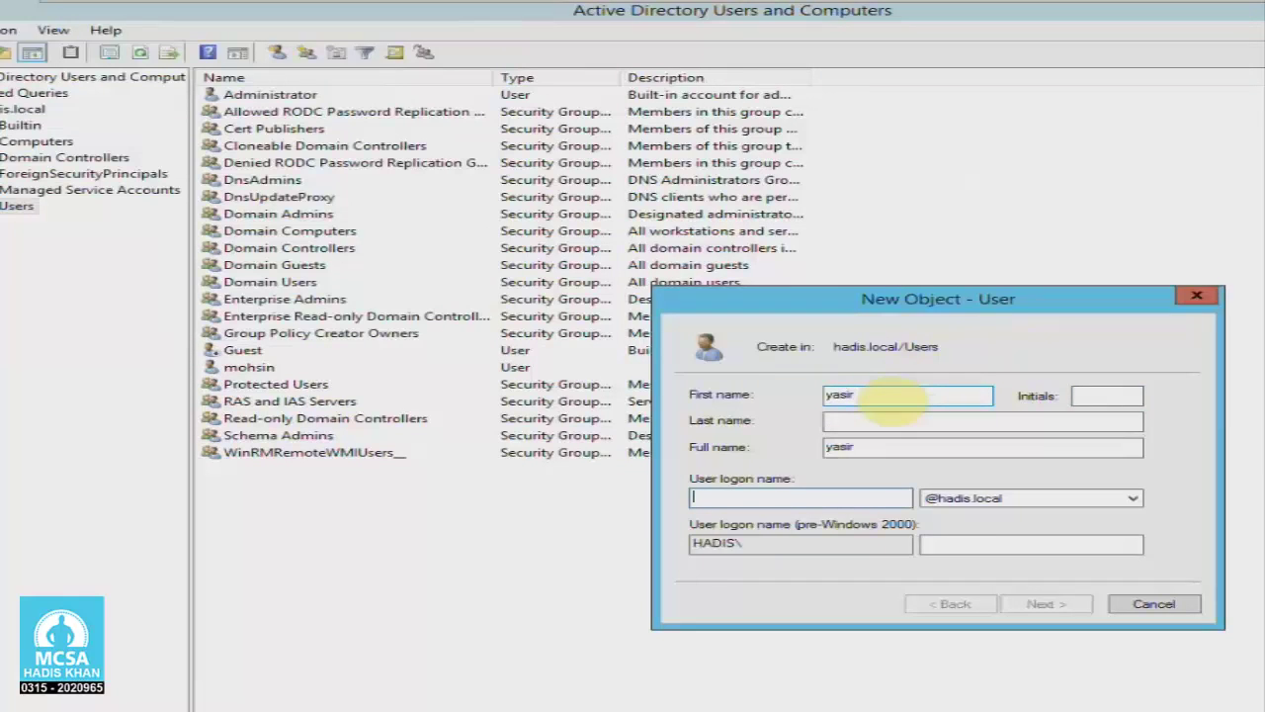
text(yasir)
key(Return)
Give the second user a password that never expires and cannot be changed, drop the next-logon change requirement, and finish creating the account.
click(741, 452)
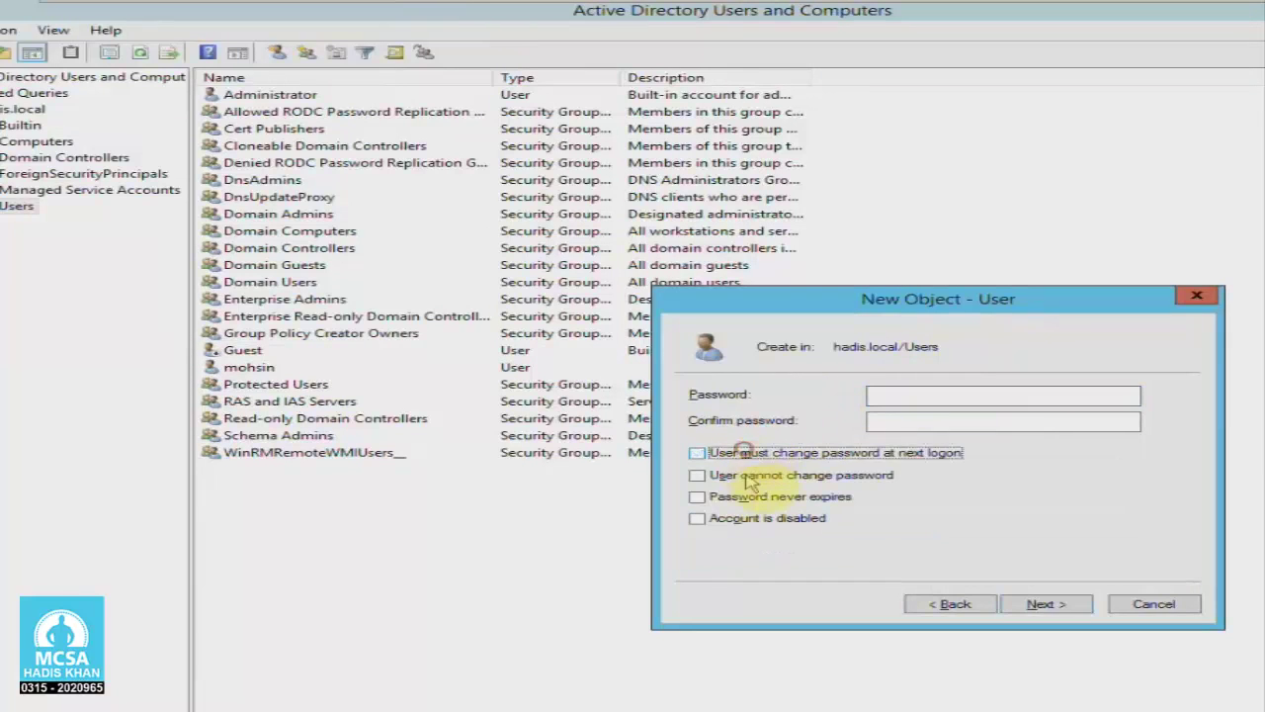
click(748, 476)
click(747, 497)
click(962, 398)
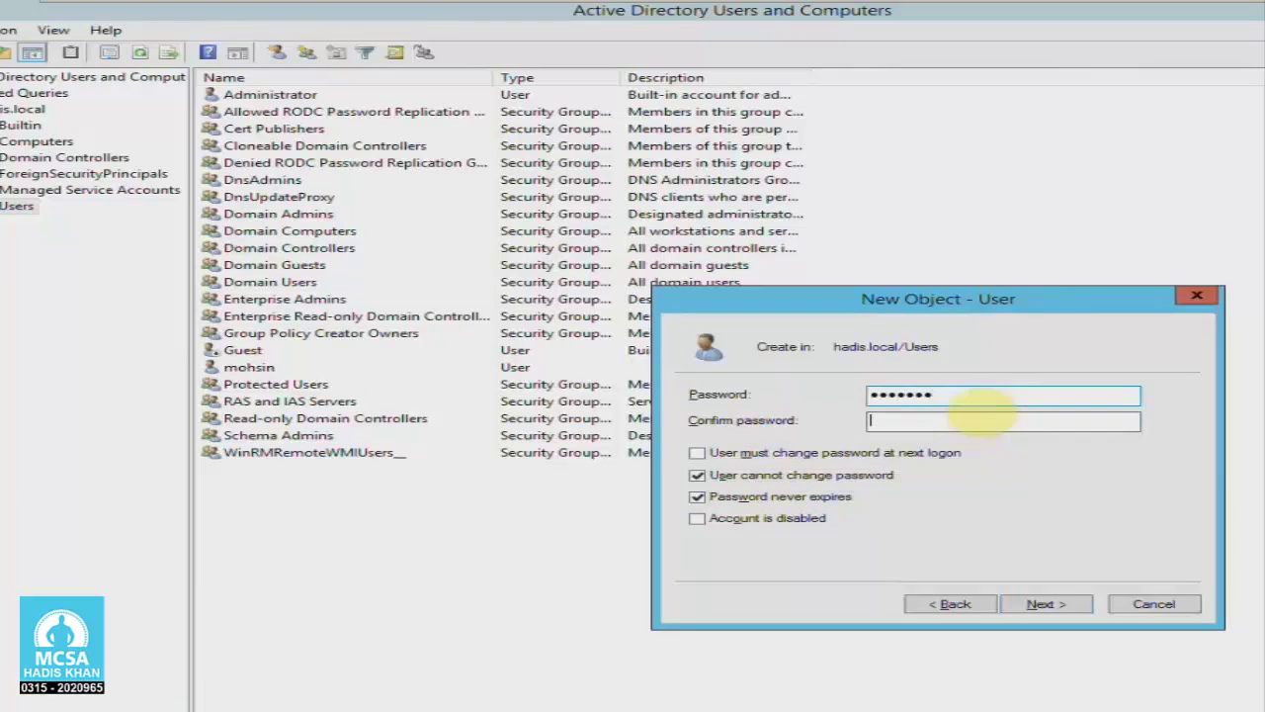
click(1059, 604)
click(1065, 603)
Restore the Server Manager window to a smaller size and reposition it and the Active Directory Users and Computers window on the desktop.
click(554, 564)
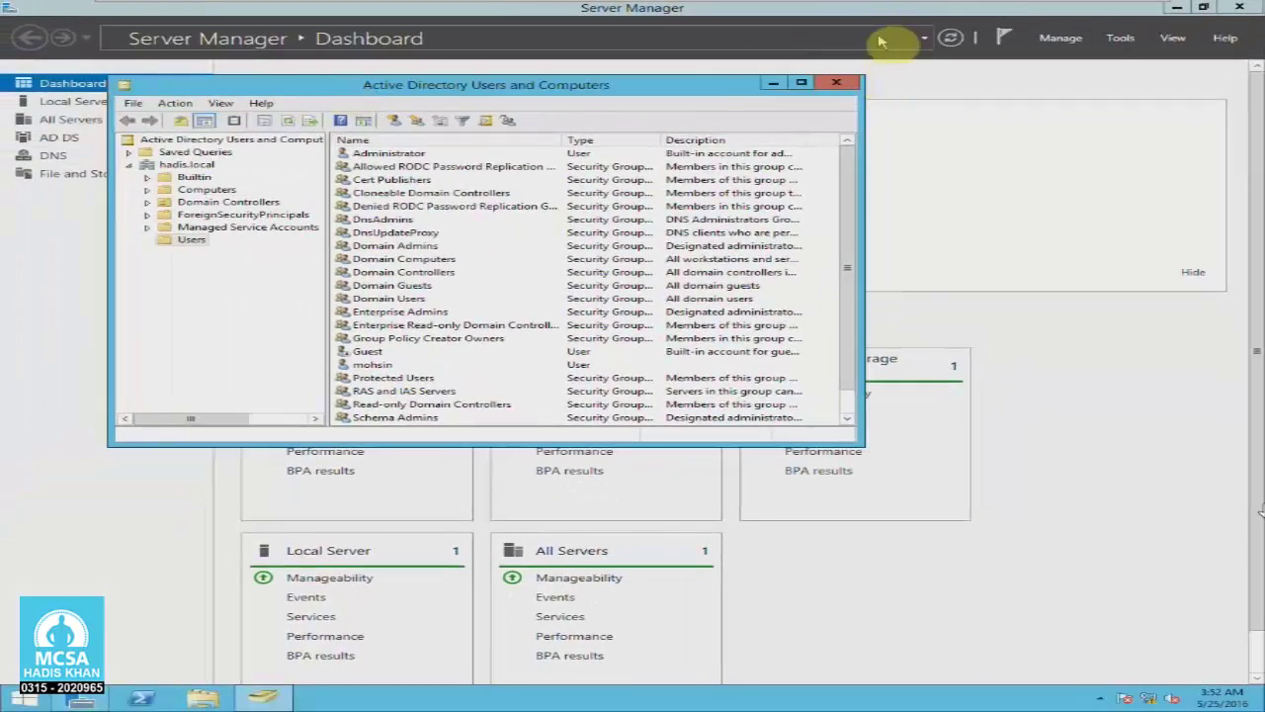
click(860, 44)
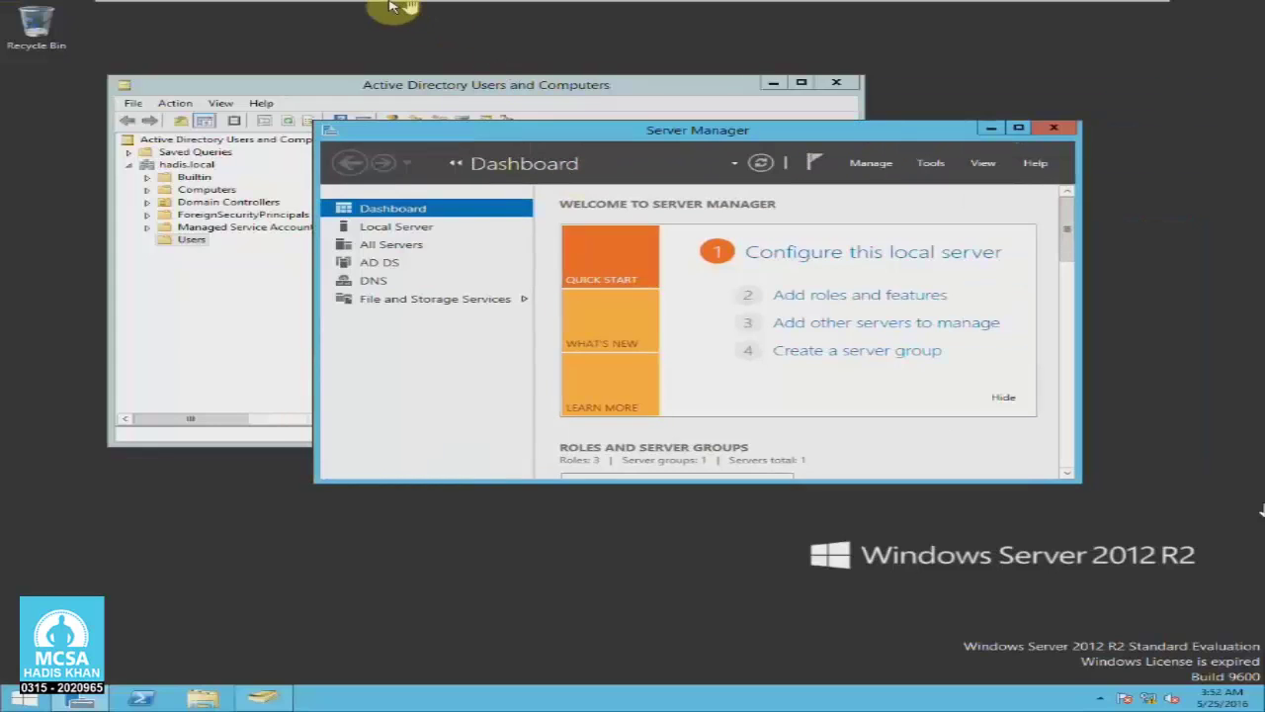
mouse_move(392, 8)
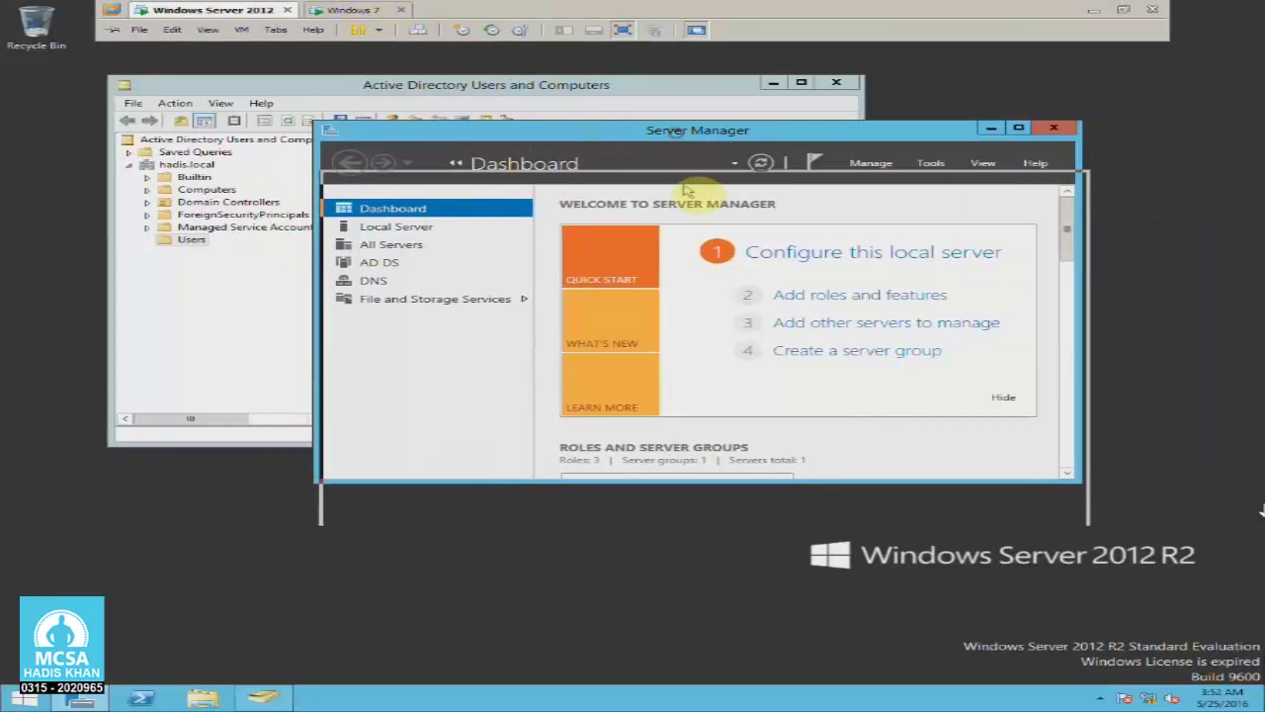
drag(680, 138, 687, 193)
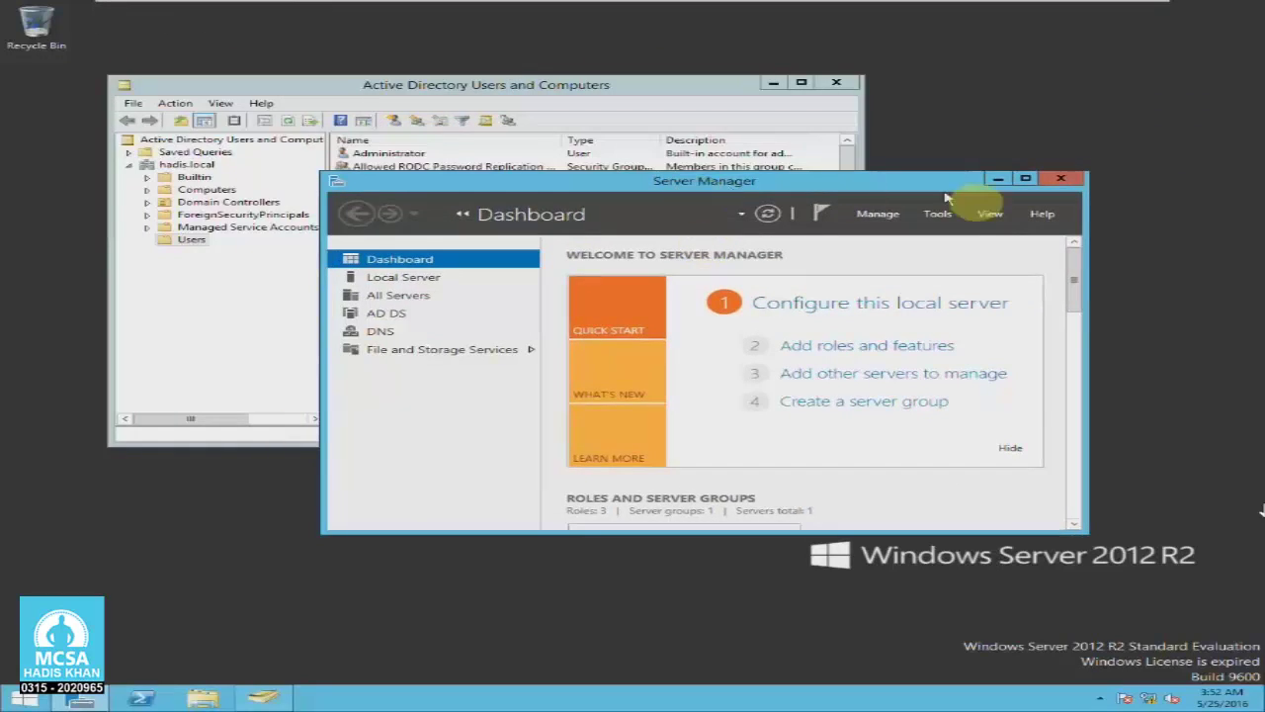
drag(712, 89, 808, 135)
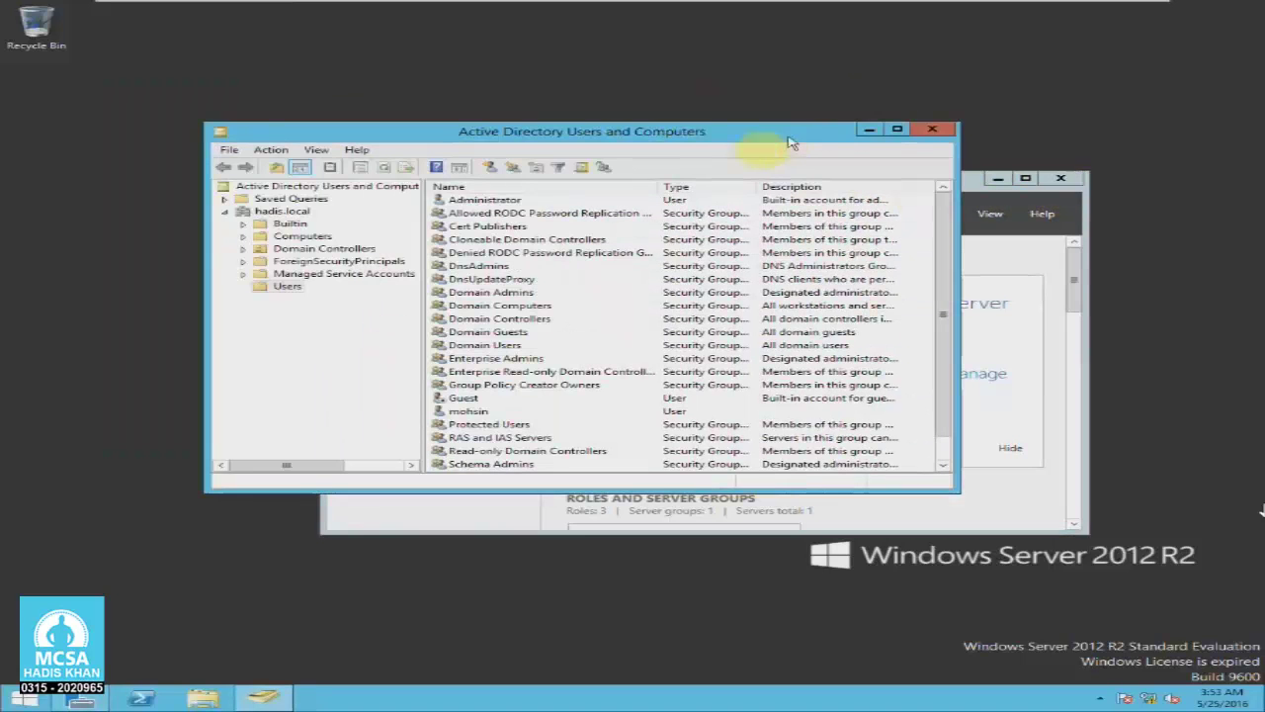
Switch to the Windows 7 virtual machine and log on to the HADIS domain with the first new user's logon name and password.
mouse_move(336, 5)
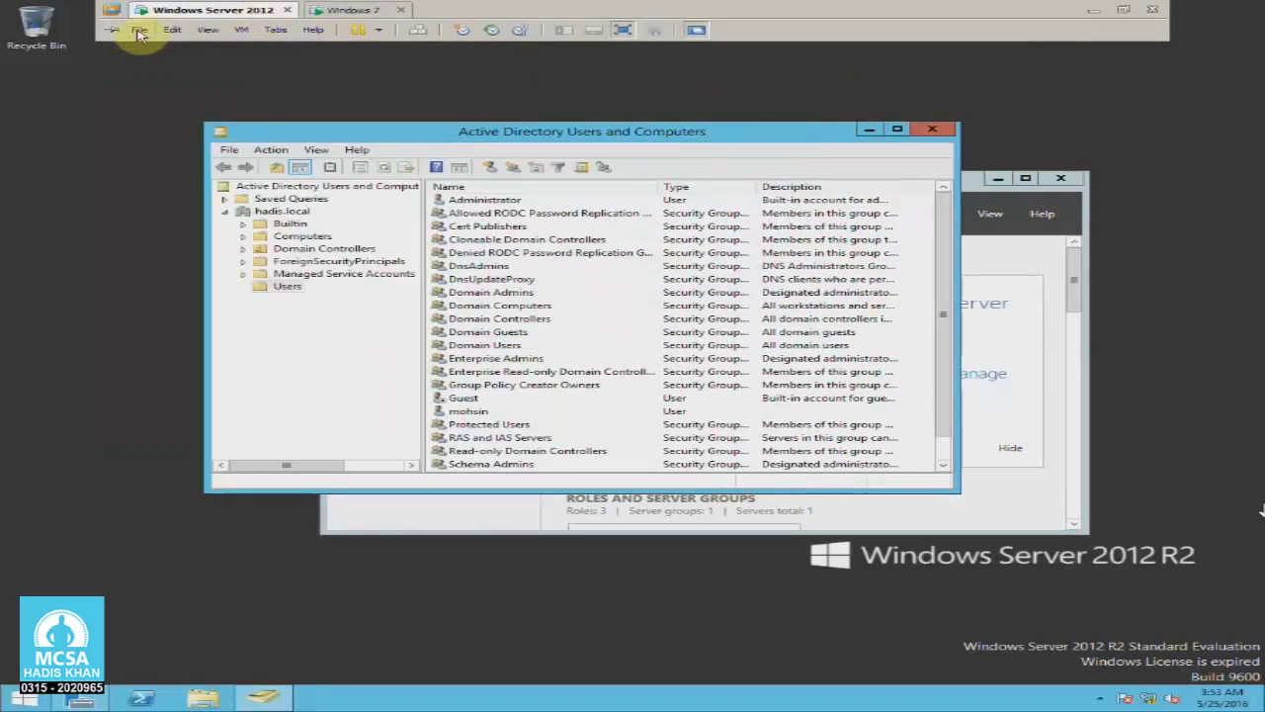
click(363, 11)
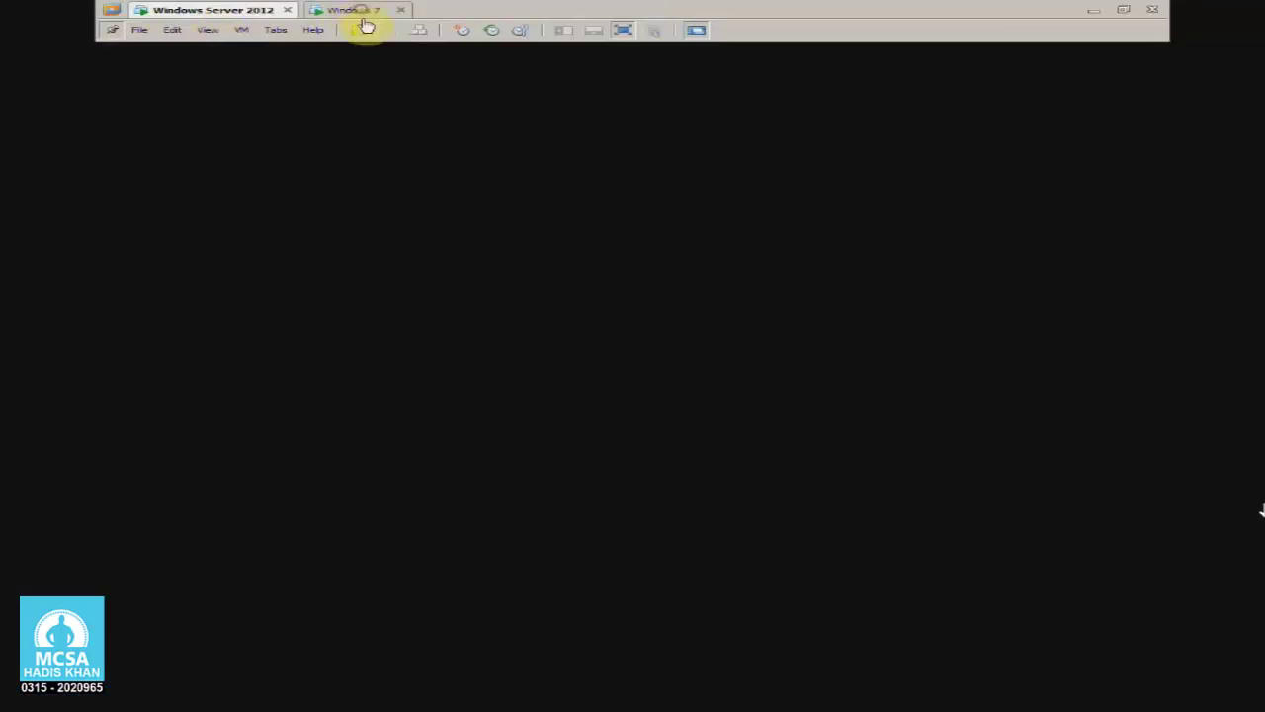
key(ctrl+alt+Insert)
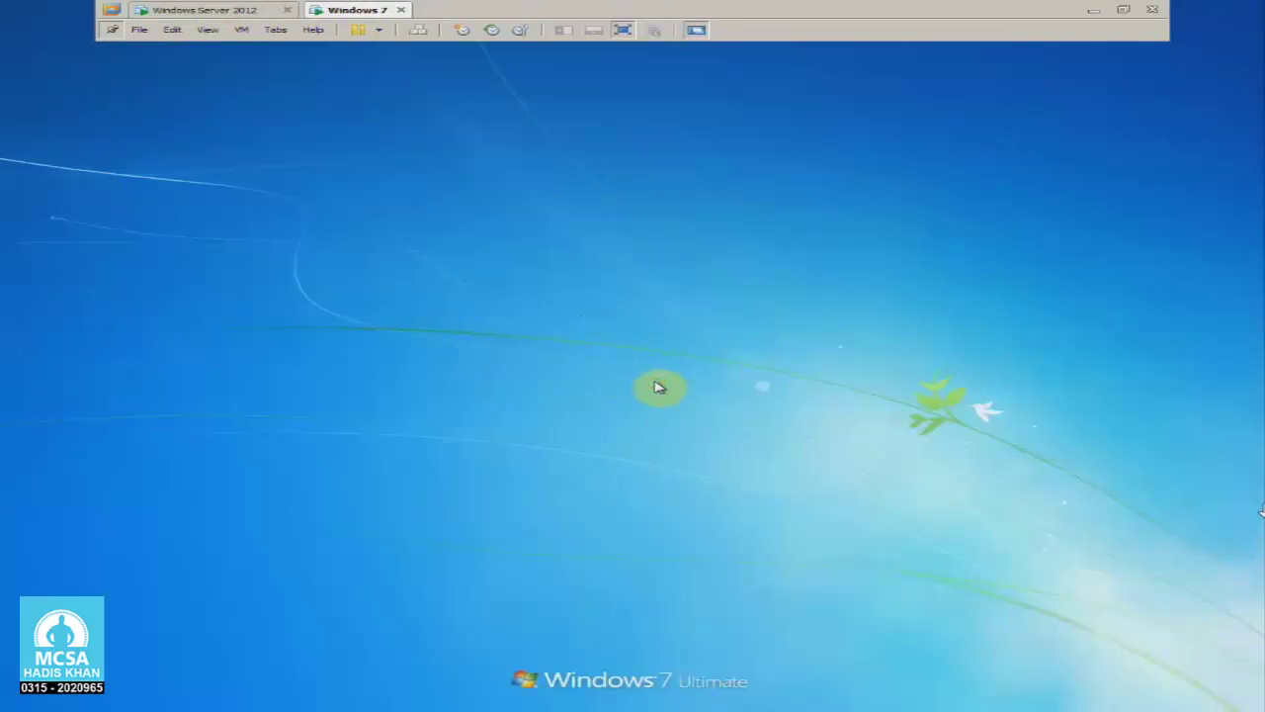
click(669, 488)
click(725, 402)
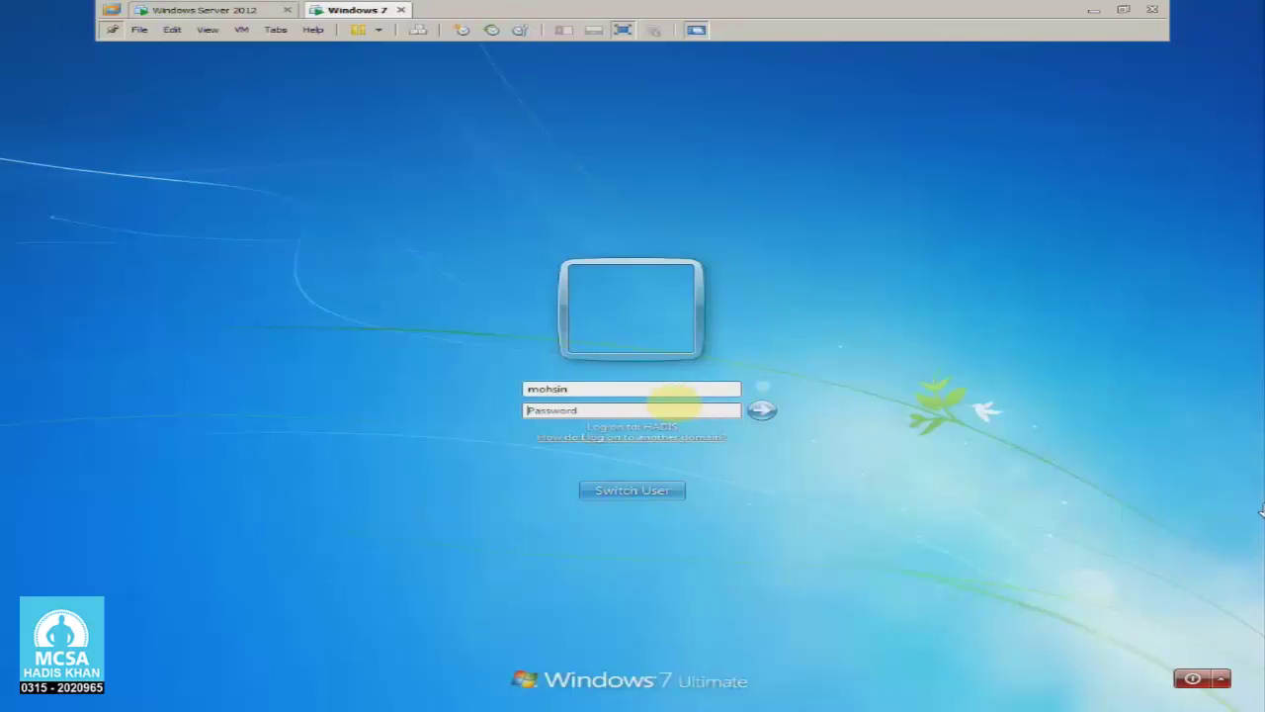
key(Return)
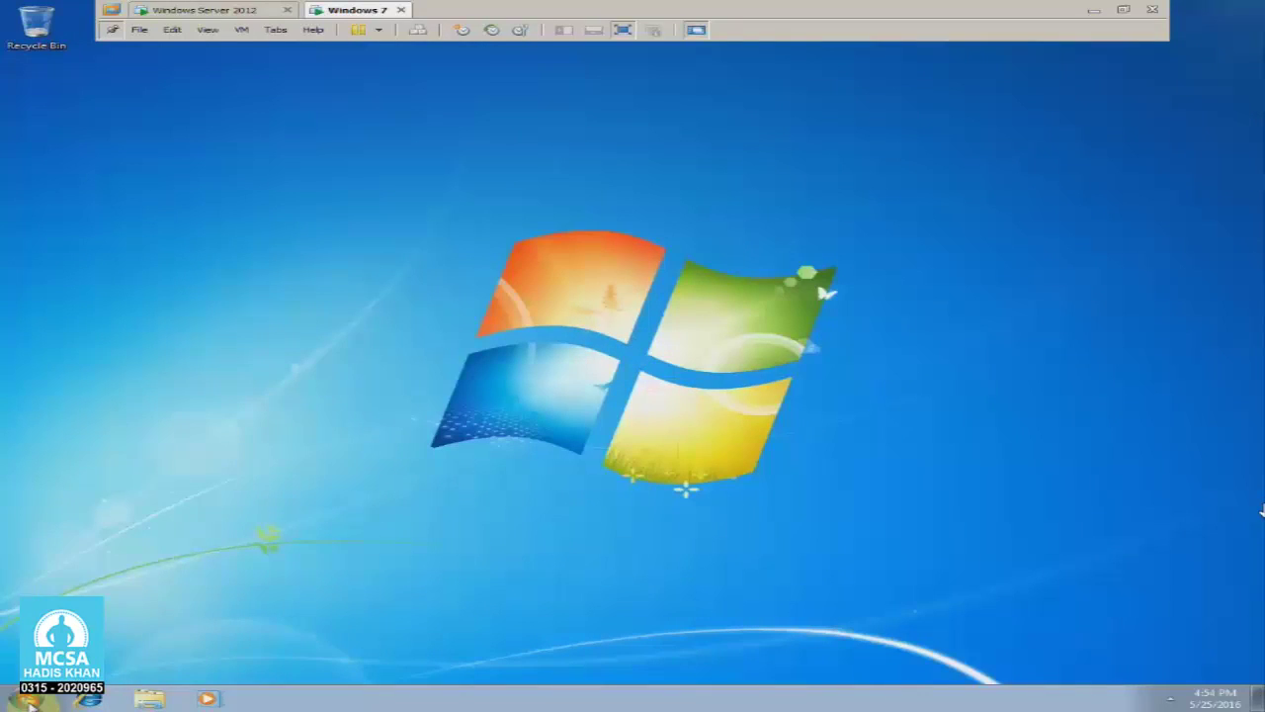
Open Computer on the Windows 7 client to check the drives available to the logged-on user, and close it again.
click(30, 697)
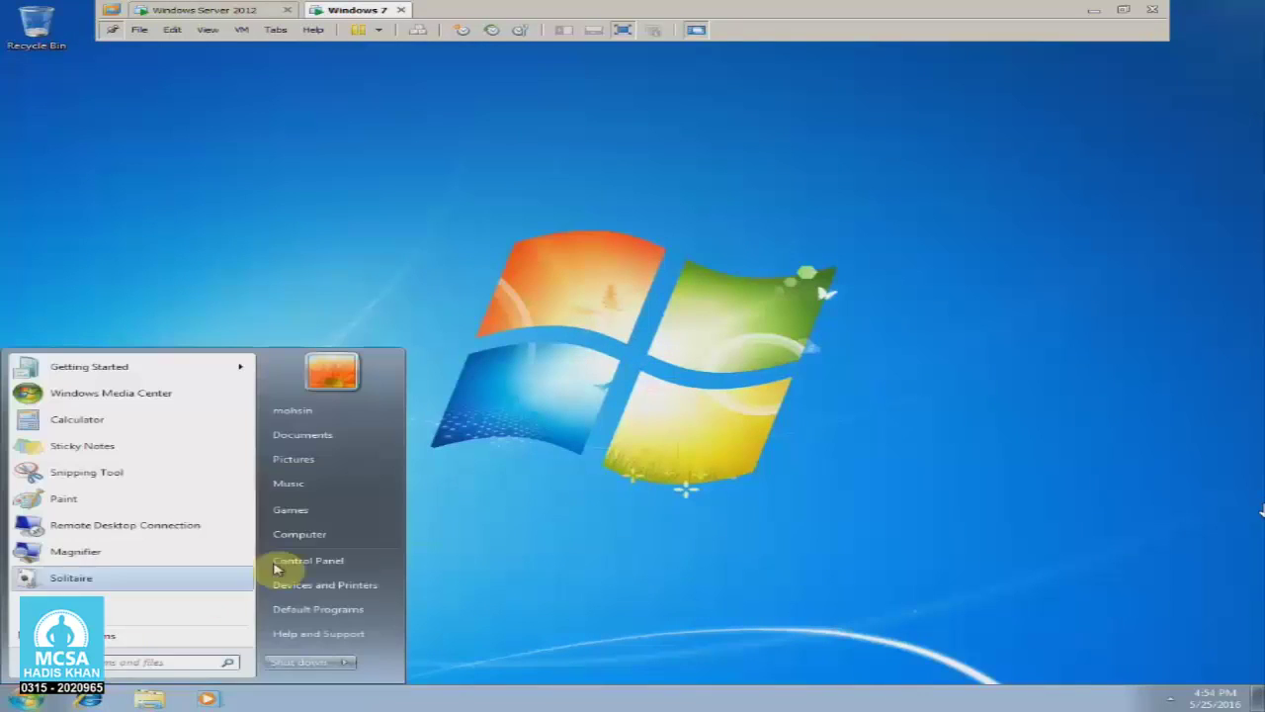
click(319, 541)
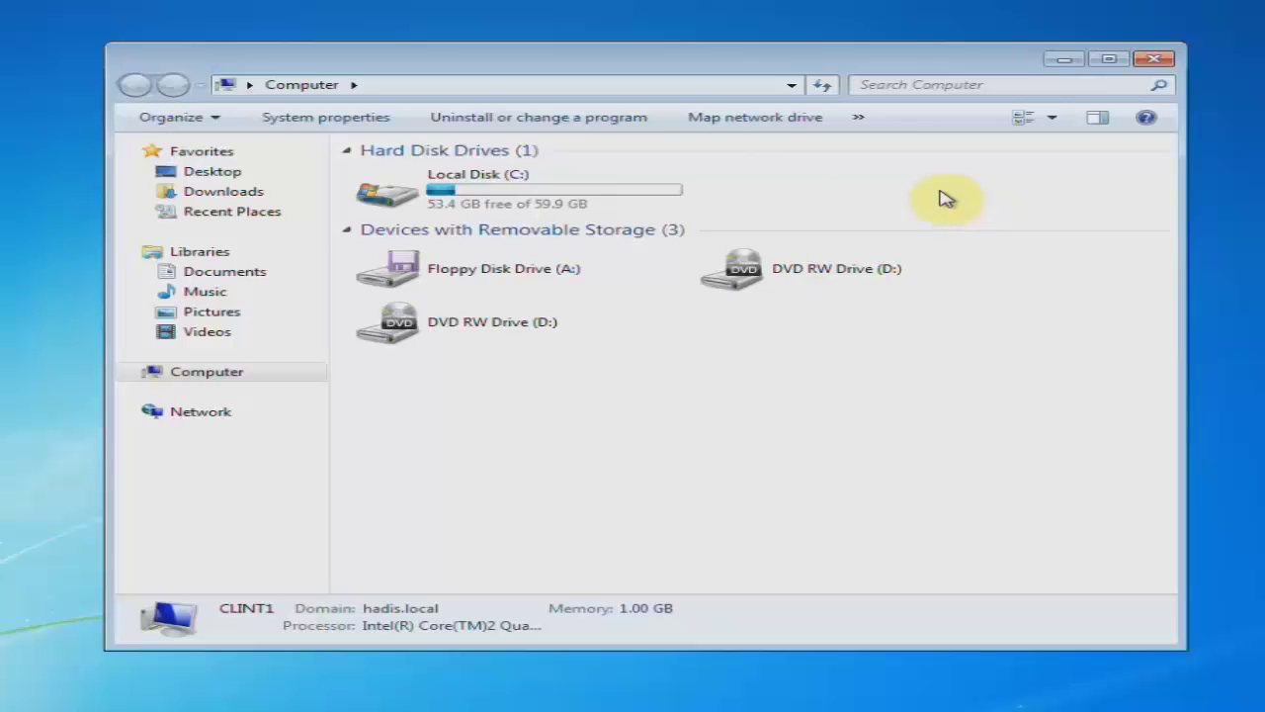
click(841, 85)
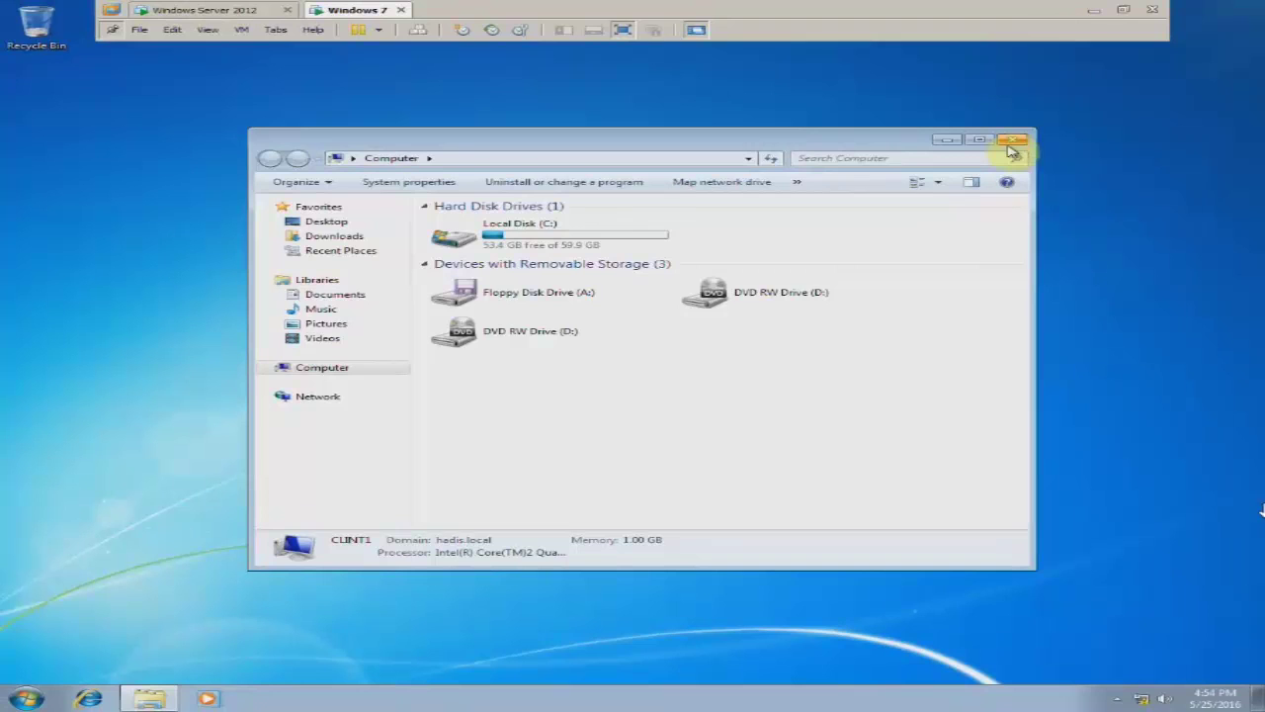
click(1010, 146)
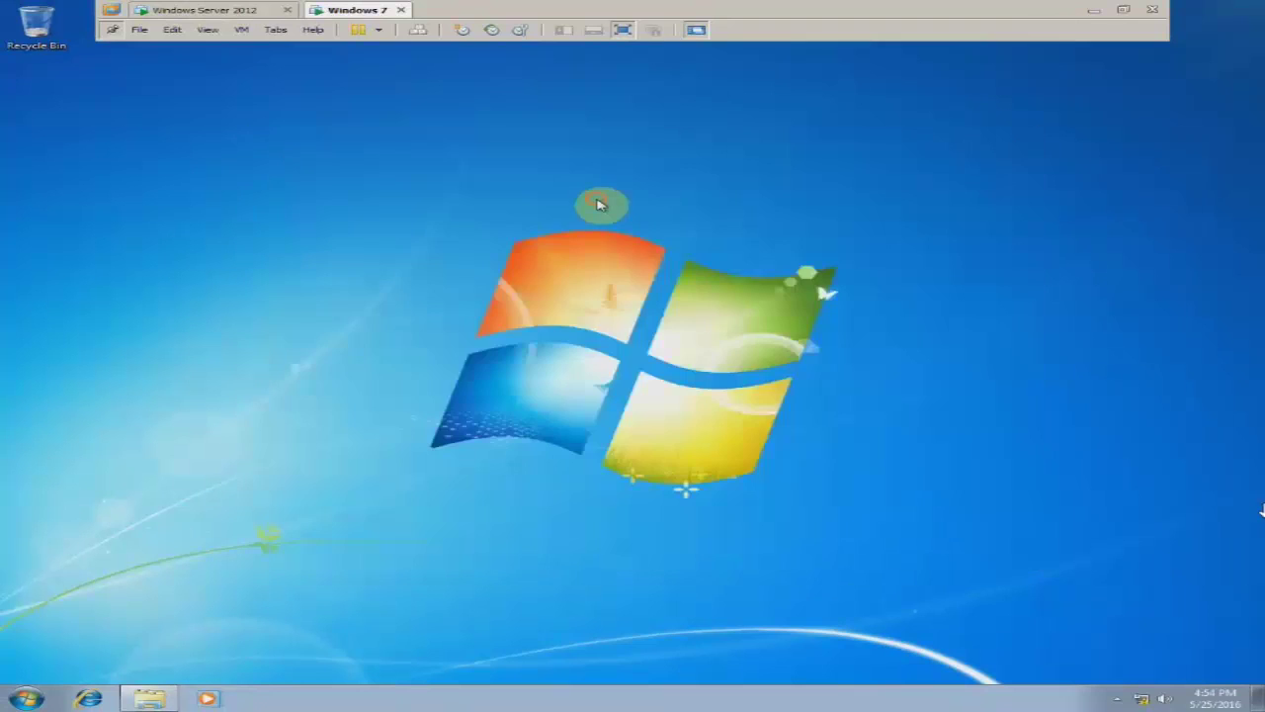
Log the current domain user off the Windows 7 client.
click(346, 14)
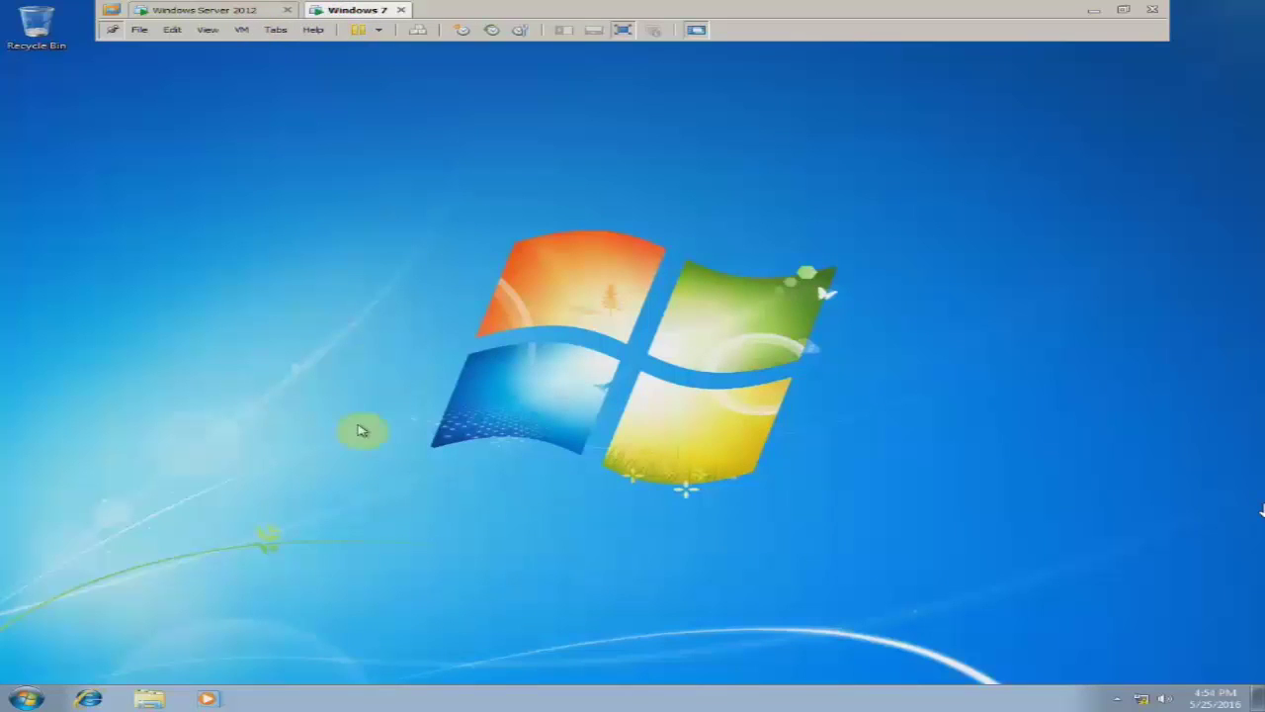
click(26, 697)
click(353, 659)
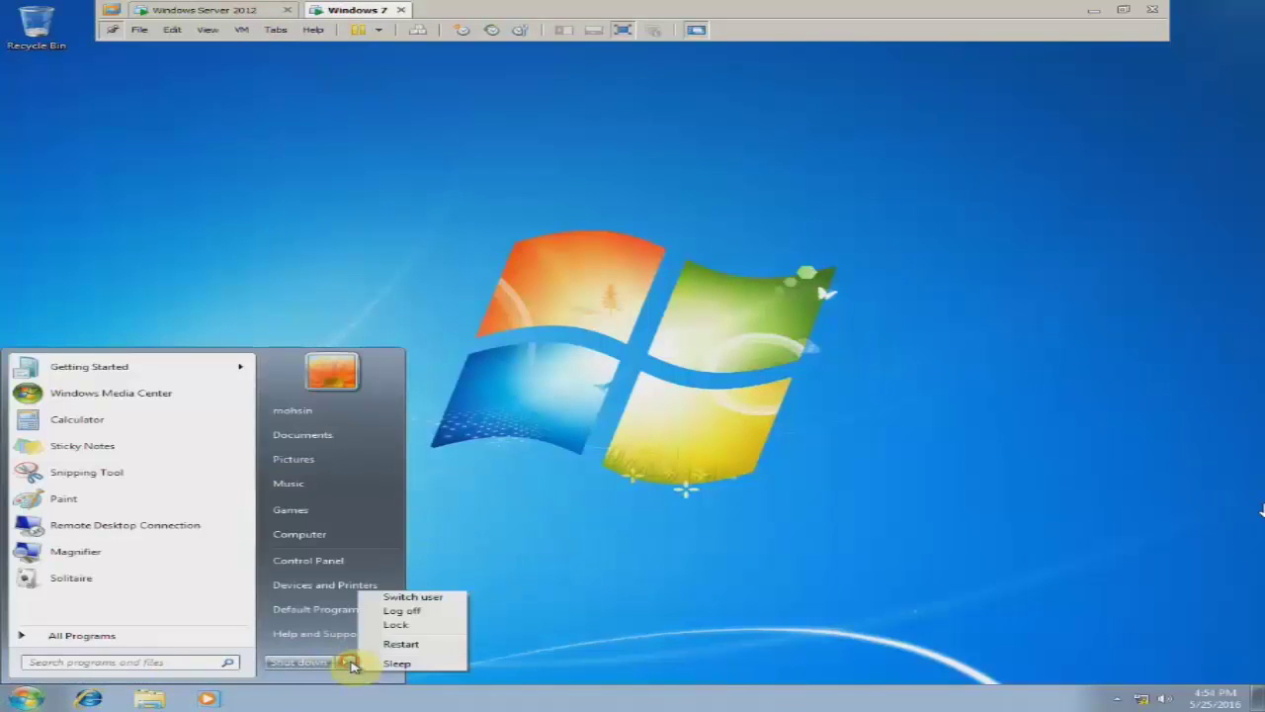
click(438, 614)
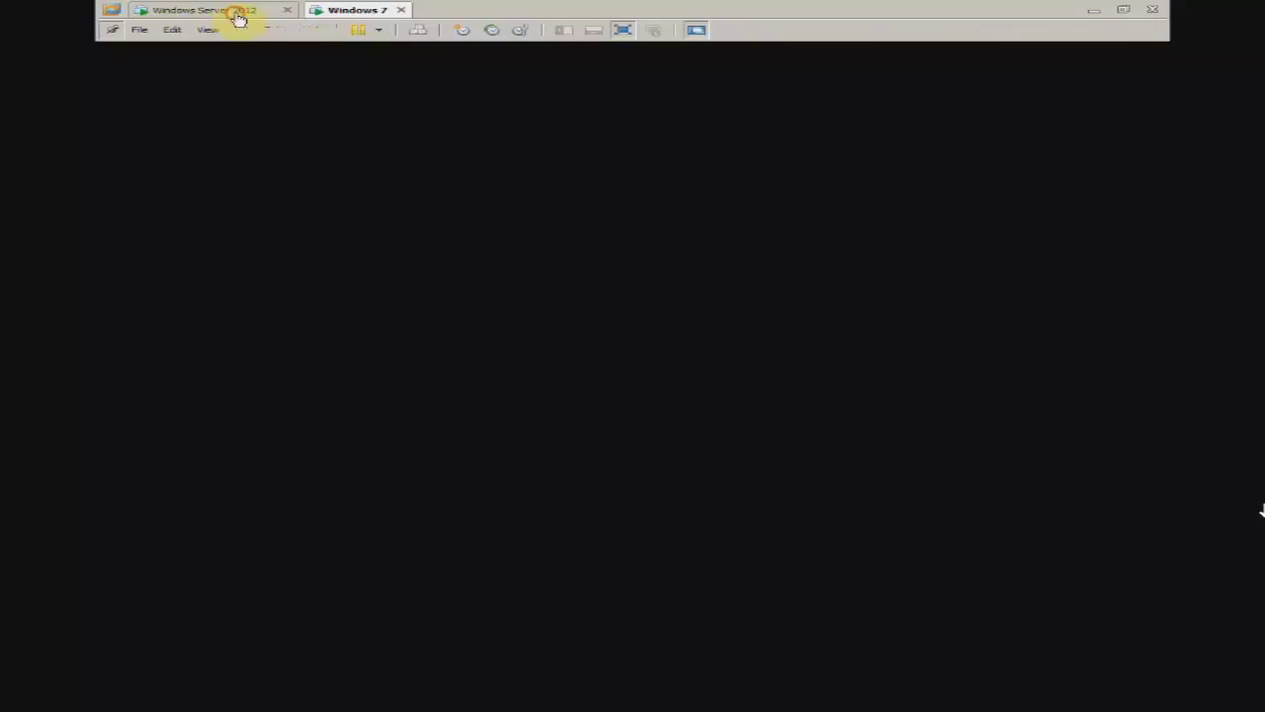
Switch to the Windows Server 2012 virtual machine, maximize Active Directory Users and Computers, and open the first new user's properties.
click(237, 12)
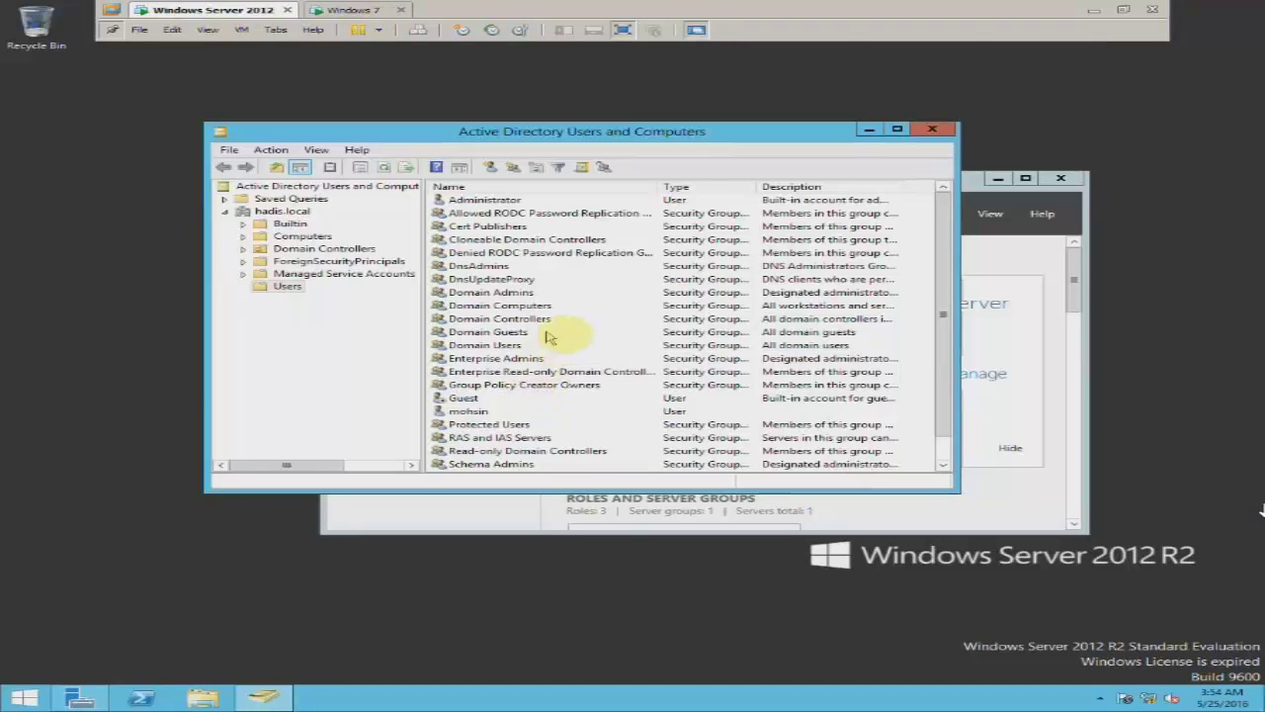
double_click(605, 138)
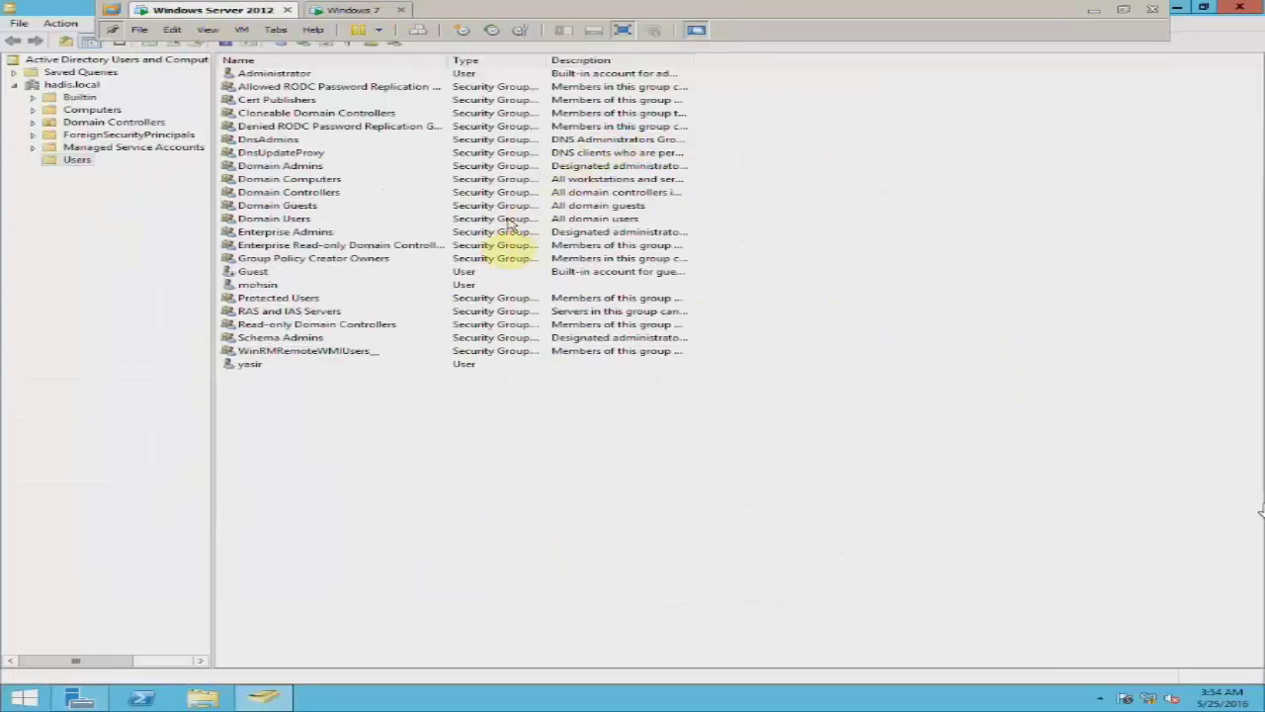
click(269, 286)
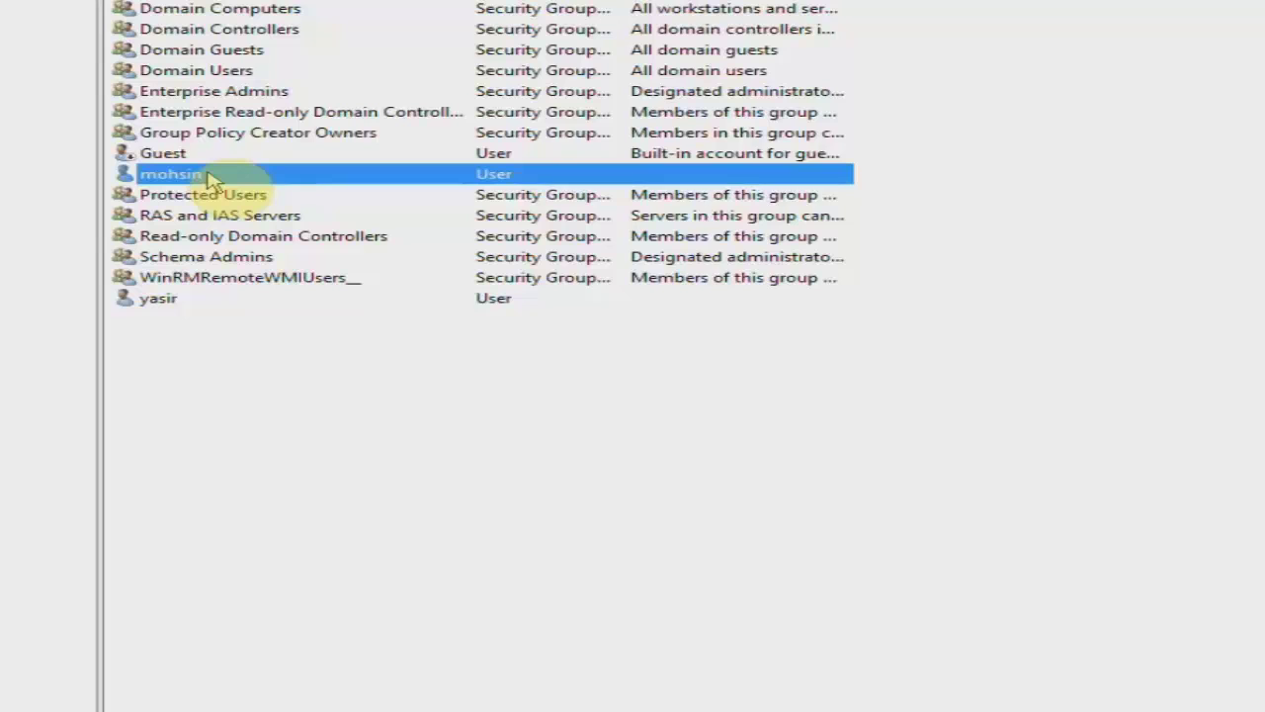
right_click(209, 177)
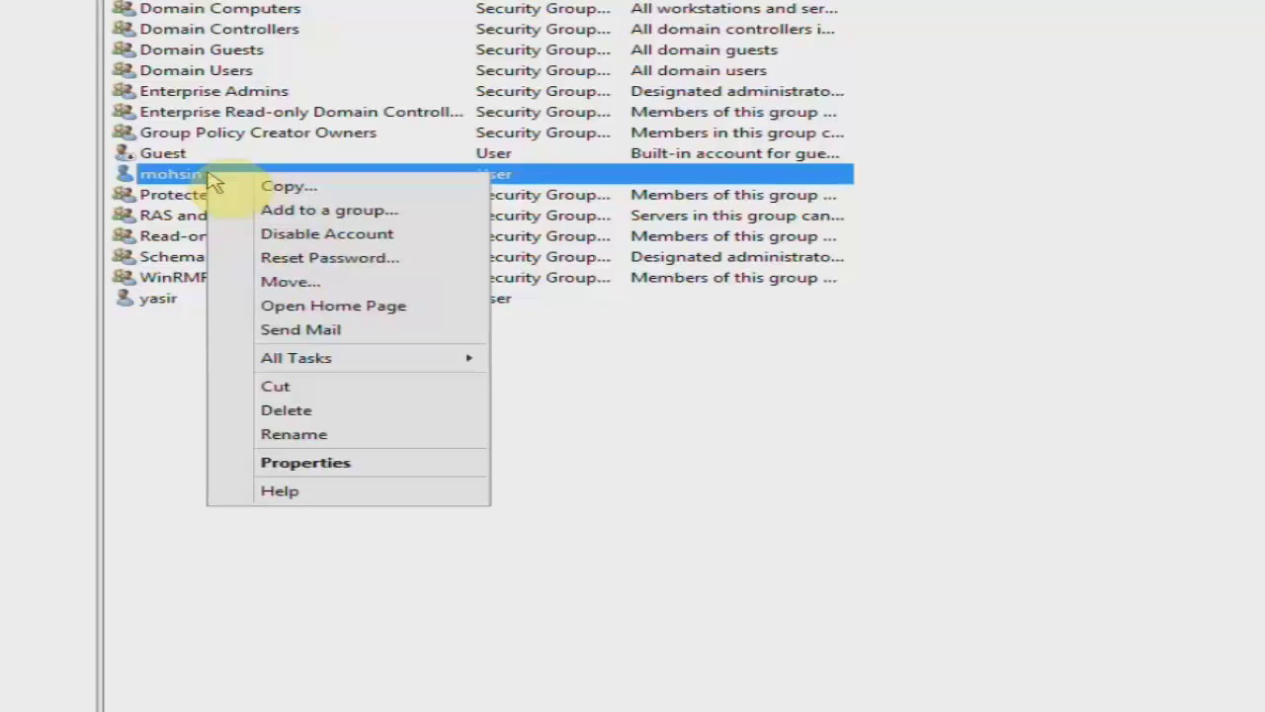
click(390, 461)
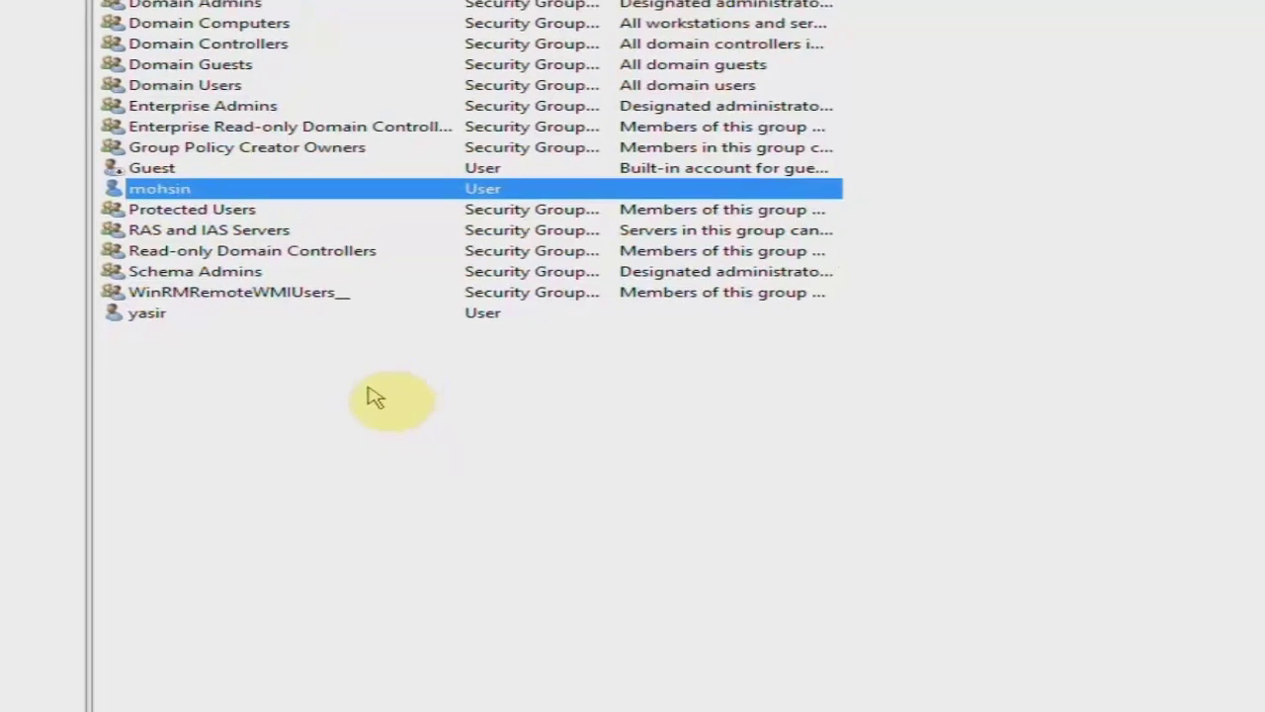
drag(842, 0, 937, 39)
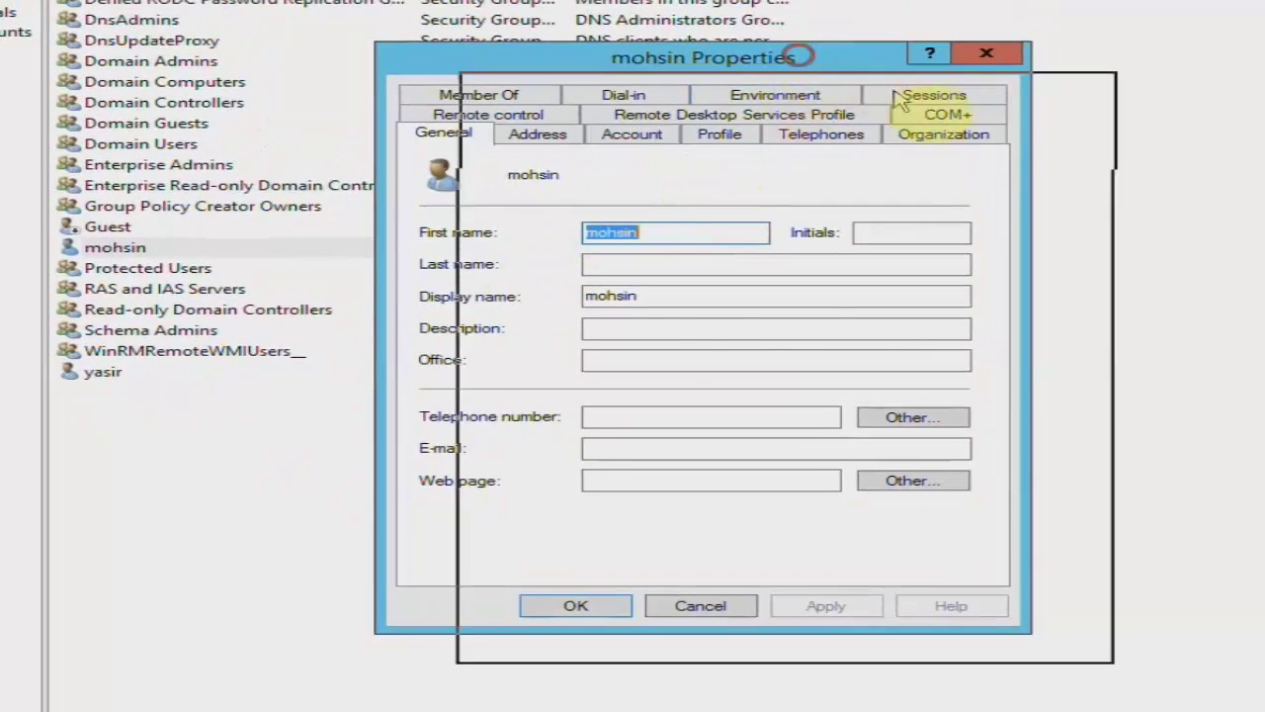
drag(895, 95, 894, 133)
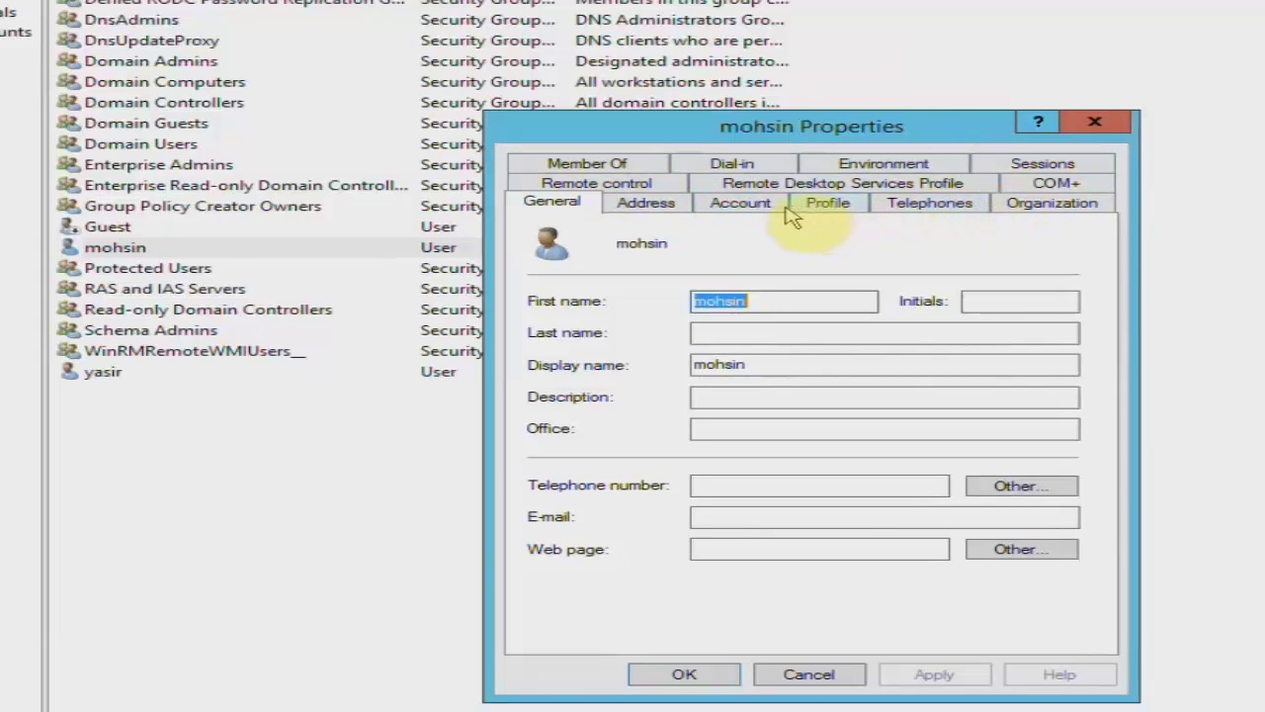
Set the first new user's home folder in the profile settings to connect as drive Z:.
click(862, 215)
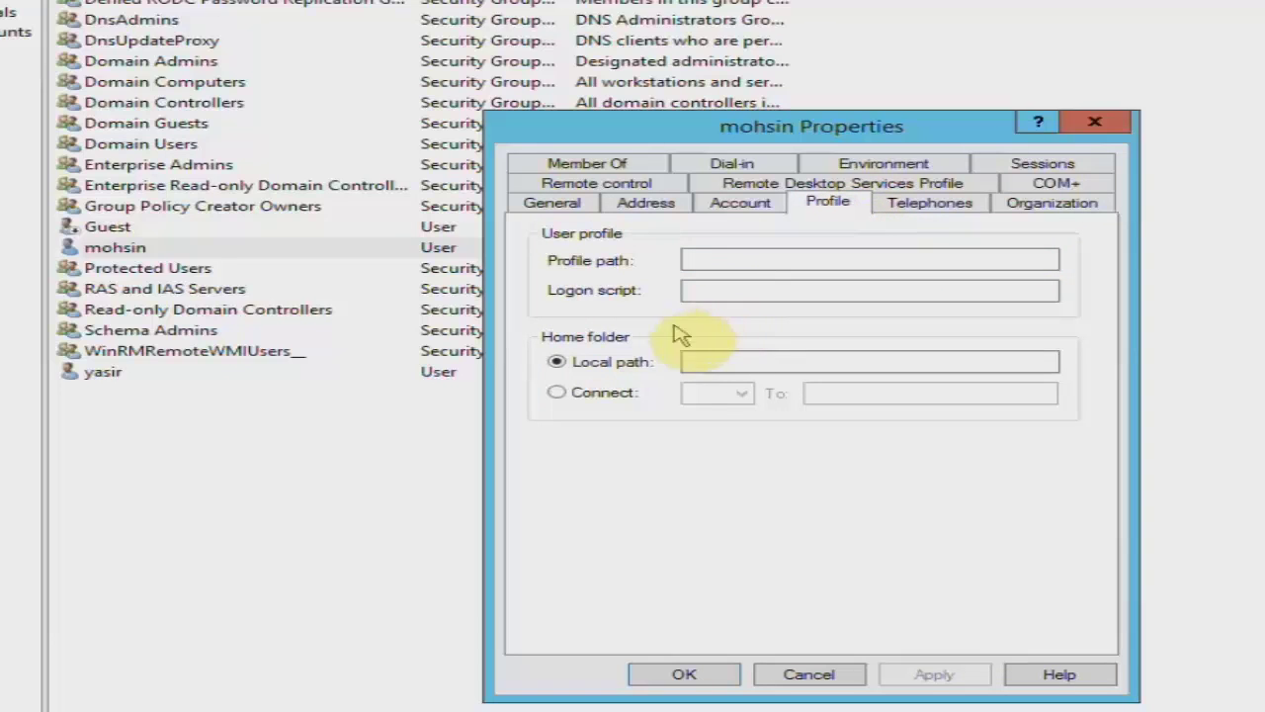
click(704, 360)
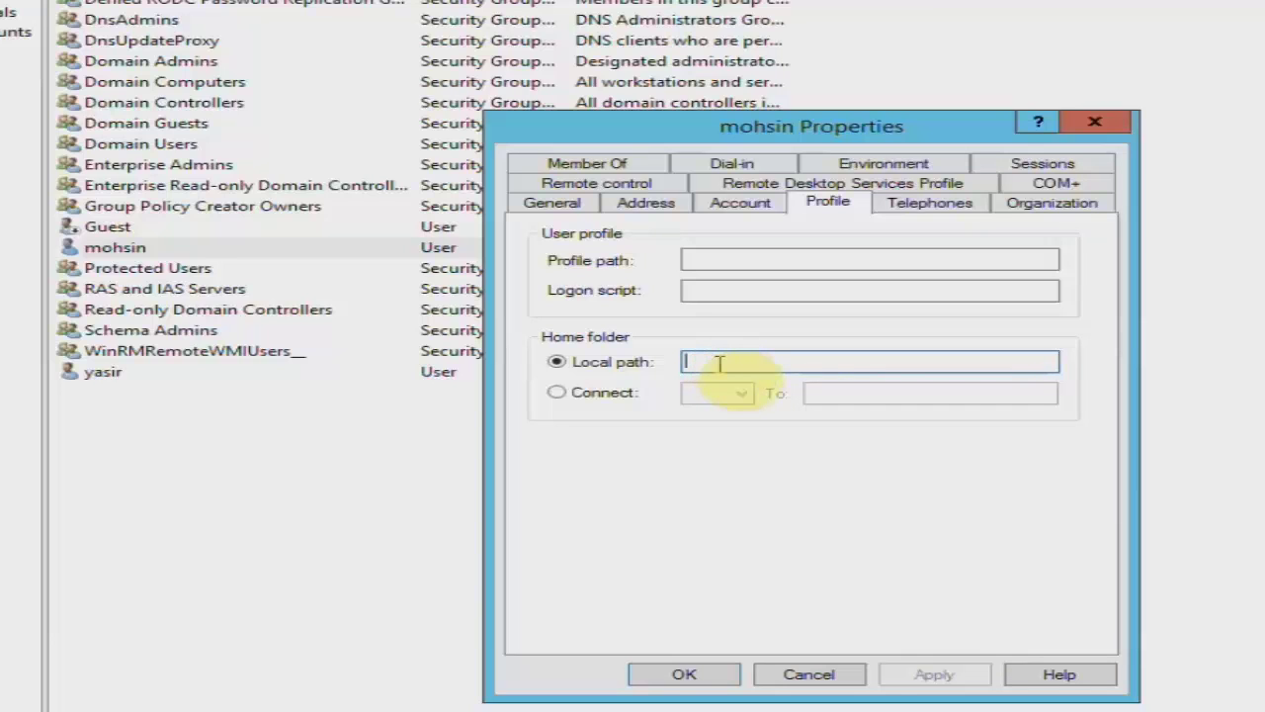
click(598, 396)
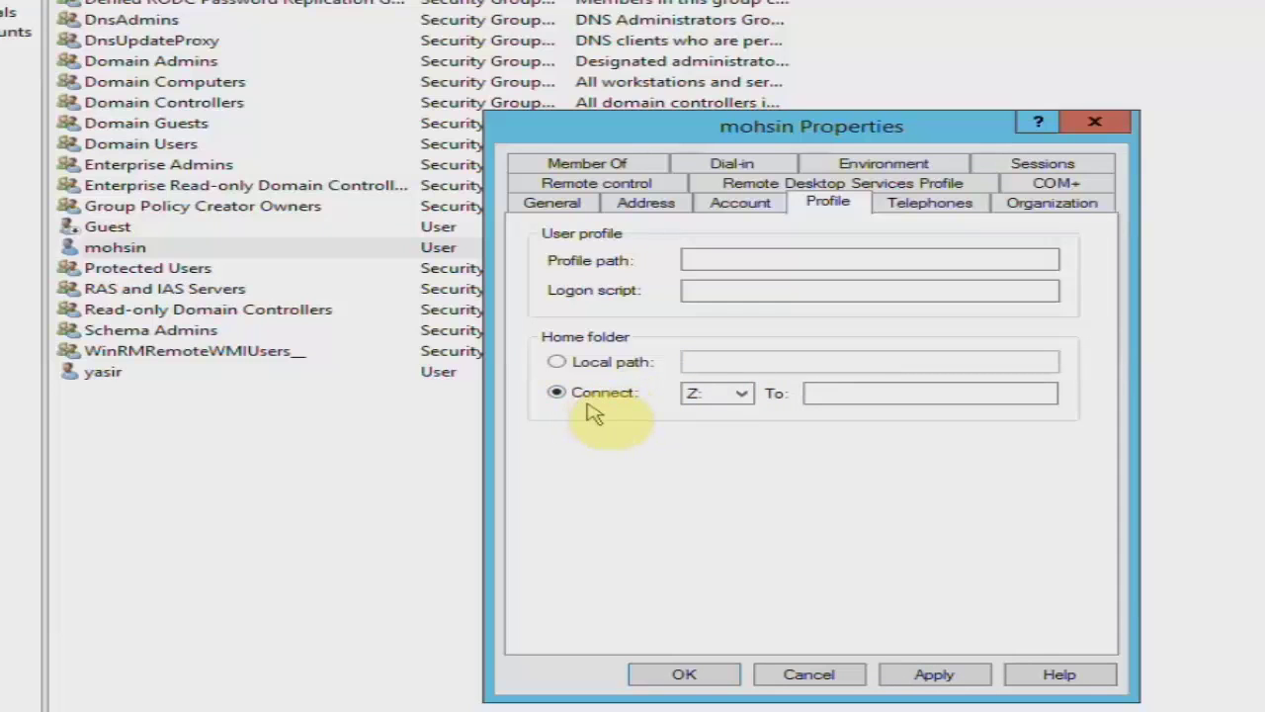
click(741, 394)
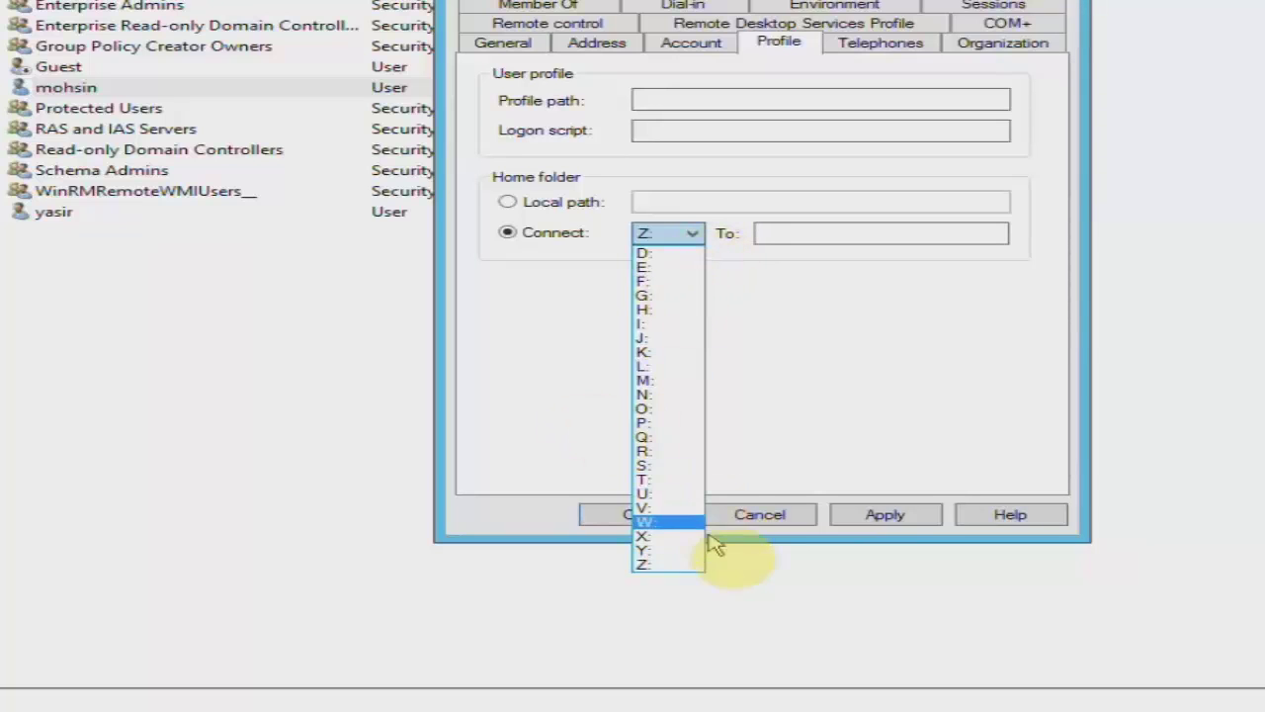
click(686, 567)
Point the home folder to \\10.0.0.10\data\ followed by the user's logon name, apply it and close the properties.
click(770, 235)
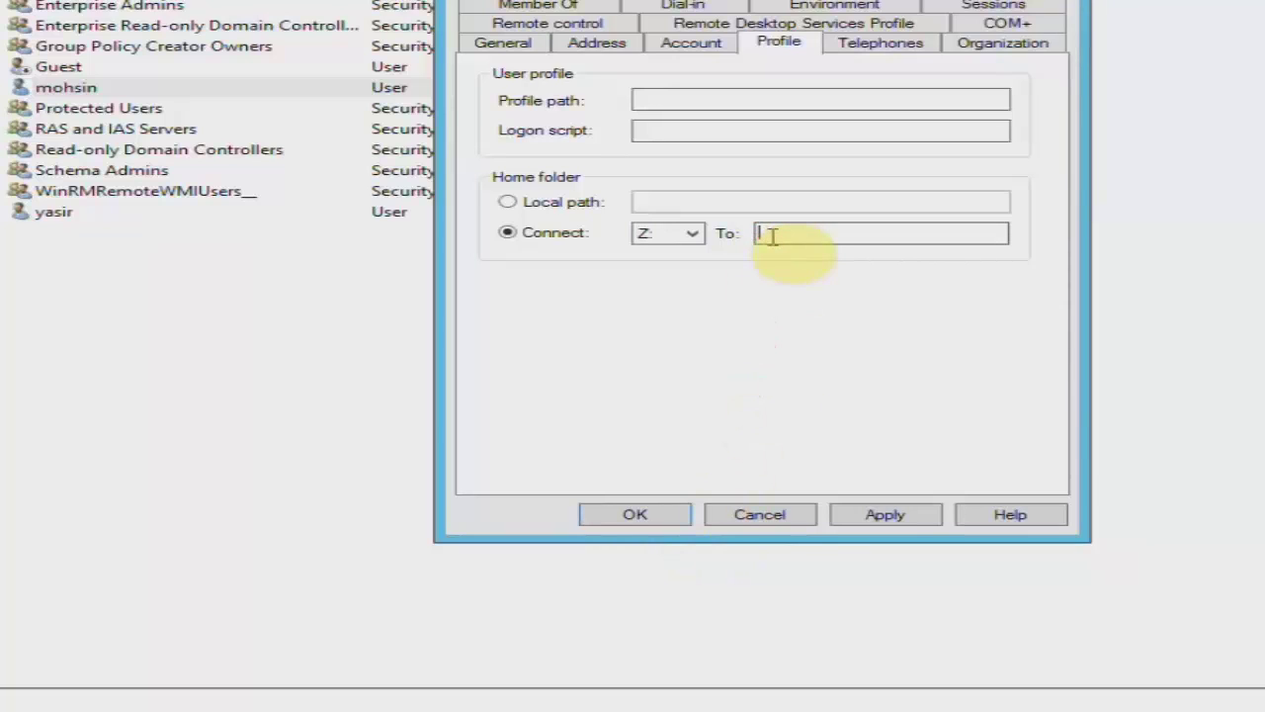
text(\\1)
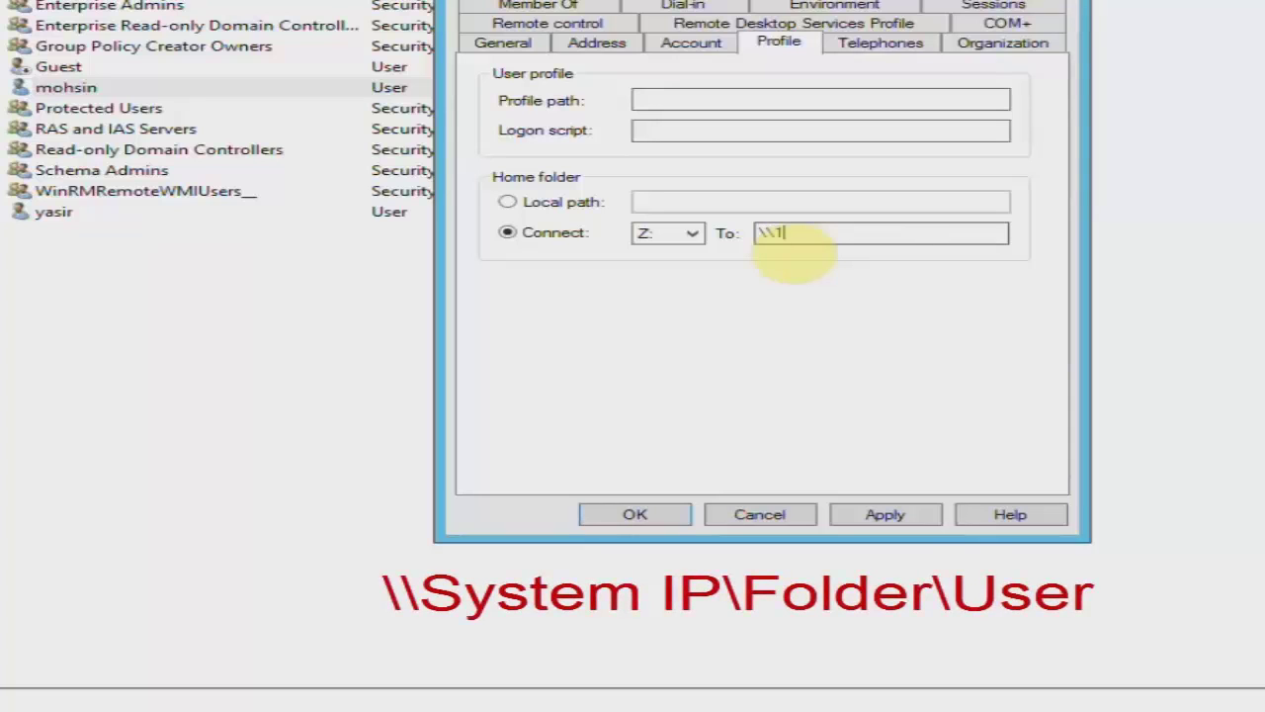
text(0.0.0.10)
key(BackSpace)
key(BackSpace)
text(.10\data\mohsin)
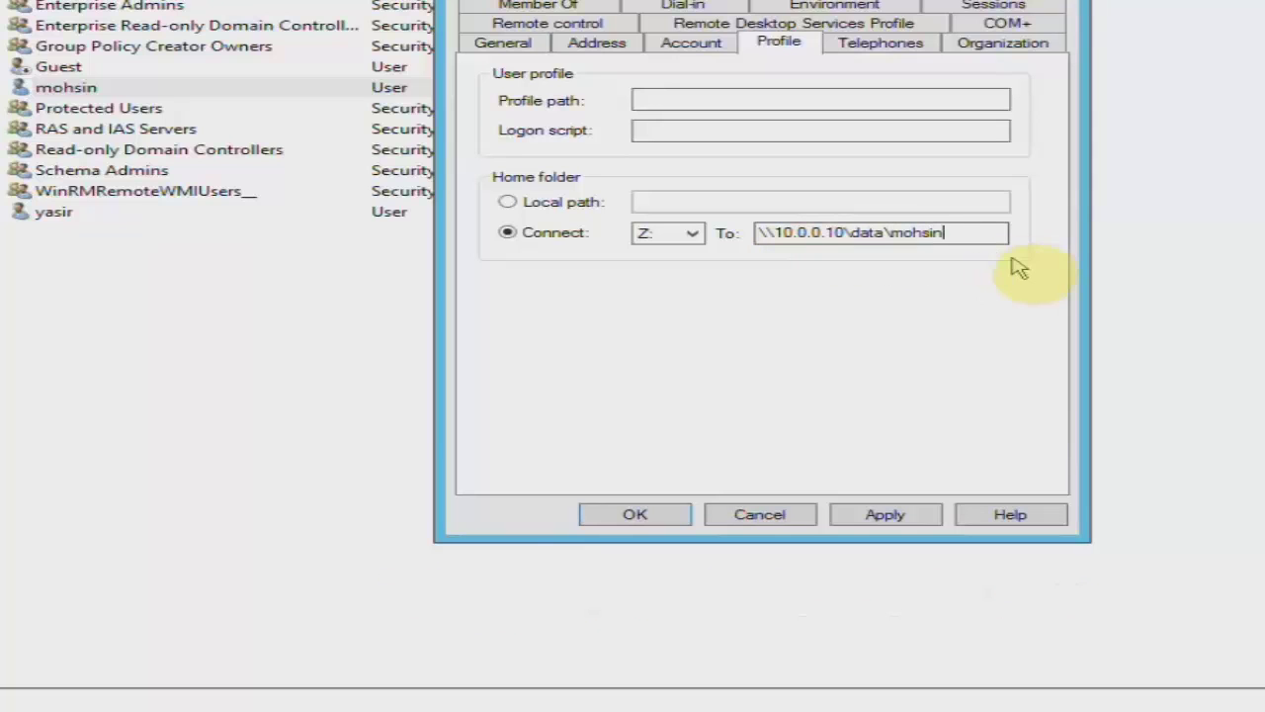
click(917, 514)
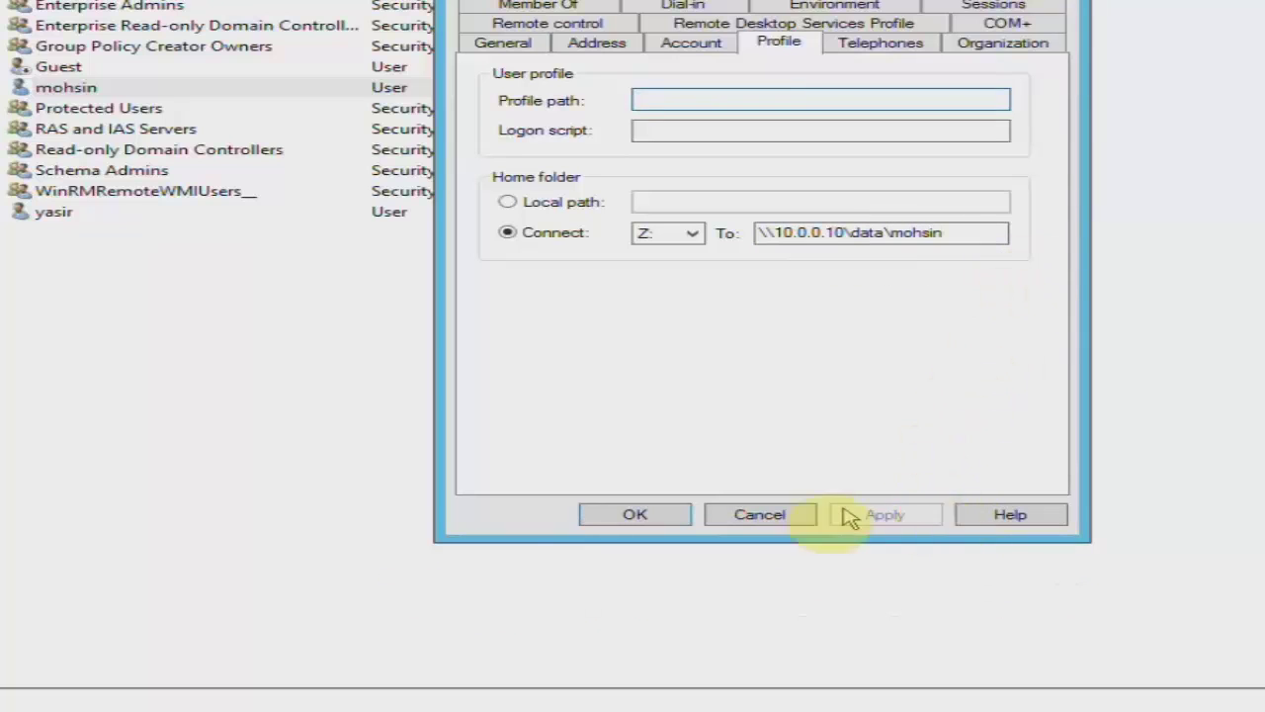
click(672, 516)
Switch to the Windows 7 virtual machine and log on to HADIS again with the first user's logon name and account password.
click(346, 11)
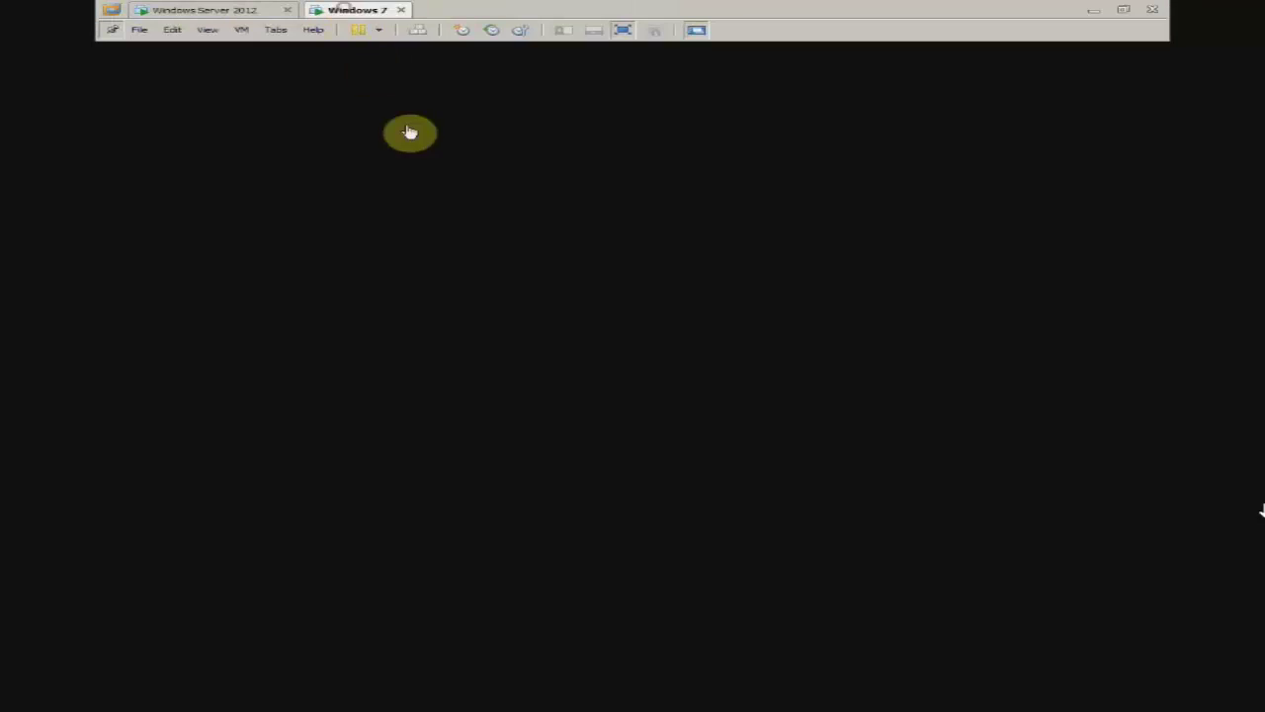
key(ctrl+alt+Insert)
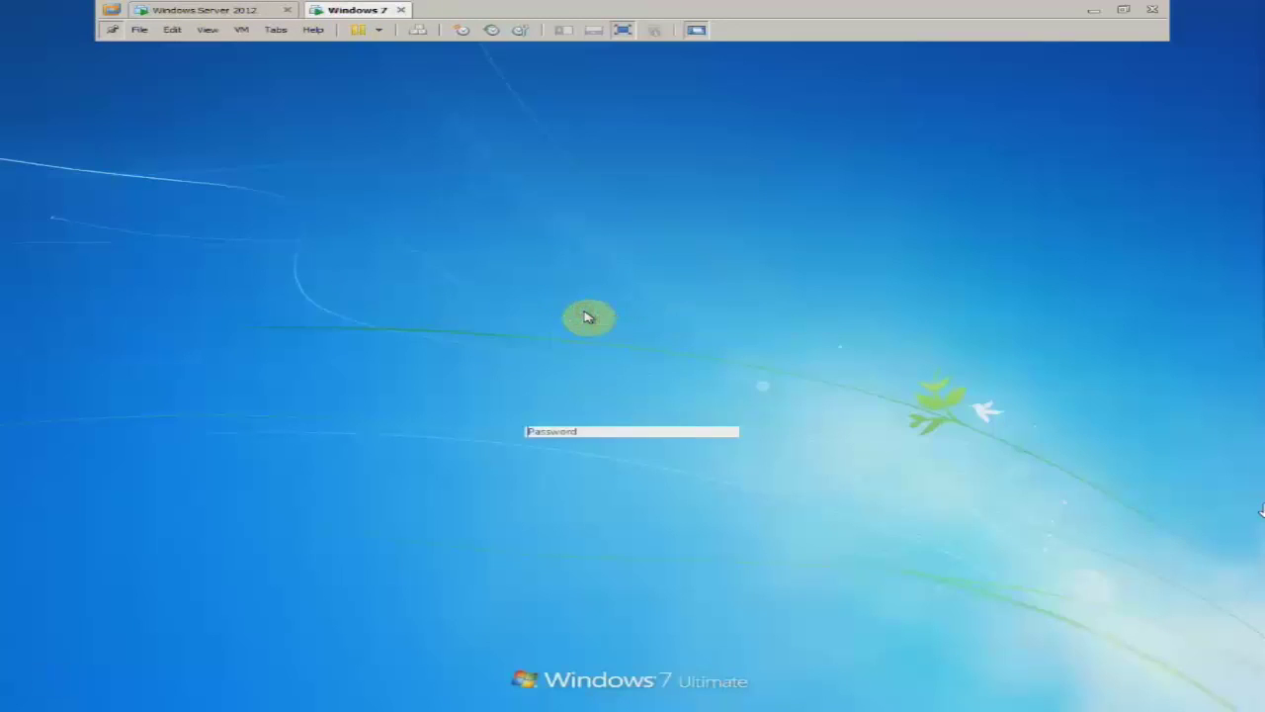
click(664, 488)
click(699, 405)
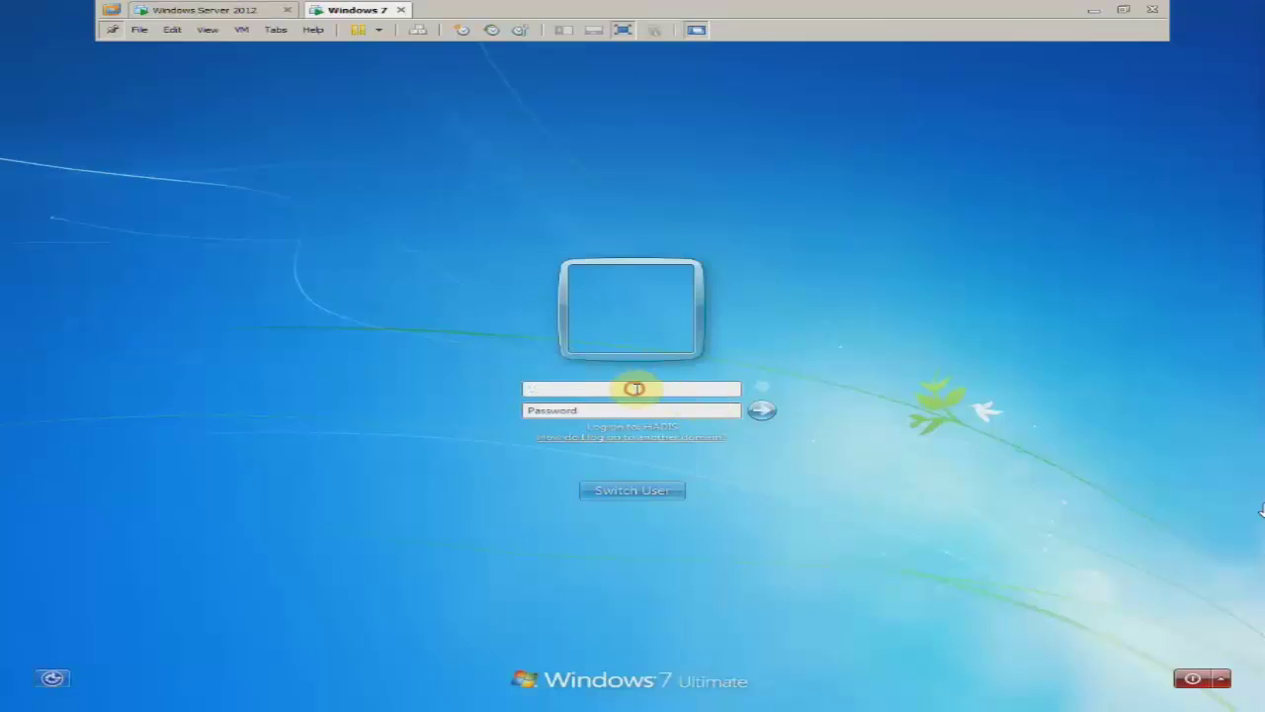
text(mohsin)
key(Tab)
text(********)
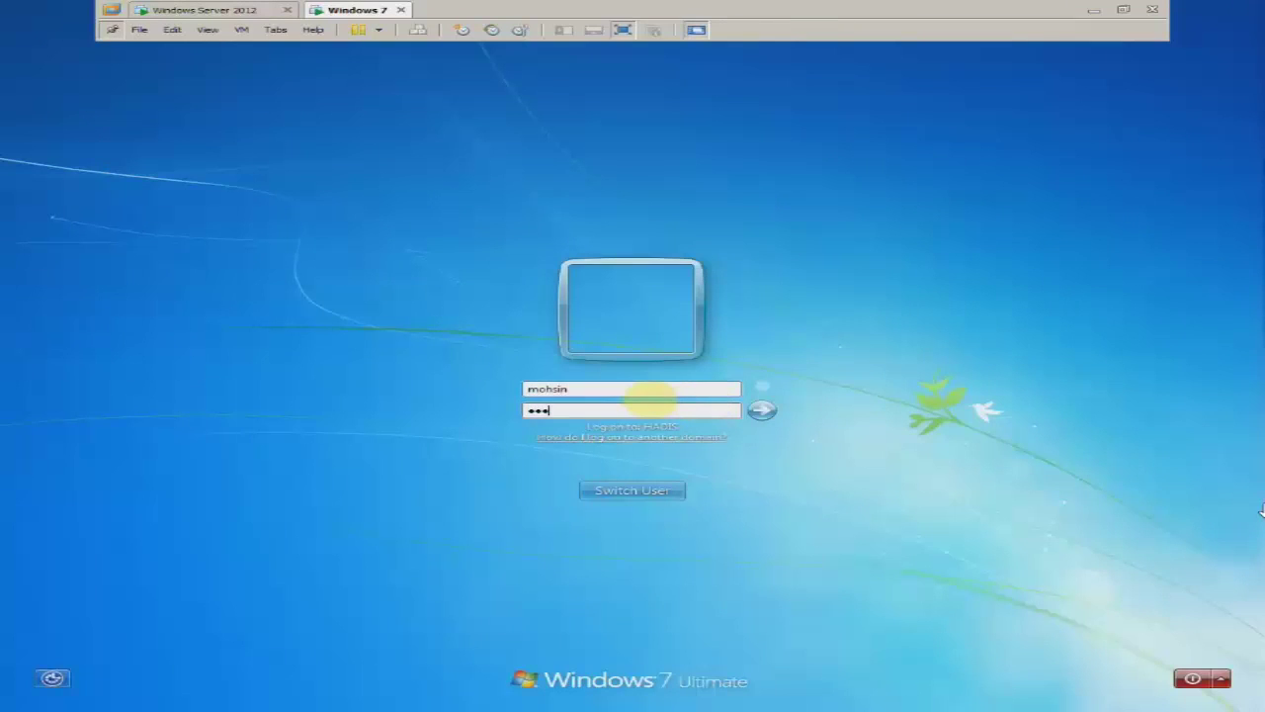
key(Return)
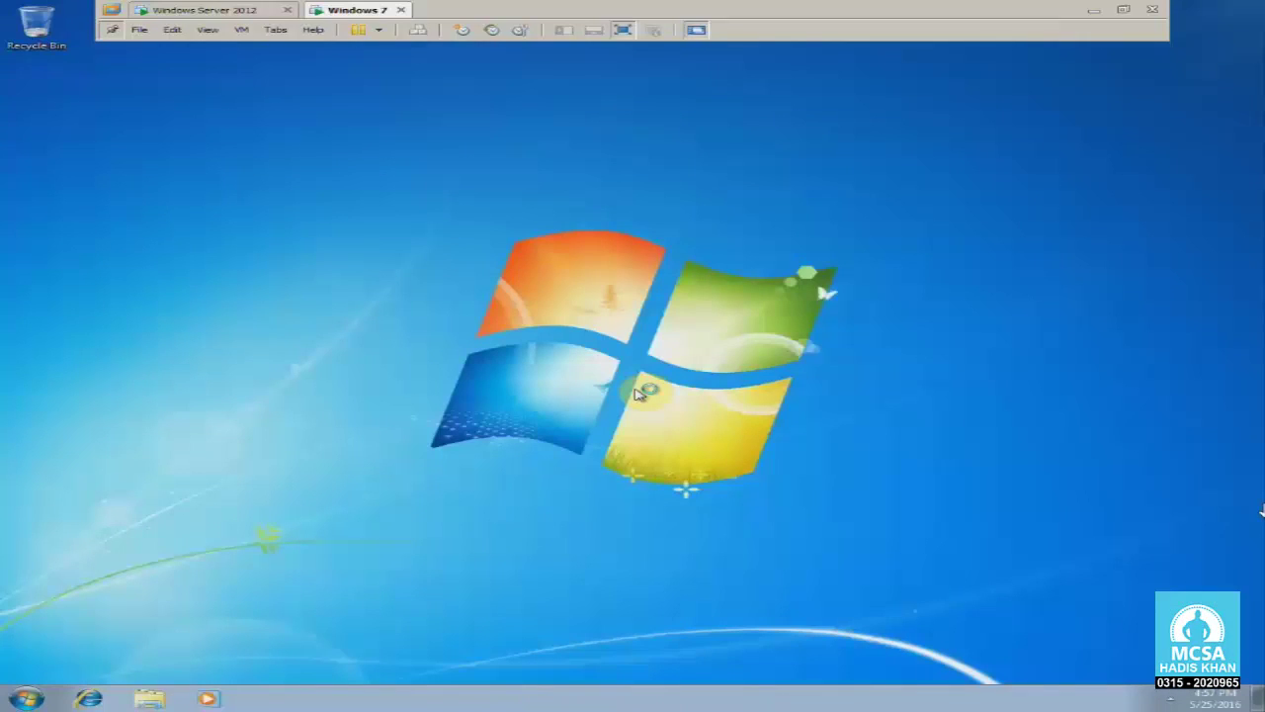
Open Computer and examine the mapped Z: network drive and the contents of its home folder.
key(super+e)
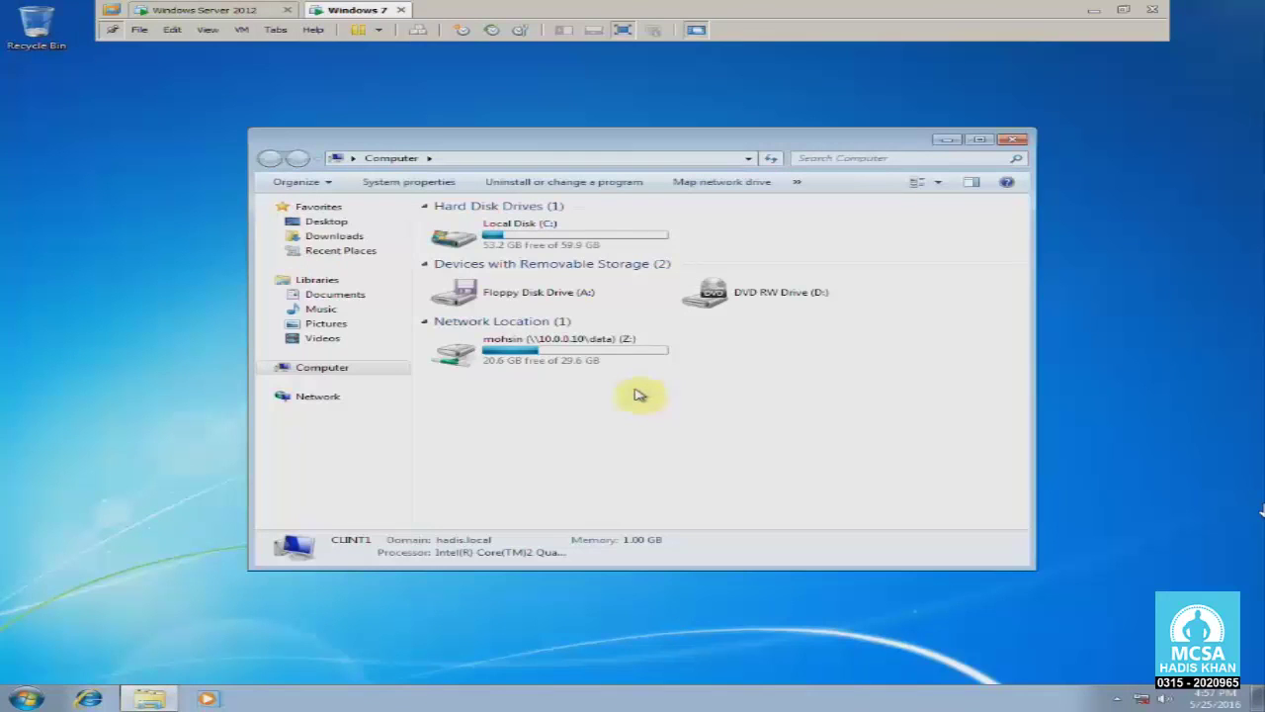
click(633, 350)
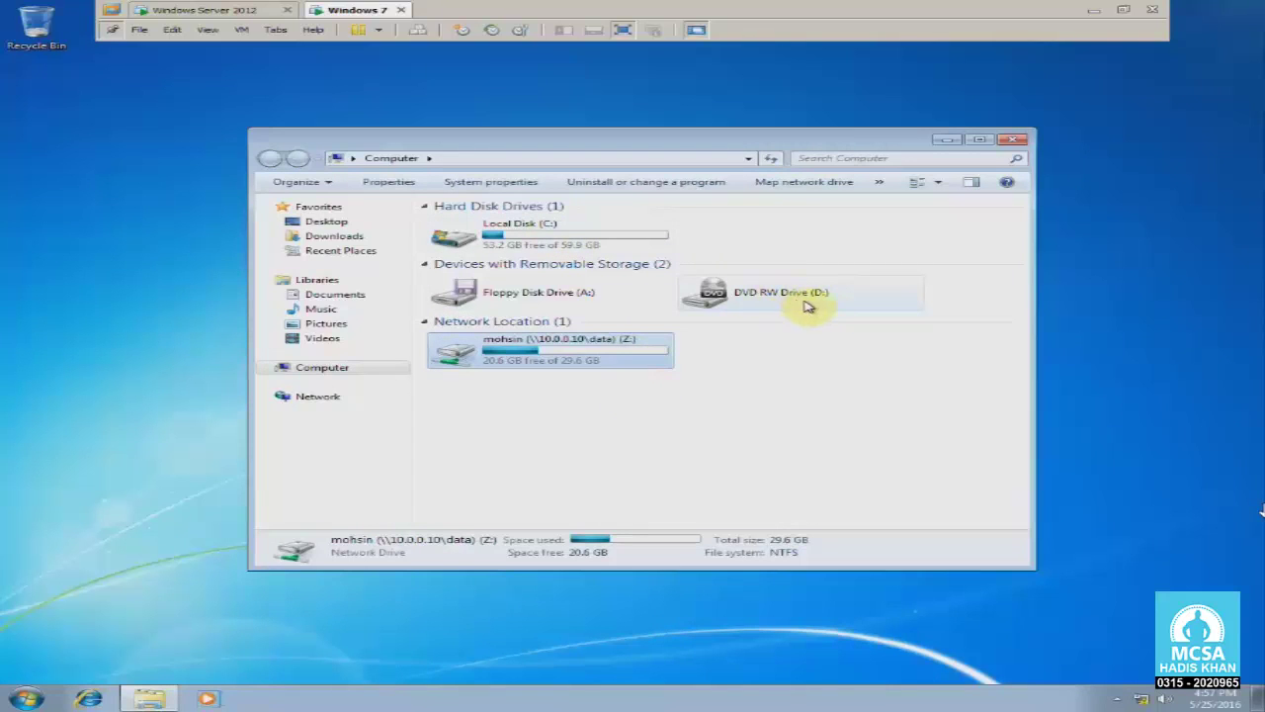
click(741, 360)
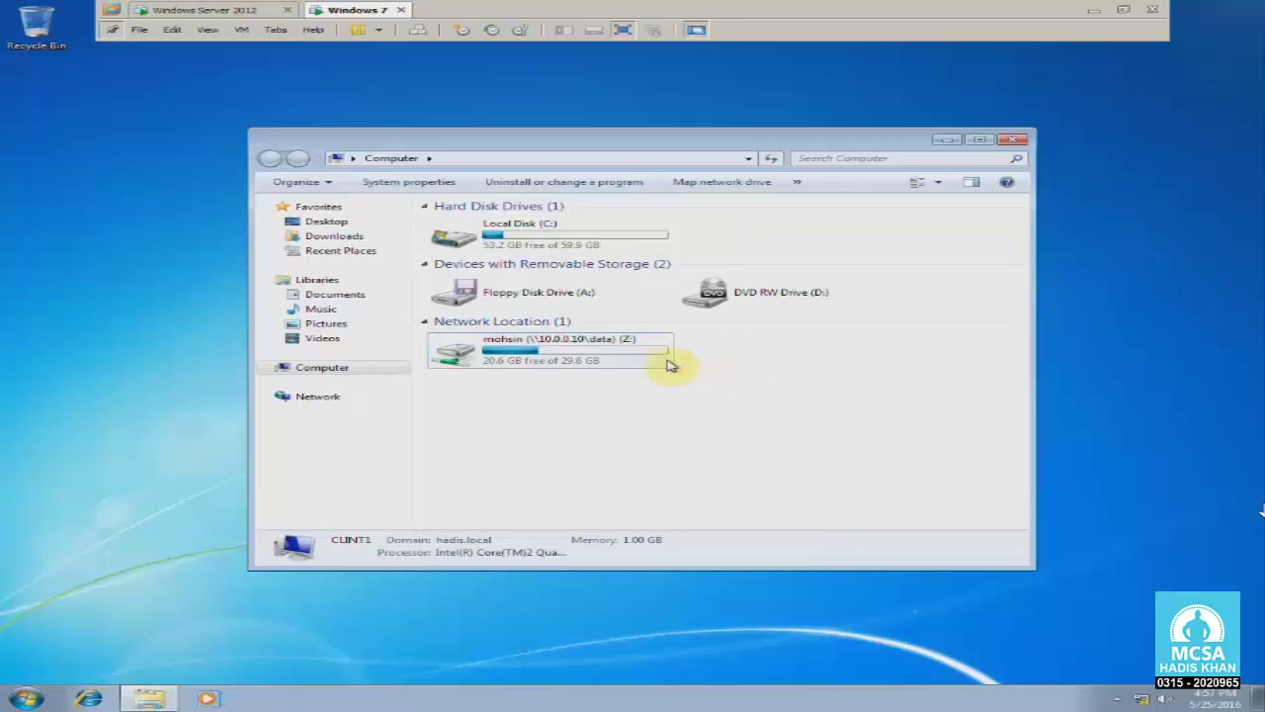
click(596, 358)
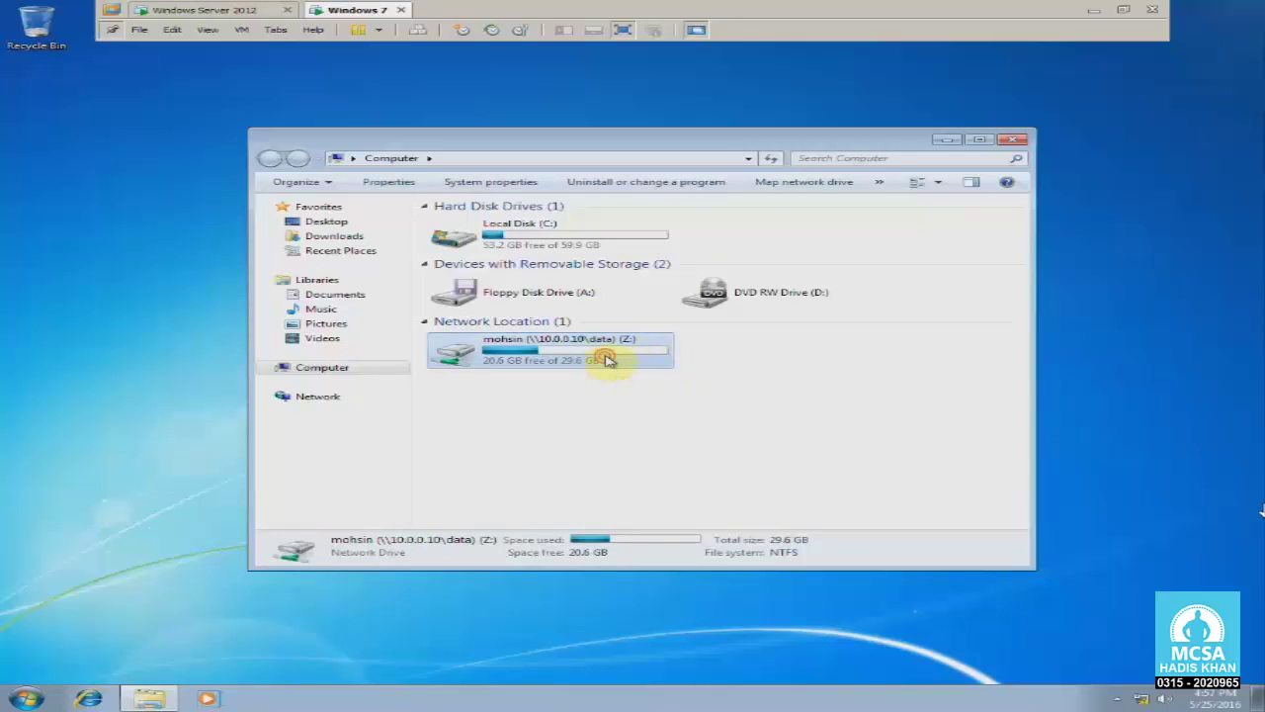
double_click(607, 362)
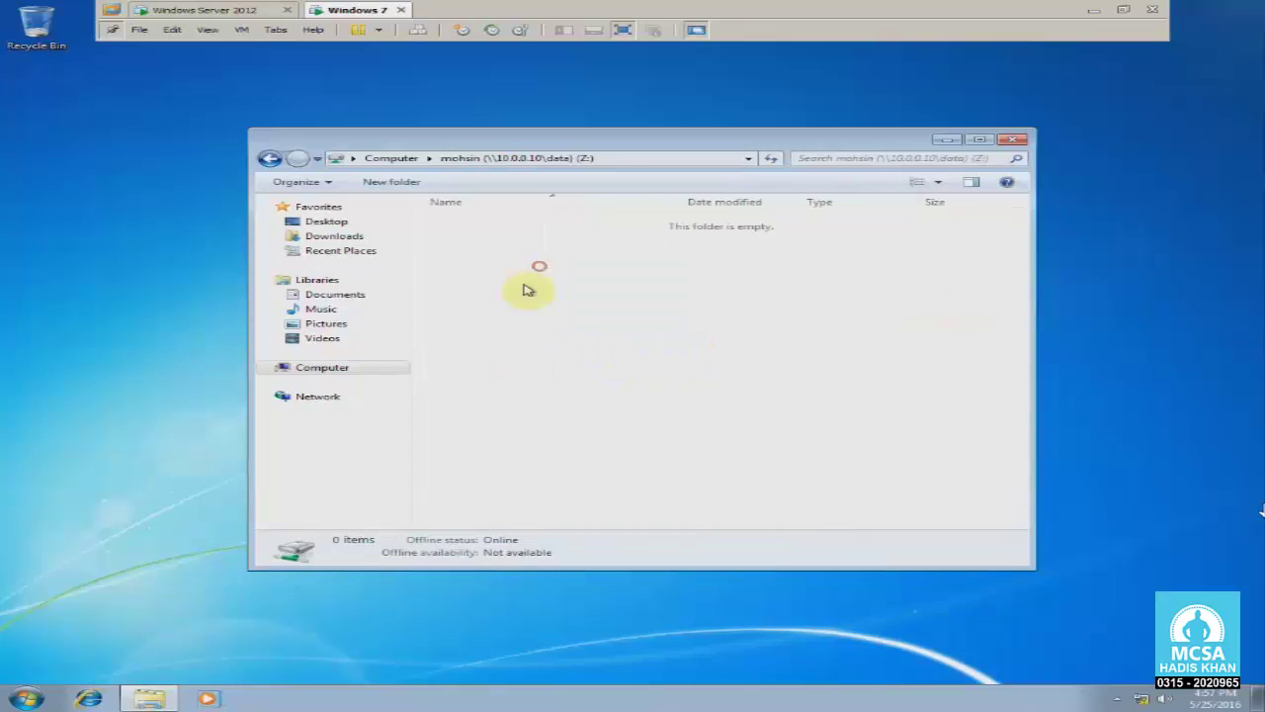
click(269, 158)
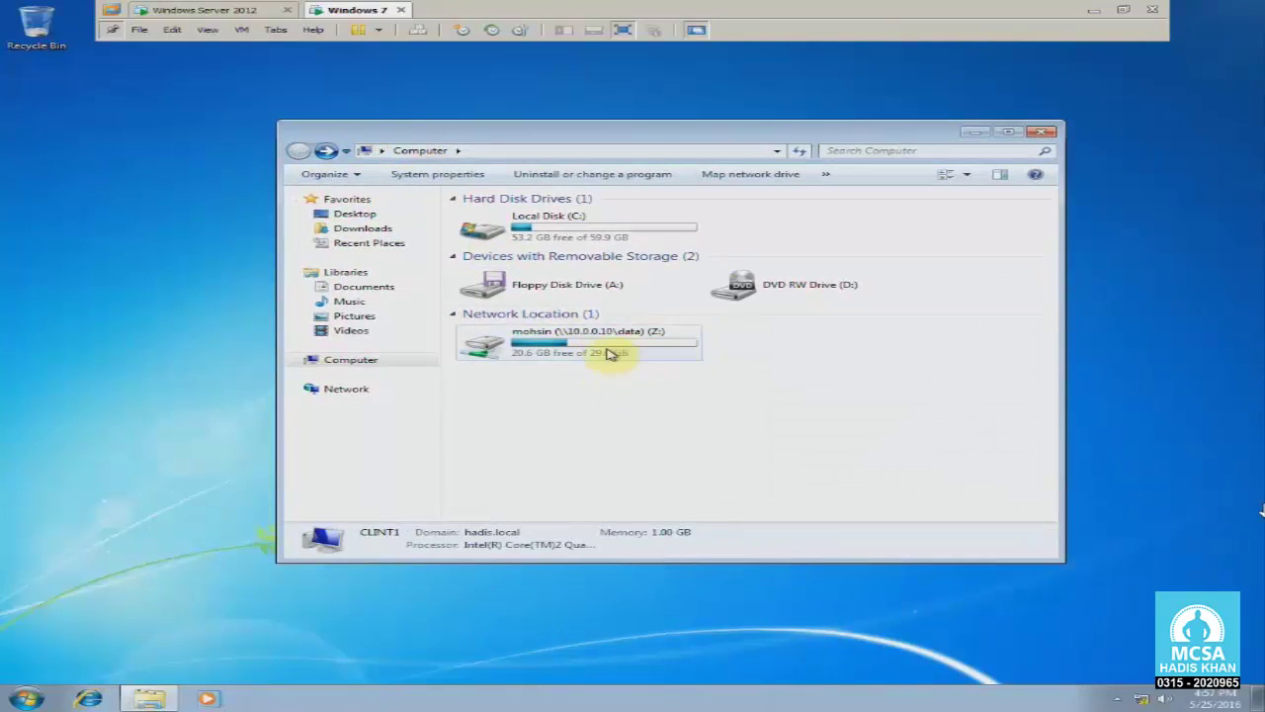
click(614, 356)
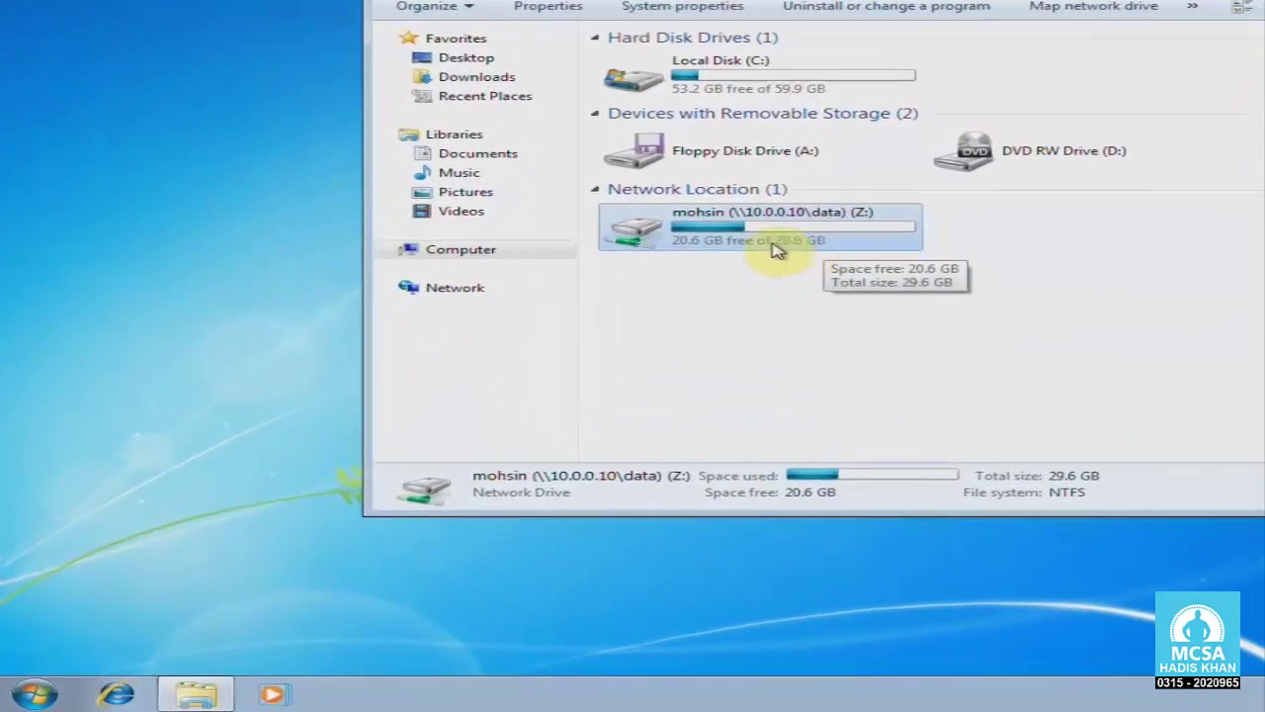
double_click(817, 237)
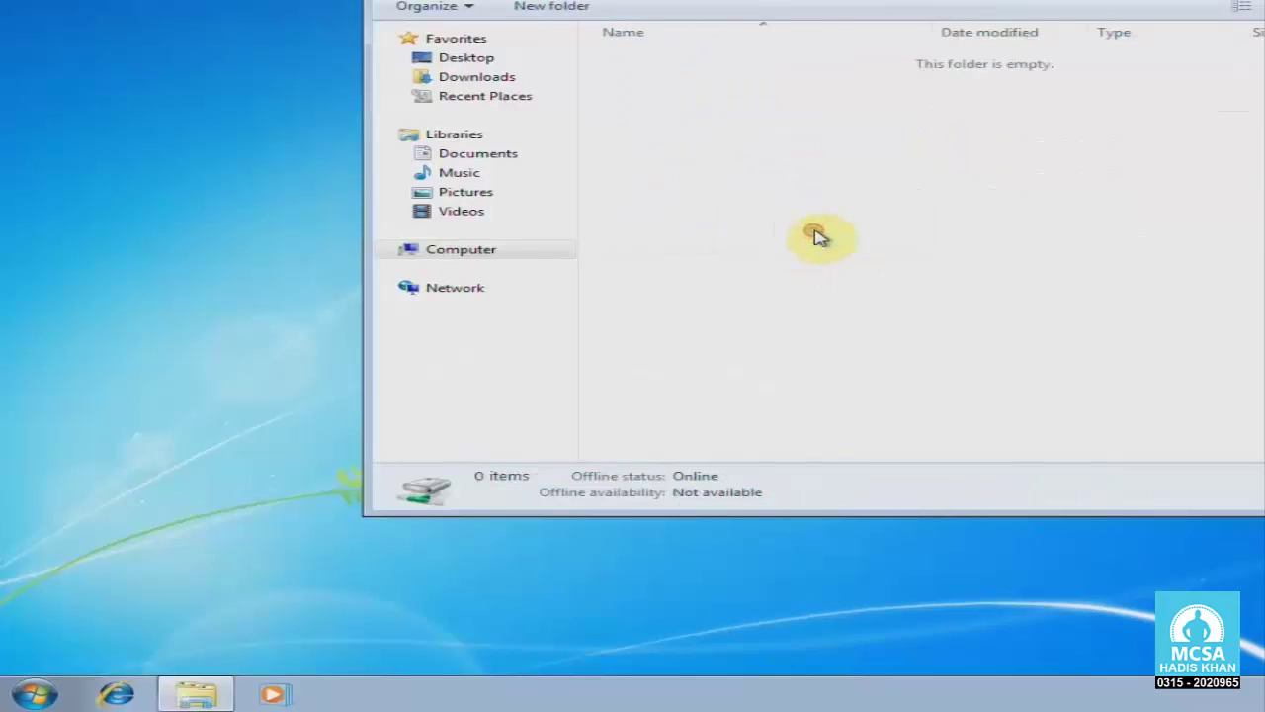
Create two new folders with default names in the first user's home folder on the mapped Z: drive.
right_click(740, 127)
mouse_move(874, 303)
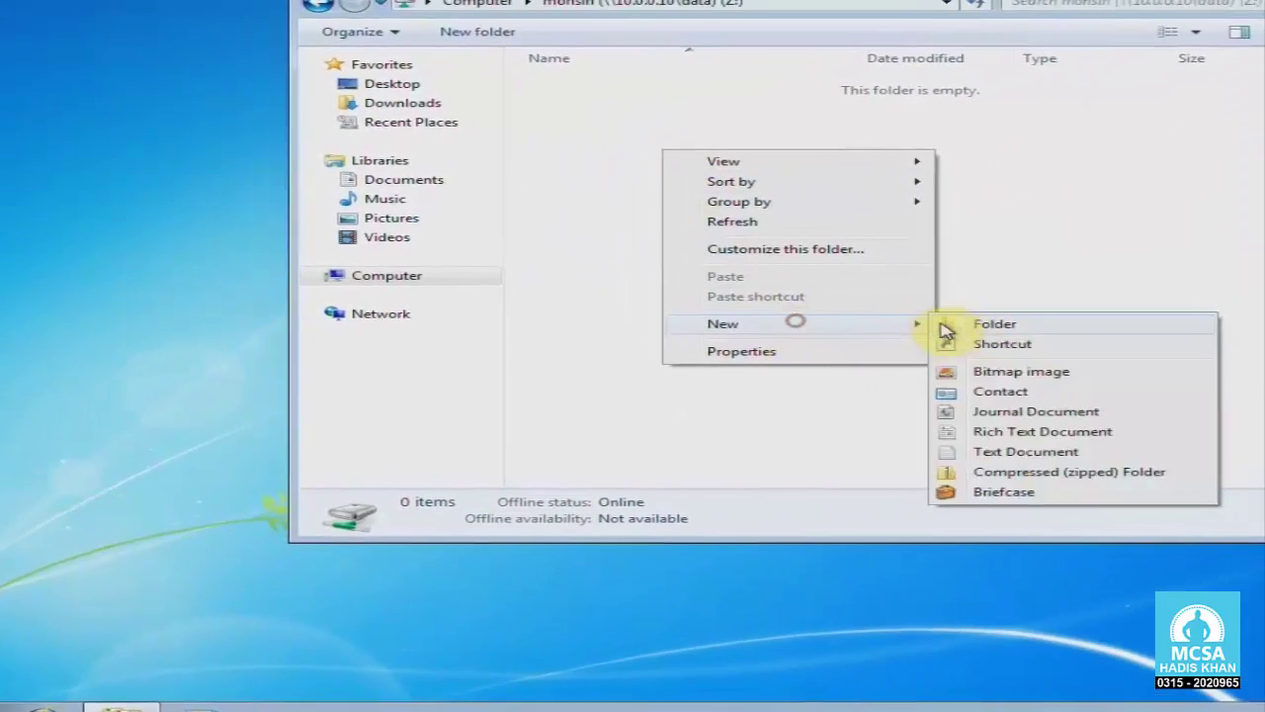
click(1033, 308)
click(662, 130)
right_click(662, 127)
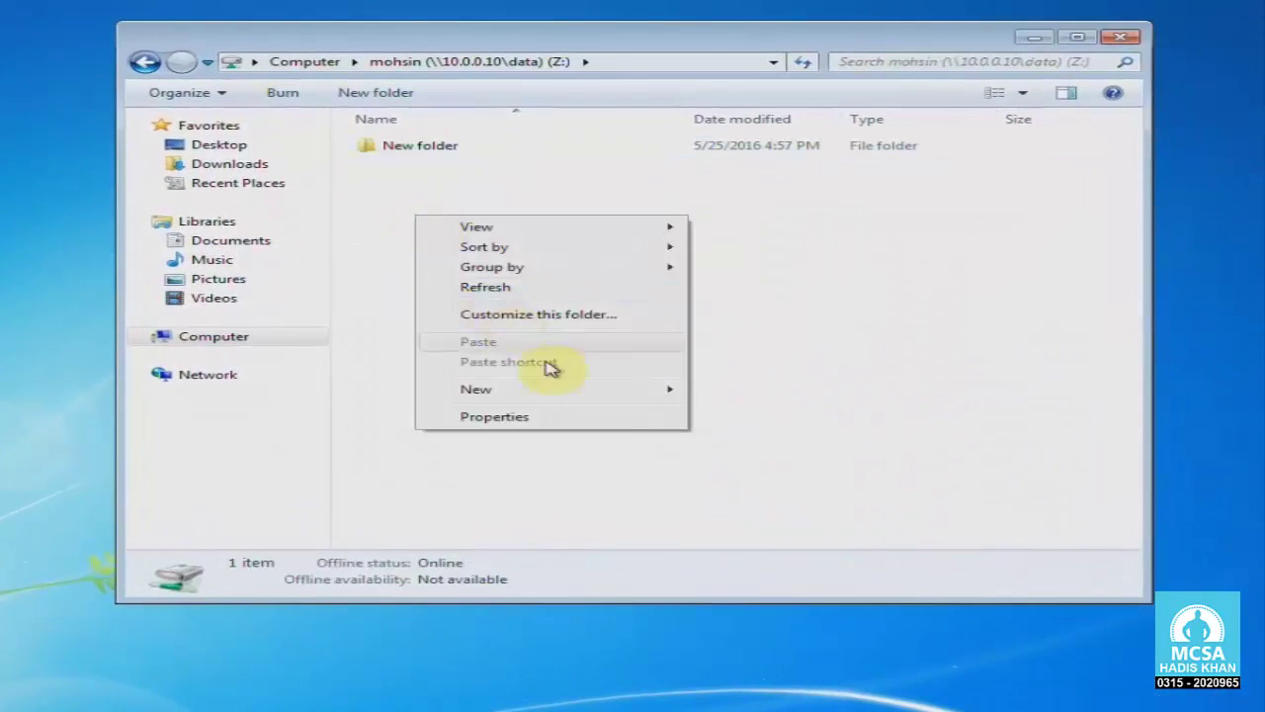
mouse_move(556, 388)
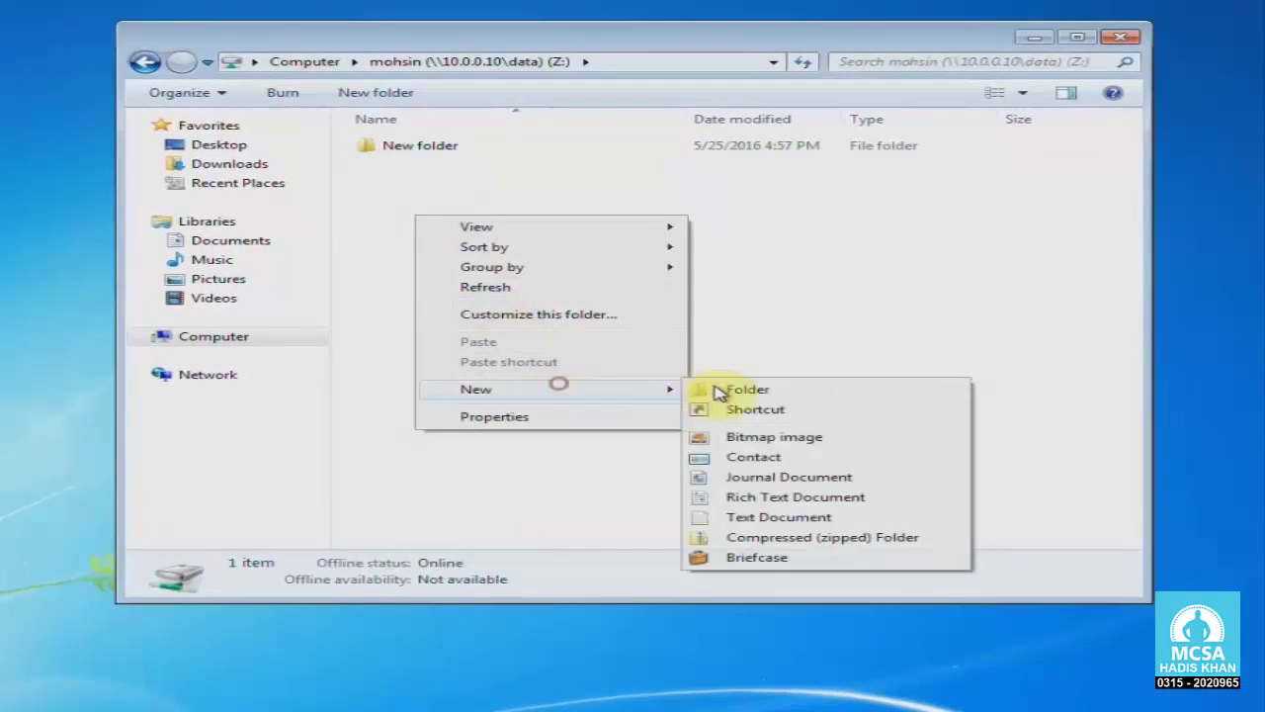
click(751, 389)
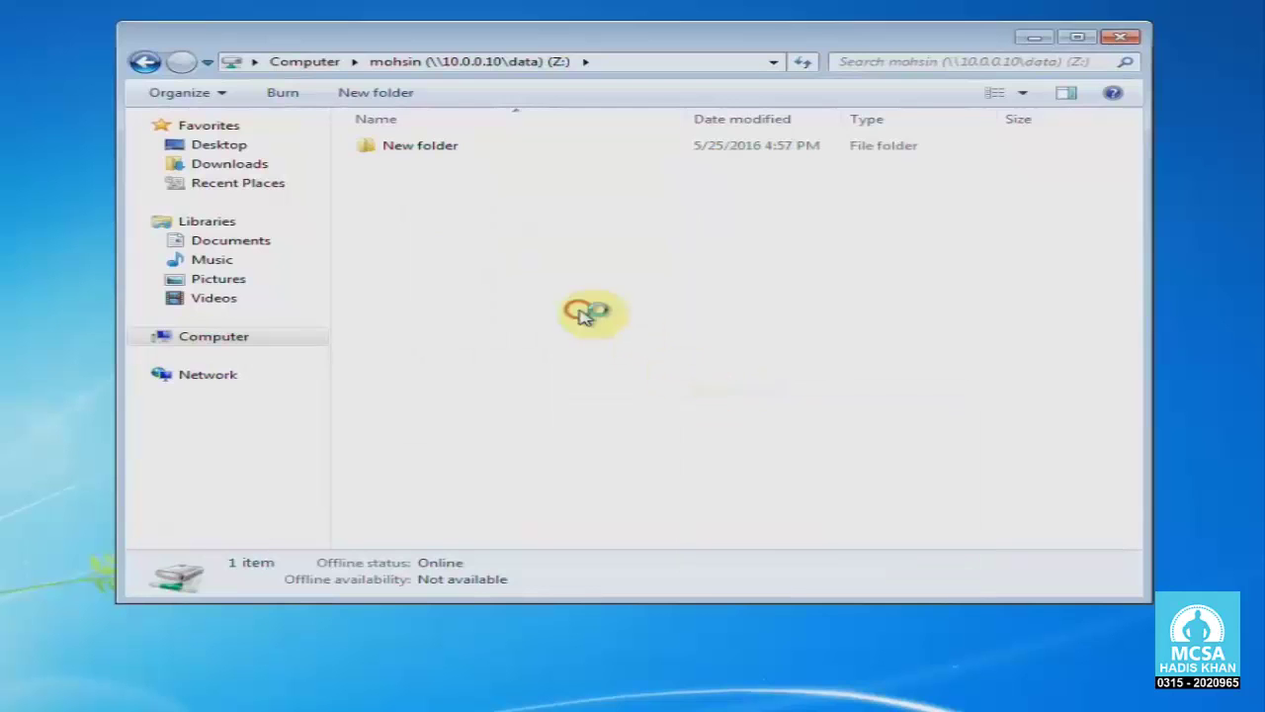
click(506, 268)
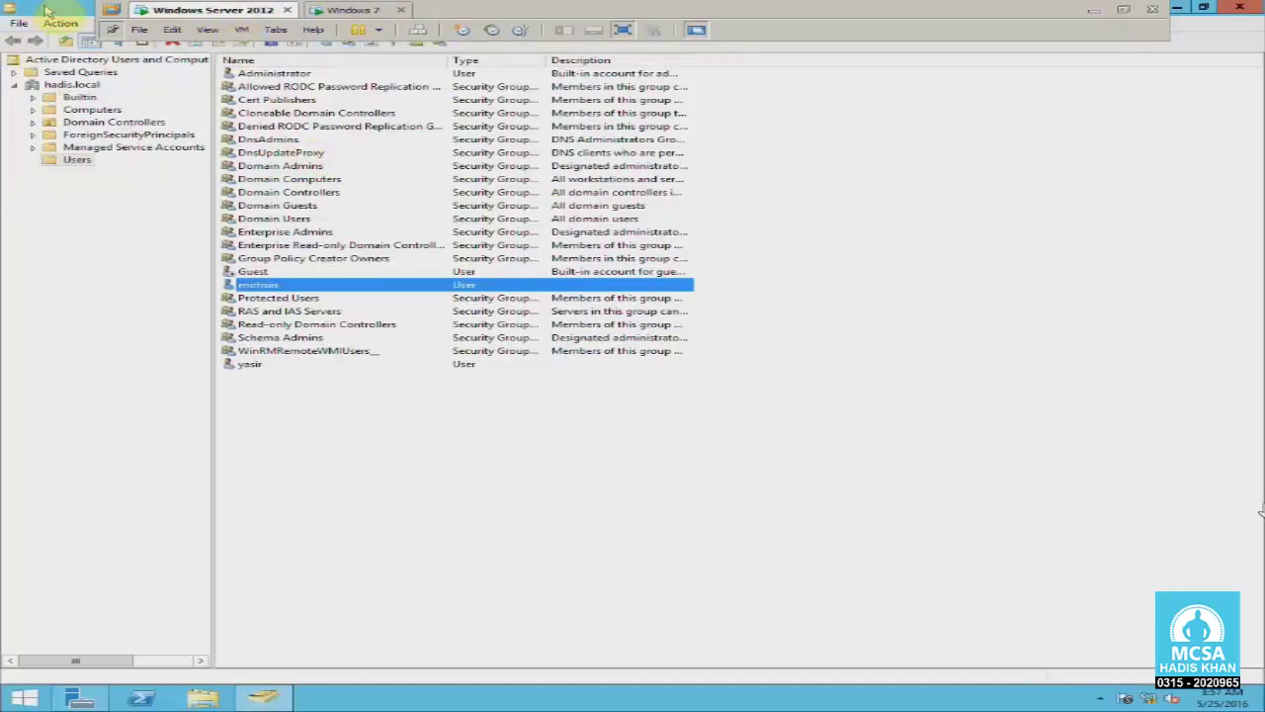
Switch to the Windows Server 2012 virtual machine and open the first user's home folder inside C:\data.
click(473, 584)
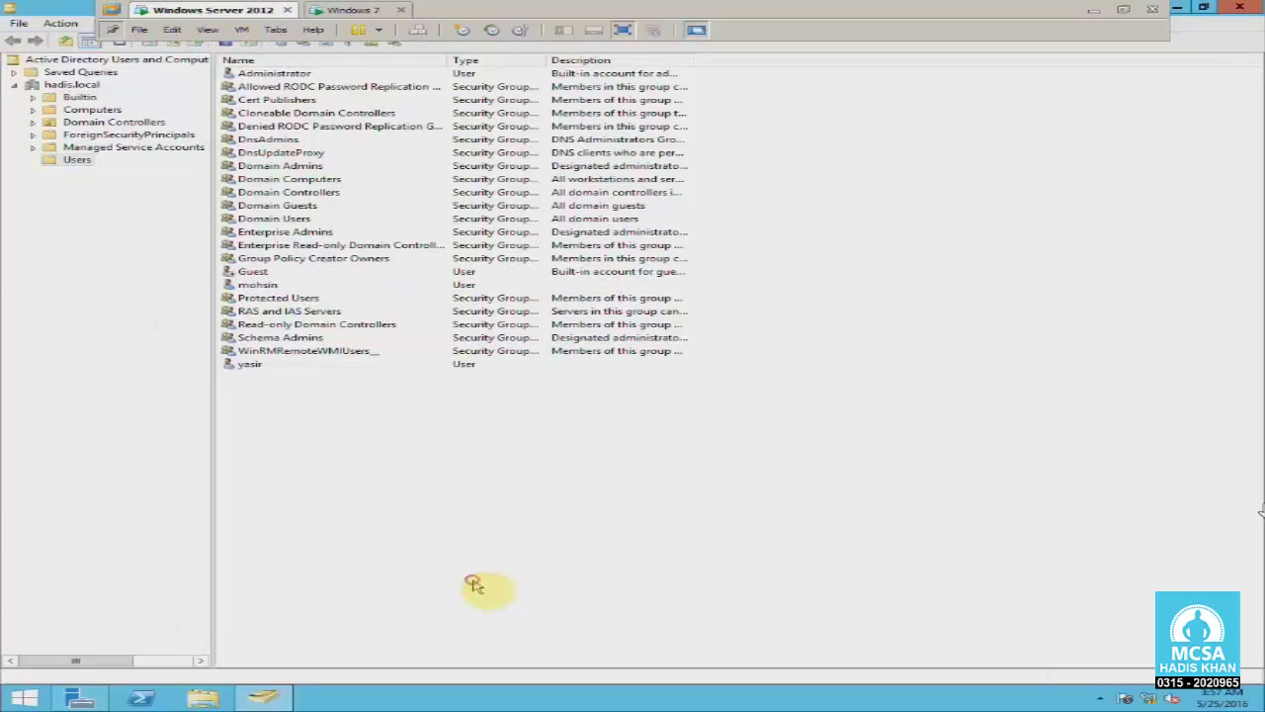
key(super+e)
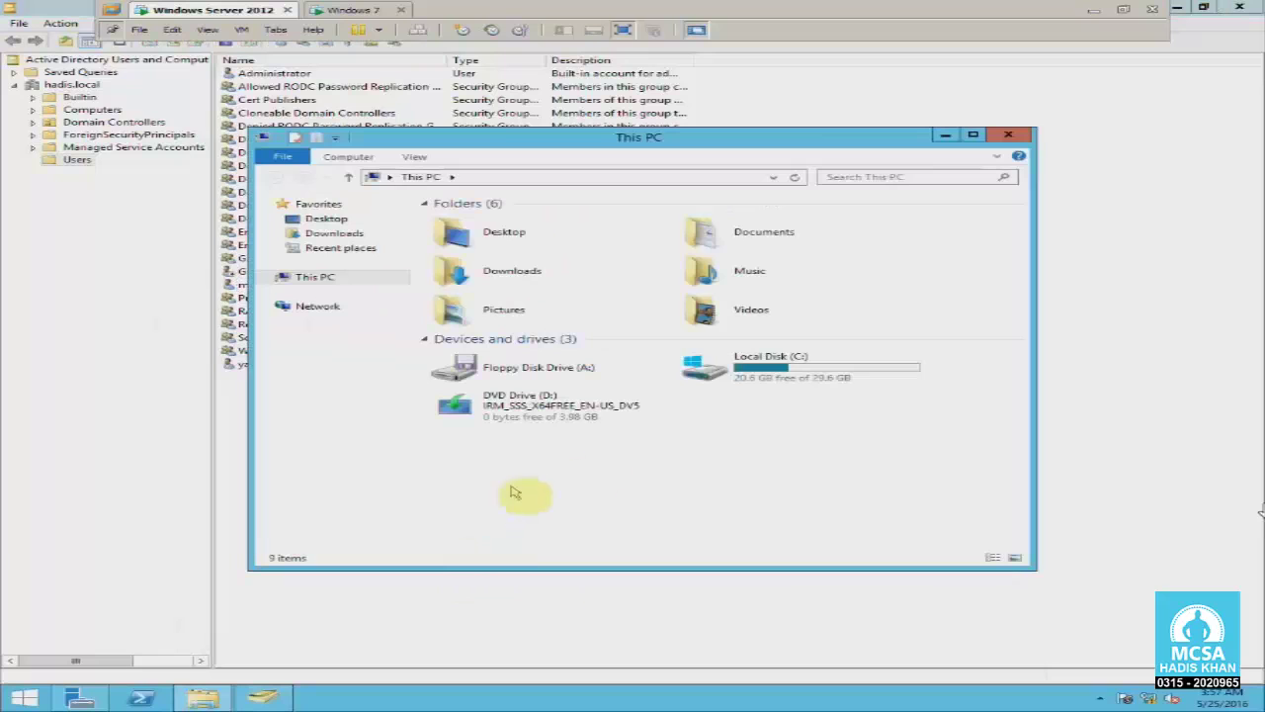
double_click(769, 383)
double_click(478, 219)
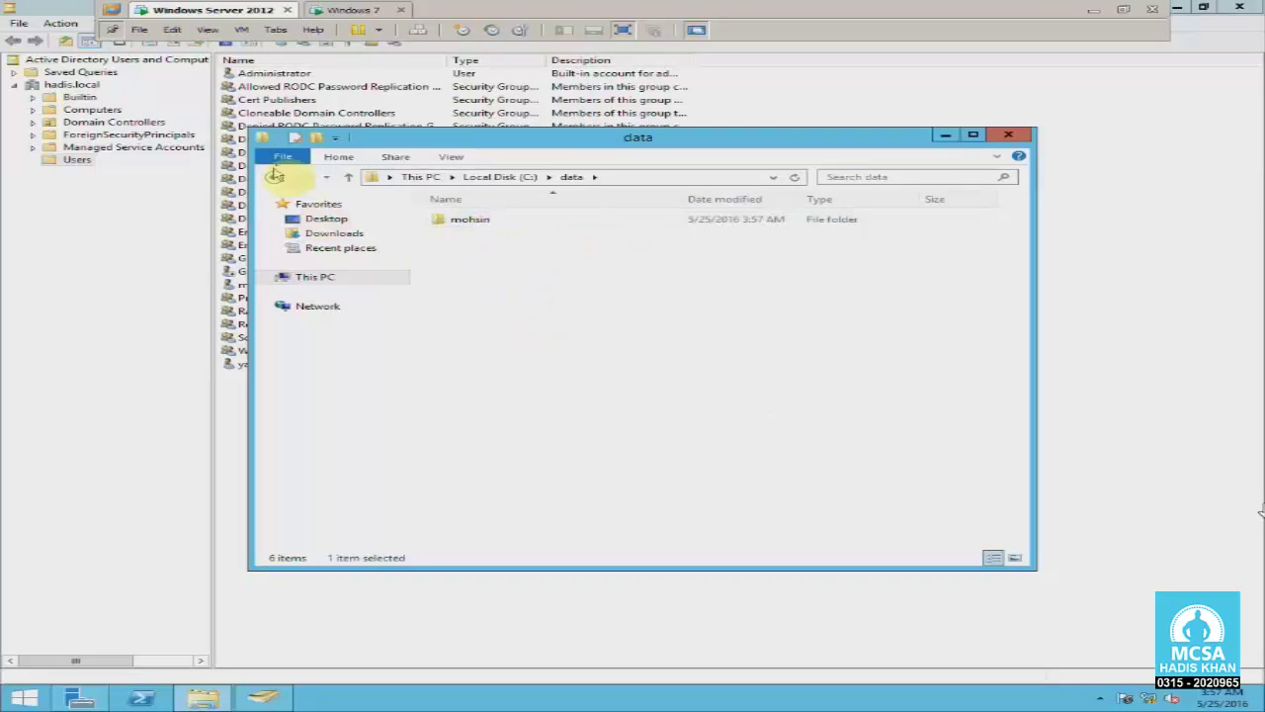
drag(508, 139, 531, 178)
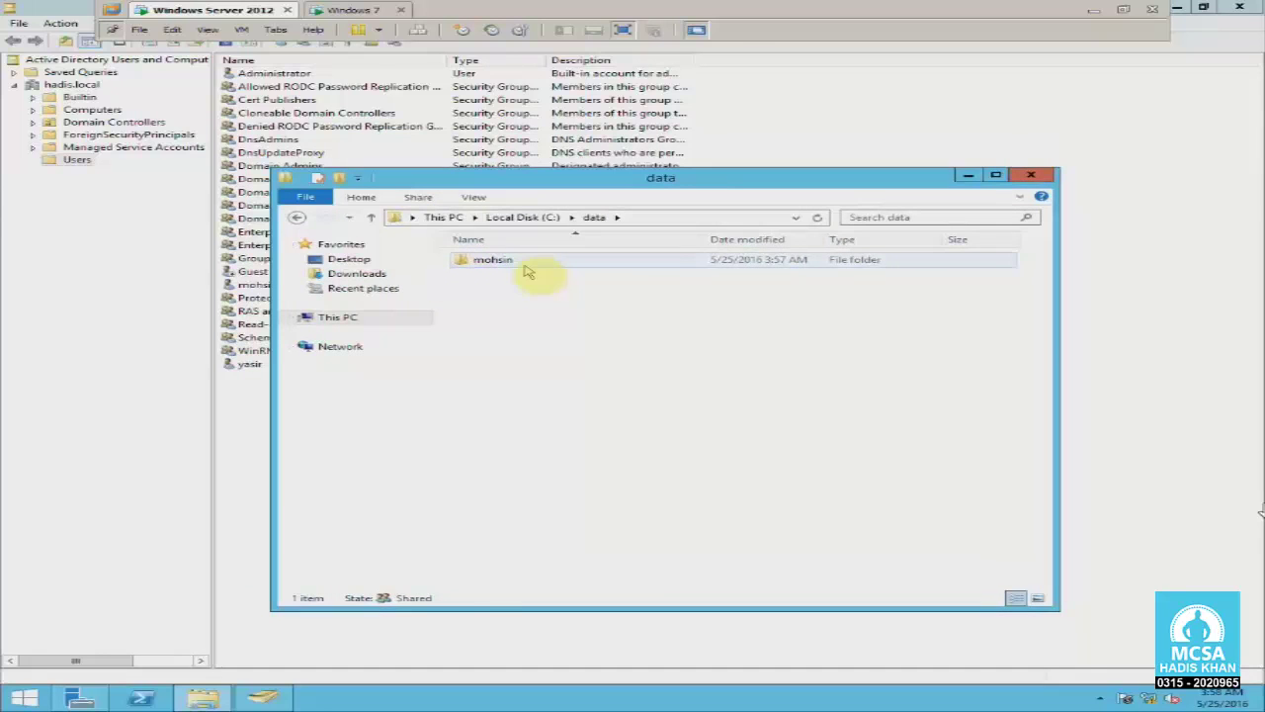
double_click(527, 263)
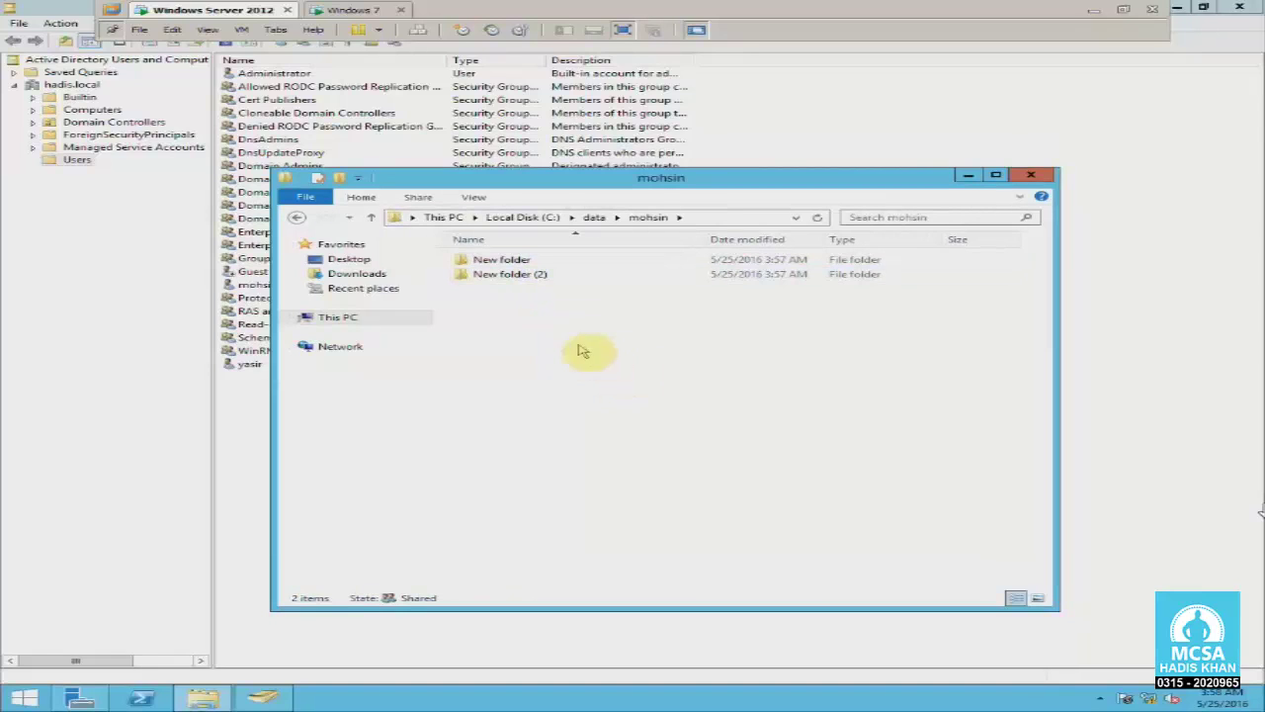
Create a new text document with its default name in the first user's home folder on the server.
right_click(545, 319)
mouse_move(635, 474)
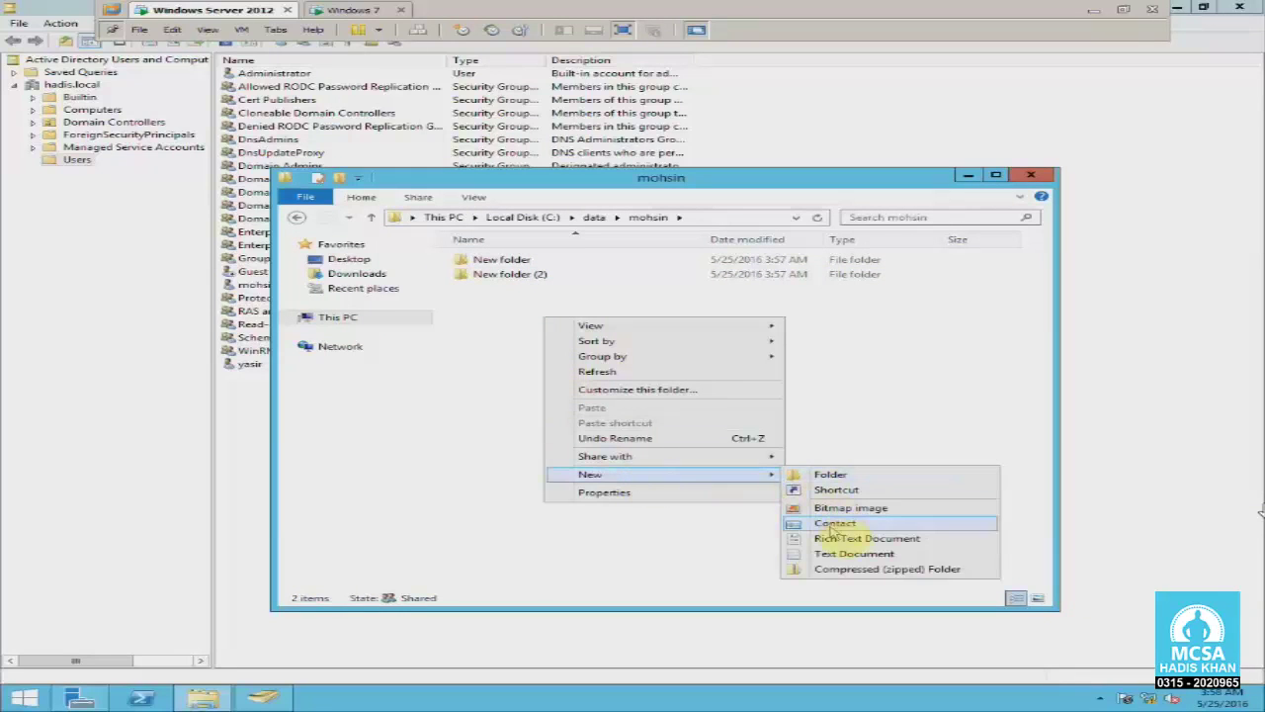
click(852, 553)
click(667, 405)
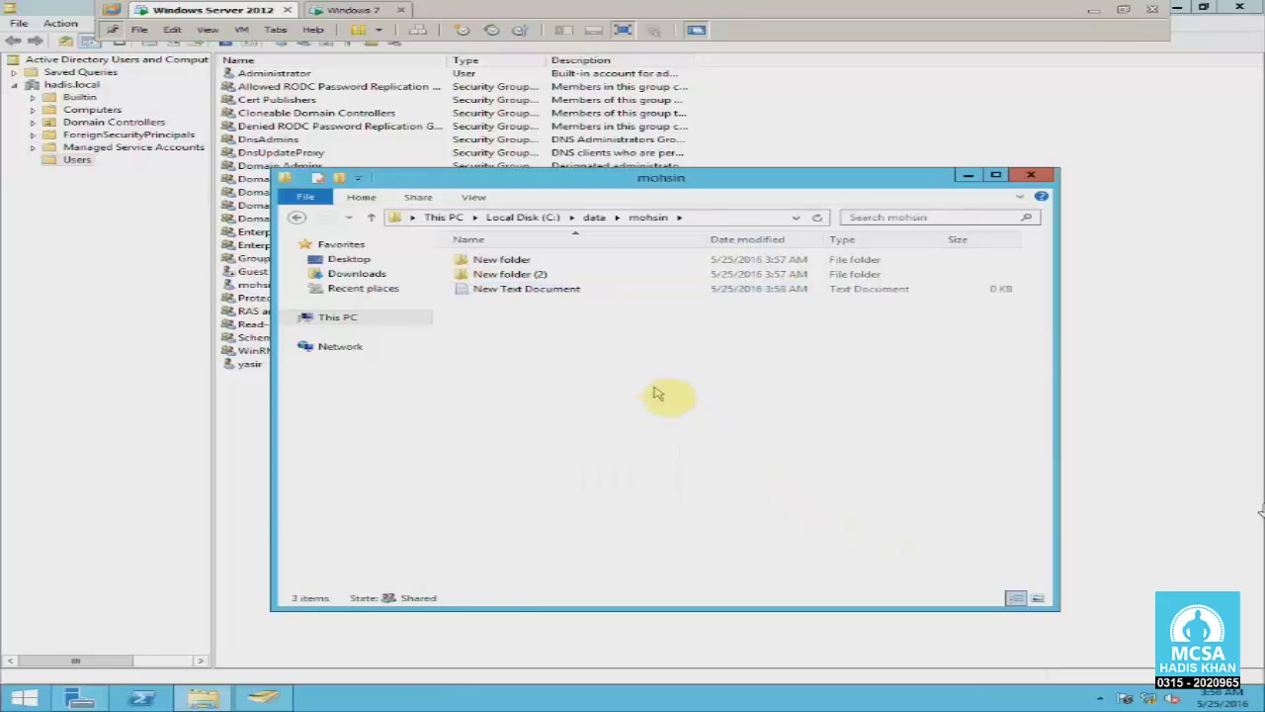
Return to the Windows 7 virtual machine and create another new folder on the first user's Z: drive.
click(374, 9)
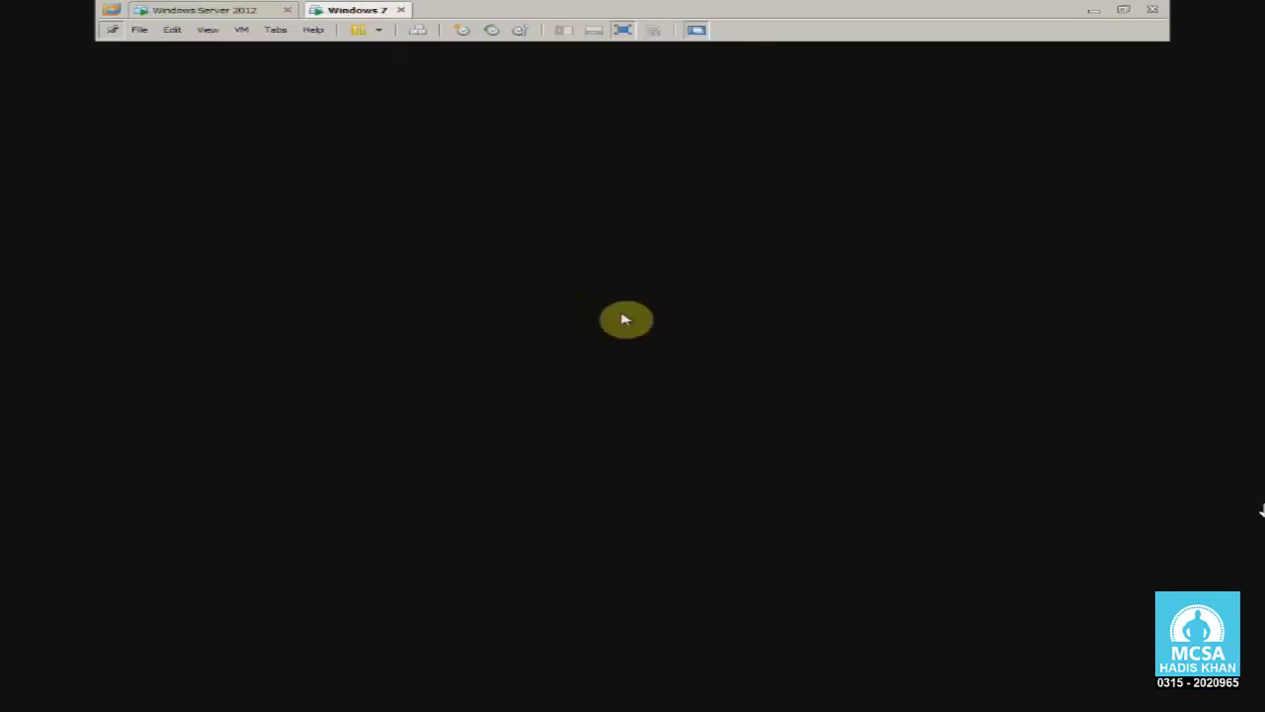
click(613, 316)
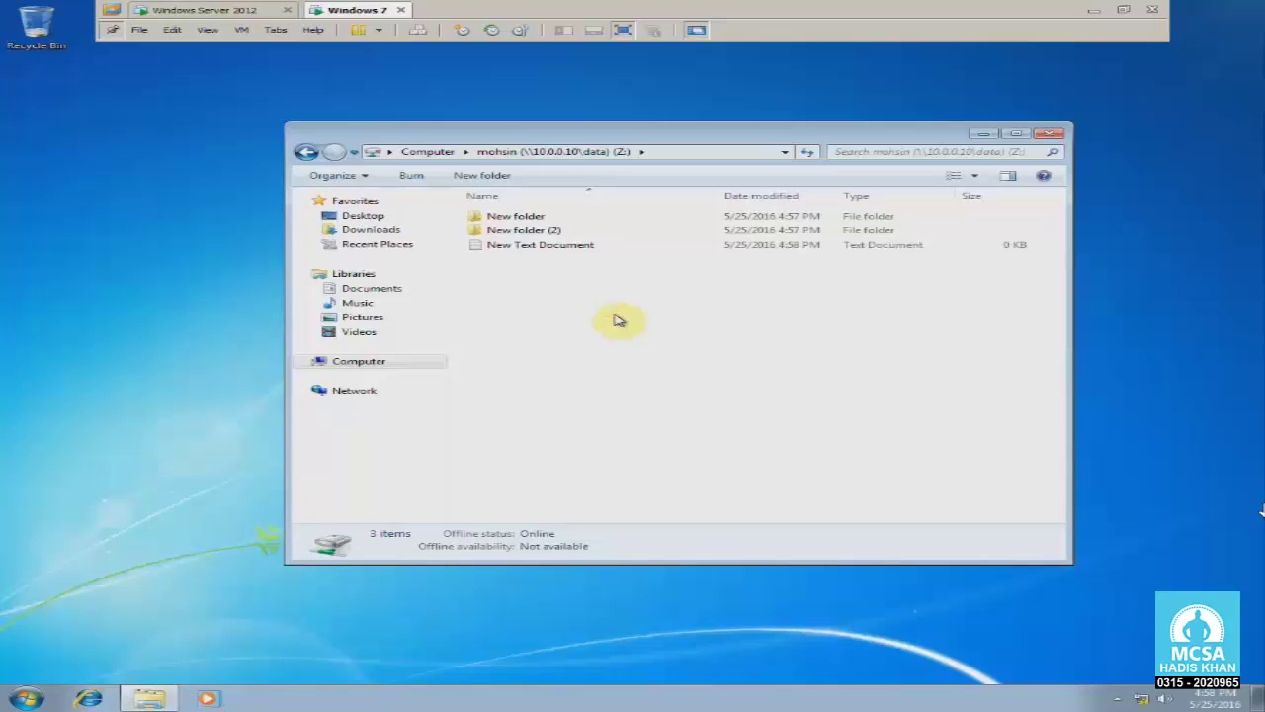
right_click(529, 266)
click(578, 399)
click(761, 399)
drag(579, 359, 573, 319)
Check the first user's home folder on the server again and close the folder windows on both virtual machines.
click(255, 9)
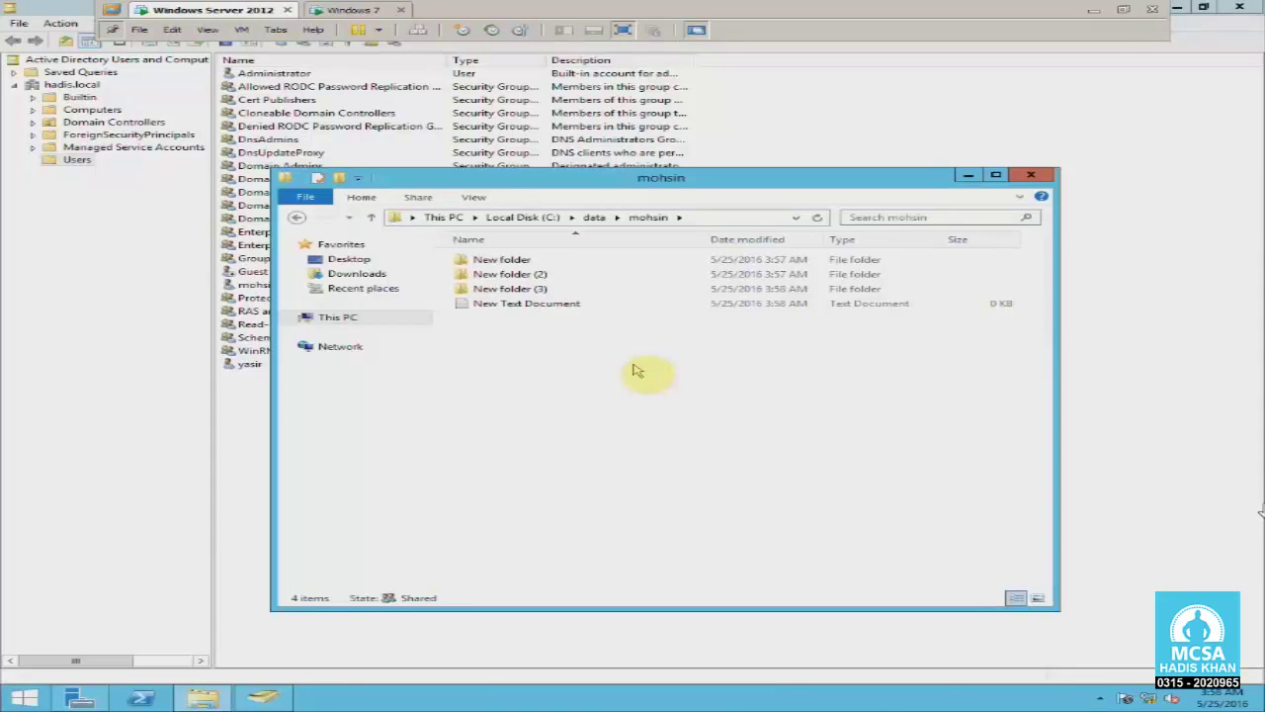
click(1027, 178)
click(346, 10)
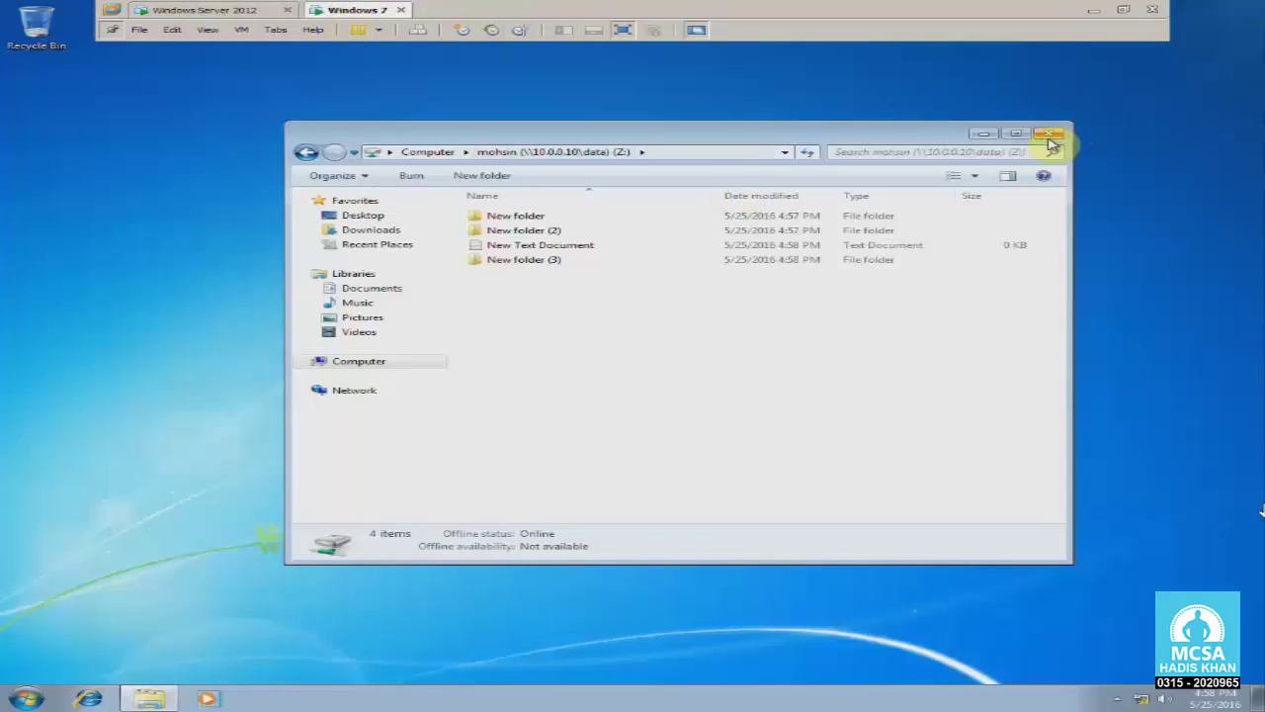
click(1049, 138)
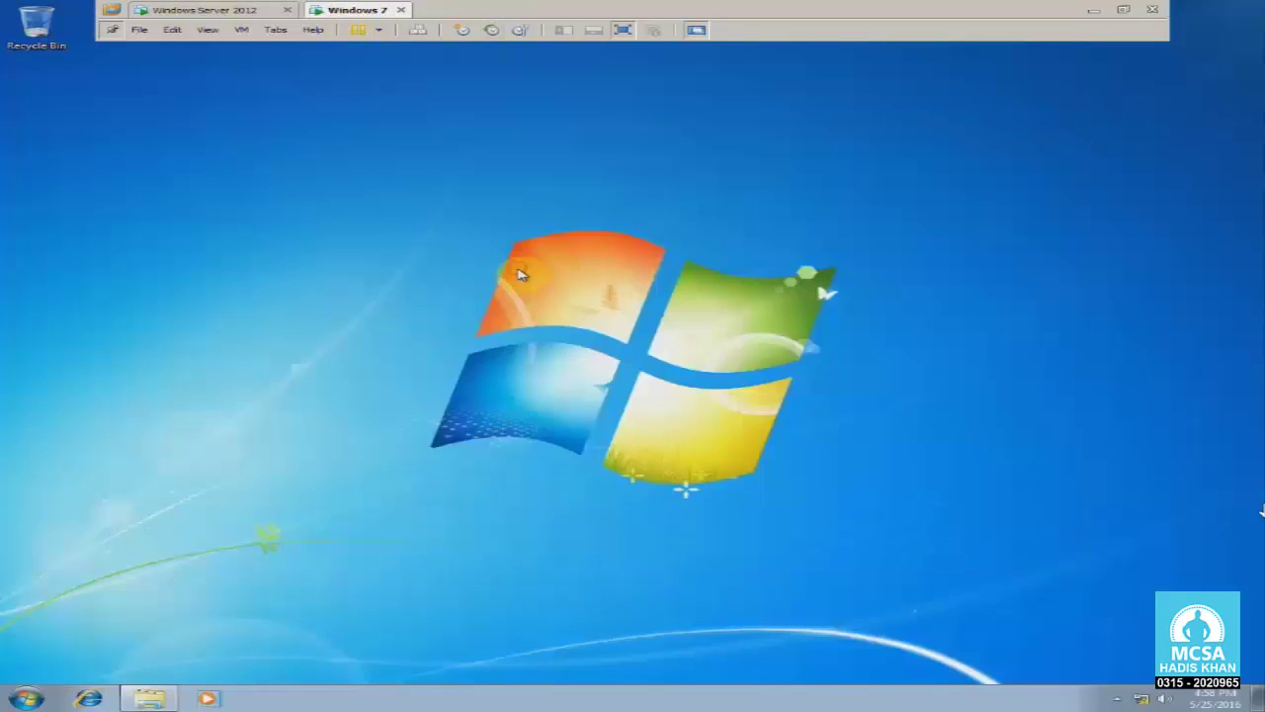
Log the first user off the Windows 7 client.
click(30, 696)
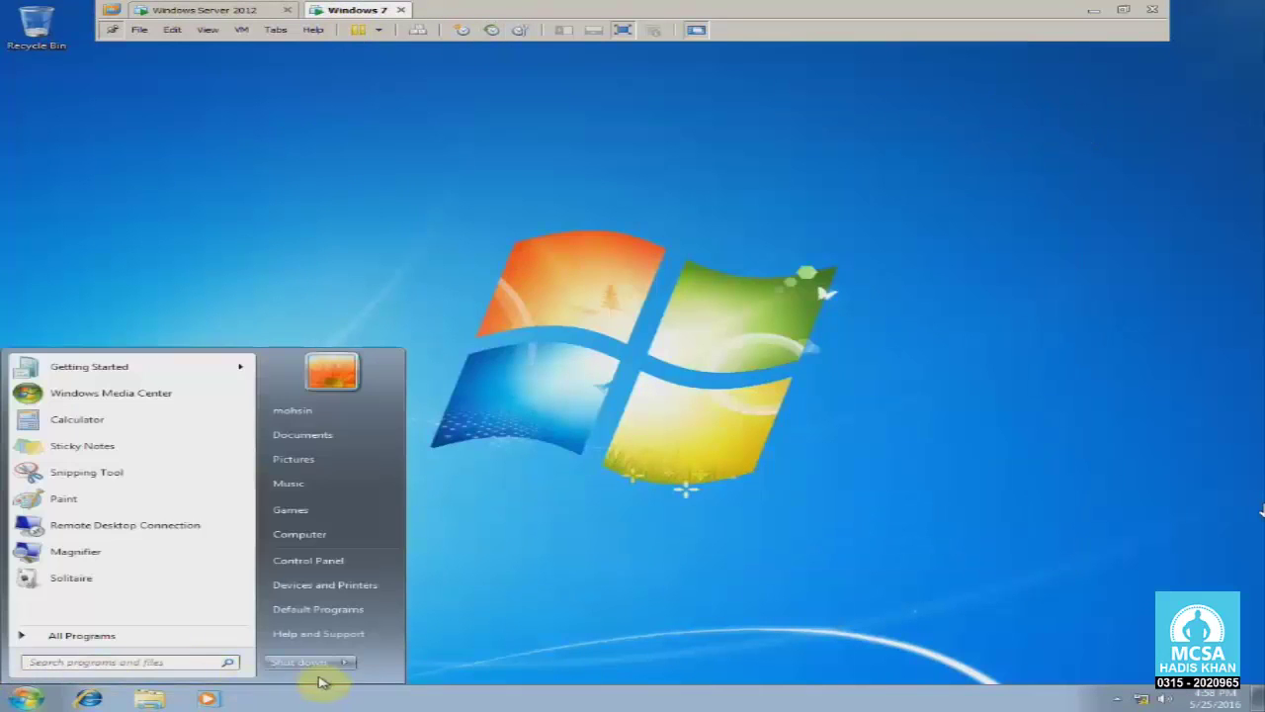
mouse_move(346, 669)
click(416, 613)
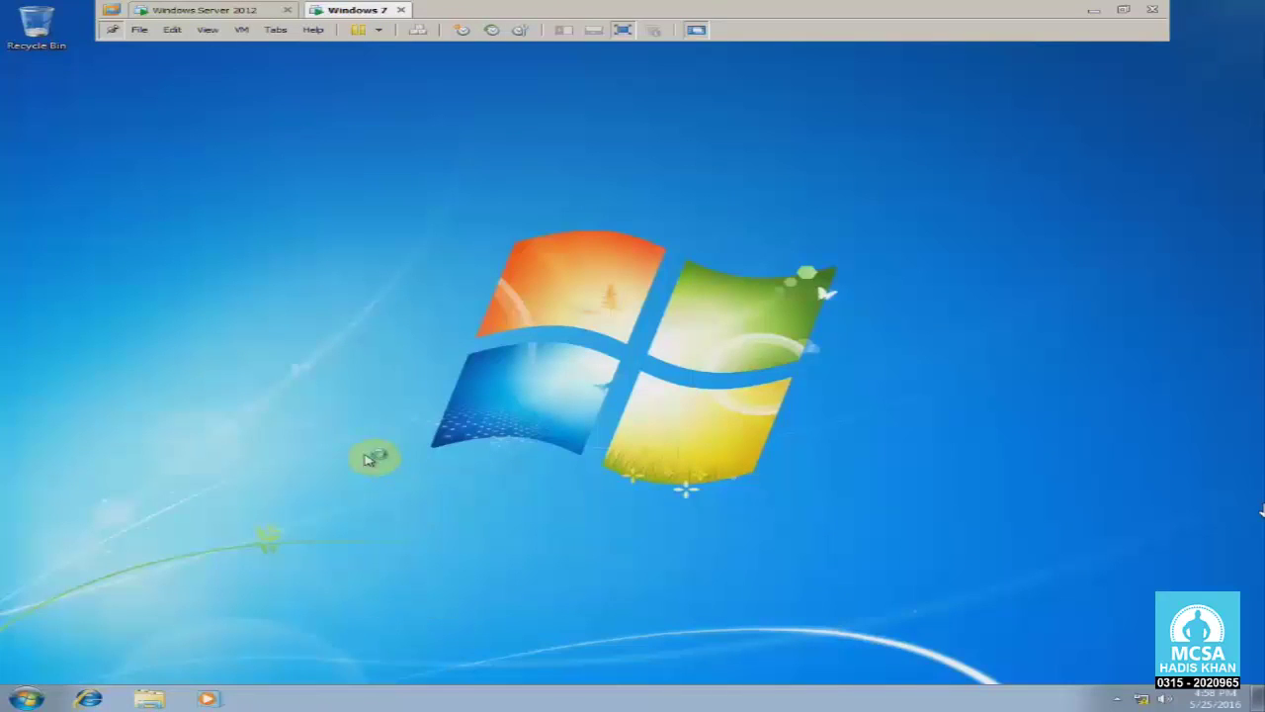
On the server, connect the second user's home folder as drive Z: to \\10.0.0.10\data\ followed by the user's logon name.
click(249, 10)
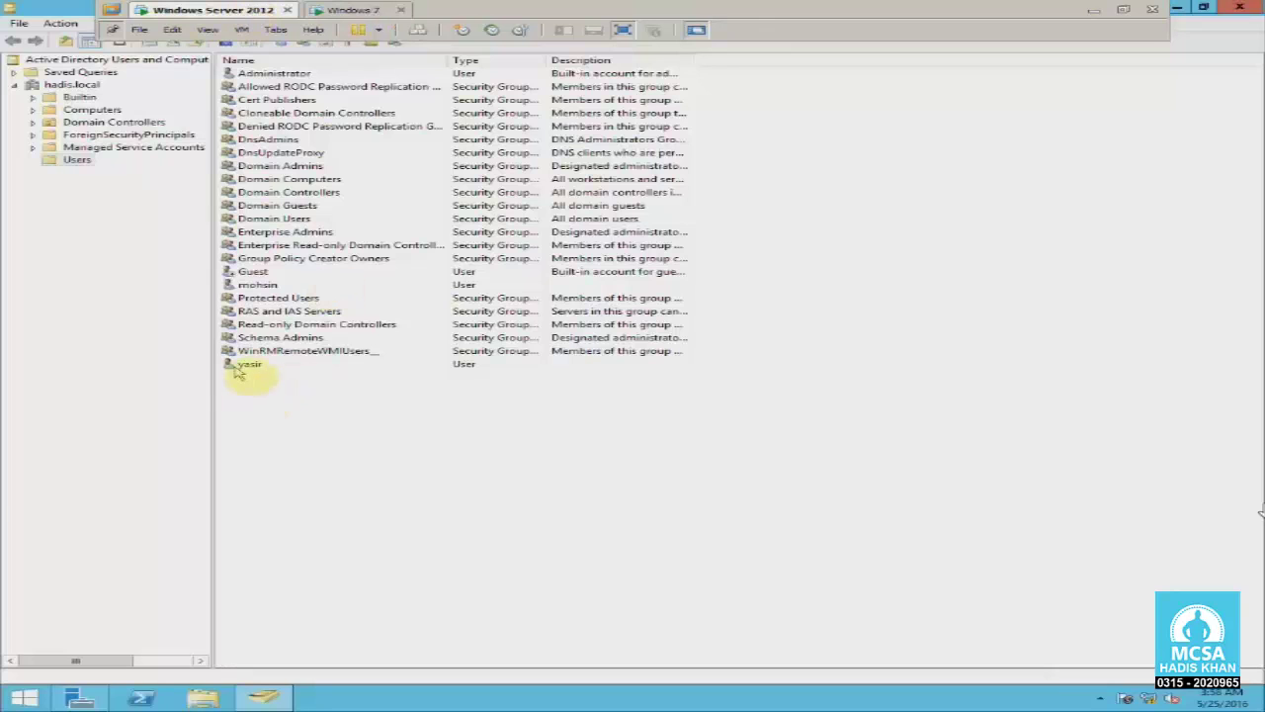
click(241, 364)
right_click(241, 365)
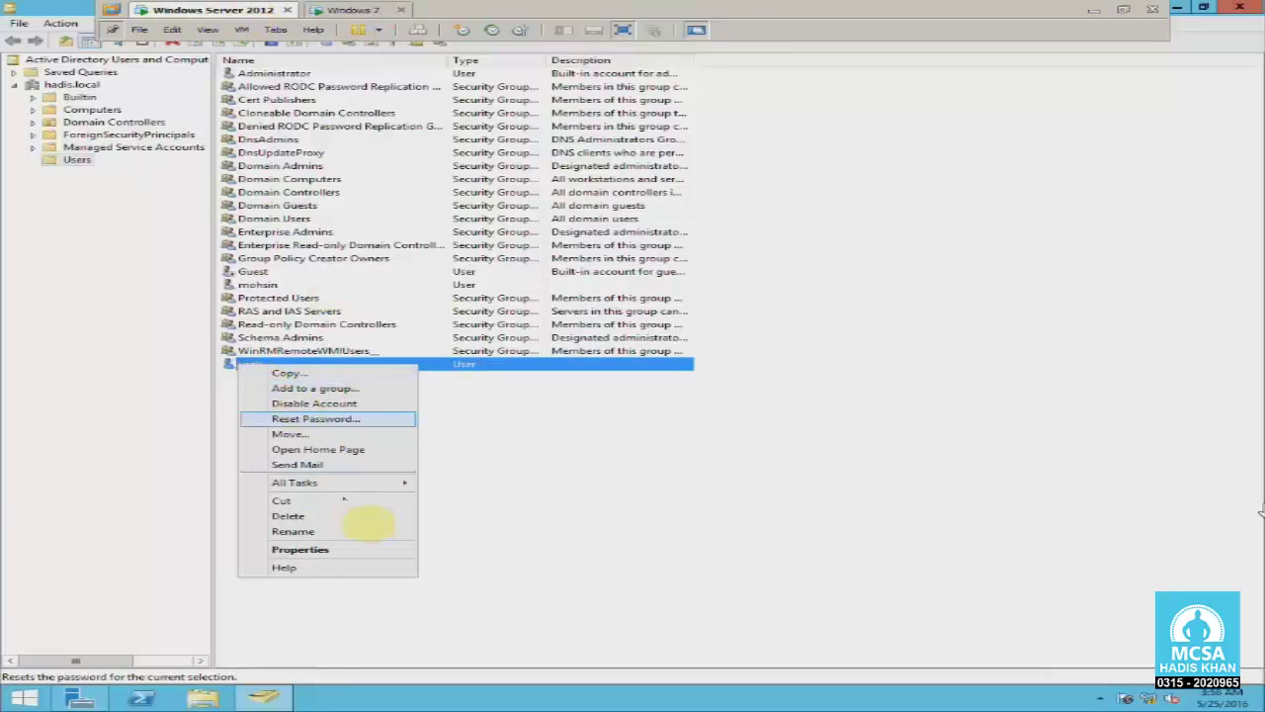
click(366, 551)
click(713, 256)
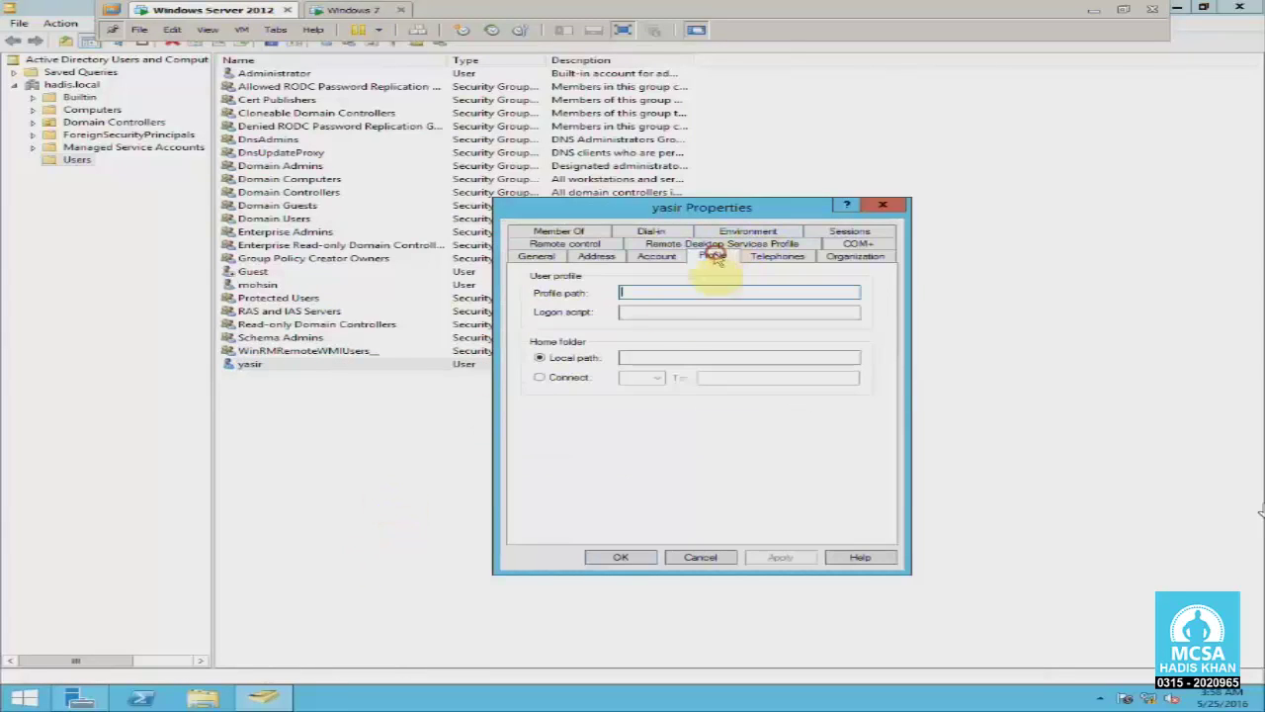
click(568, 377)
click(701, 378)
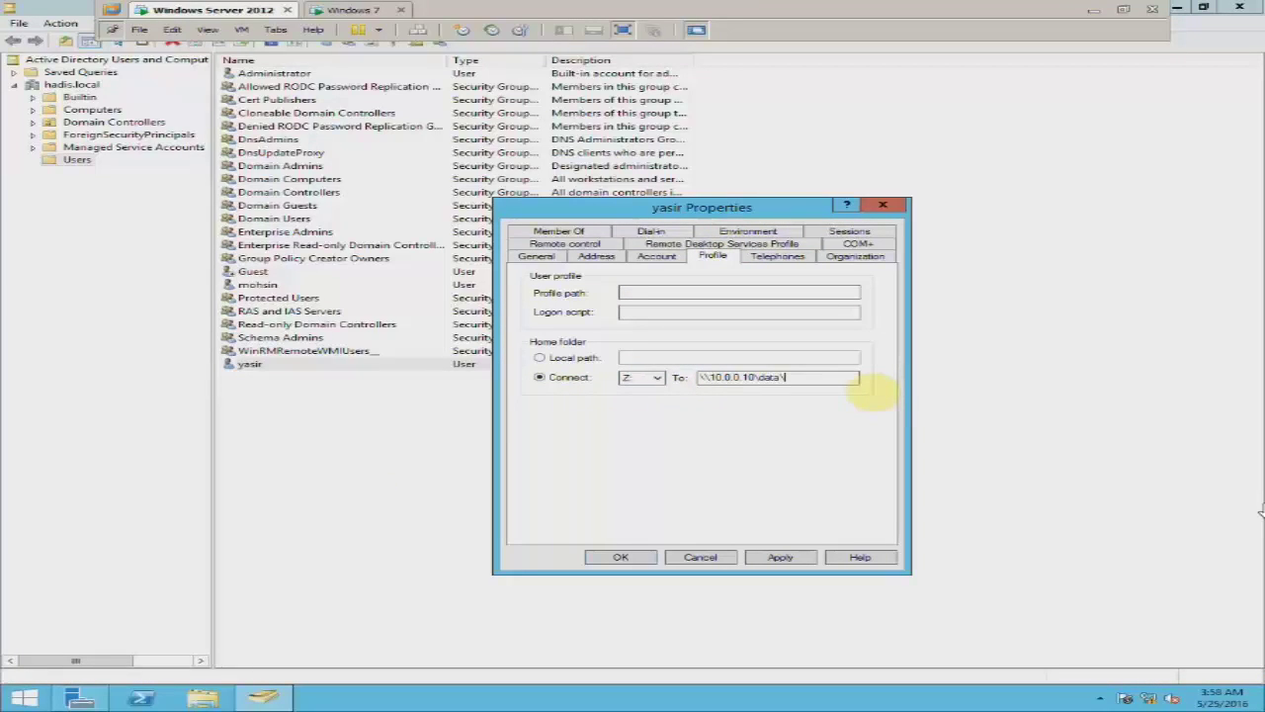
text(\10.0.0.10\data\yasir)
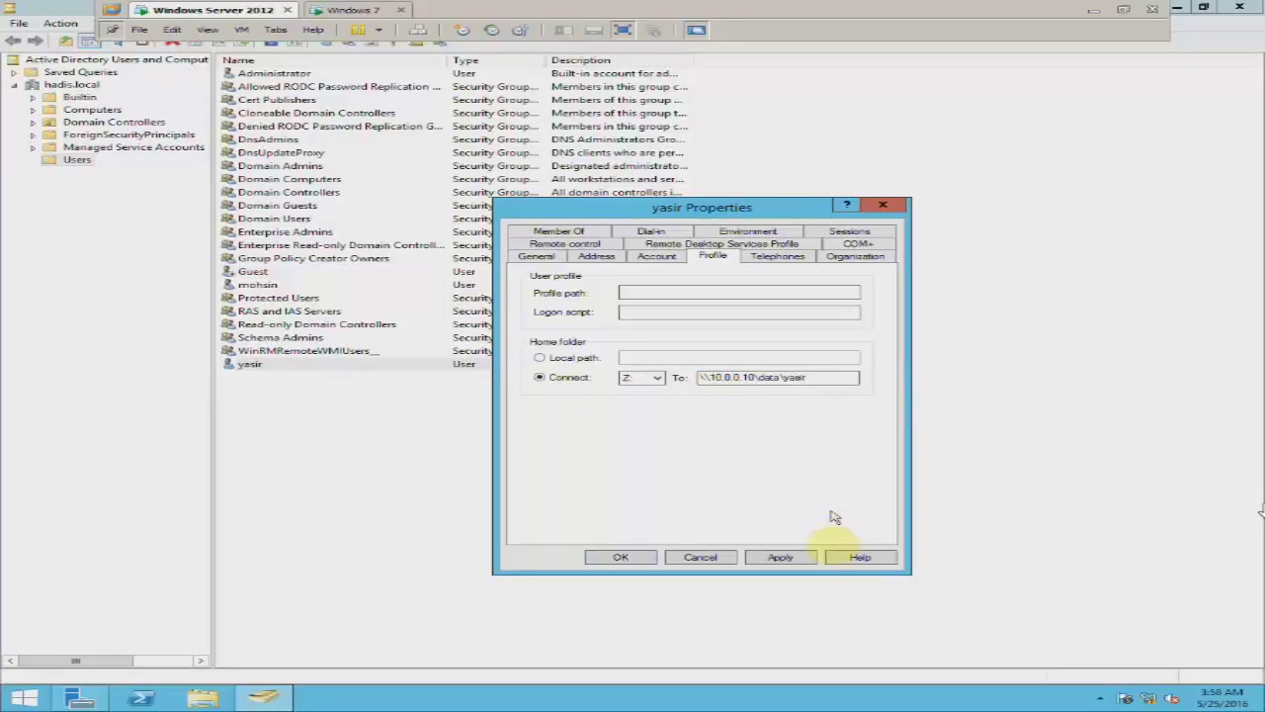
click(620, 556)
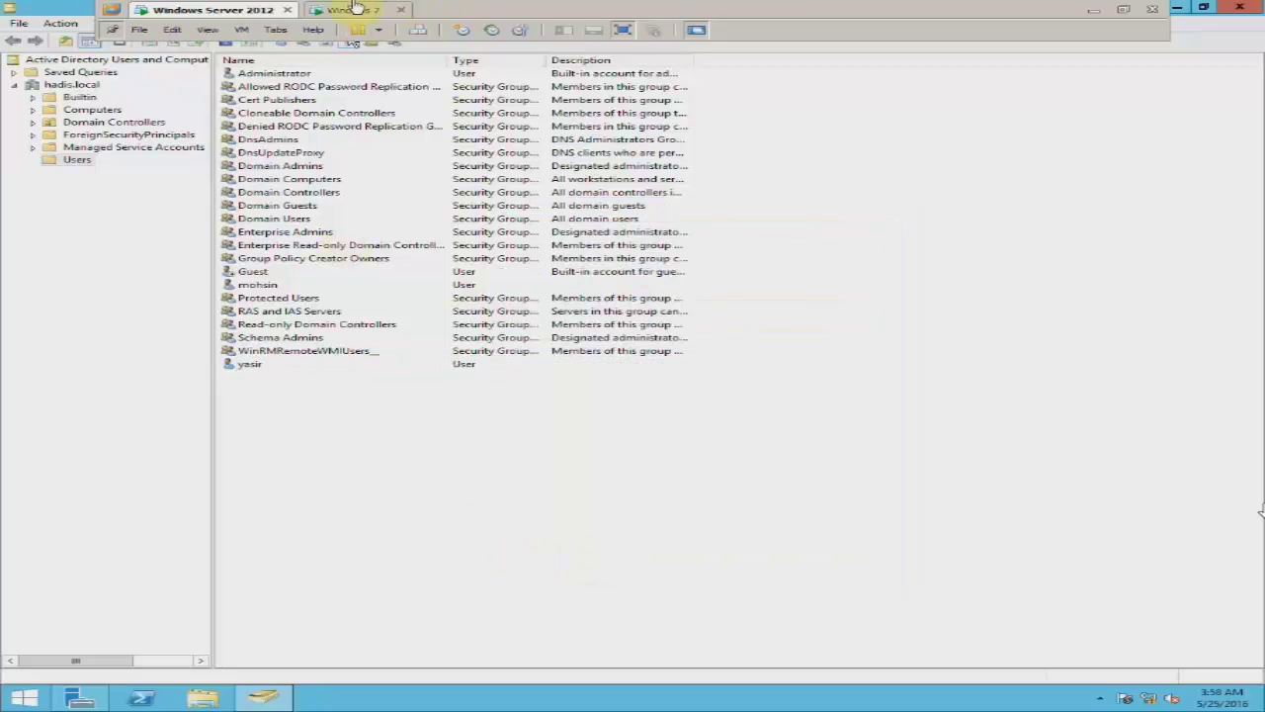
Switch to the Windows 7 virtual machine and log on to HADIS as another user with the second user's logon name and account password.
click(341, 9)
key(ctrl+alt+Insert)
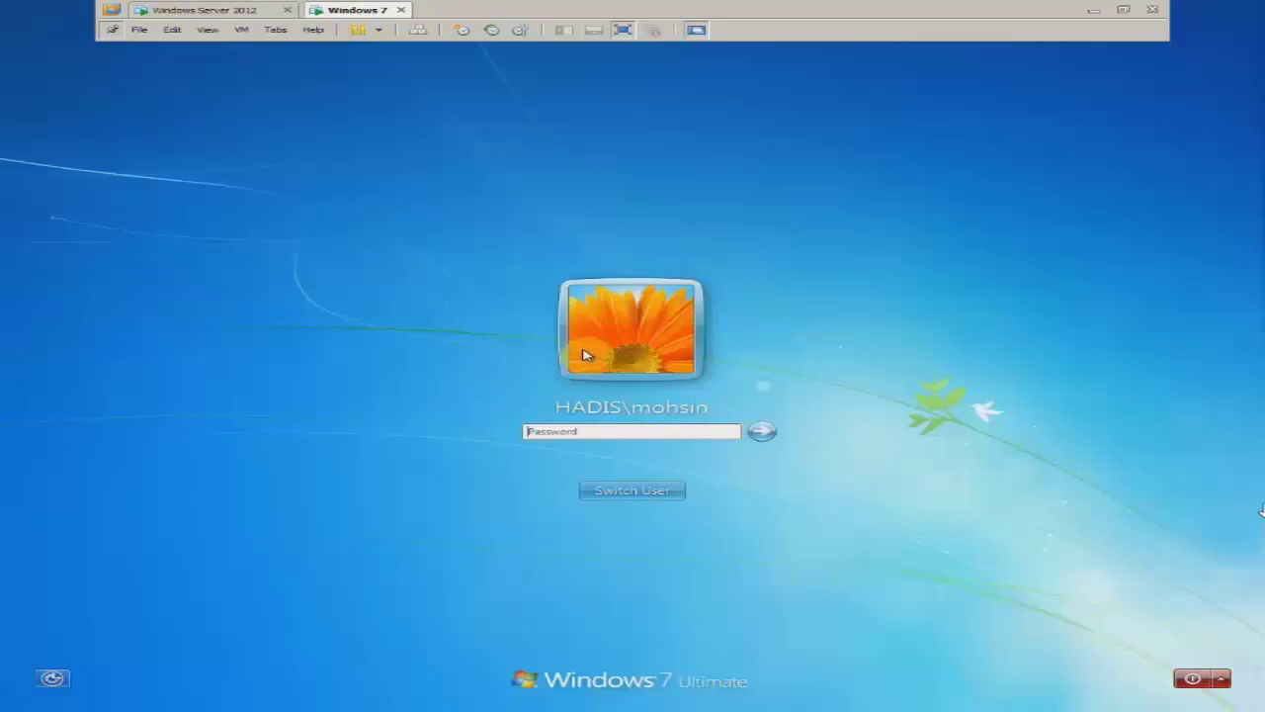
click(629, 491)
click(706, 400)
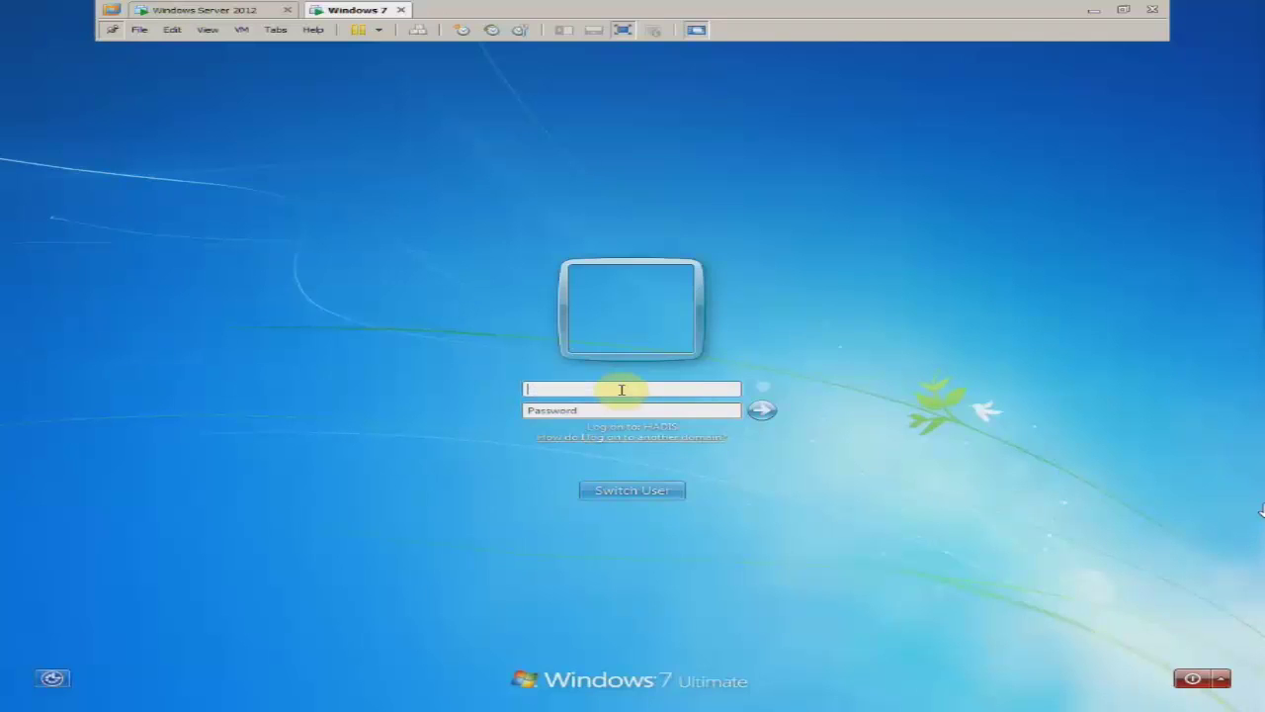
text(yasir)
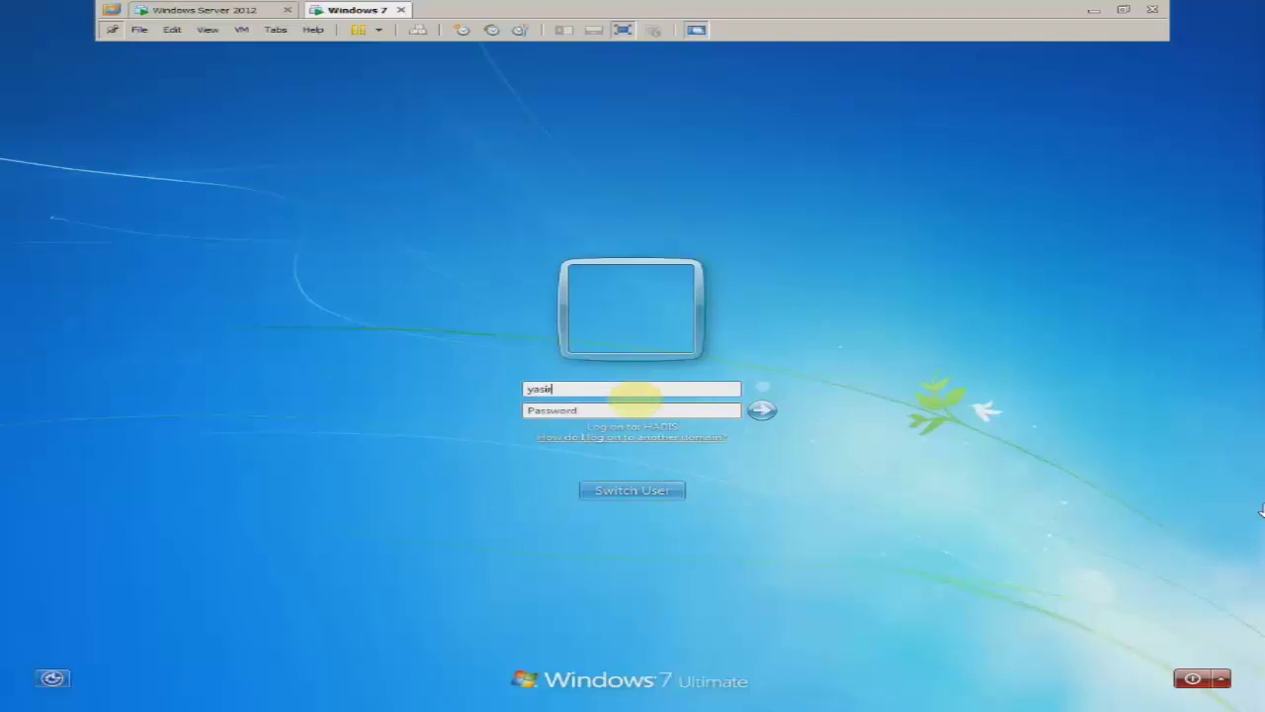
key(Return)
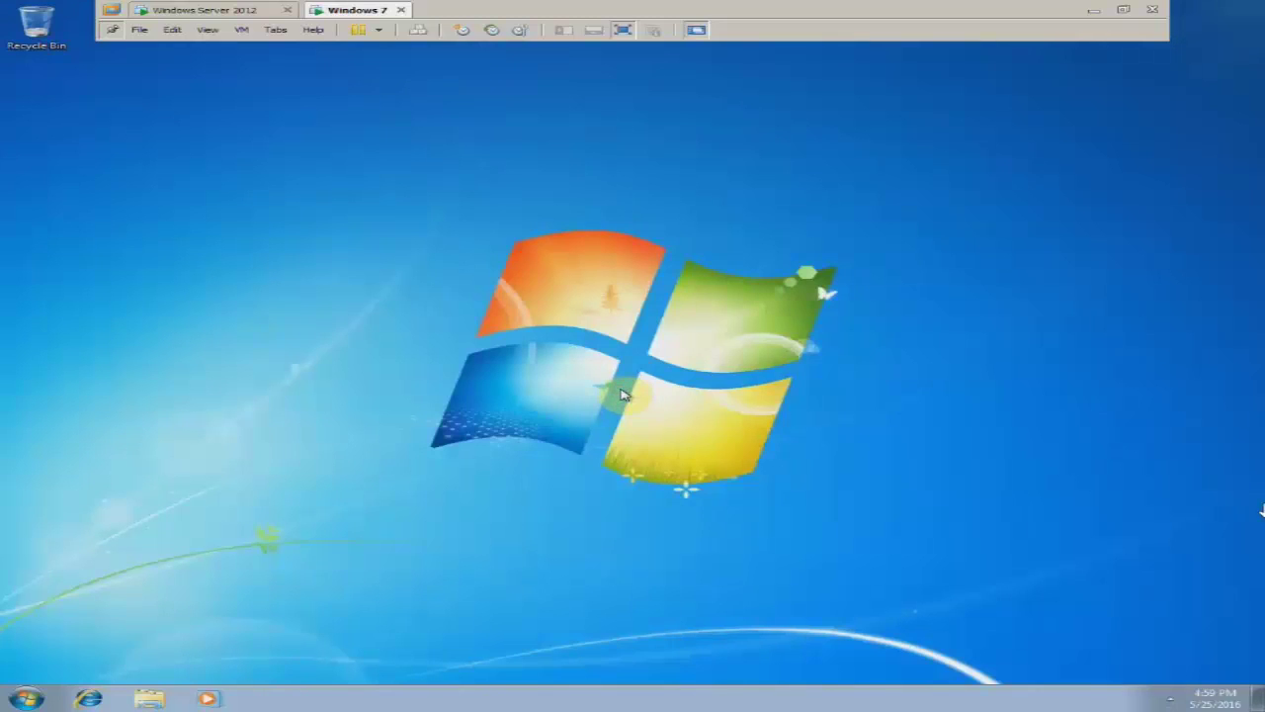
Open Computer and go into the second user's mapped Z: network drive.
key(super+e)
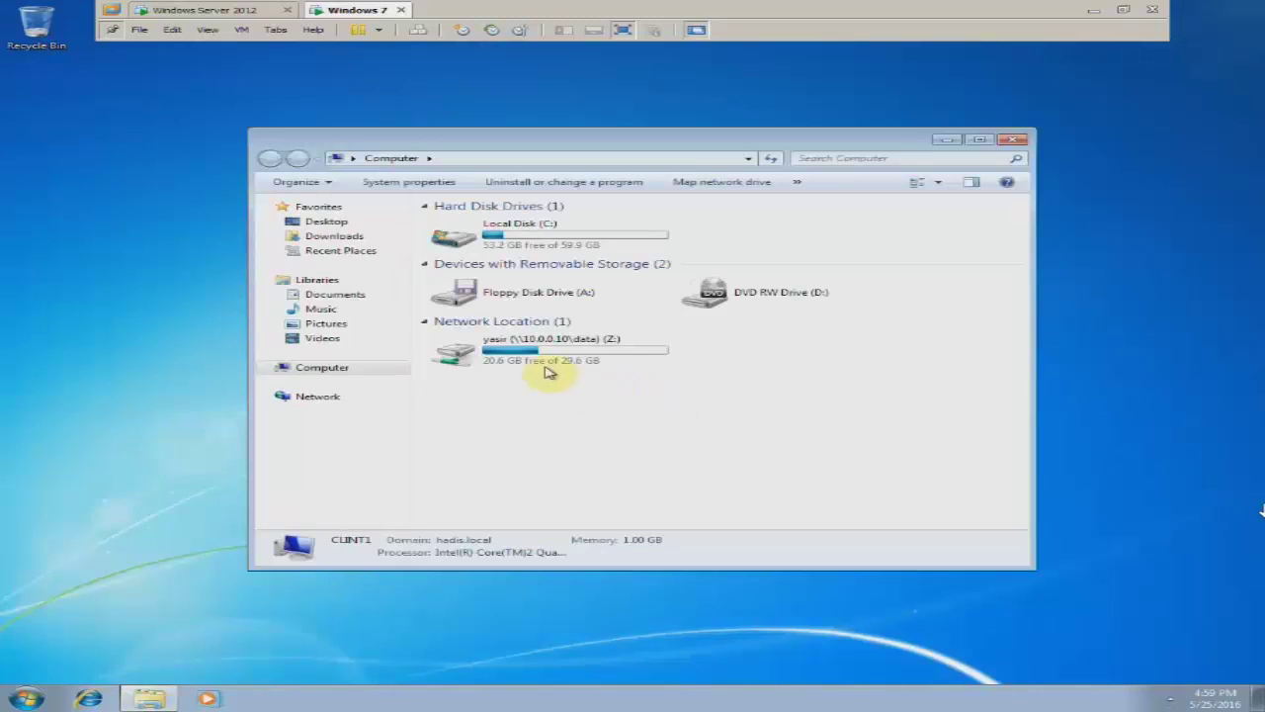
click(542, 361)
click(579, 385)
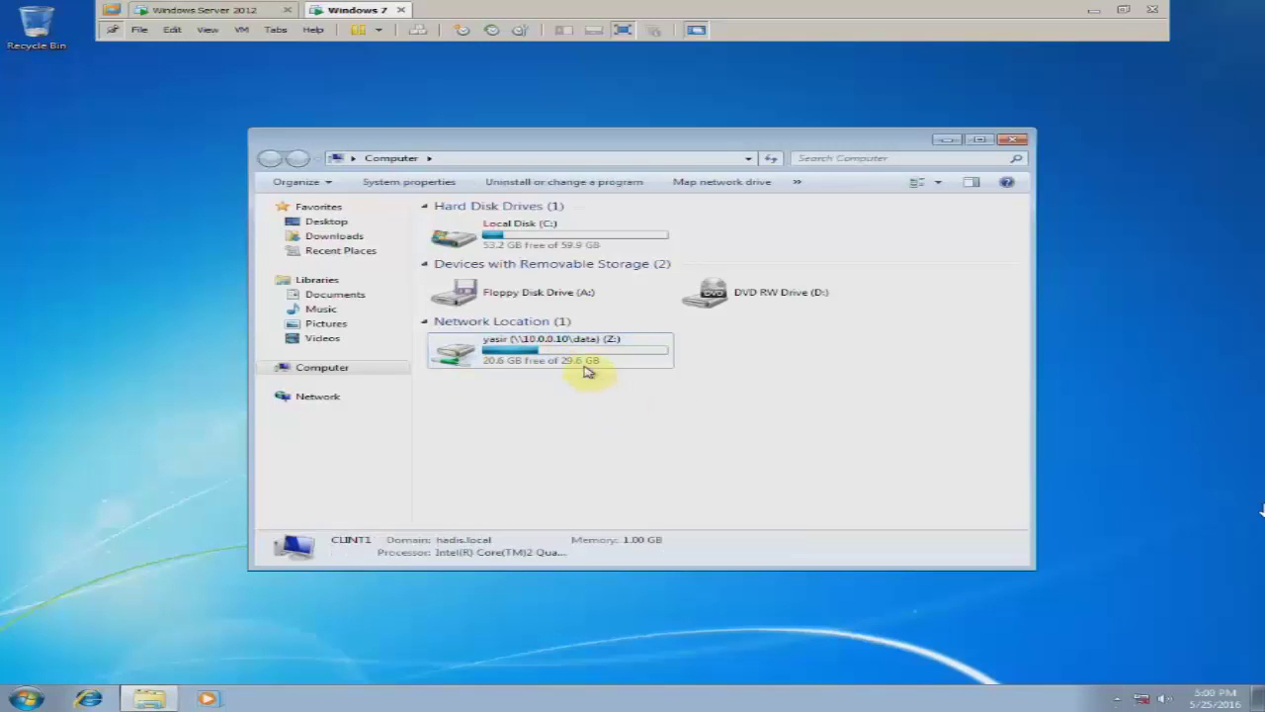
click(583, 363)
double_click(580, 361)
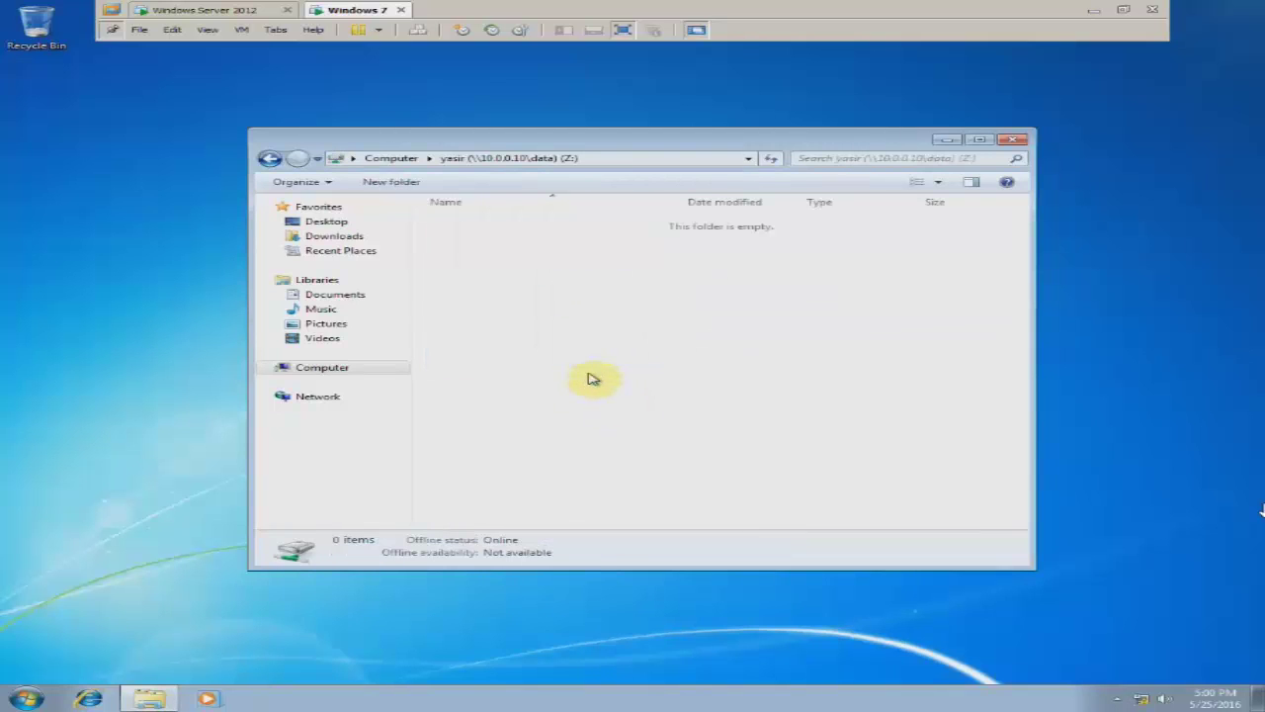
Create two new folders and a new text document in the second user's Z: drive, keeping the default names.
right_click(567, 292)
mouse_move(599, 422)
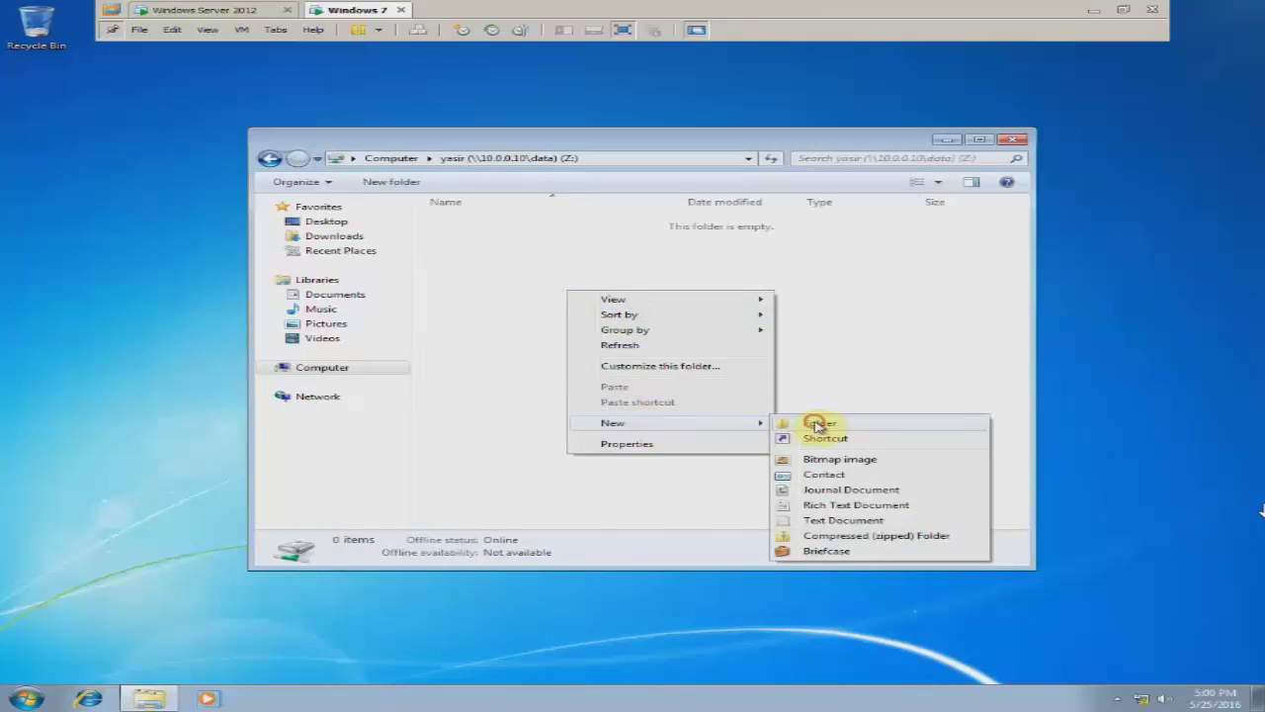
click(819, 423)
right_click(593, 316)
mouse_move(682, 444)
click(821, 444)
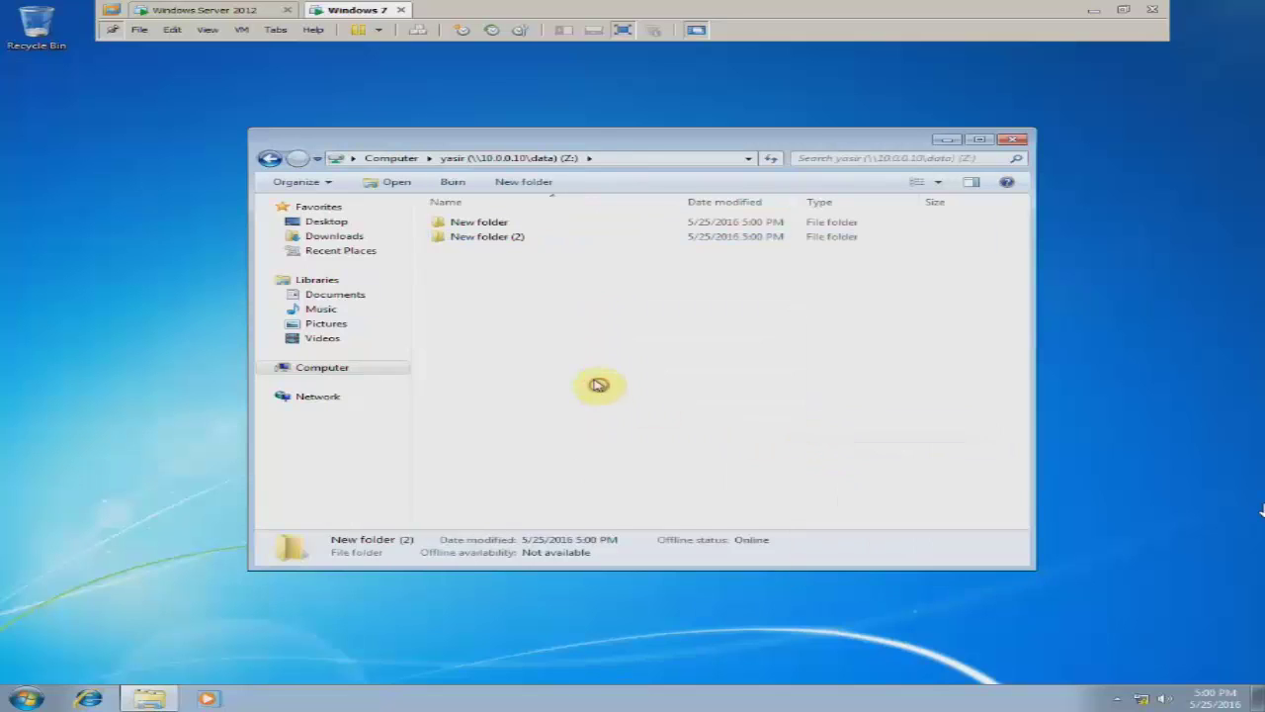
right_click(556, 316)
mouse_move(627, 445)
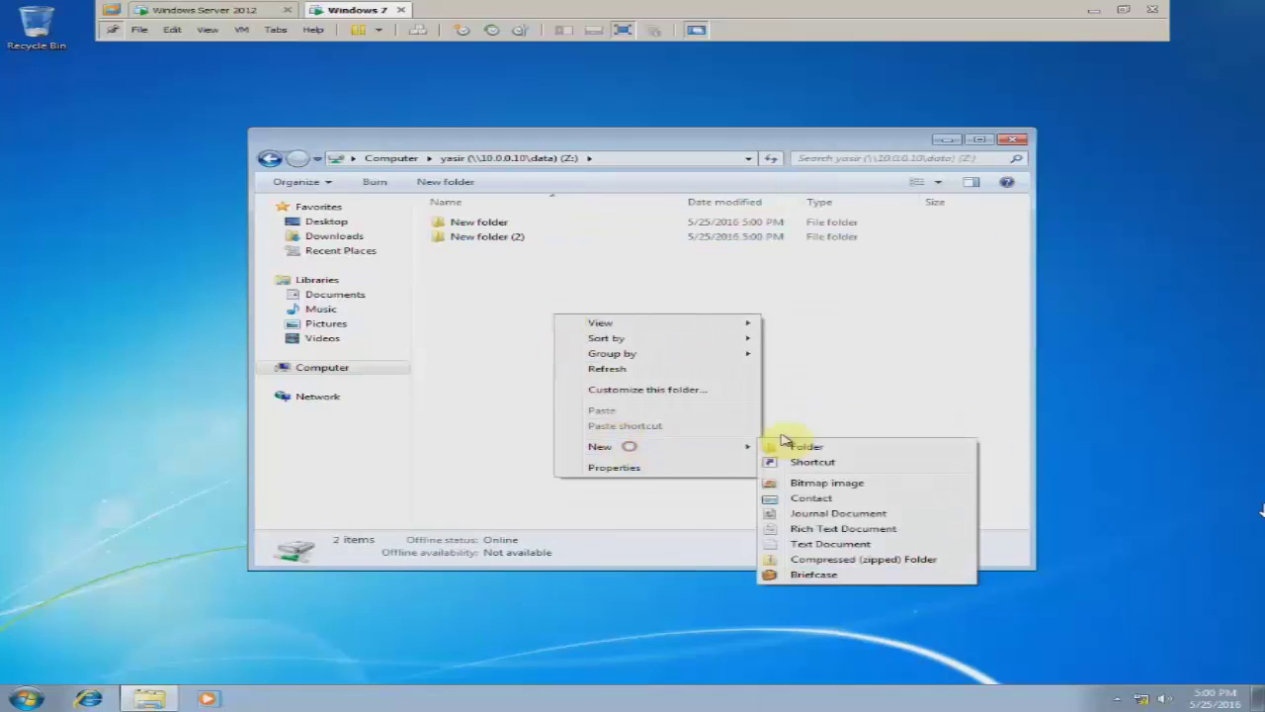
click(820, 544)
Copy the two folders and the text document and paste them four times in the same Z: drive.
drag(561, 370, 534, 220)
key(ctrl+c)
key(ctrl+v)
key(ctrl+v)
key(ctrl+v)
key(ctrl+v)
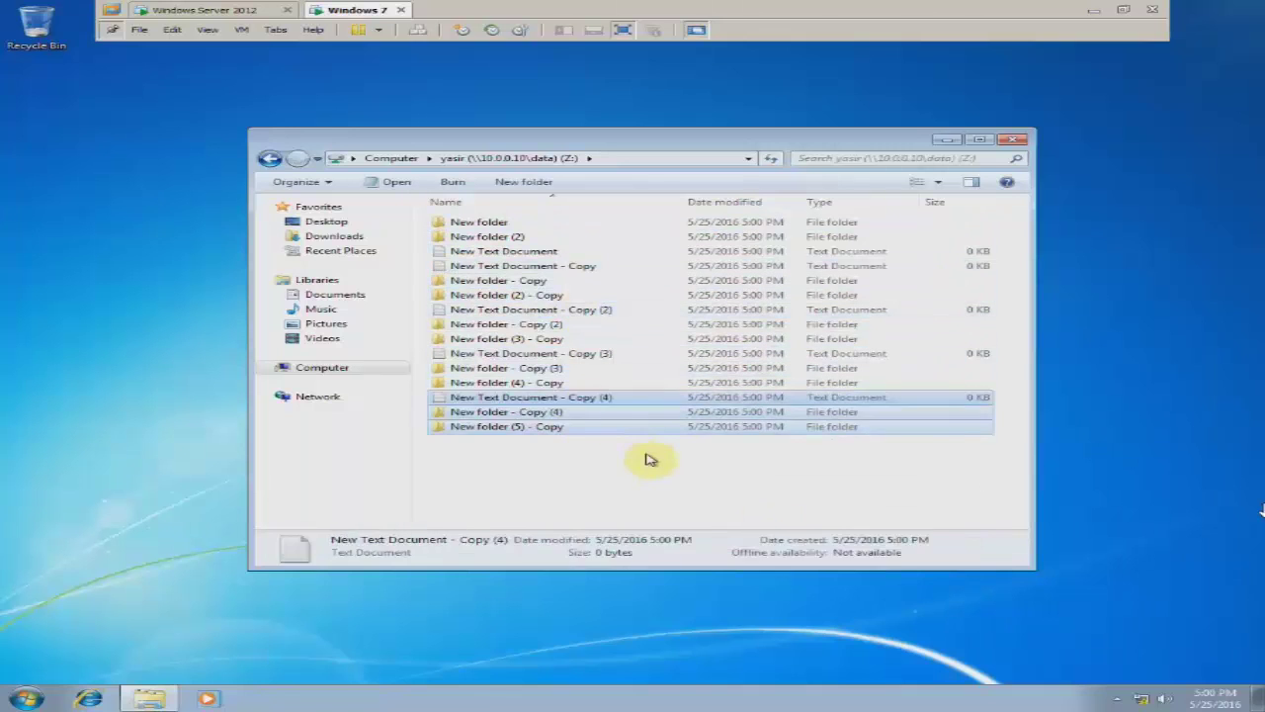
click(637, 444)
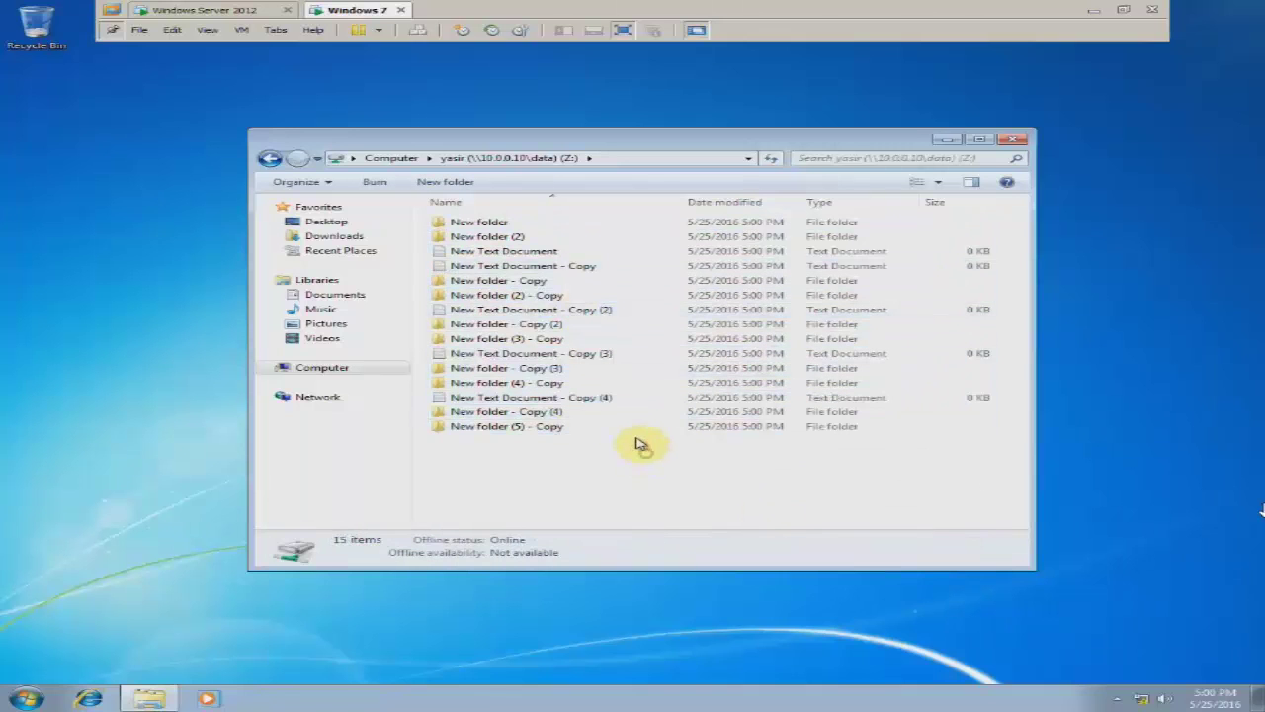
On the Windows Server 2012 machine, browse to C:\data and examine the contents of the second user's home folder.
click(252, 9)
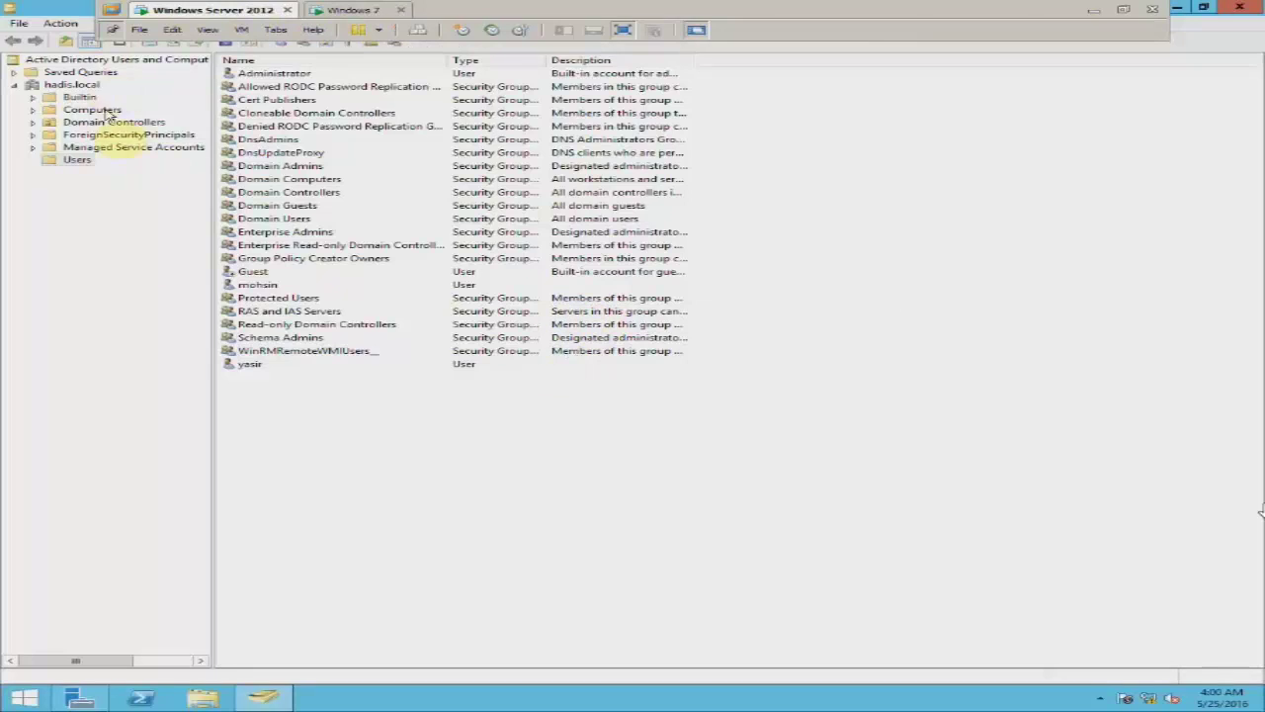
key(super+e)
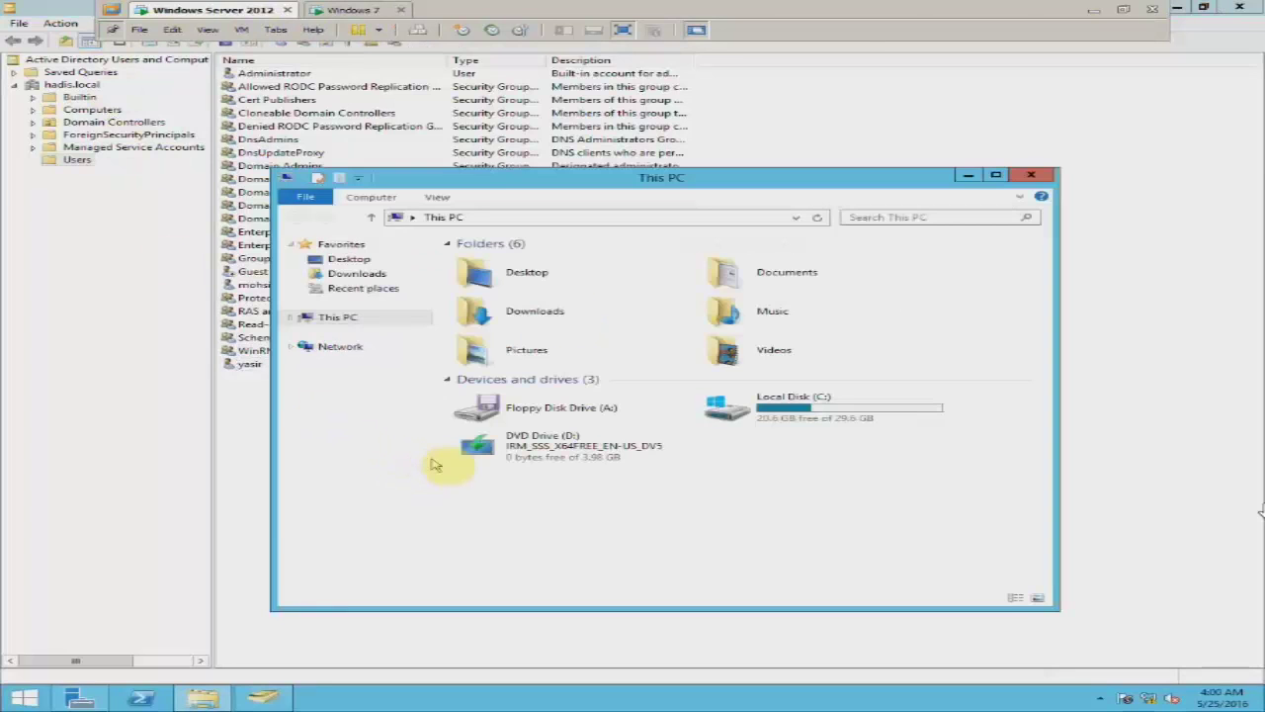
double_click(770, 415)
double_click(494, 261)
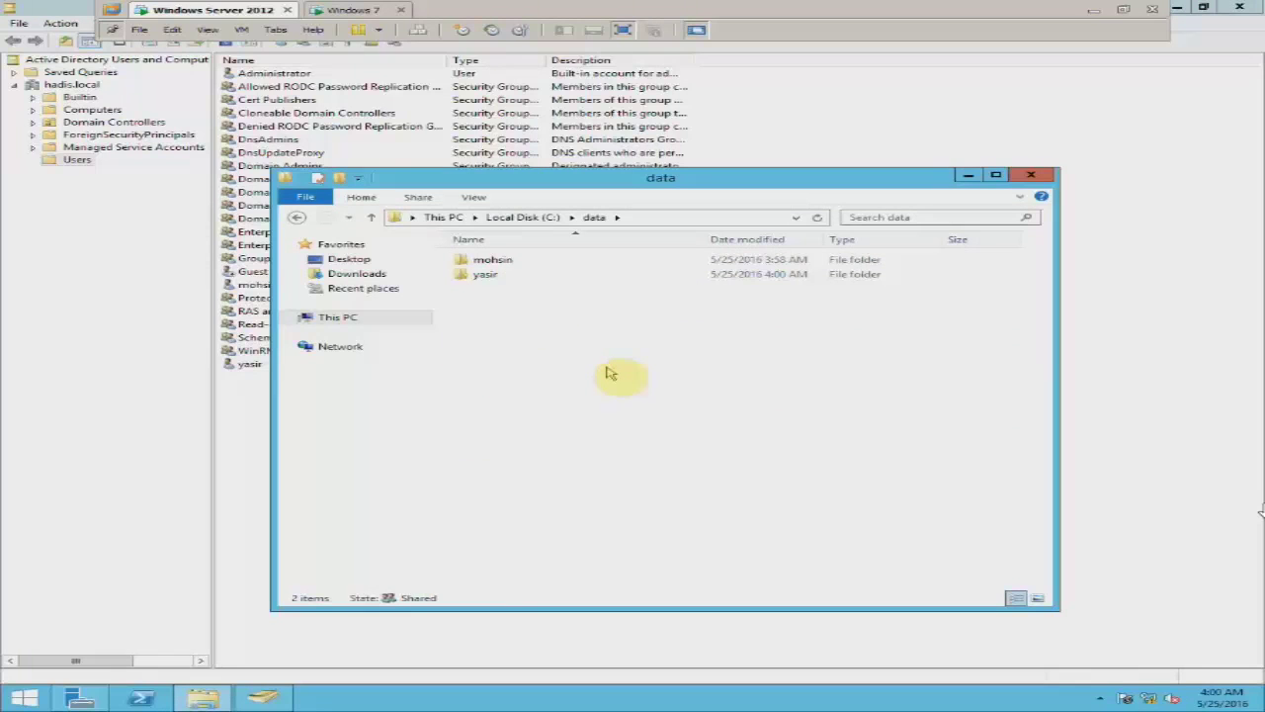
double_click(534, 275)
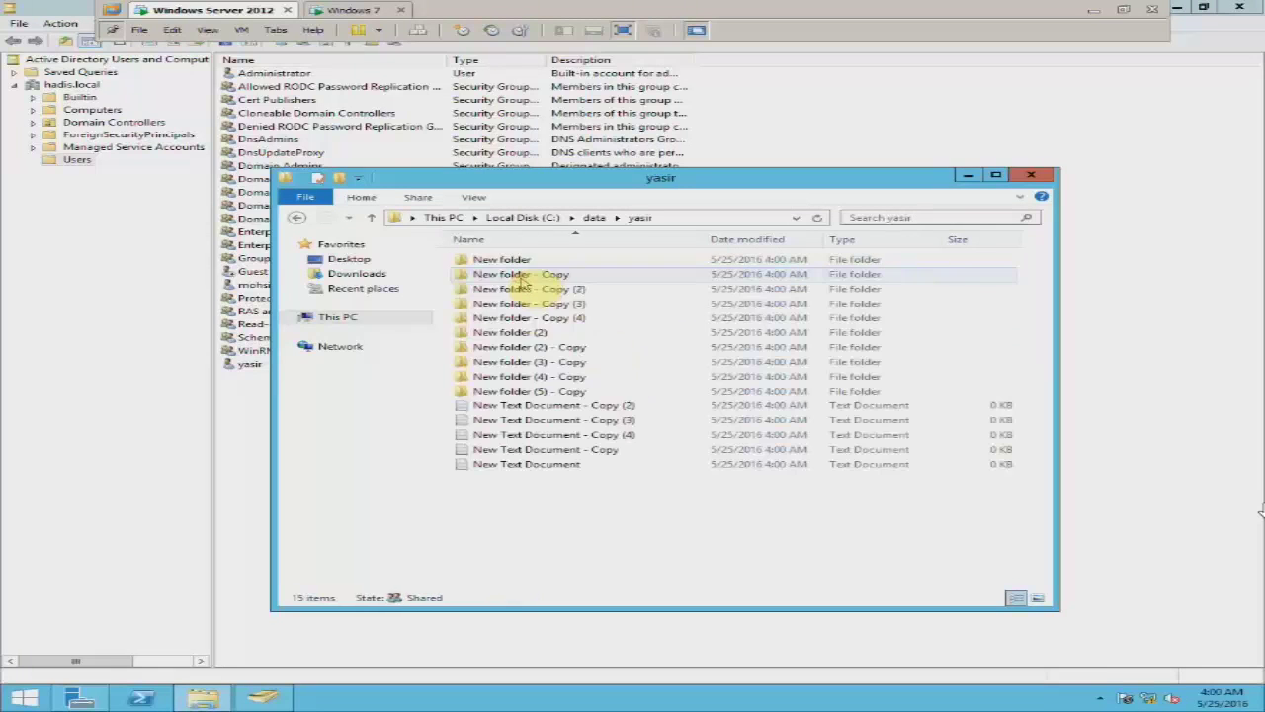
Compare the contents of both users' home folders inside C:\data and return to the data folder.
click(298, 217)
double_click(485, 260)
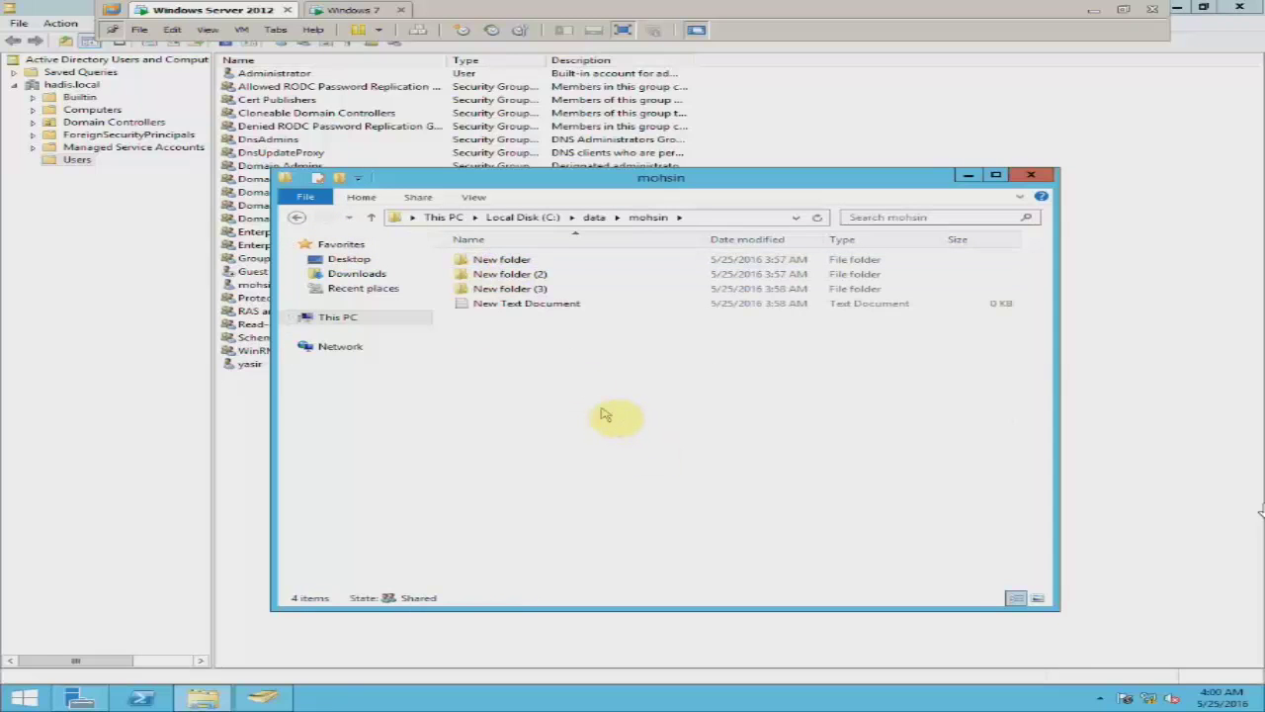
click(297, 217)
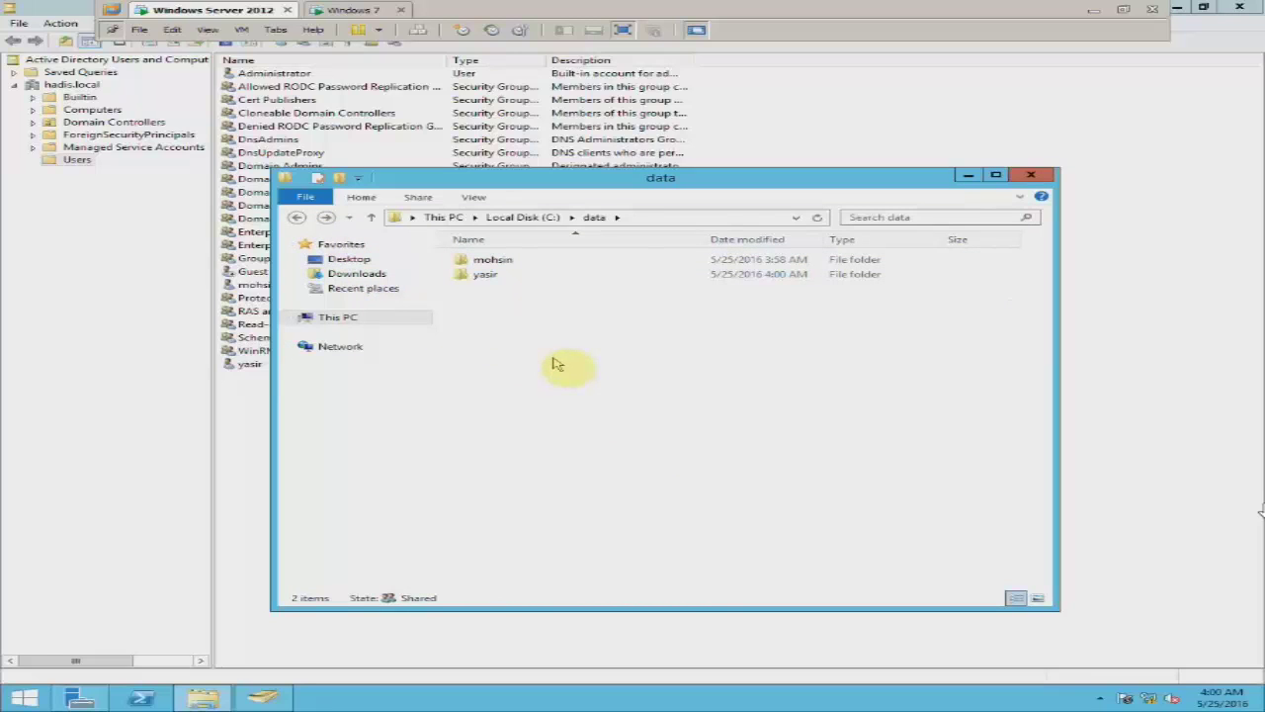
double_click(494, 276)
click(297, 216)
click(480, 260)
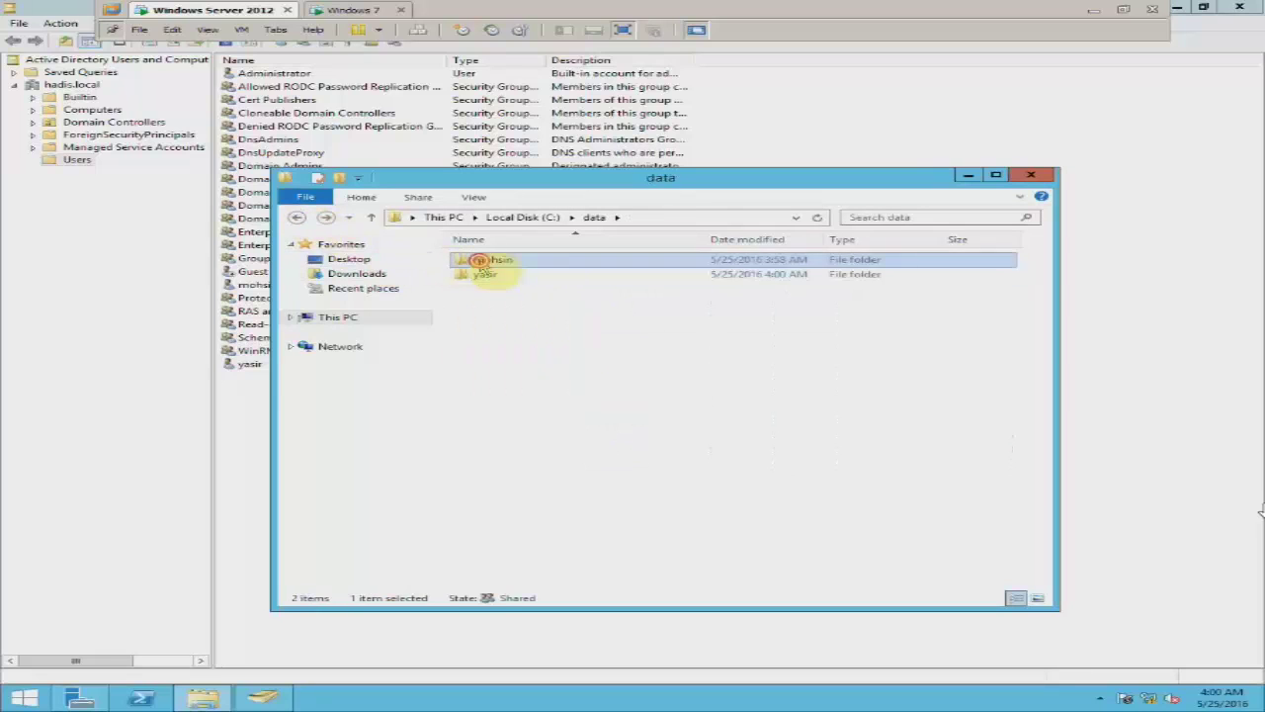
double_click(481, 262)
click(297, 218)
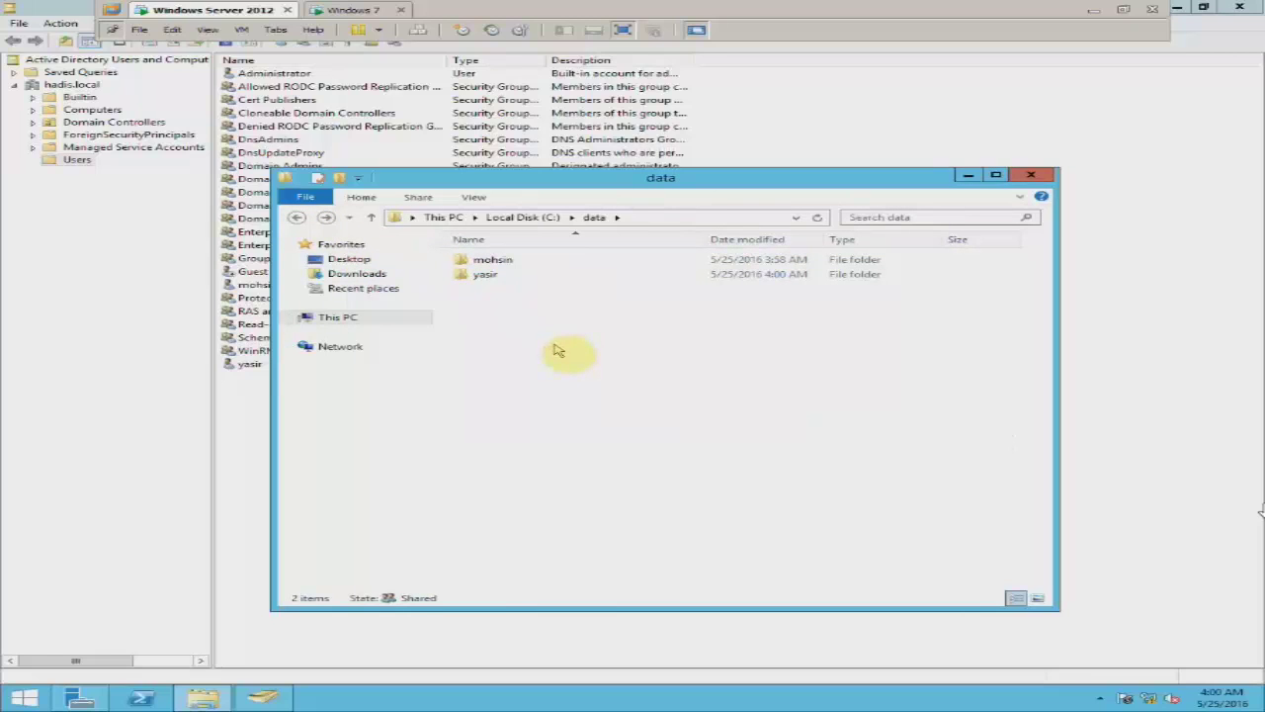
On the Windows 7 client, return to Computer and check the capacity of the mapped Z: drive.
click(348, 10)
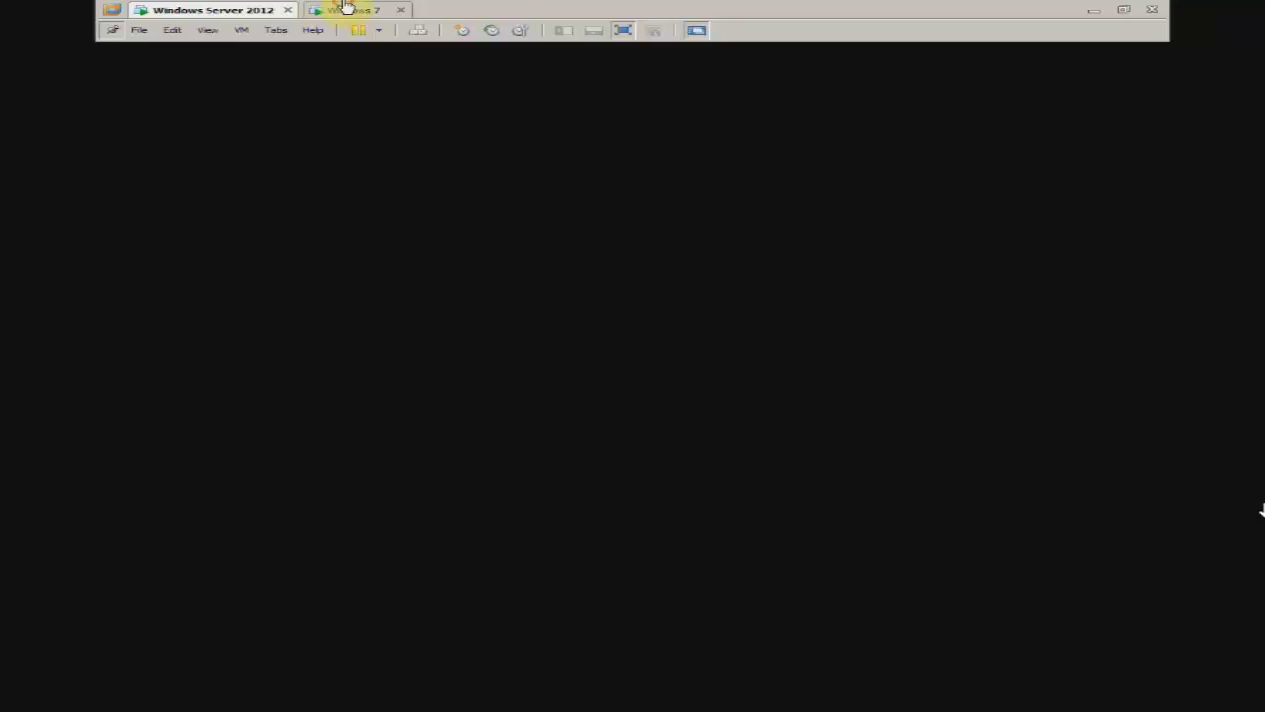
click(269, 158)
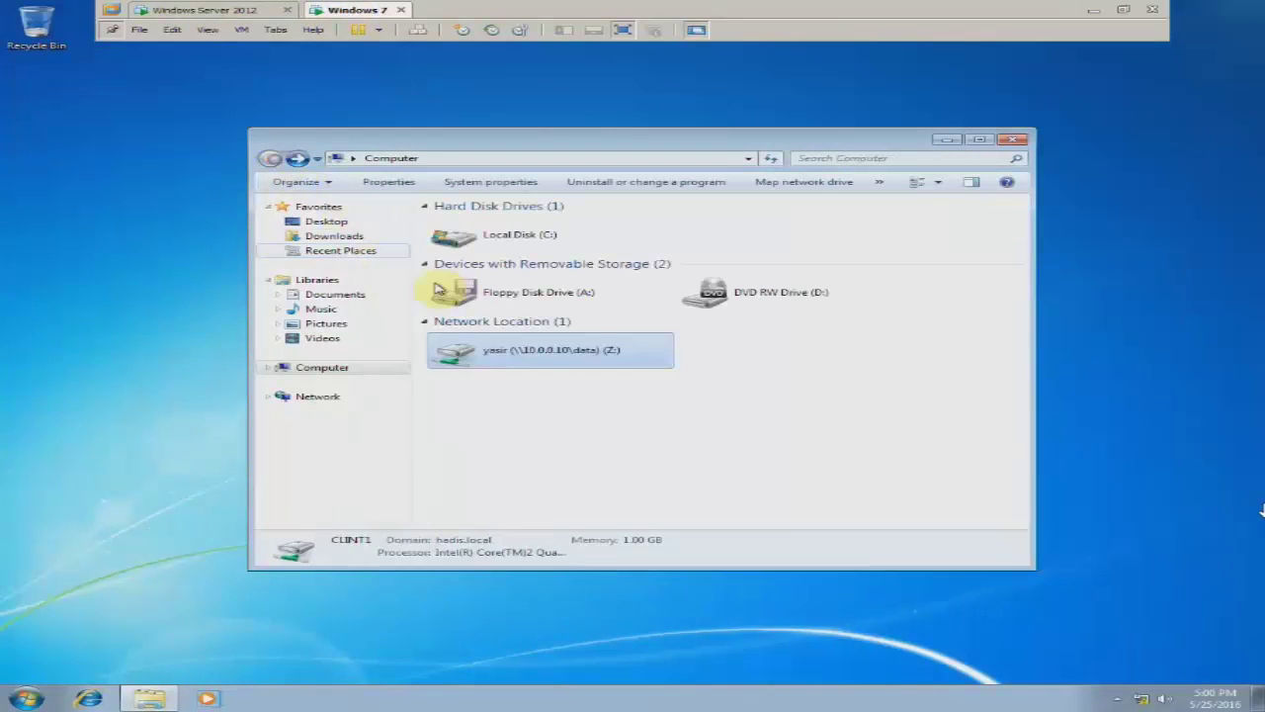
click(579, 361)
click(584, 395)
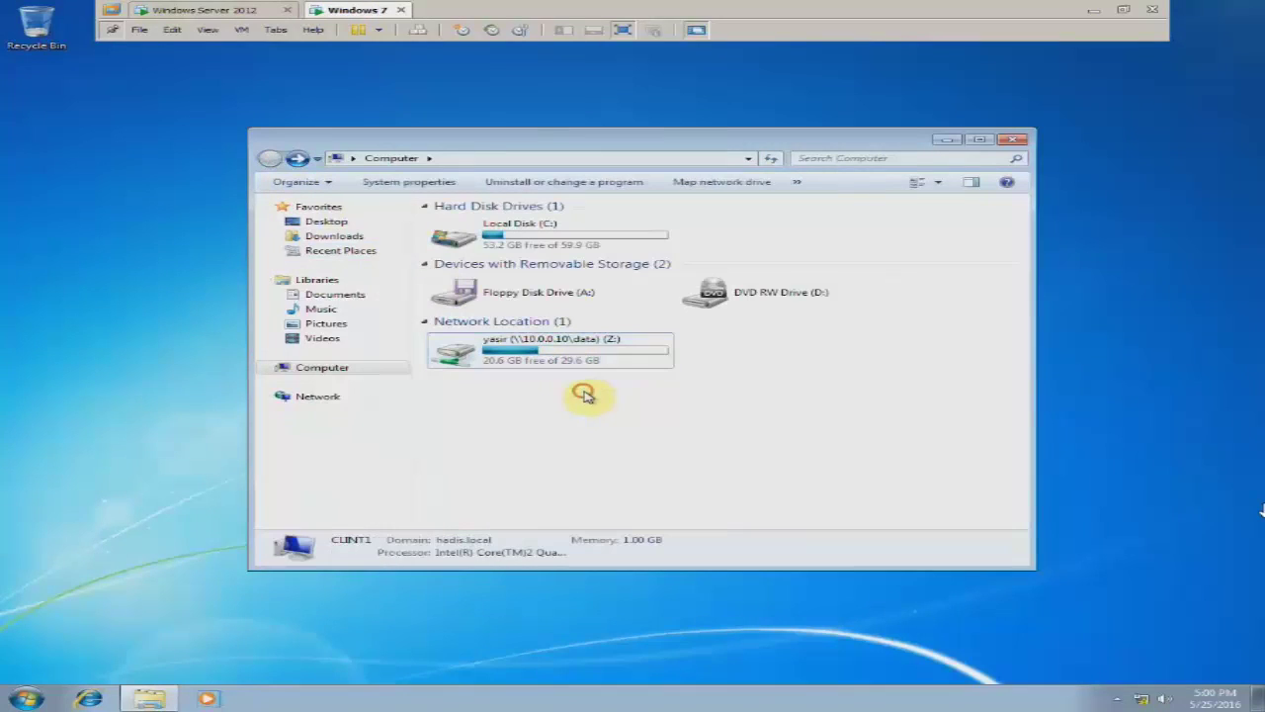
On the server, close the data folder window and Active Directory Users and Computers.
click(227, 11)
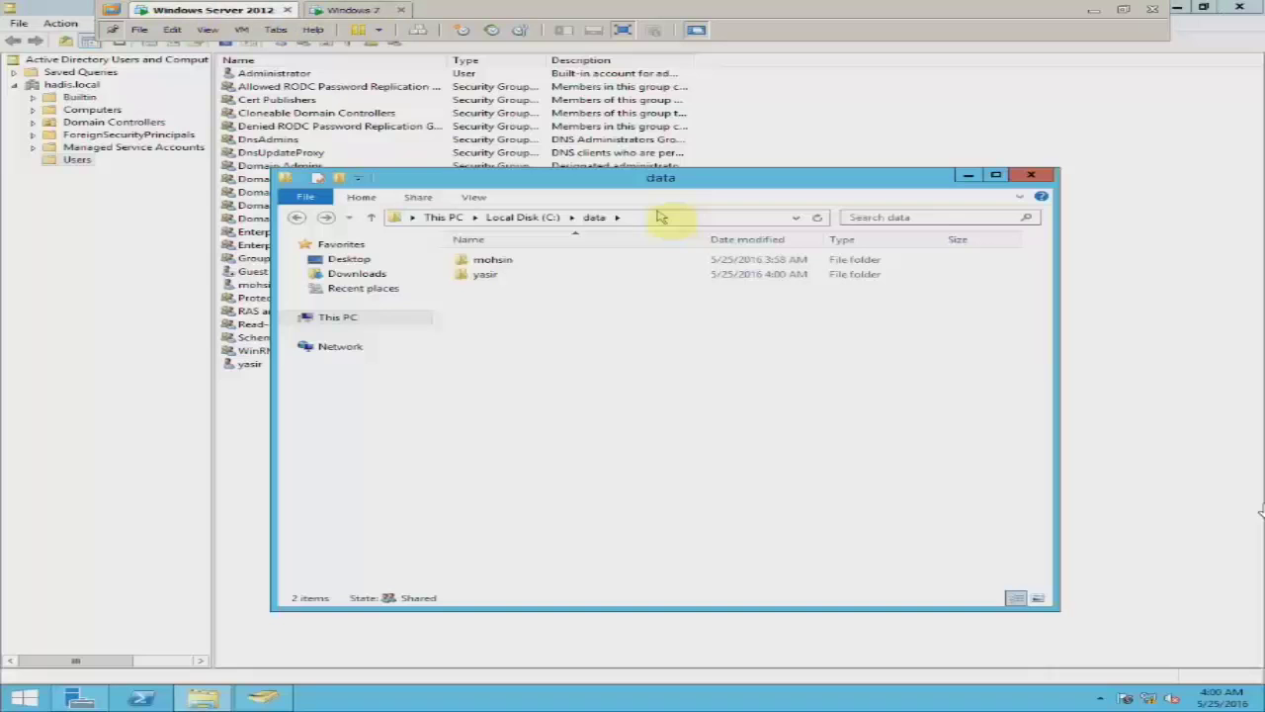
click(1031, 175)
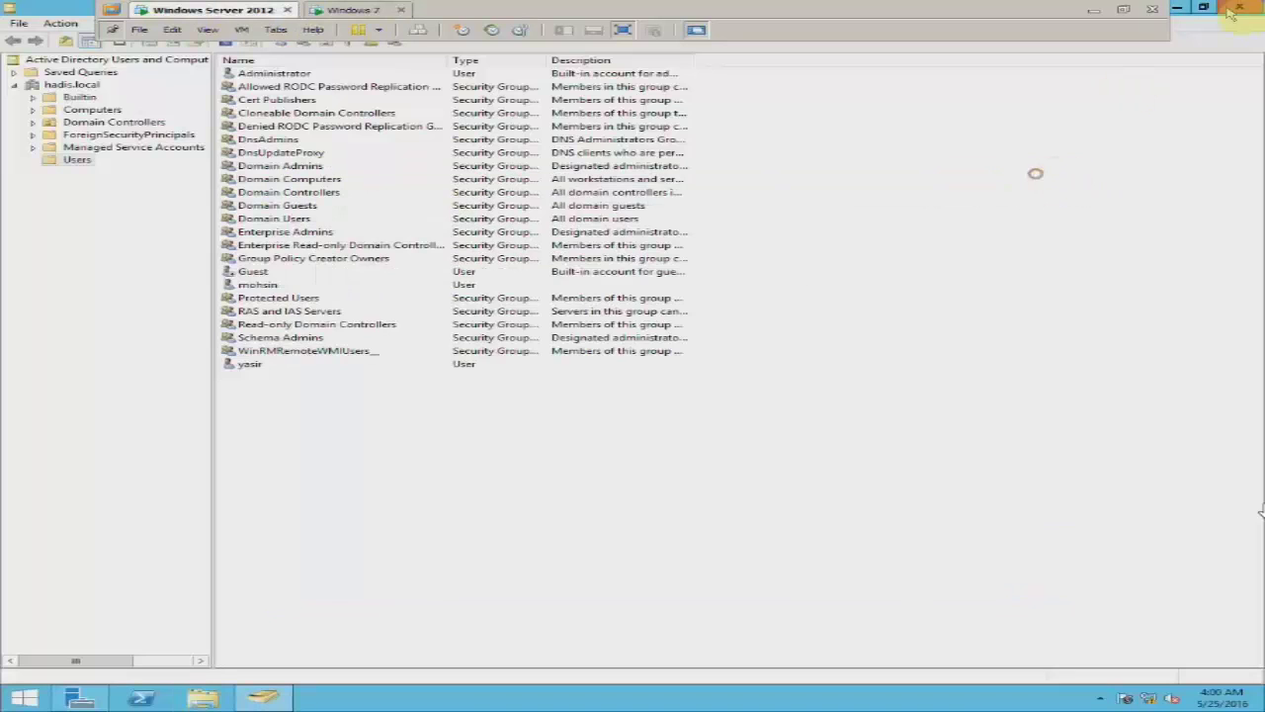
key(alt+F4)
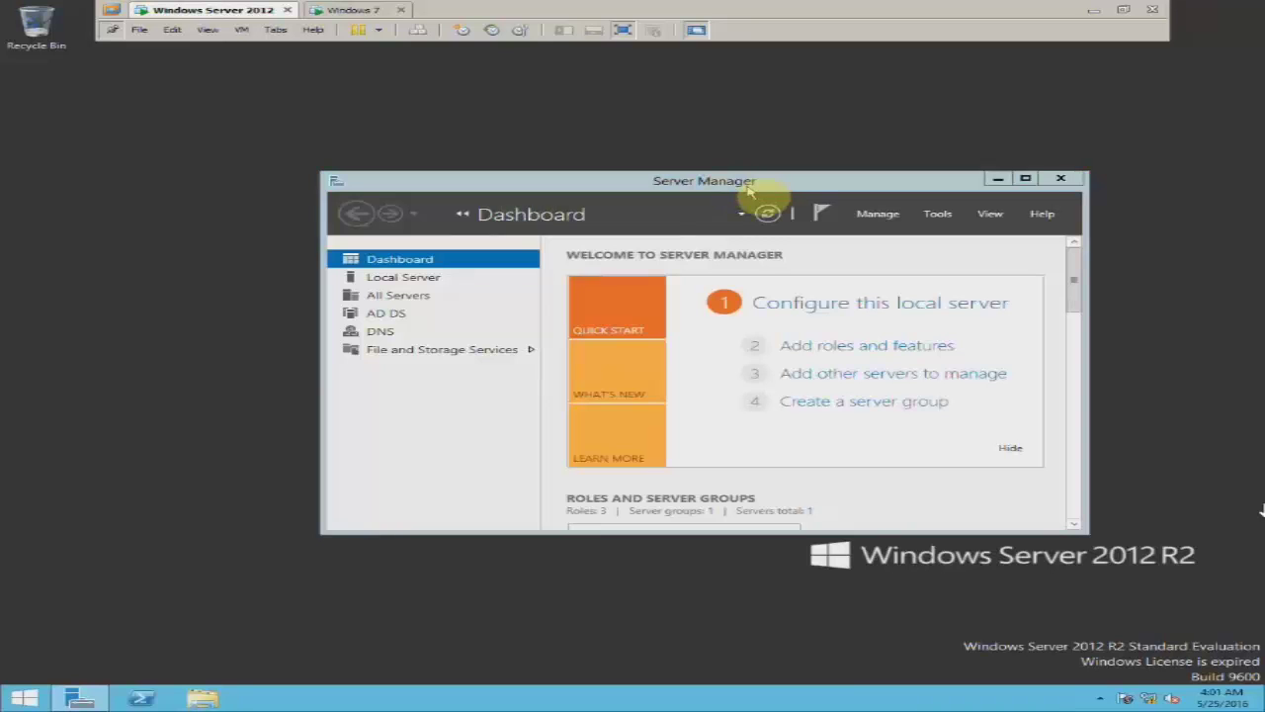
Open This PC on the server and compare Local Disk (C:) free space with the client's mapped Z: drive.
key(super+e)
click(838, 423)
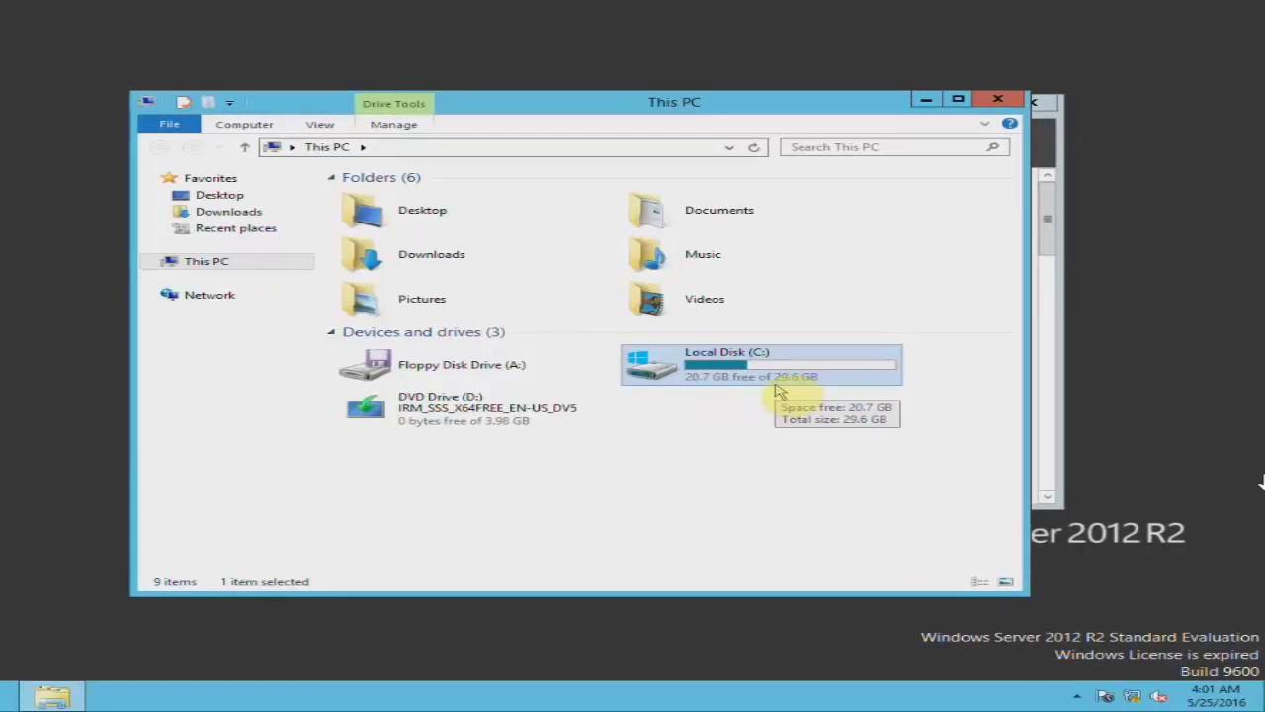
click(345, 9)
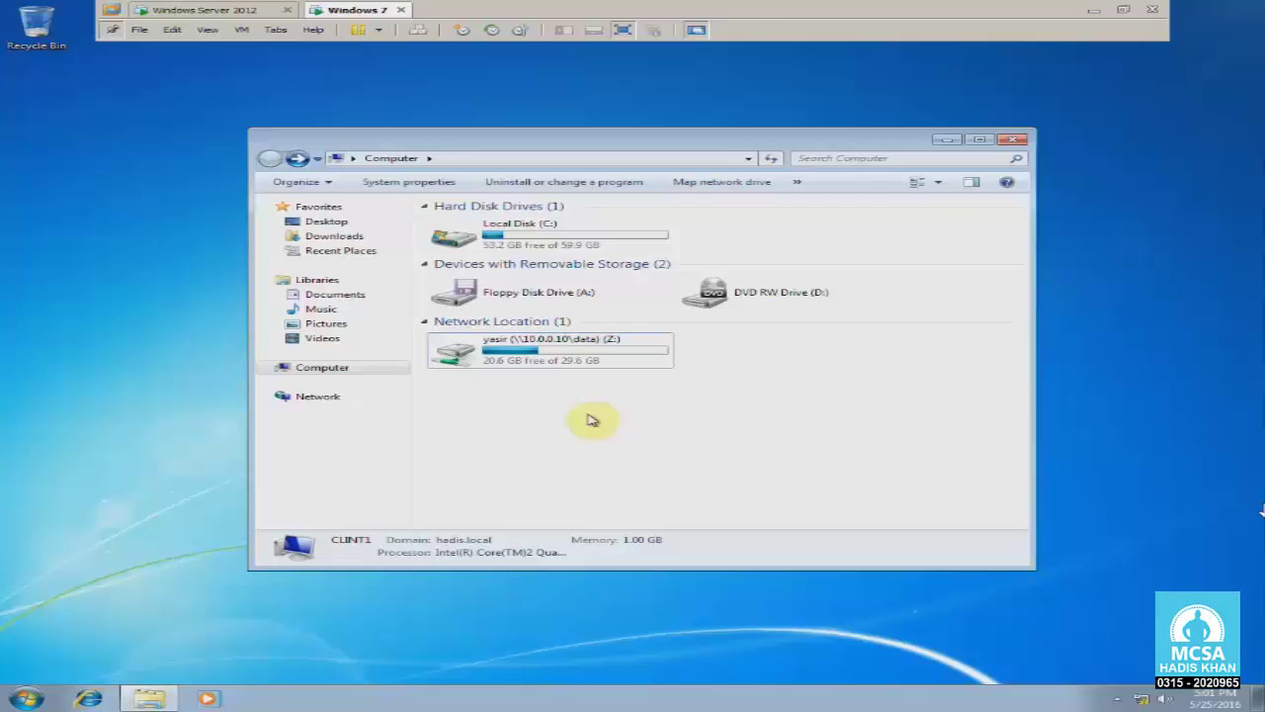
click(232, 10)
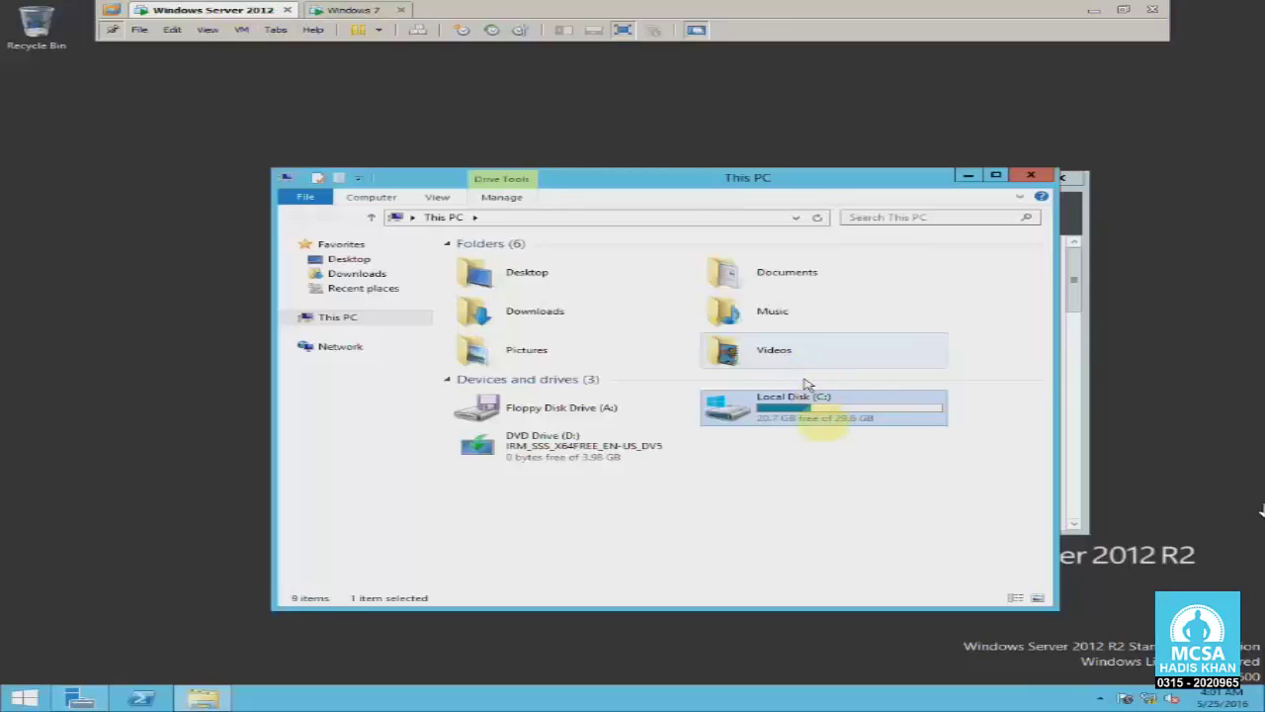
click(838, 460)
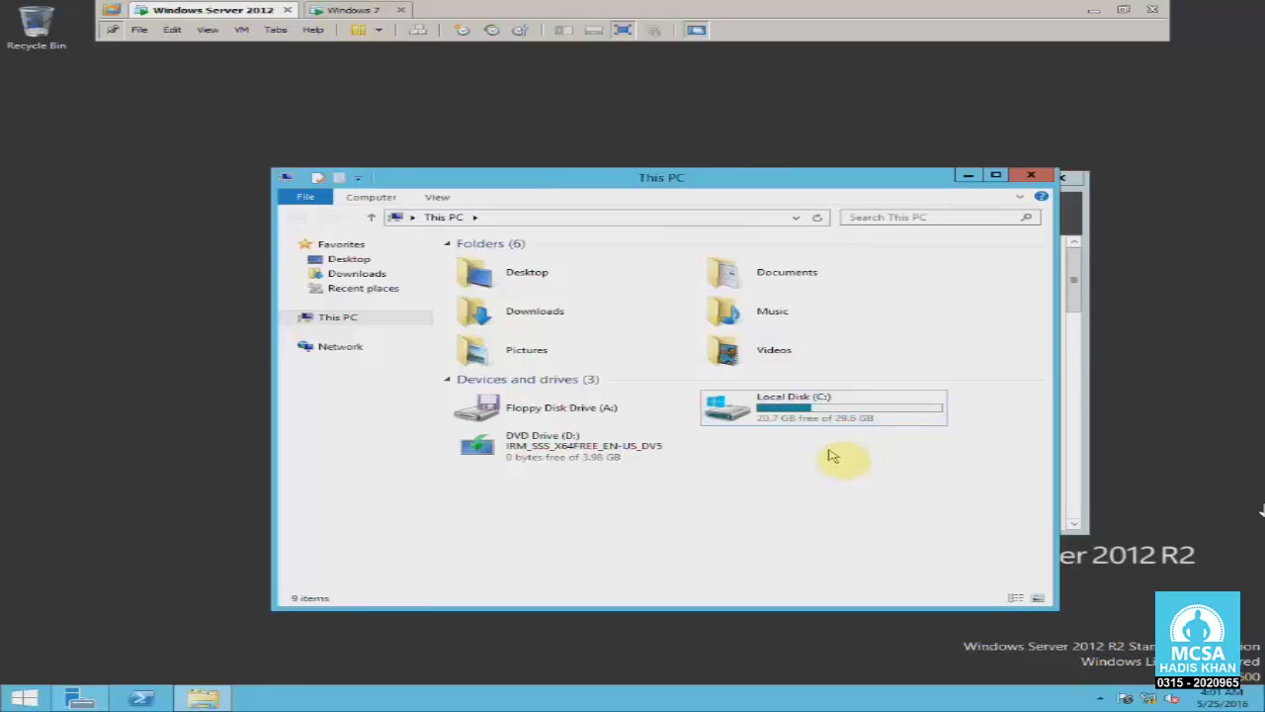
In the Local Disk (C:) quota properties, enable quota management and deny disk space to users exceeding the quota limit.
right_click(808, 403)
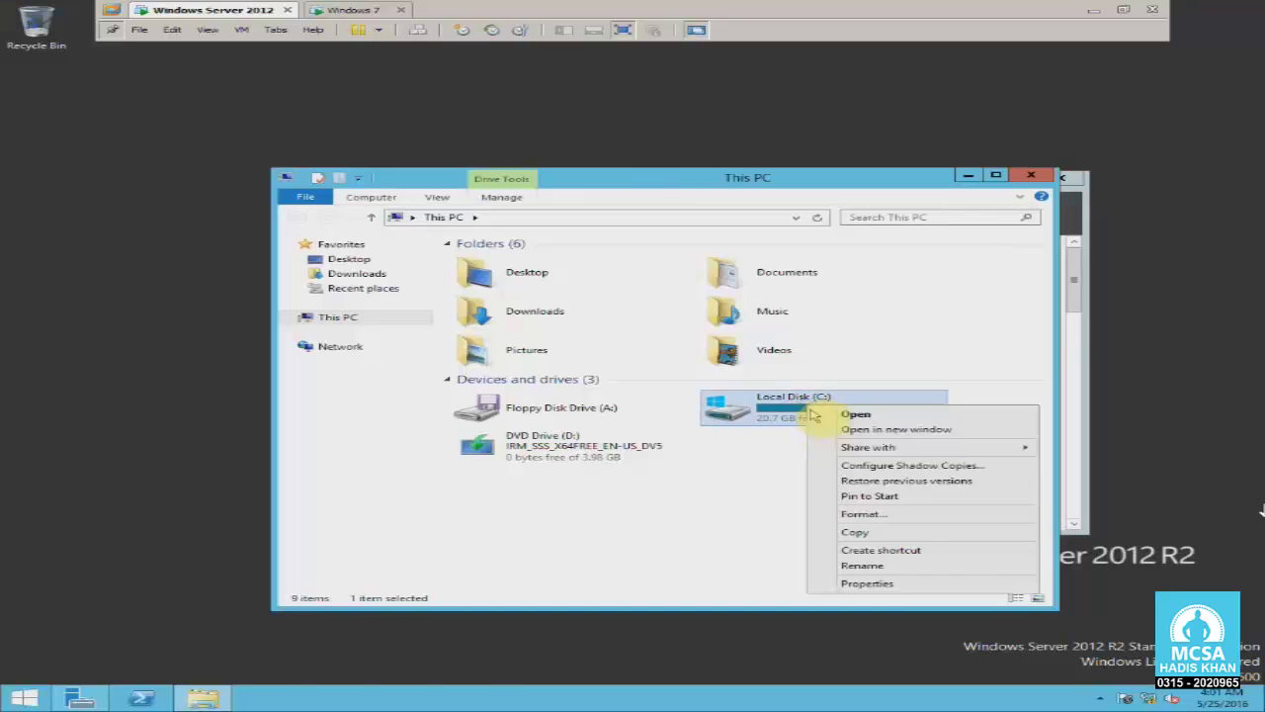
click(942, 587)
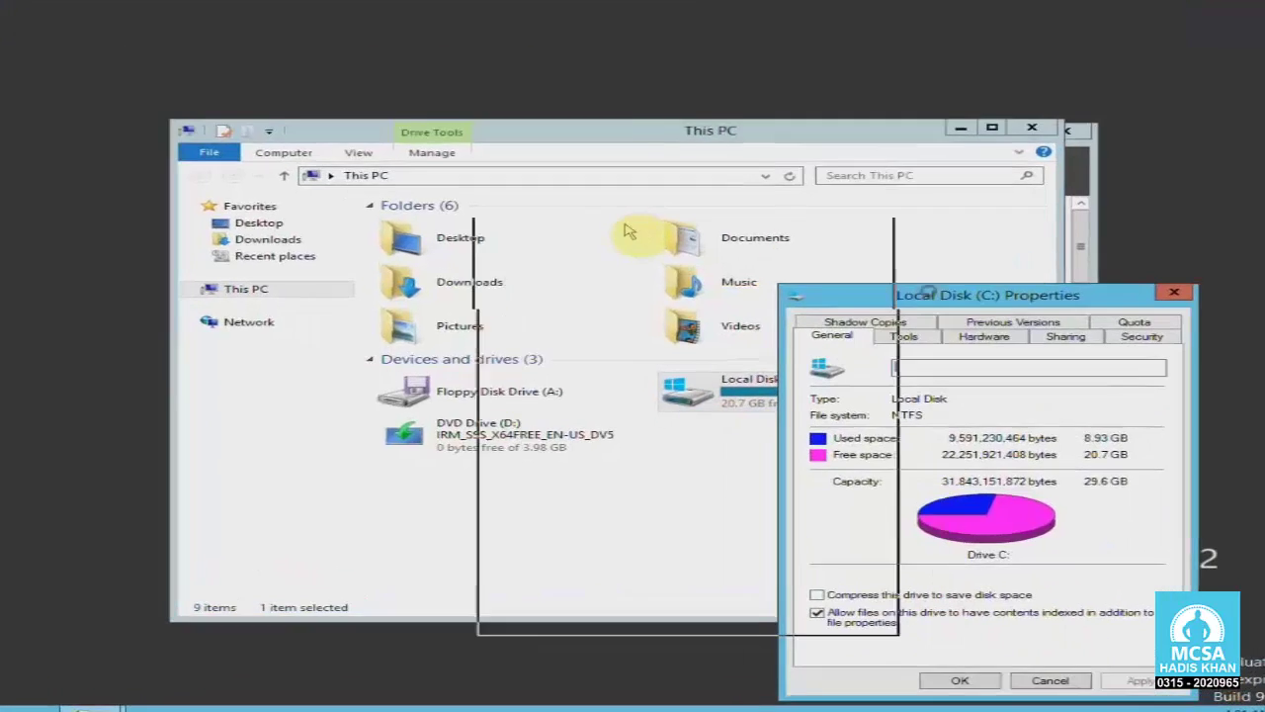
drag(964, 322, 691, 263)
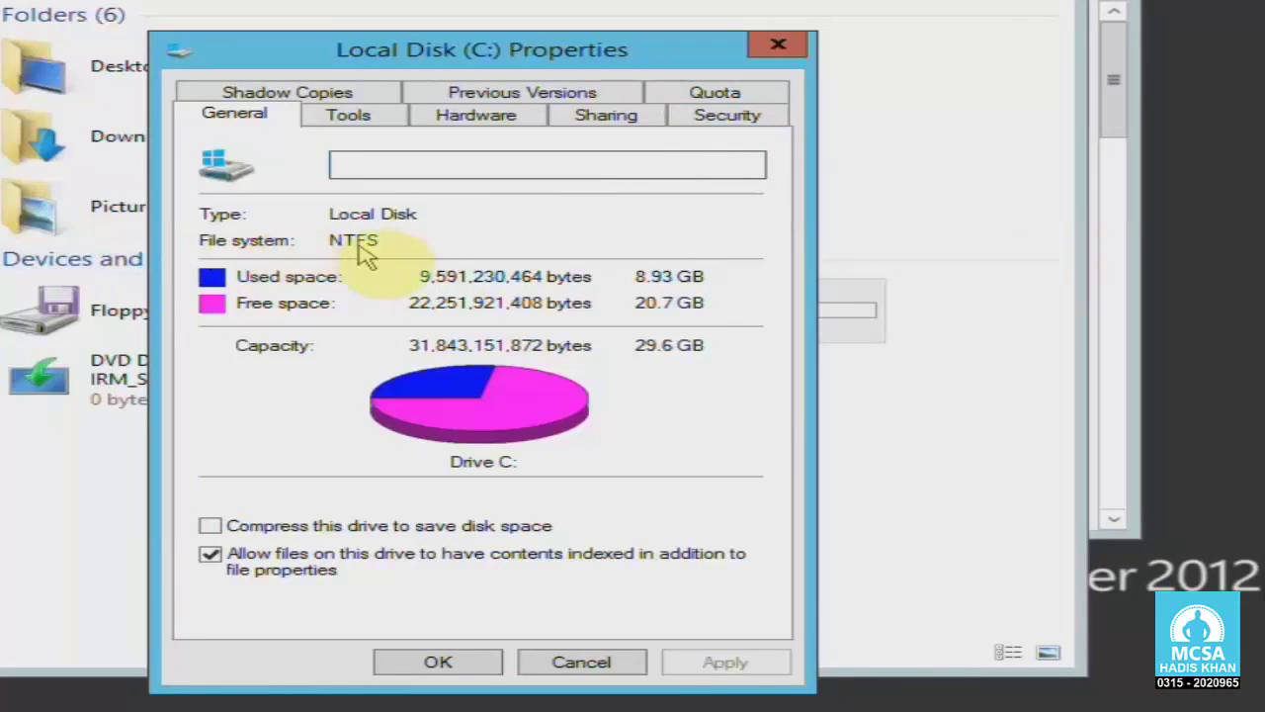
click(715, 92)
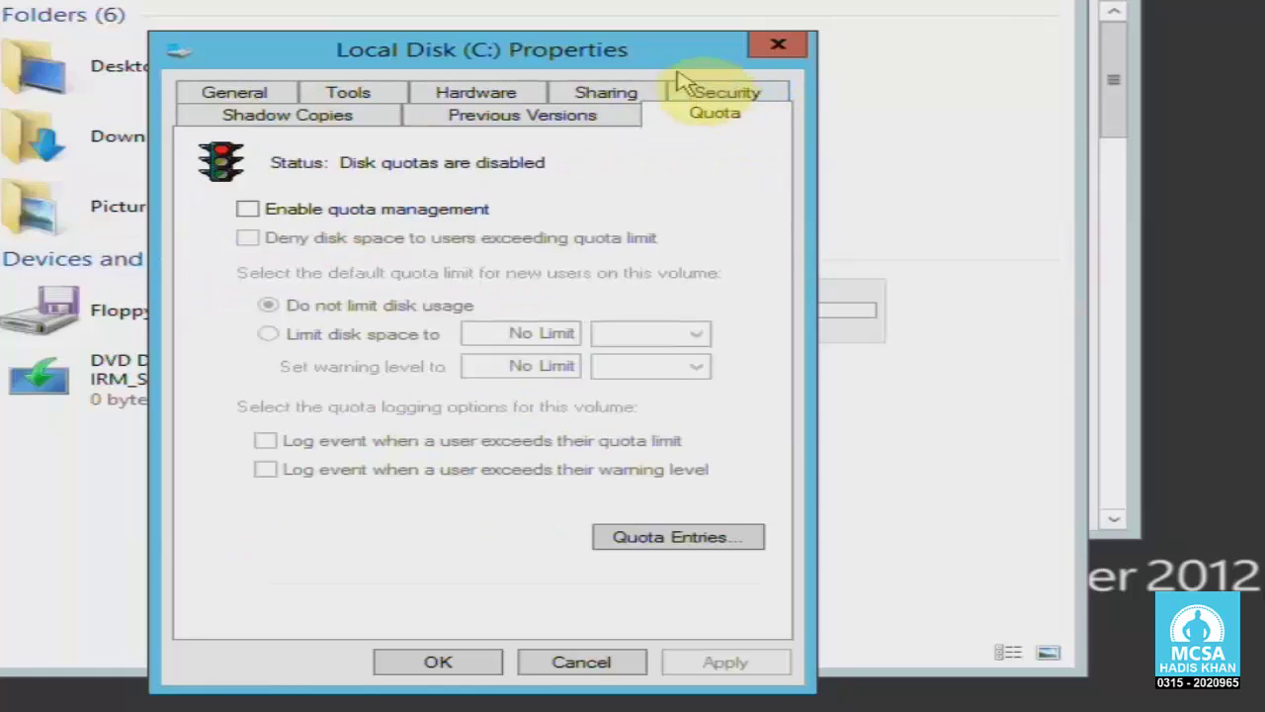
drag(699, 44, 723, 2)
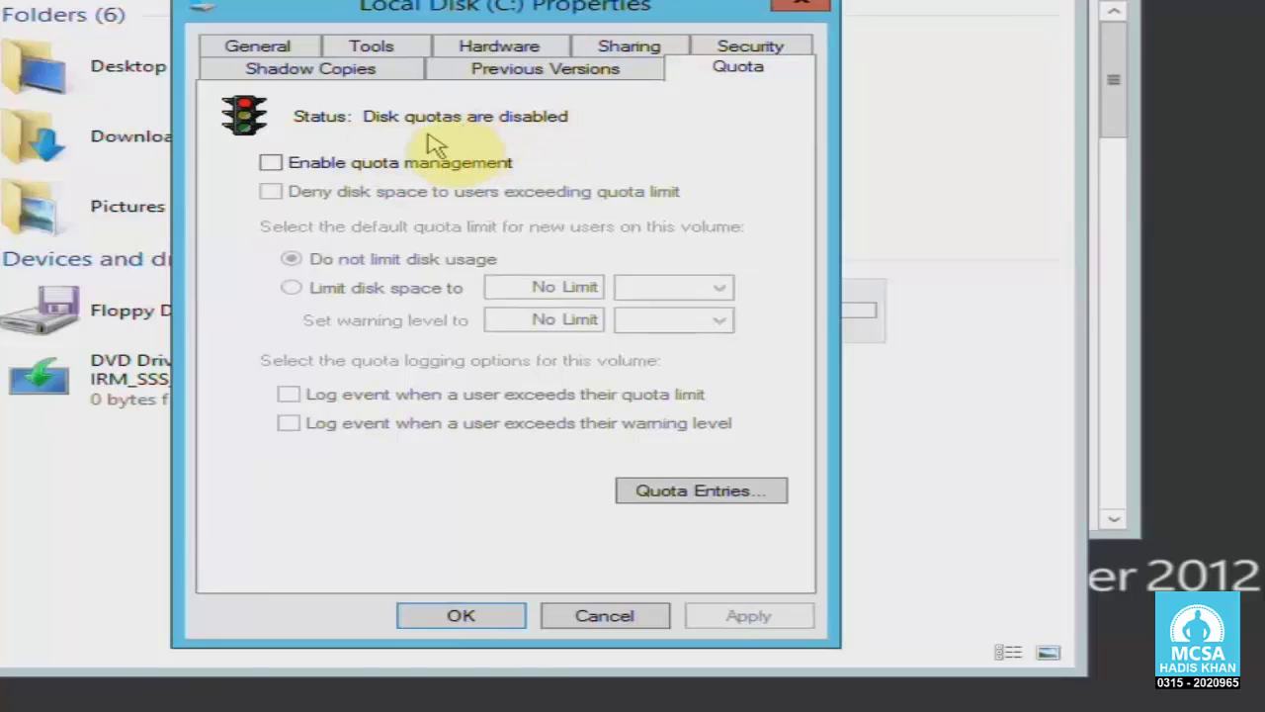
click(324, 164)
click(334, 193)
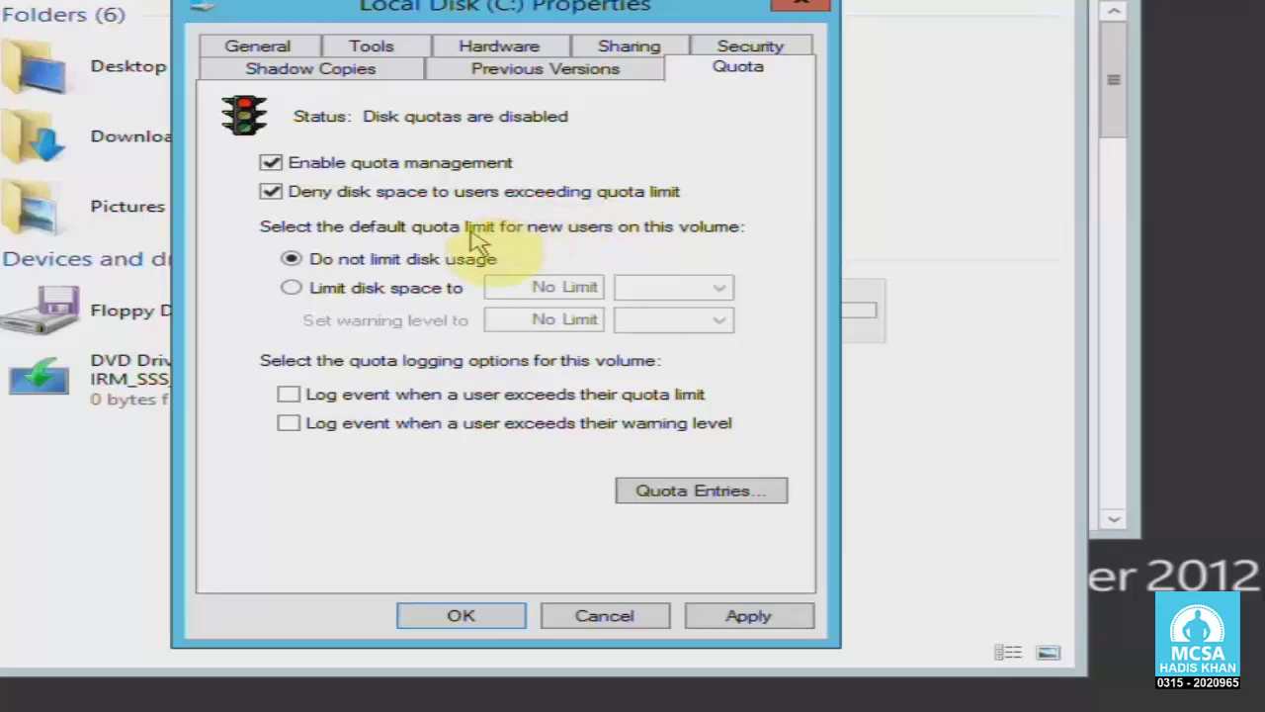
Try a default disk space limit of 1 MB for new users and go back to not limiting disk usage.
click(405, 287)
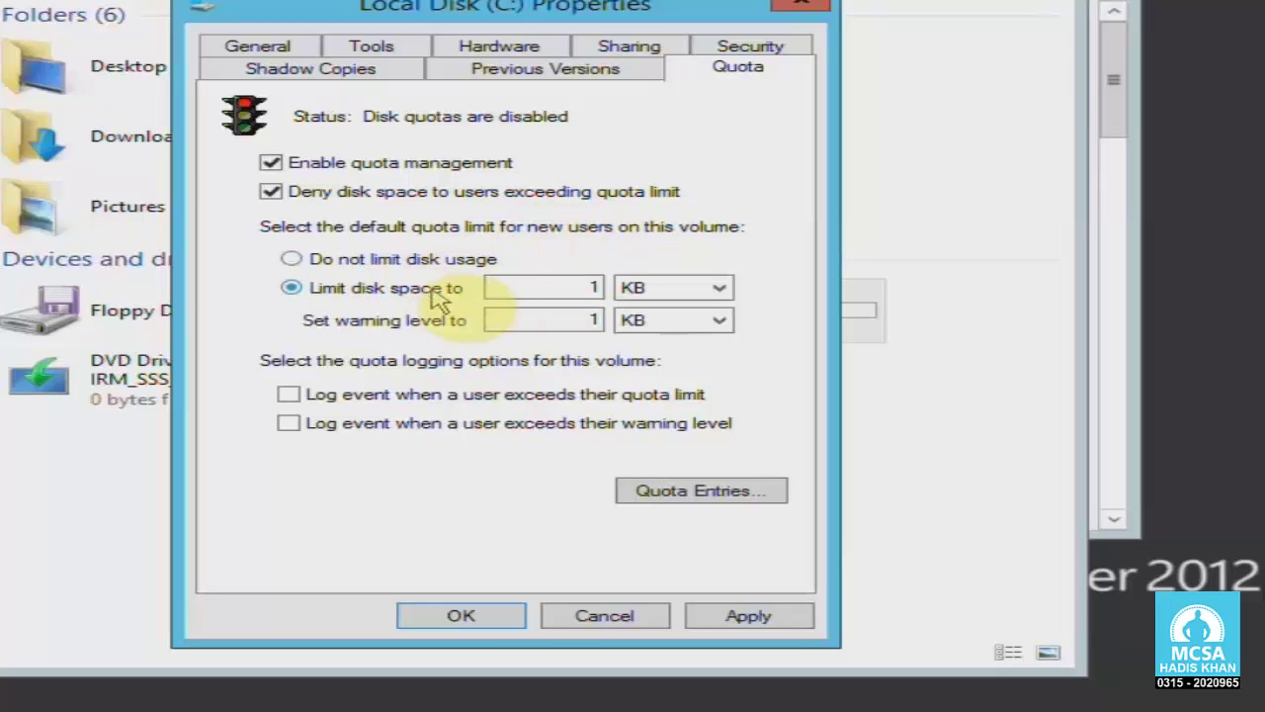
drag(545, 287, 605, 287)
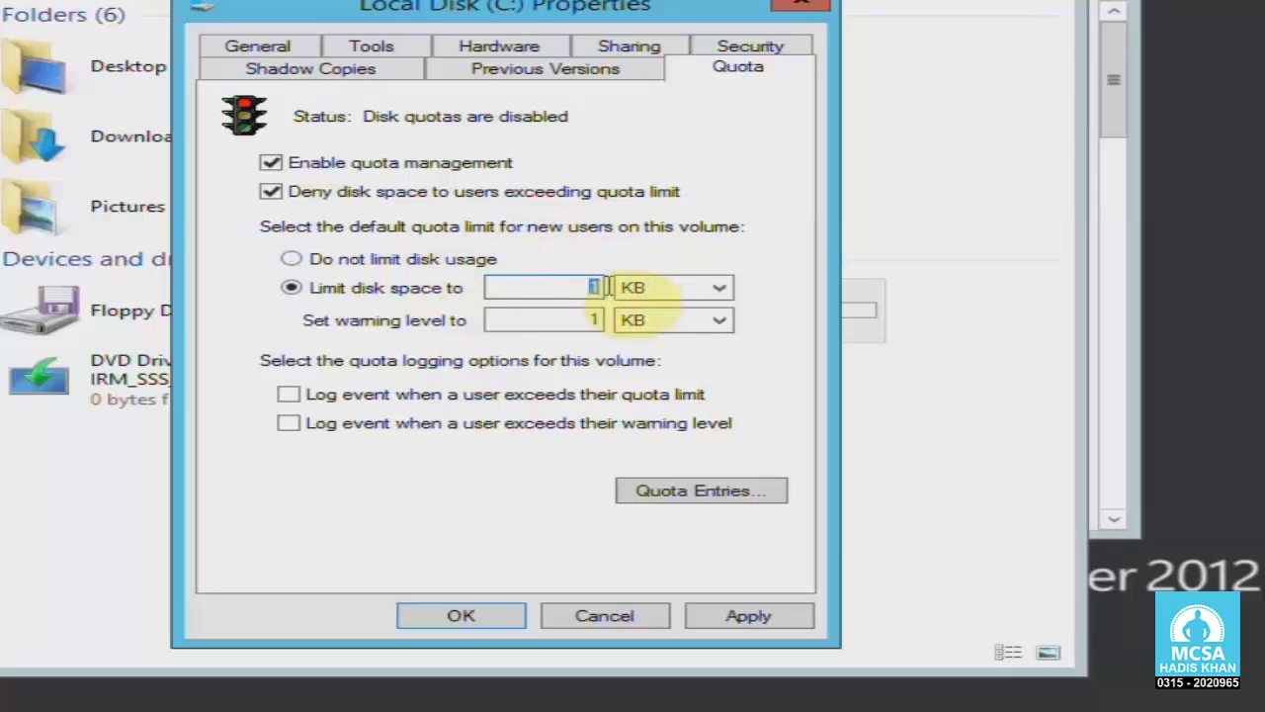
click(667, 288)
click(670, 319)
drag(602, 288, 534, 287)
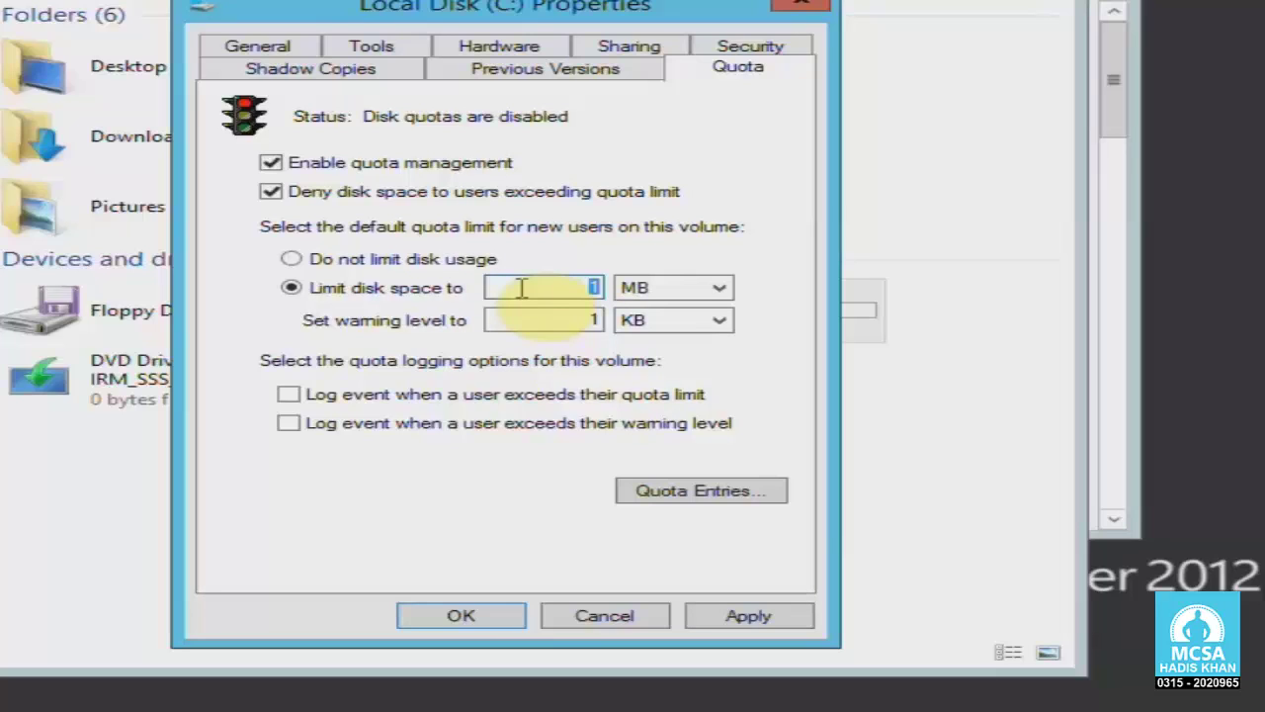
click(341, 260)
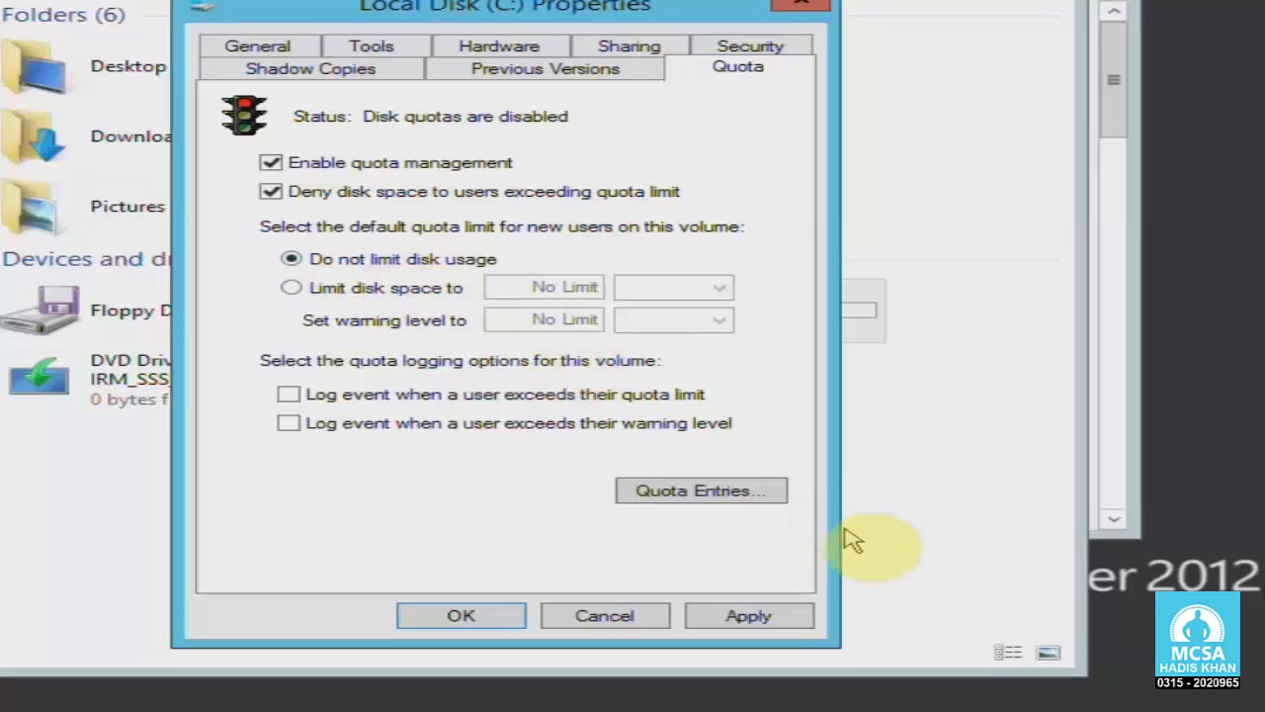
Open the quota entries for the C: drive and move their window fully into view.
click(776, 494)
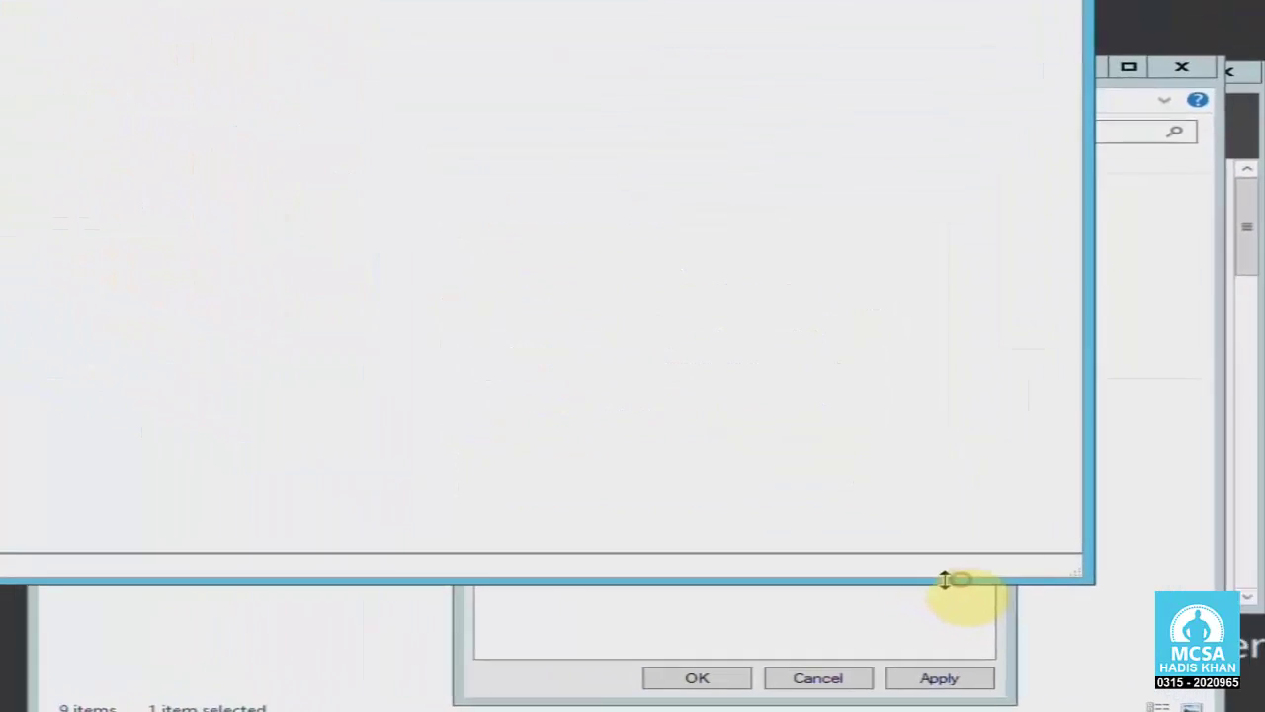
drag(71, 45, 274, 220)
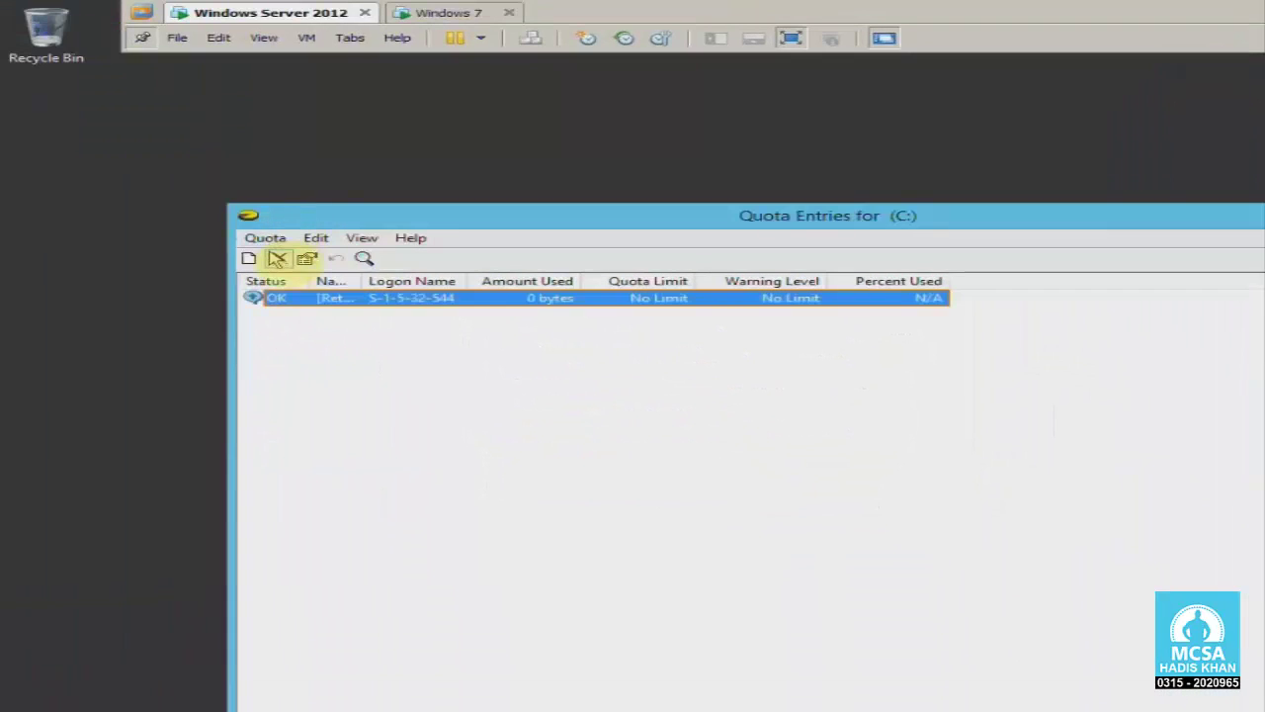
click(265, 238)
click(450, 219)
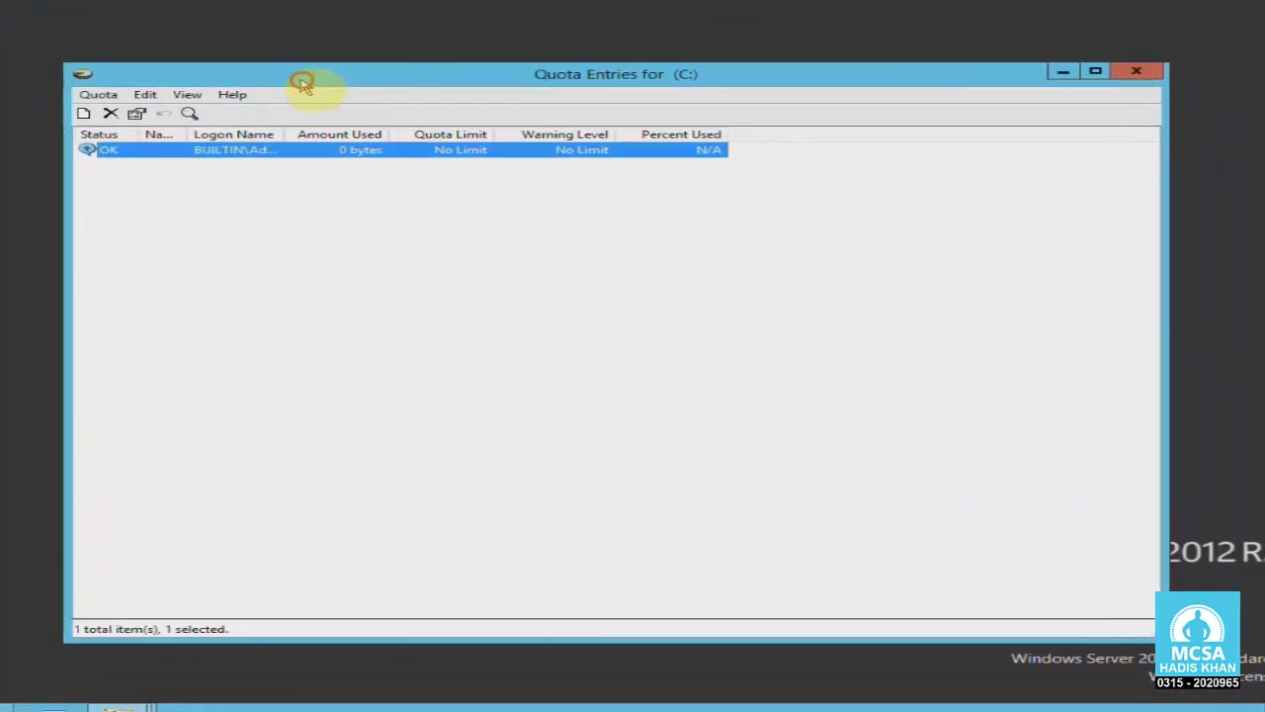
drag(301, 84, 289, 75)
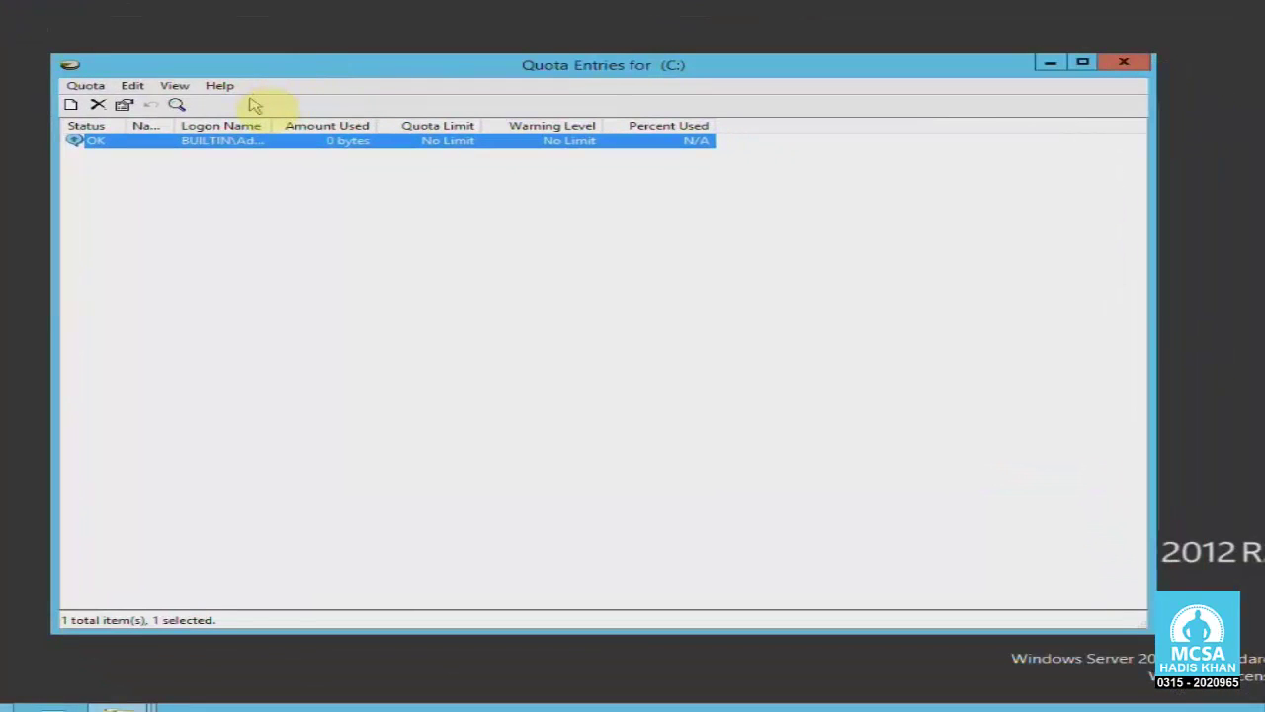
click(86, 86)
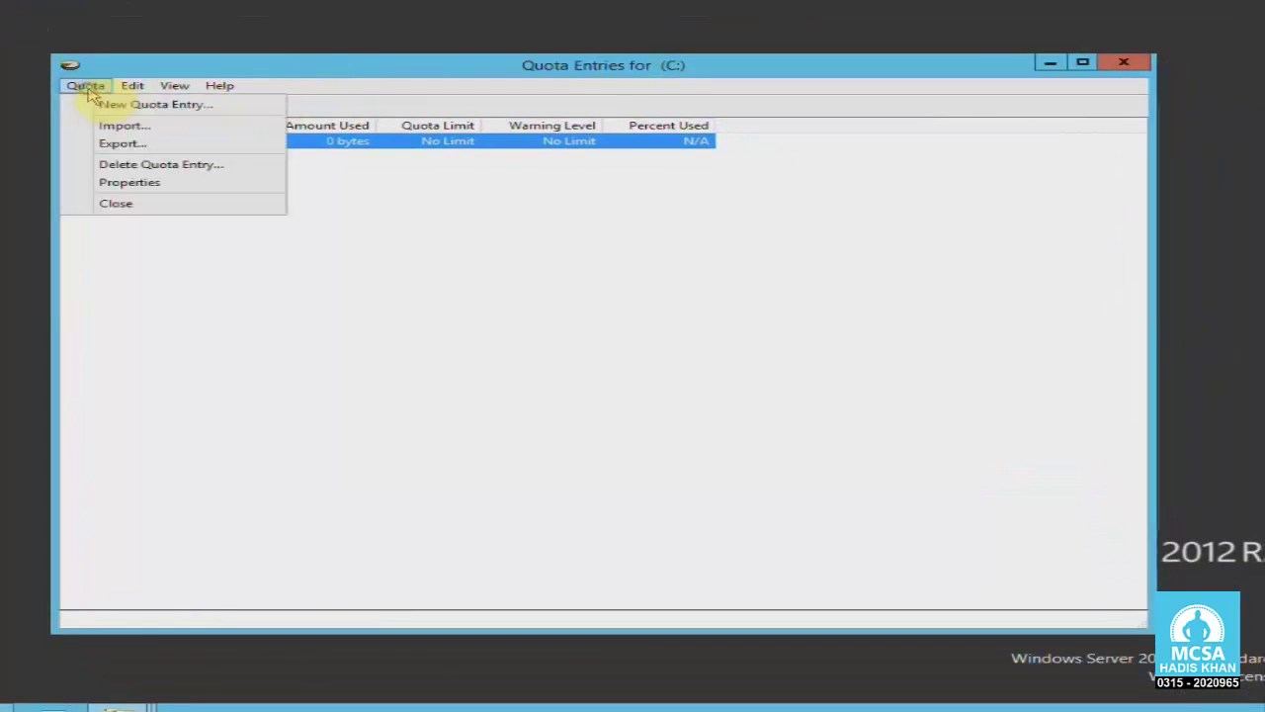
click(133, 105)
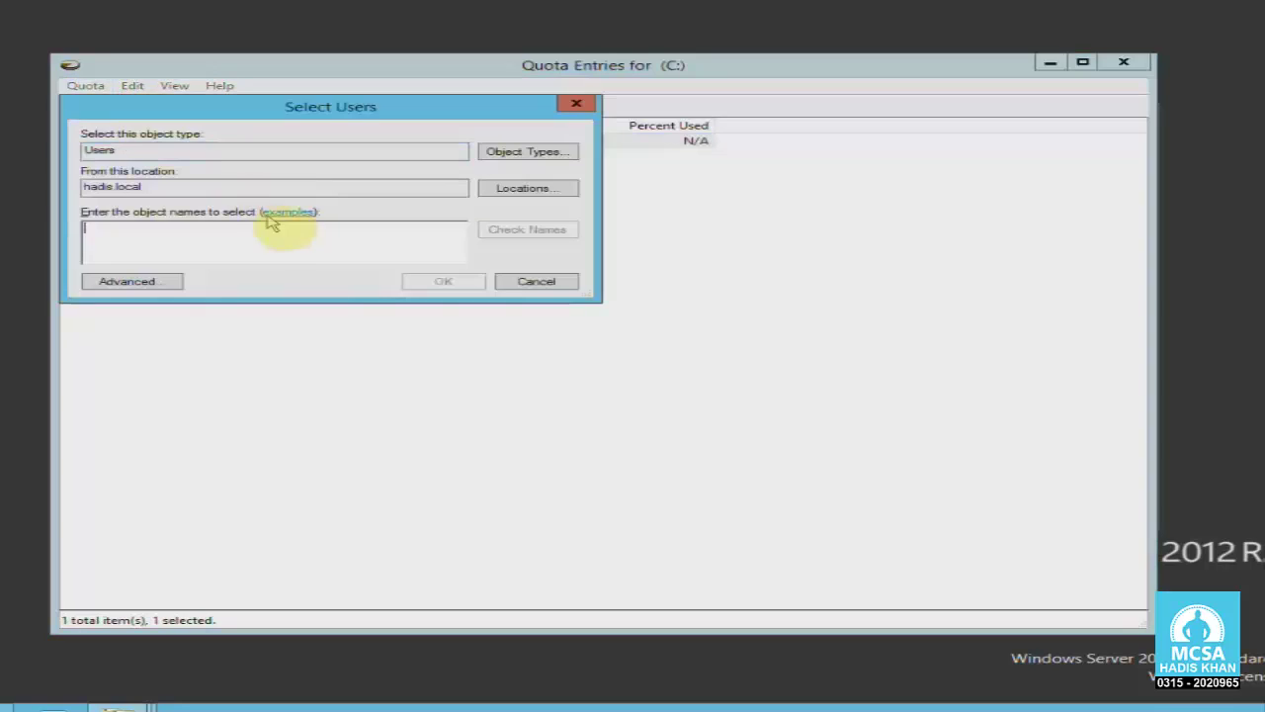
click(273, 238)
text(mohsin)
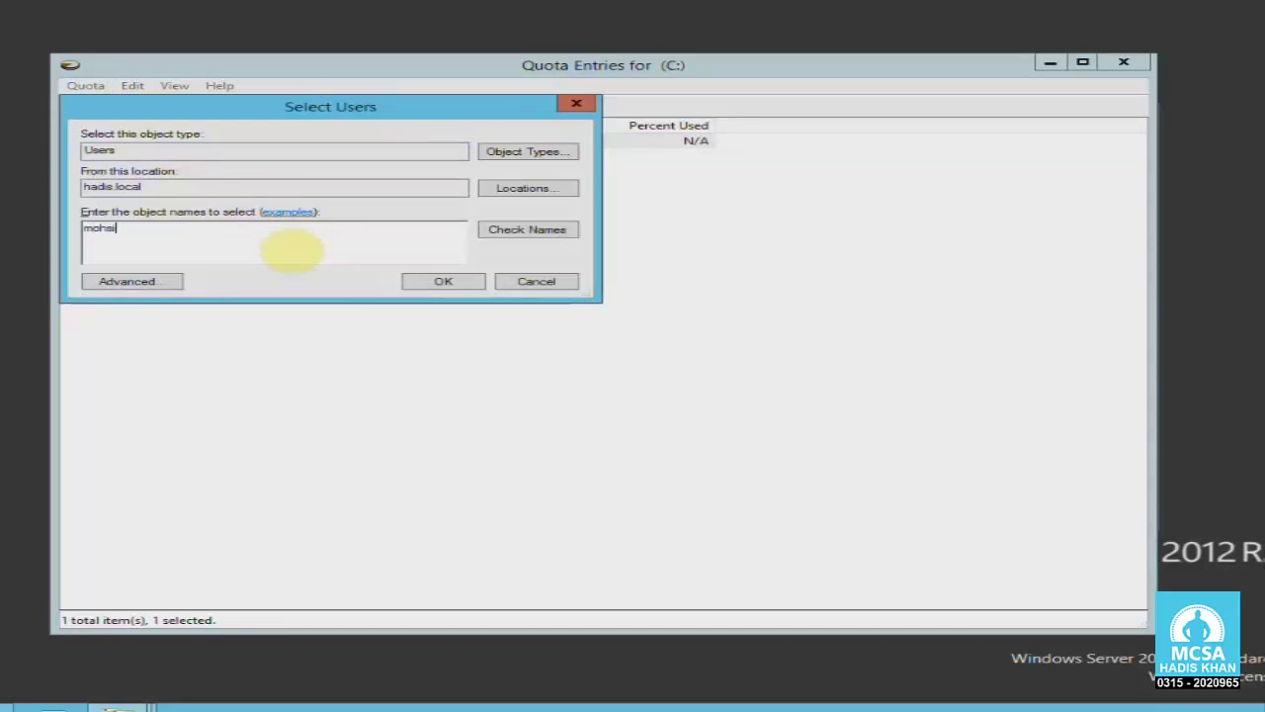
click(534, 237)
click(478, 282)
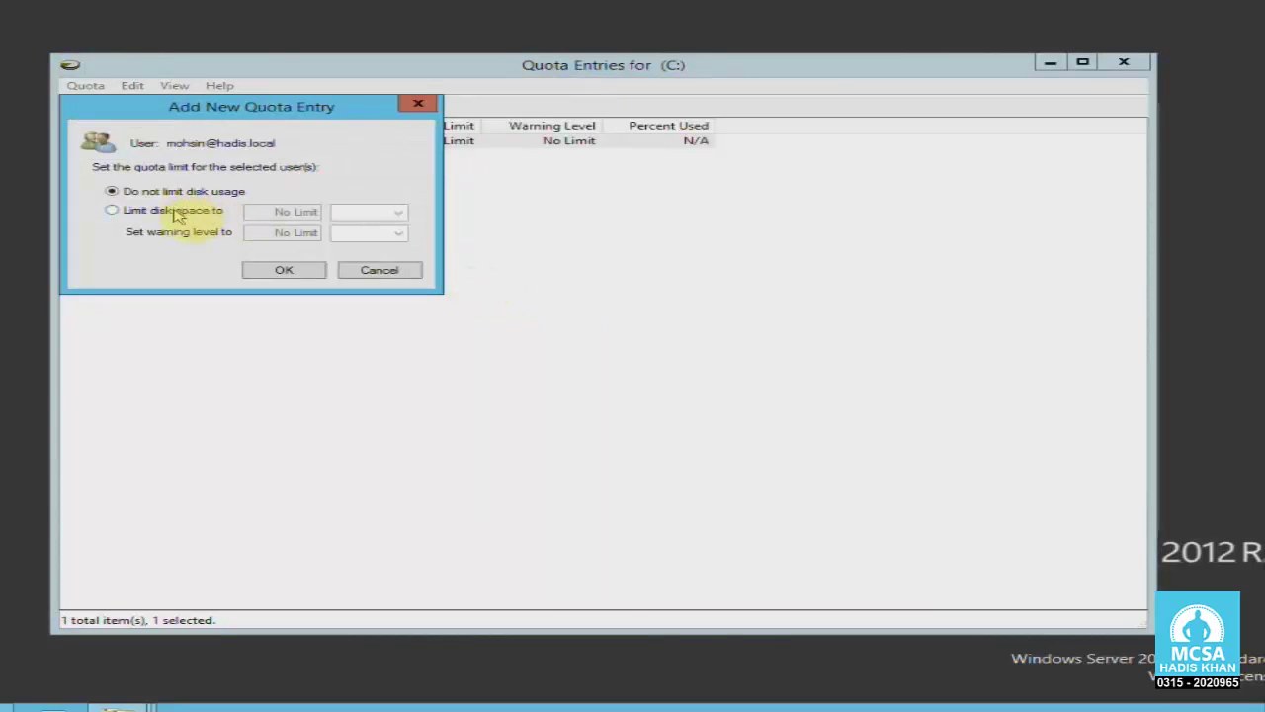
click(181, 213)
drag(315, 122, 390, 173)
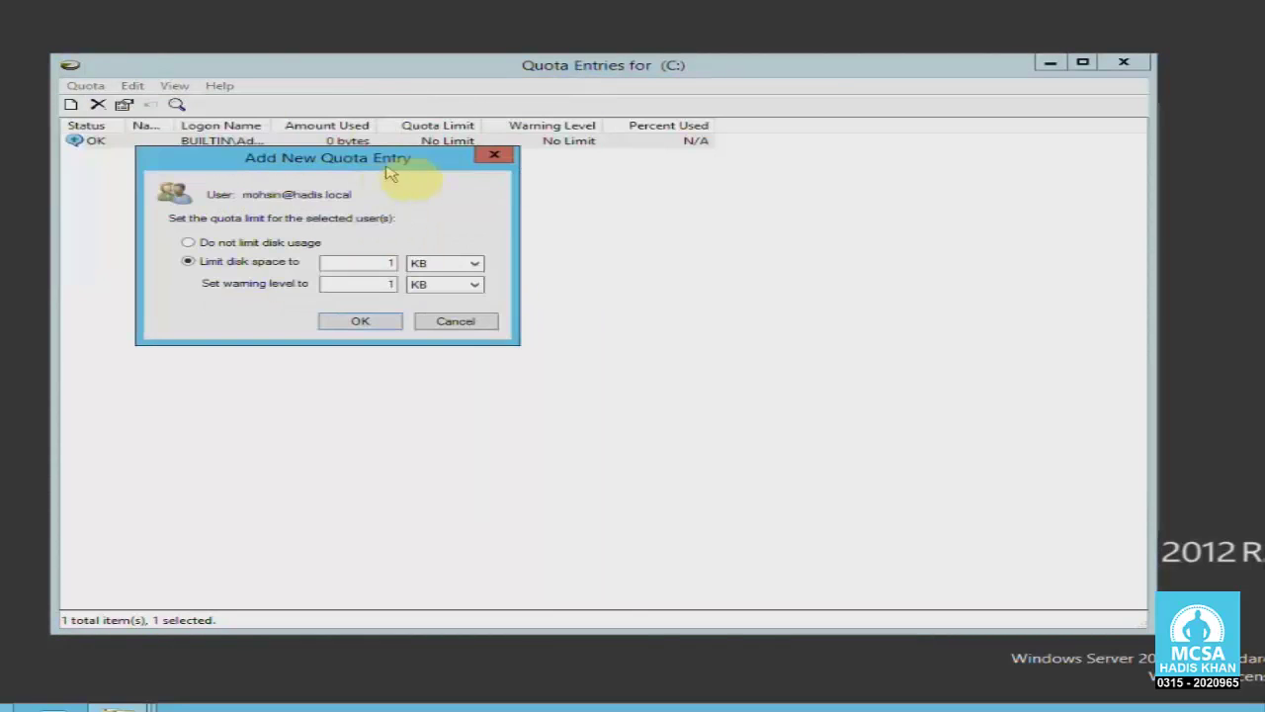
click(469, 322)
Start a new quota entry for the hadis.local user whose home folder is mapped as Z: on the client.
click(85, 85)
click(89, 105)
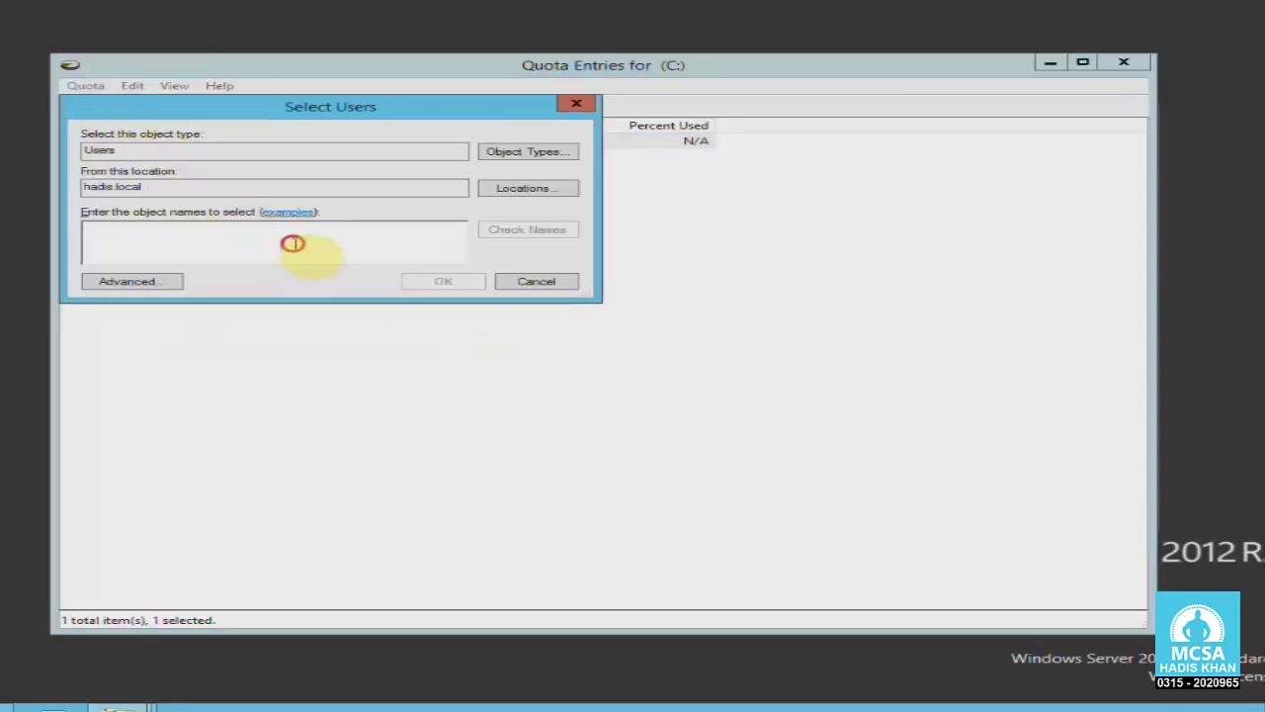
text(yasir)
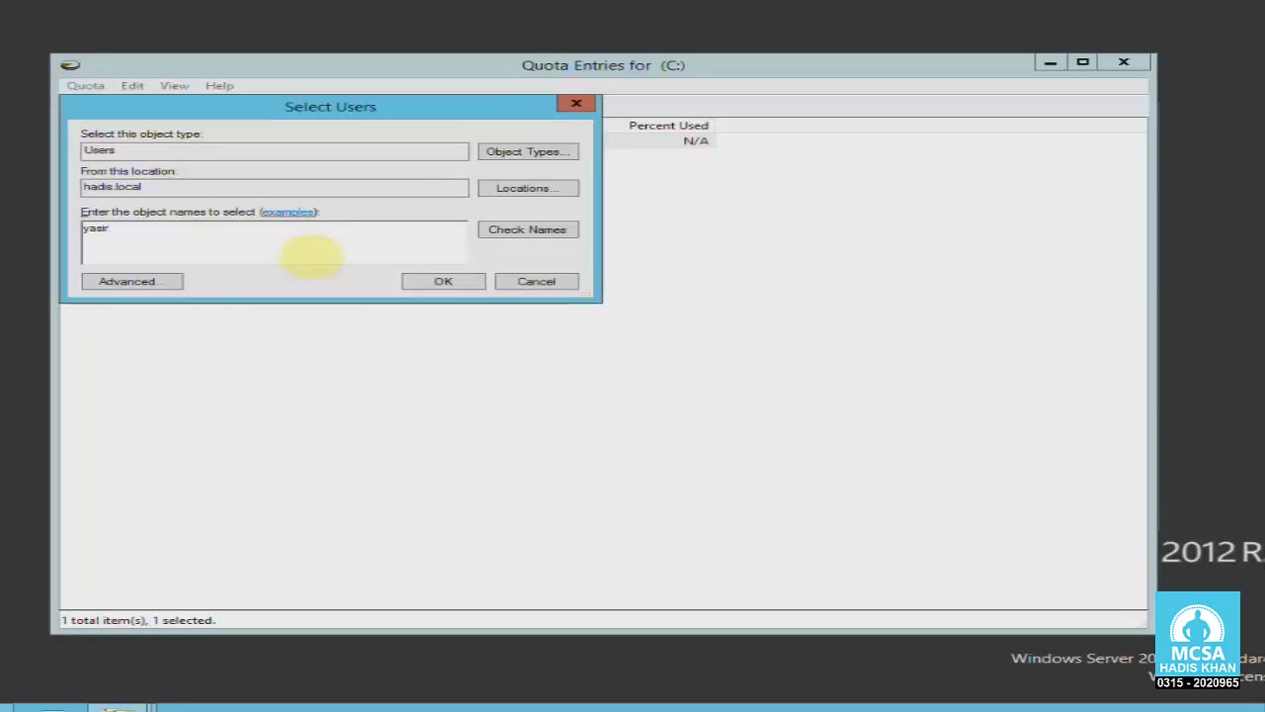
click(546, 238)
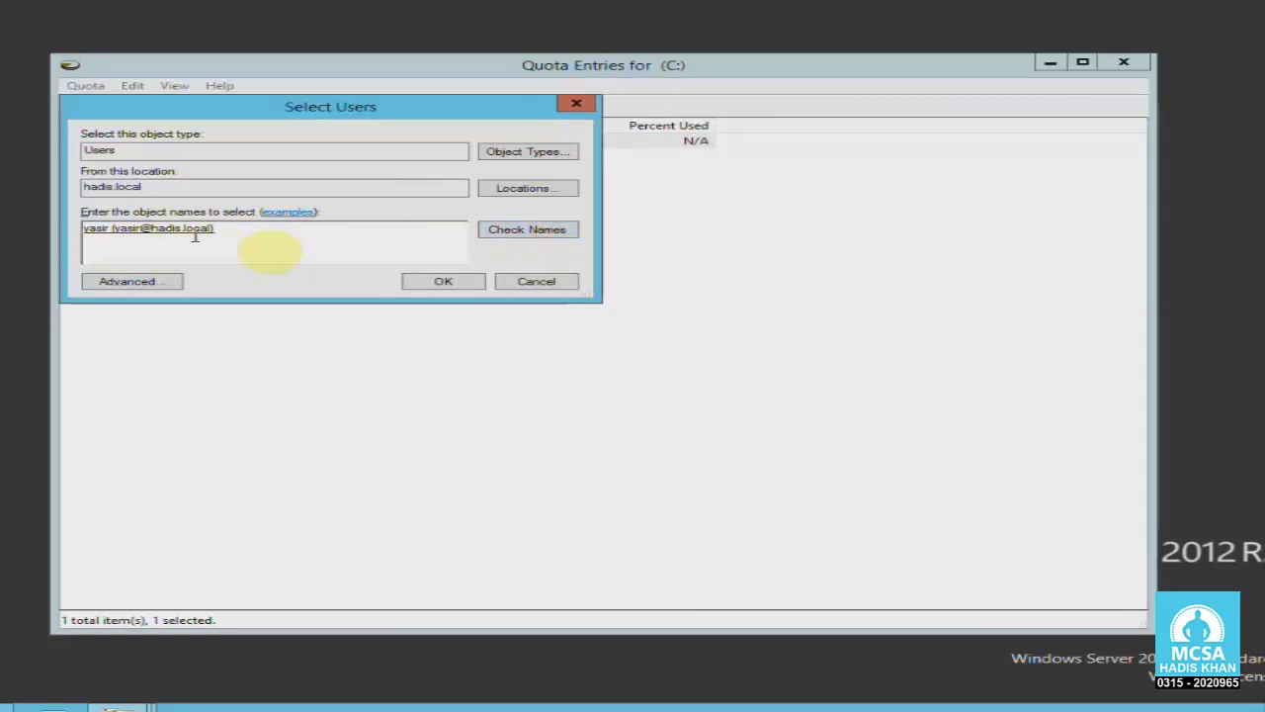
click(472, 283)
Limit the selected user's disk space to 1 GB in the new quota entry.
click(196, 212)
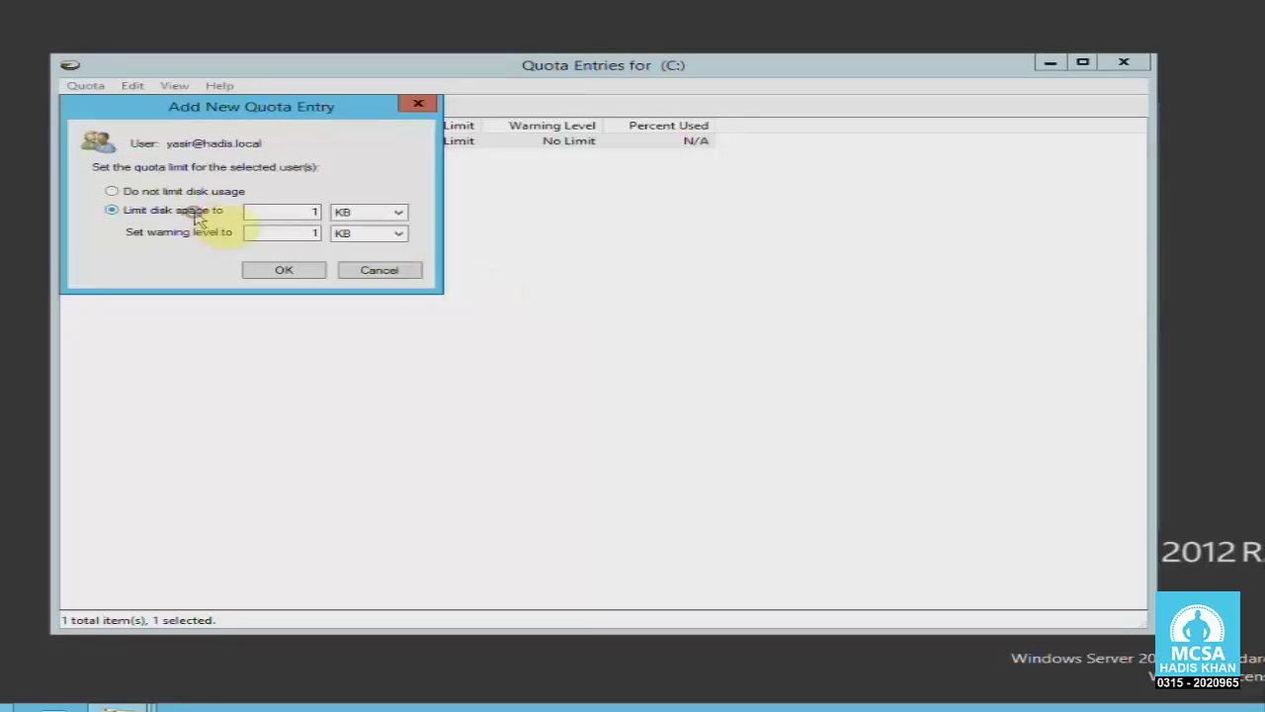
click(269, 214)
click(381, 211)
click(365, 229)
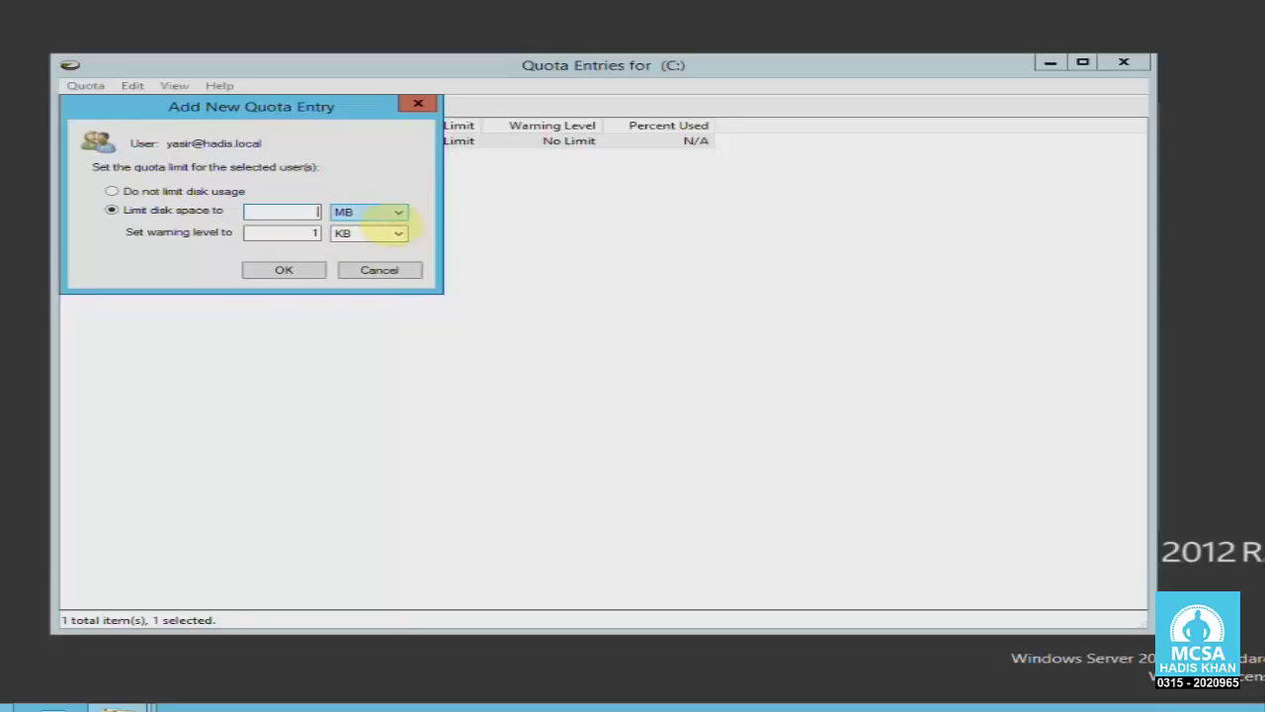
text(1)
click(355, 211)
click(383, 247)
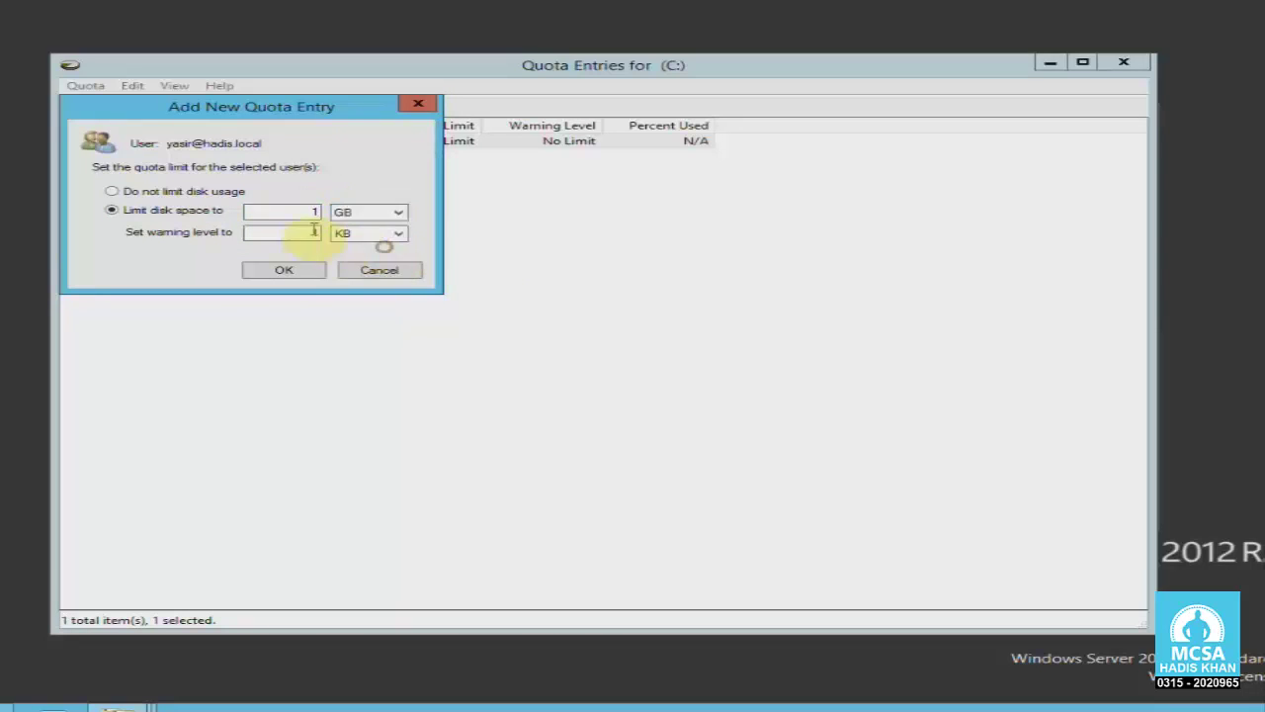
Set the user's warning level to 900 MB and save the quota entry.
double_click(287, 233)
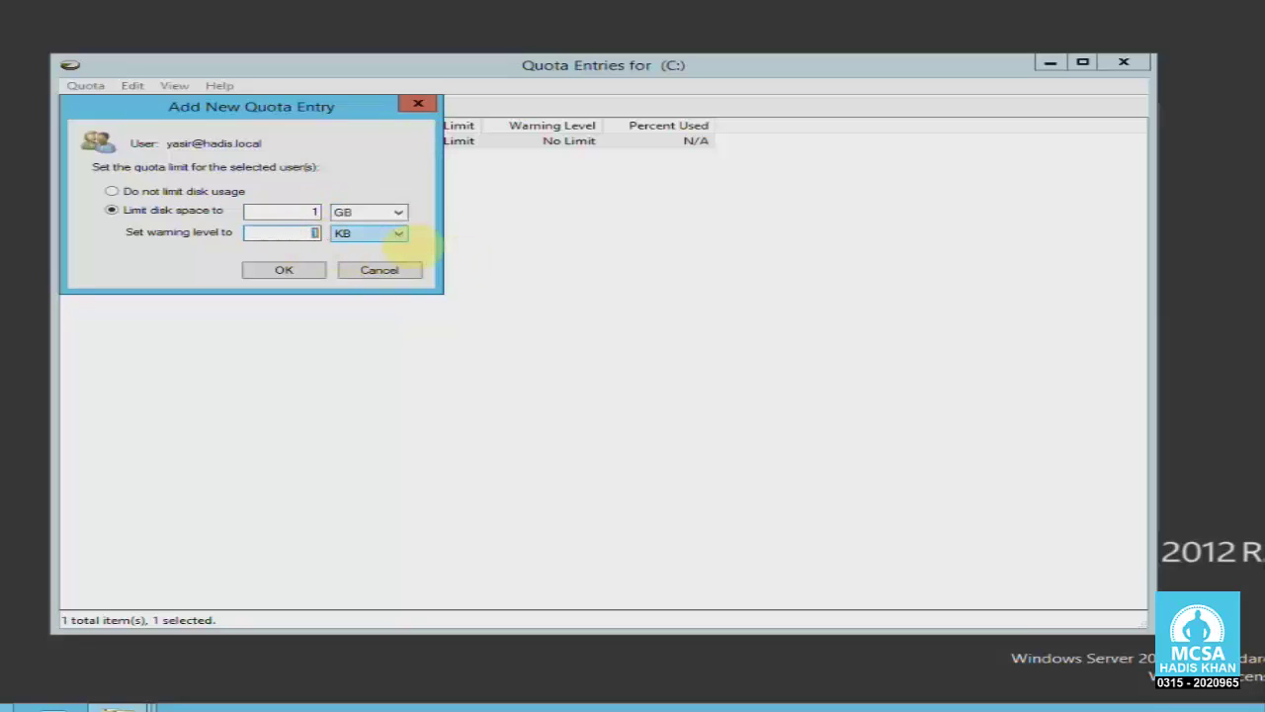
text(900)
click(367, 233)
click(367, 253)
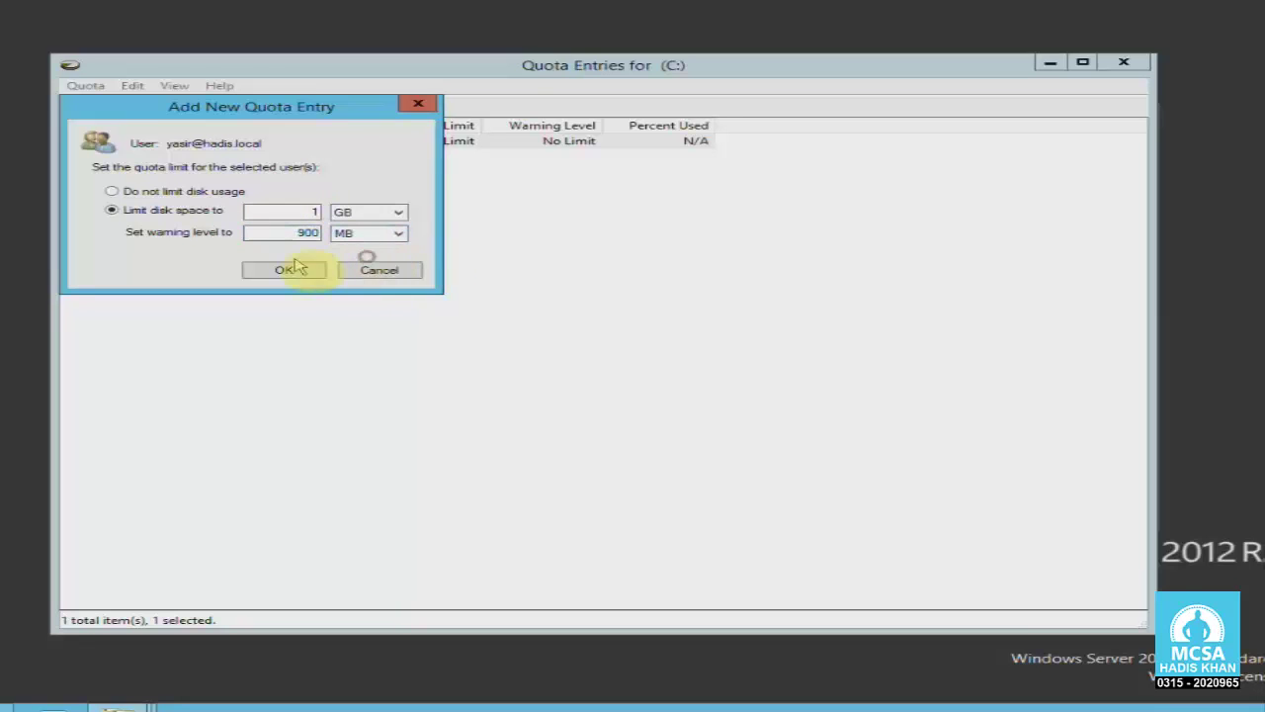
click(284, 271)
click(148, 141)
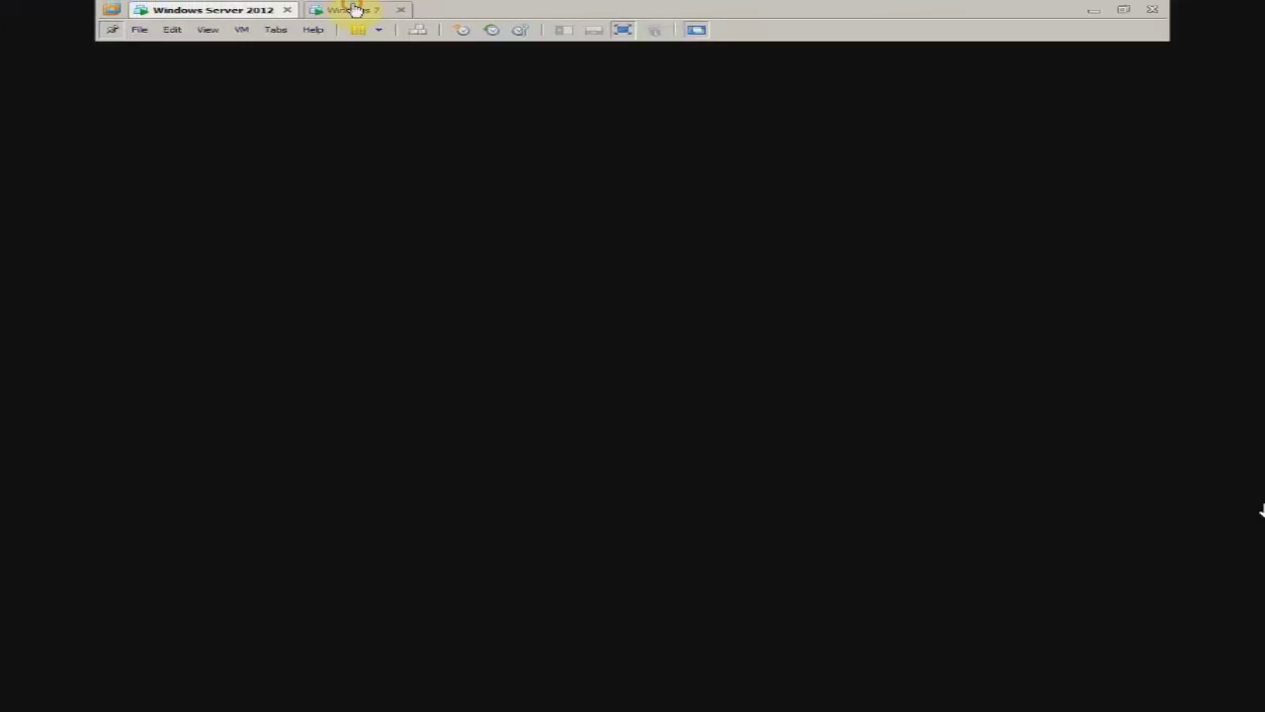
Switch to the Windows 7 client and refresh the Computer window to check the mapped drive's capacity.
click(356, 9)
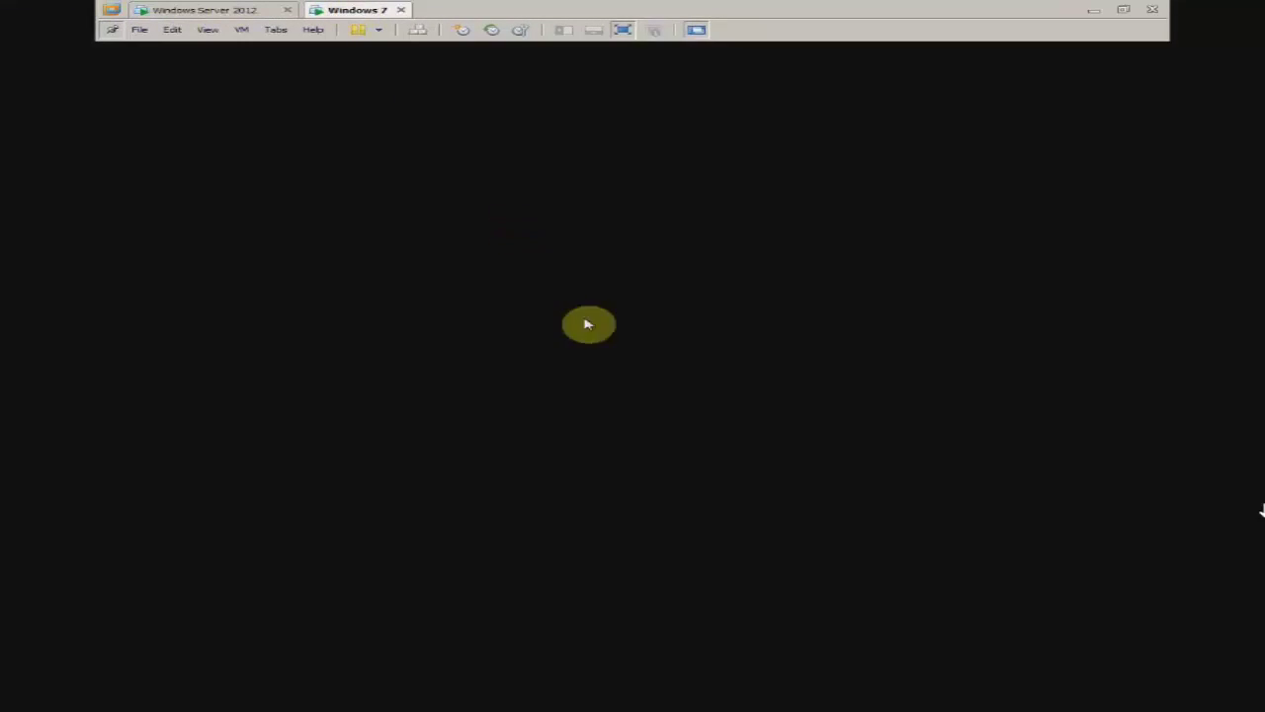
right_click(628, 393)
click(721, 442)
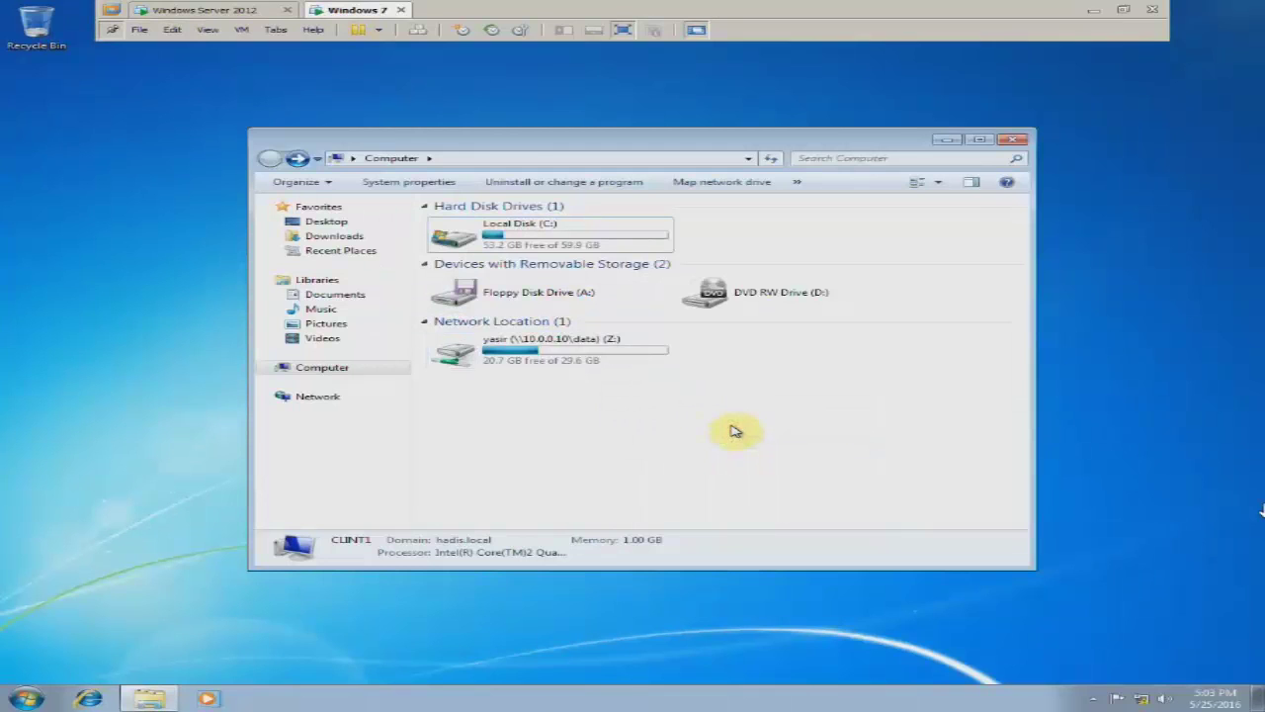
Return to Windows Server 2012, close the quota entries, and apply and confirm enabling the quota system on C:.
click(264, 9)
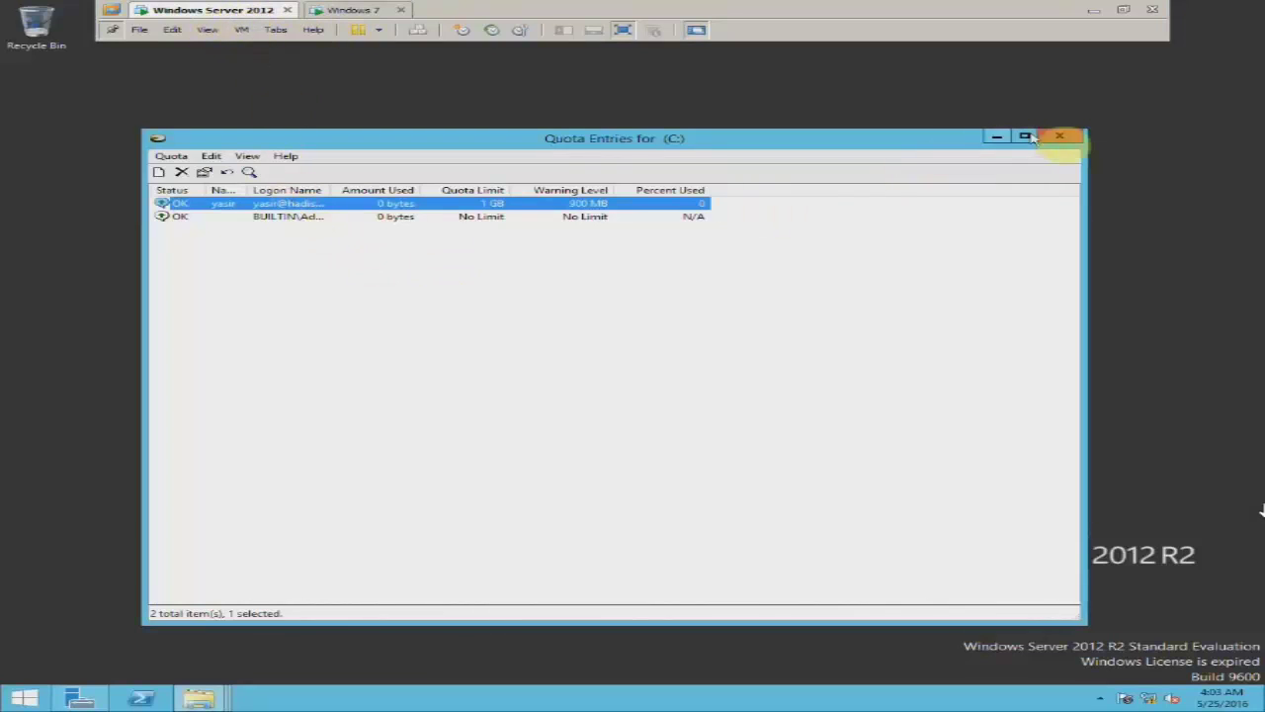
click(1059, 136)
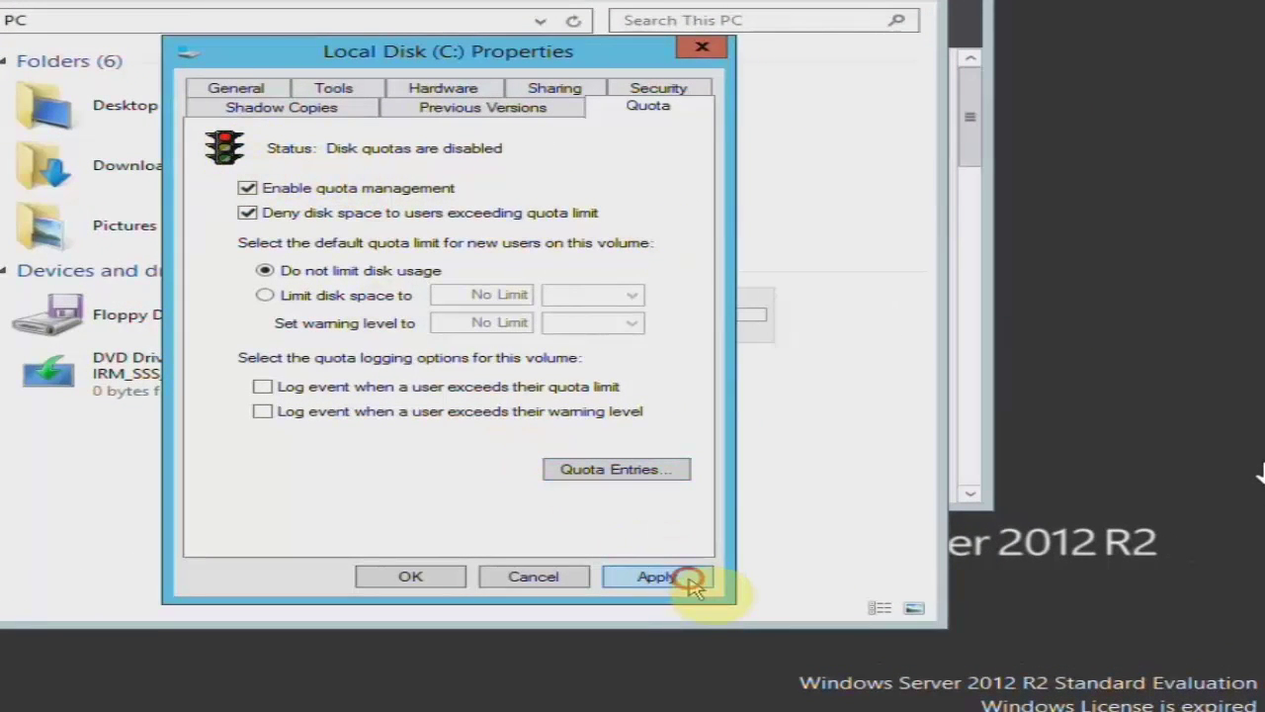
click(656, 576)
click(460, 333)
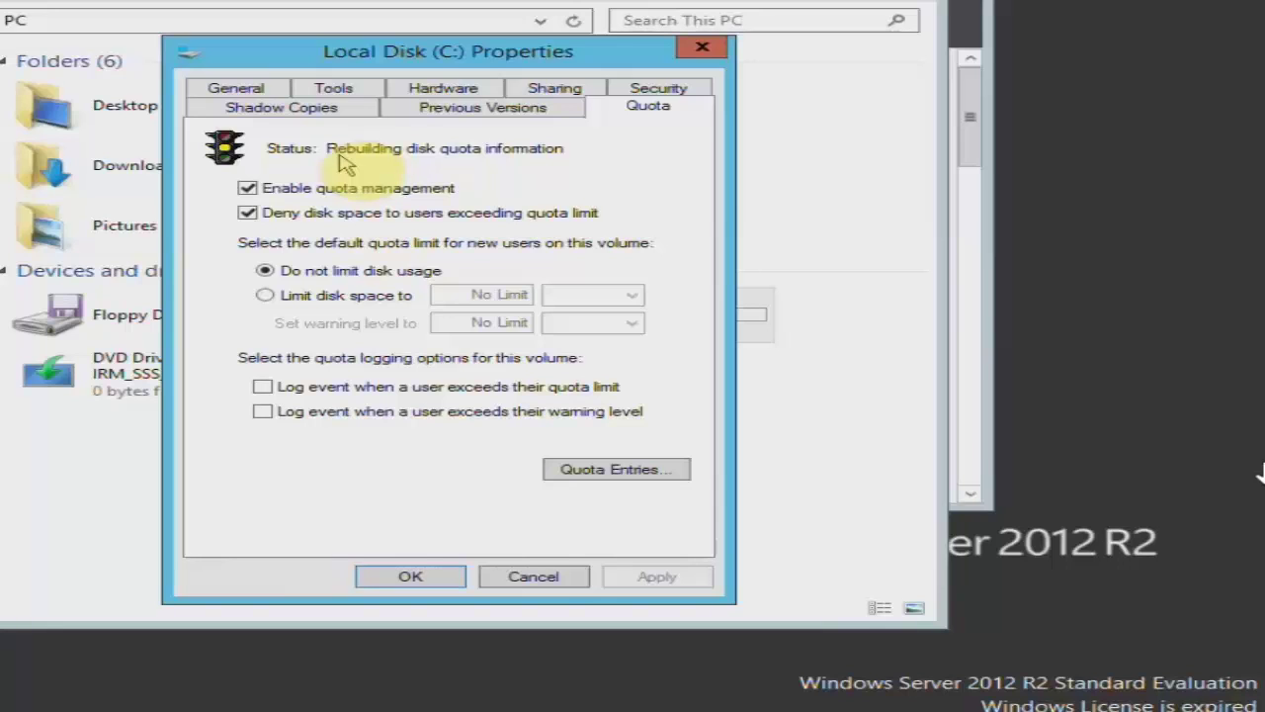
On the Windows 7 client, refresh the Computer window, look inside drive Z: and go back to check its capacity.
drag(381, 50, 385, 21)
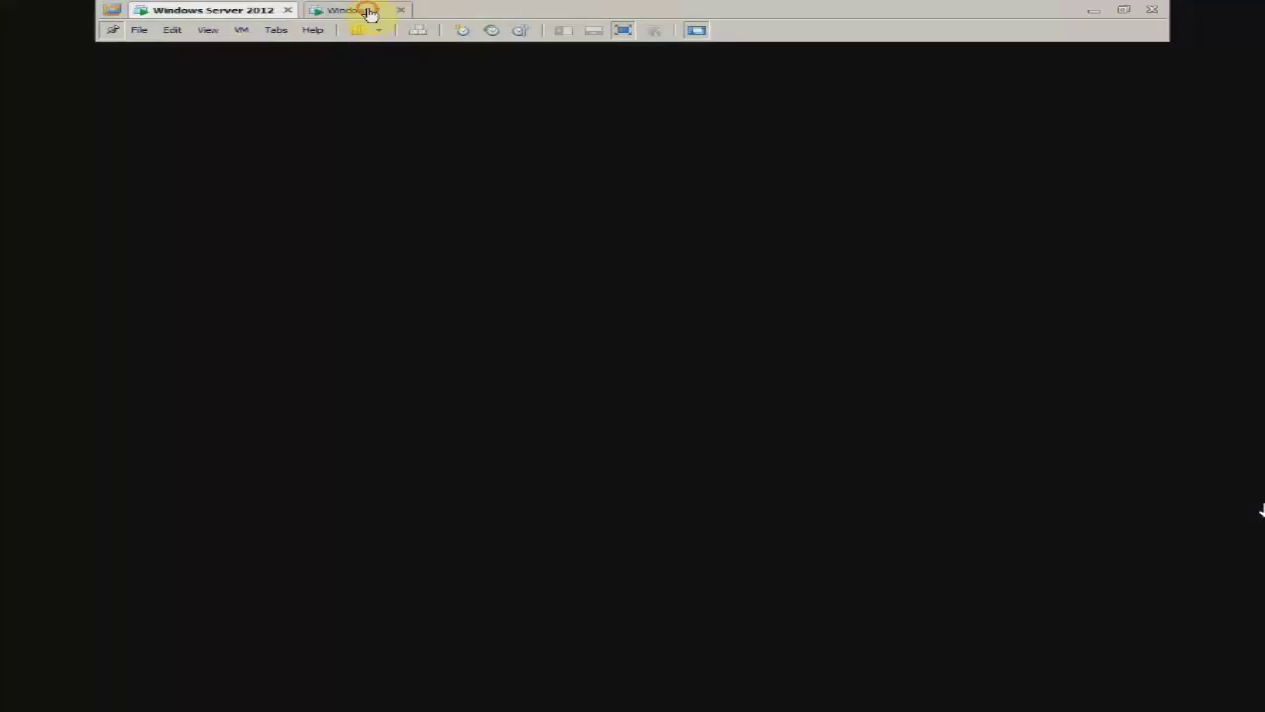
click(367, 11)
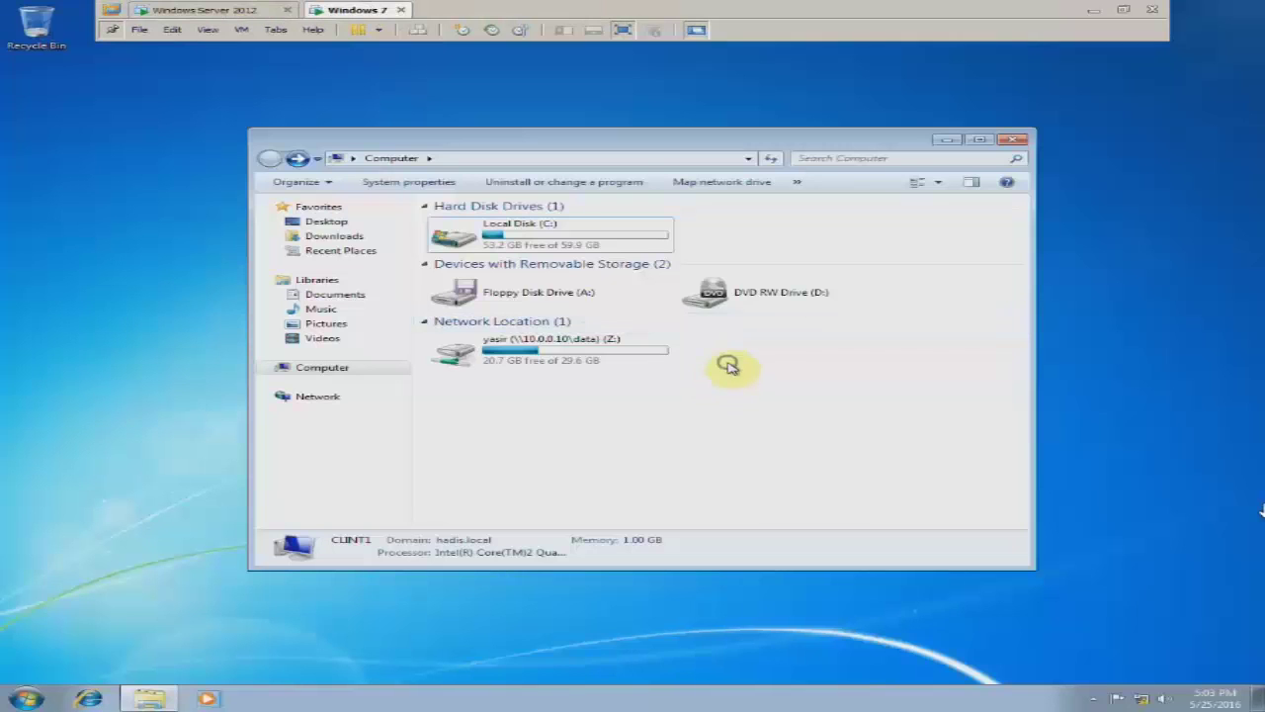
right_click(736, 365)
click(777, 409)
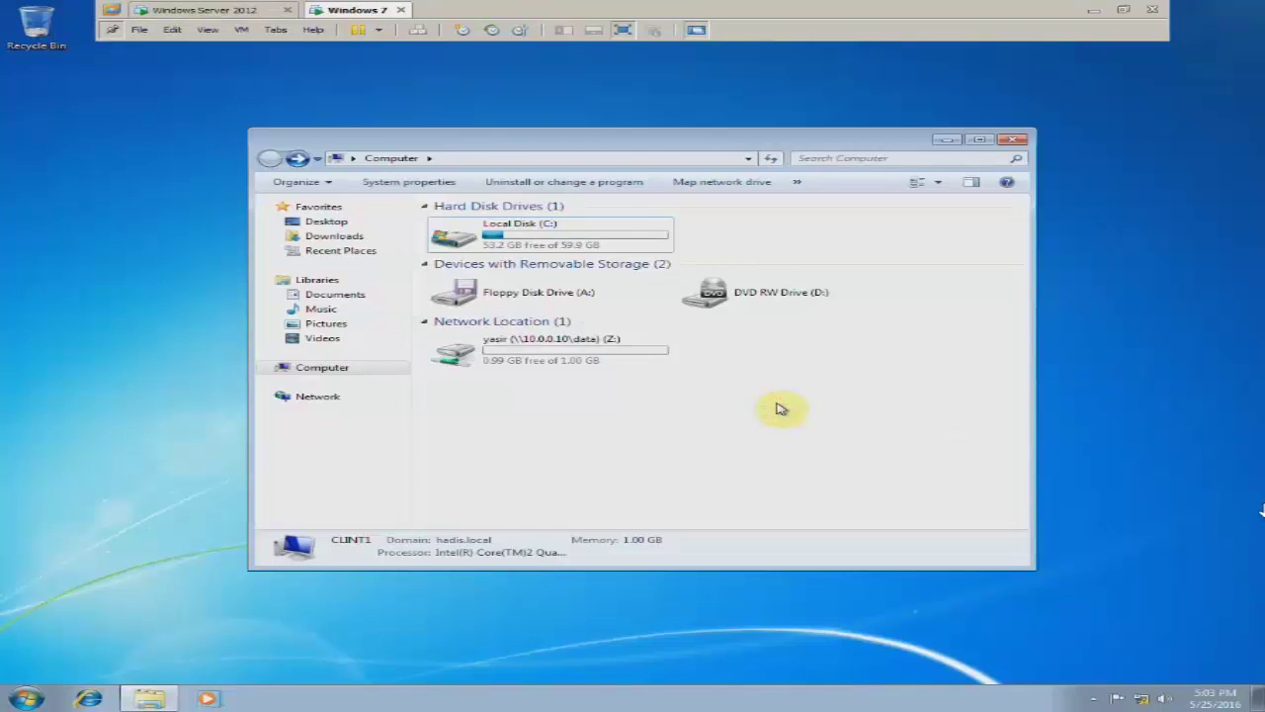
double_click(648, 356)
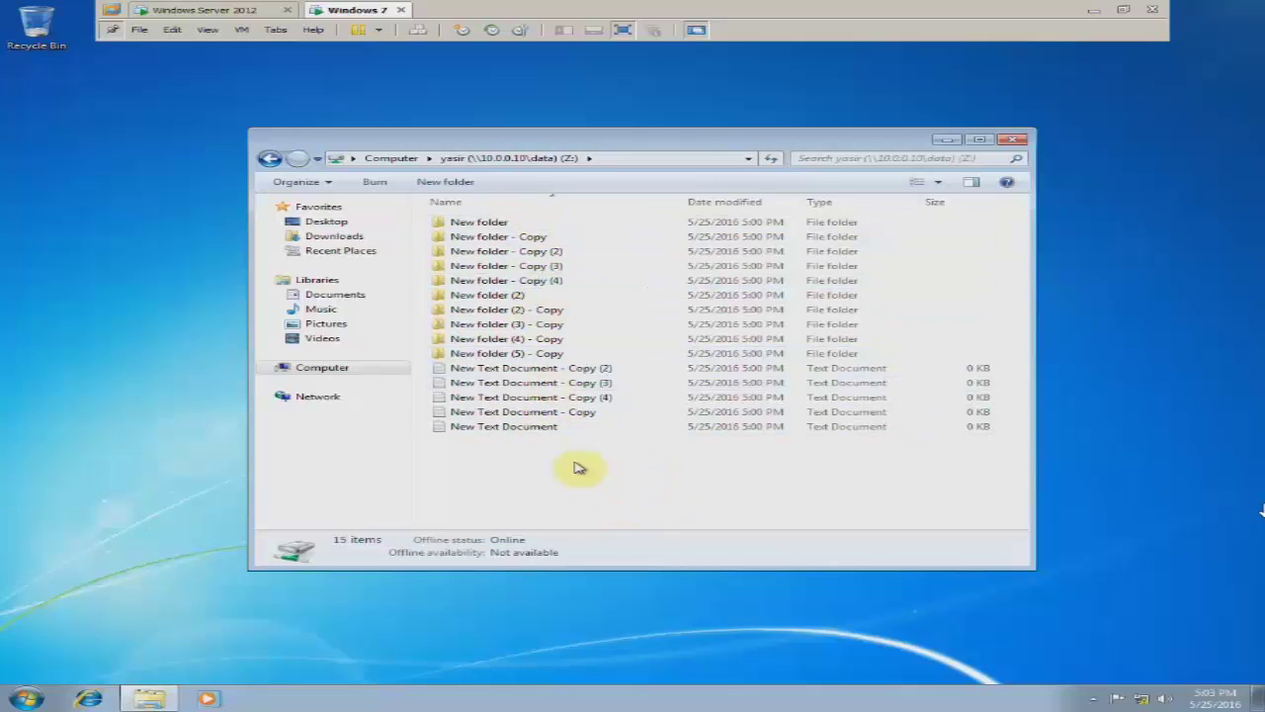
click(269, 158)
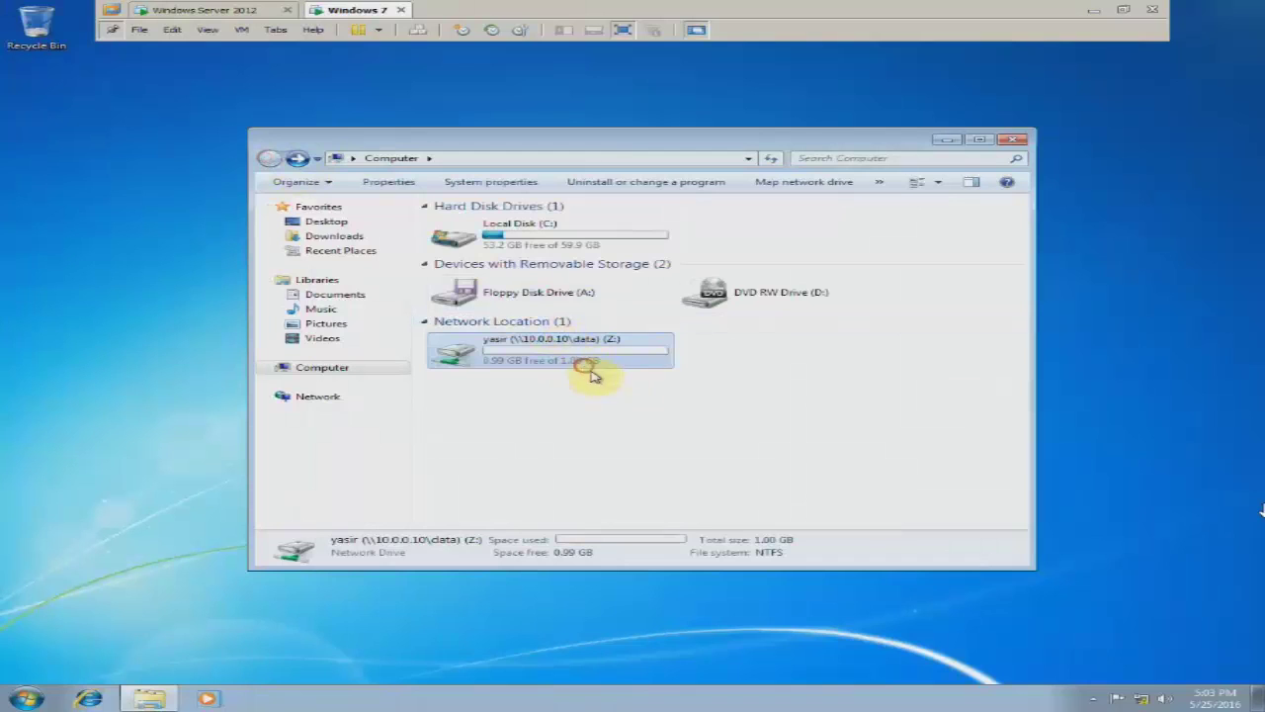
click(612, 400)
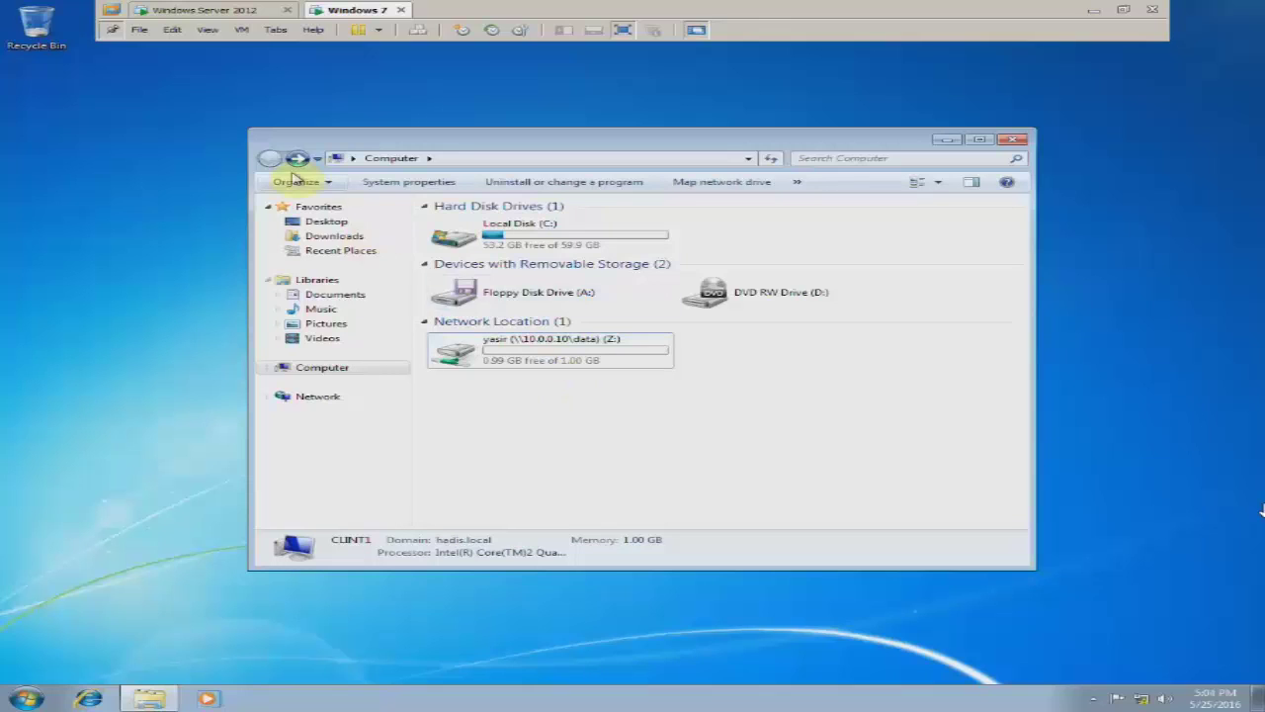
On the server, close the Local Disk (C:) properties and open the data folder containing the users' home folders.
click(242, 12)
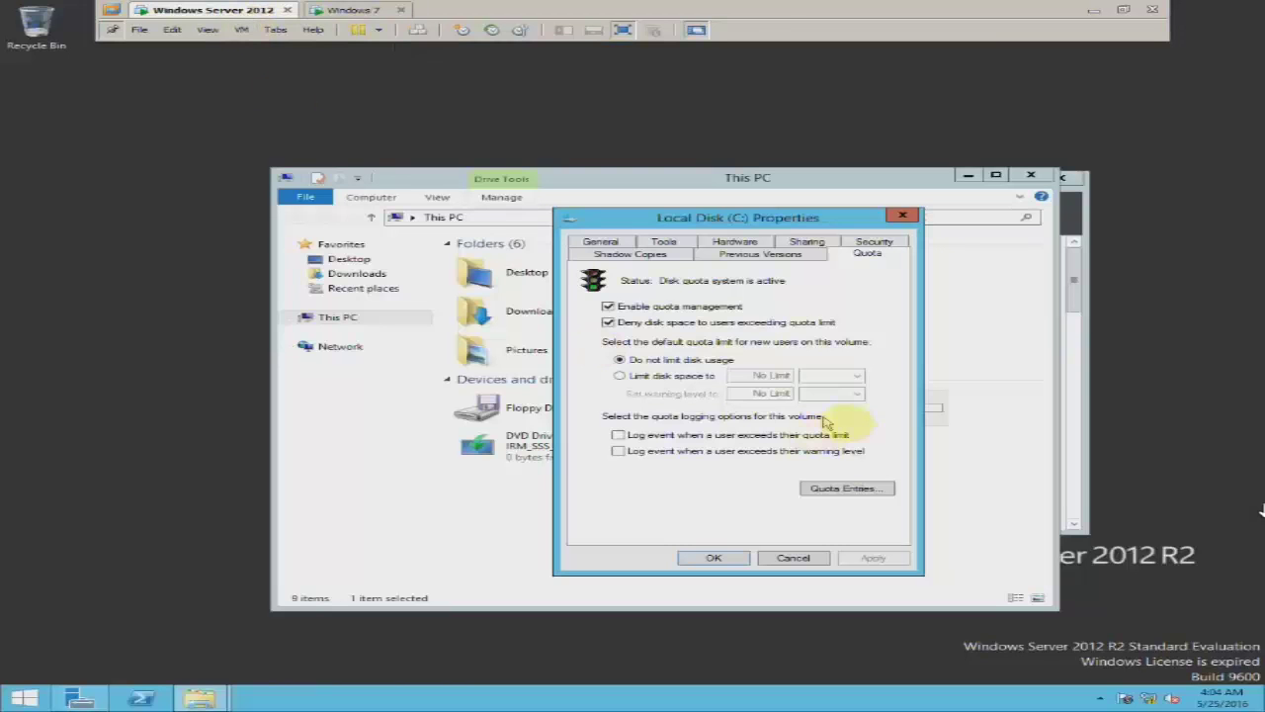
click(802, 558)
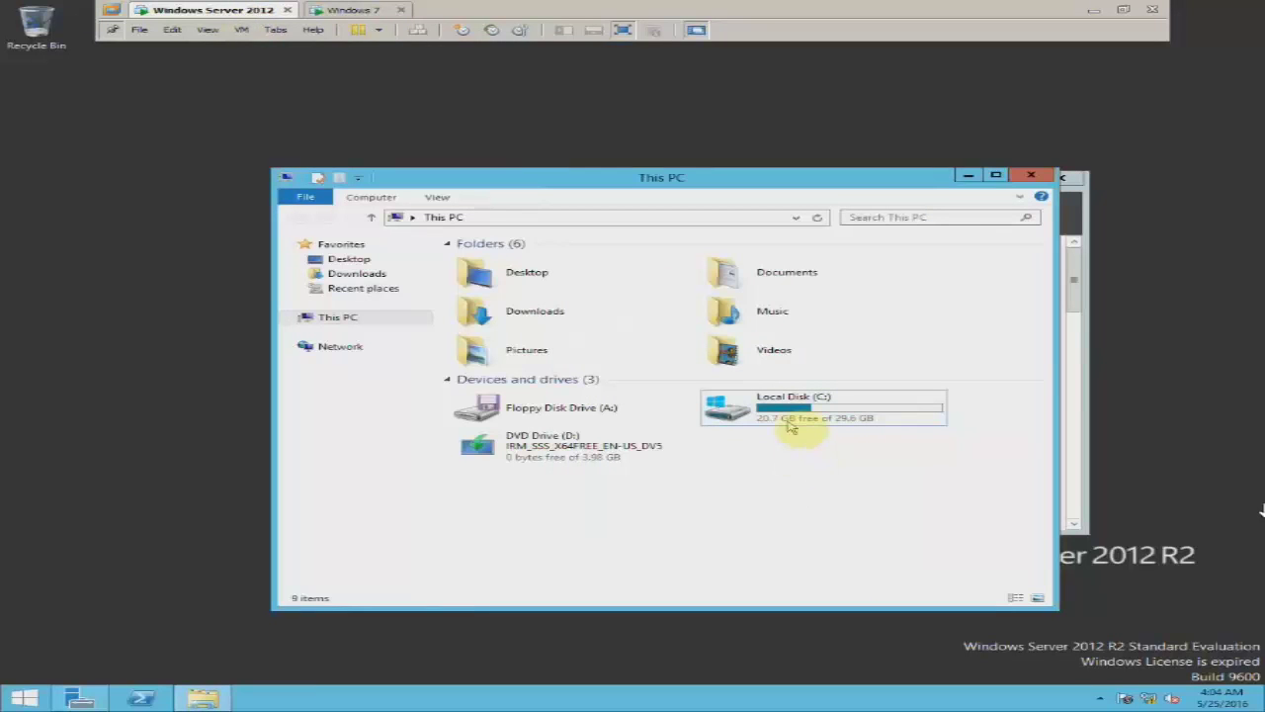
double_click(789, 423)
double_click(521, 259)
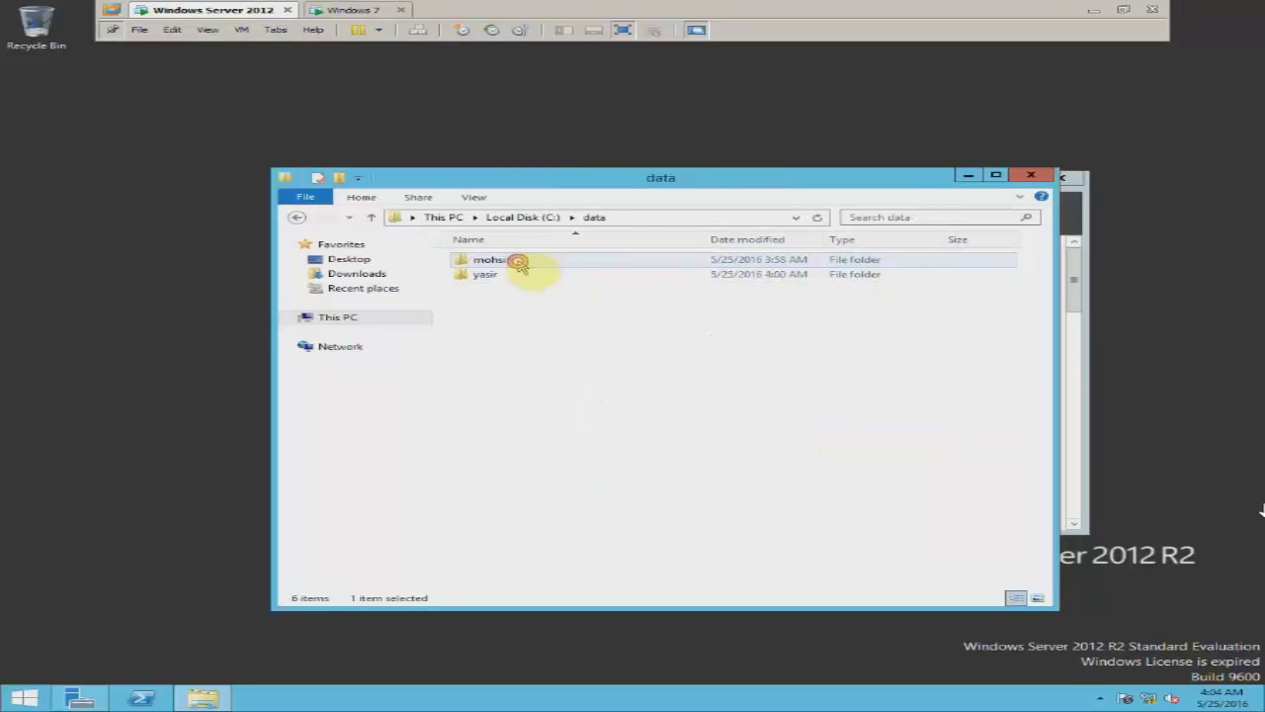
drag(556, 337, 601, 392)
On the Windows 7 client, open drive Z: and select the last two text documents to examine their details.
click(348, 10)
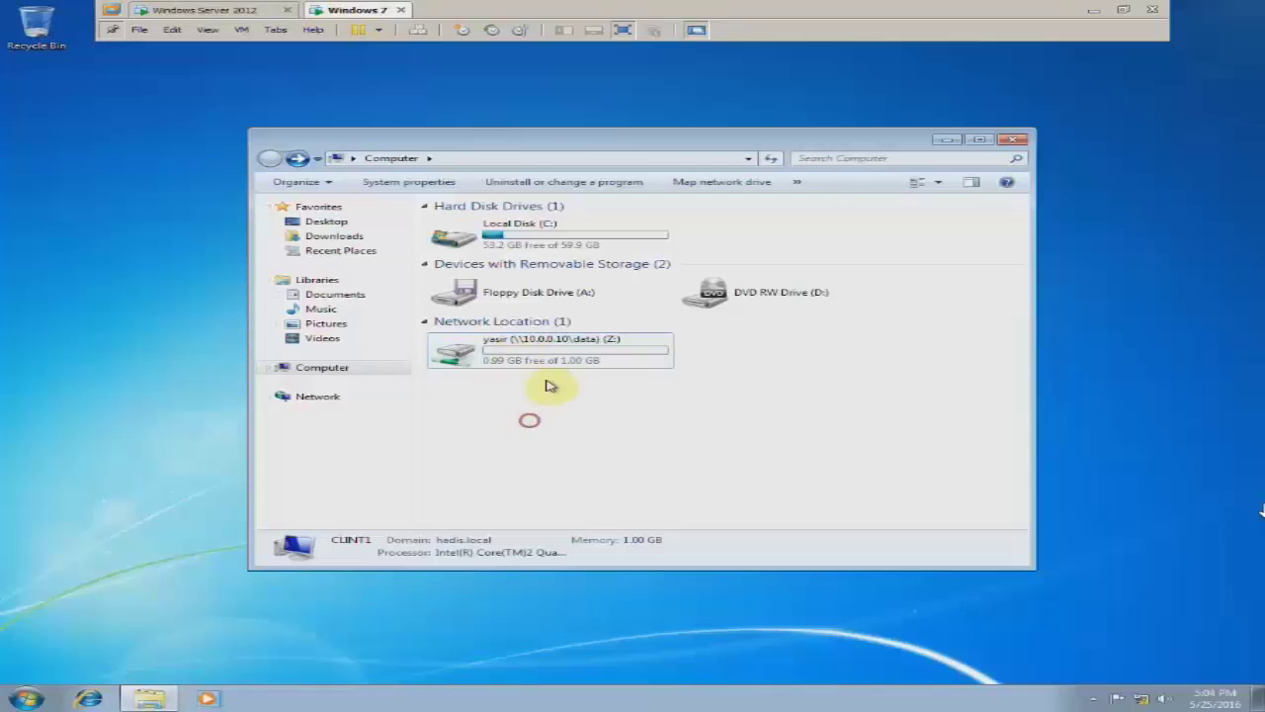
double_click(551, 354)
drag(524, 479, 556, 404)
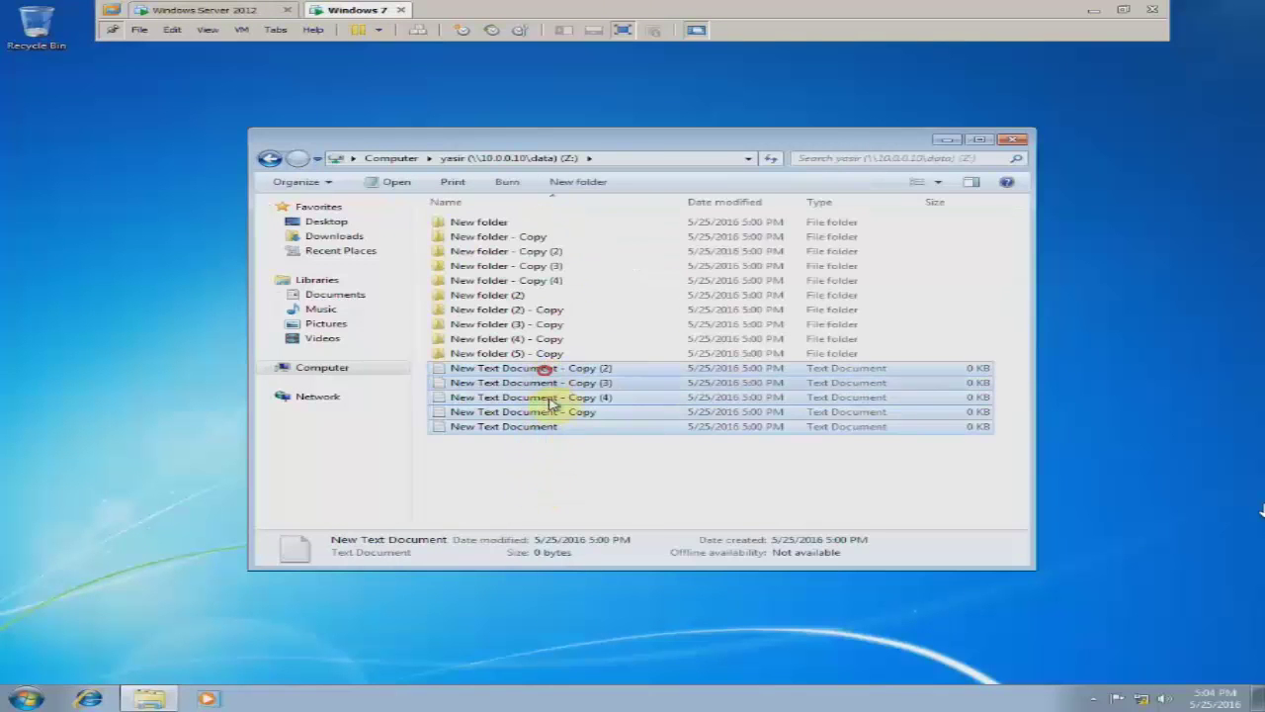
click(556, 438)
drag(559, 461, 583, 413)
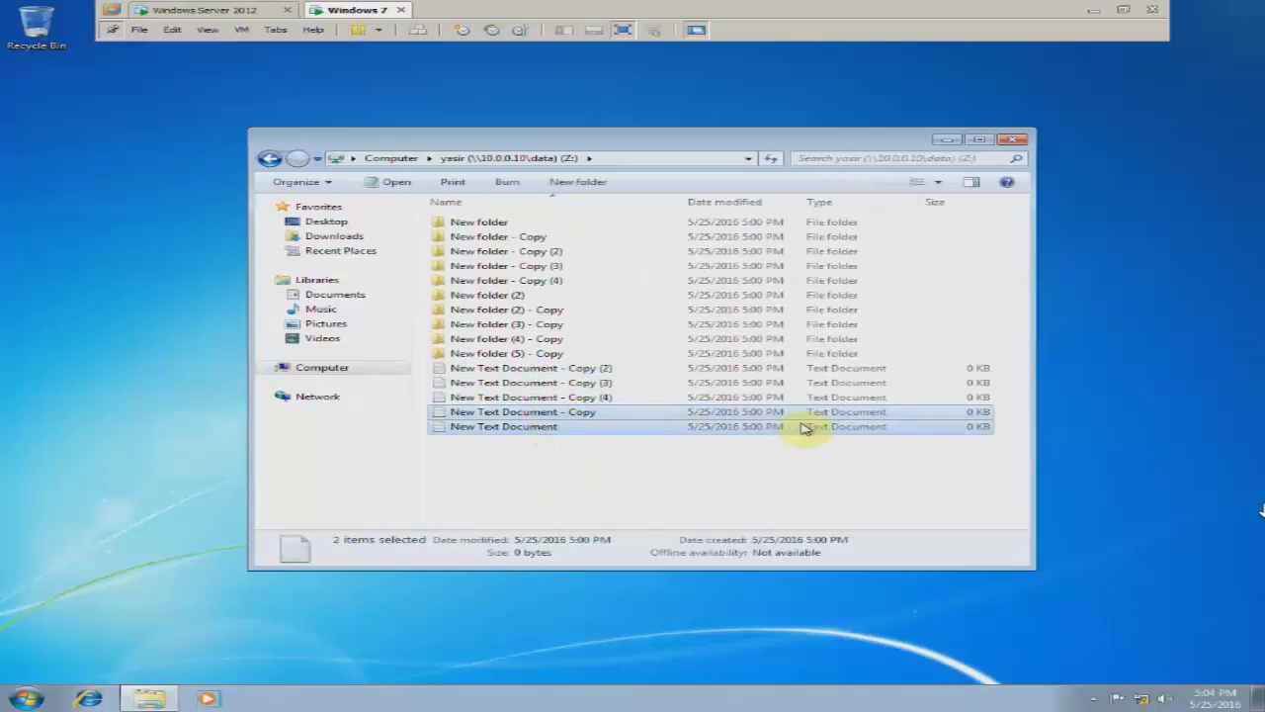
Delete the two selected text documents from drive Z: and switch to the Windows Server 2012 machine.
key(Delete)
key(Return)
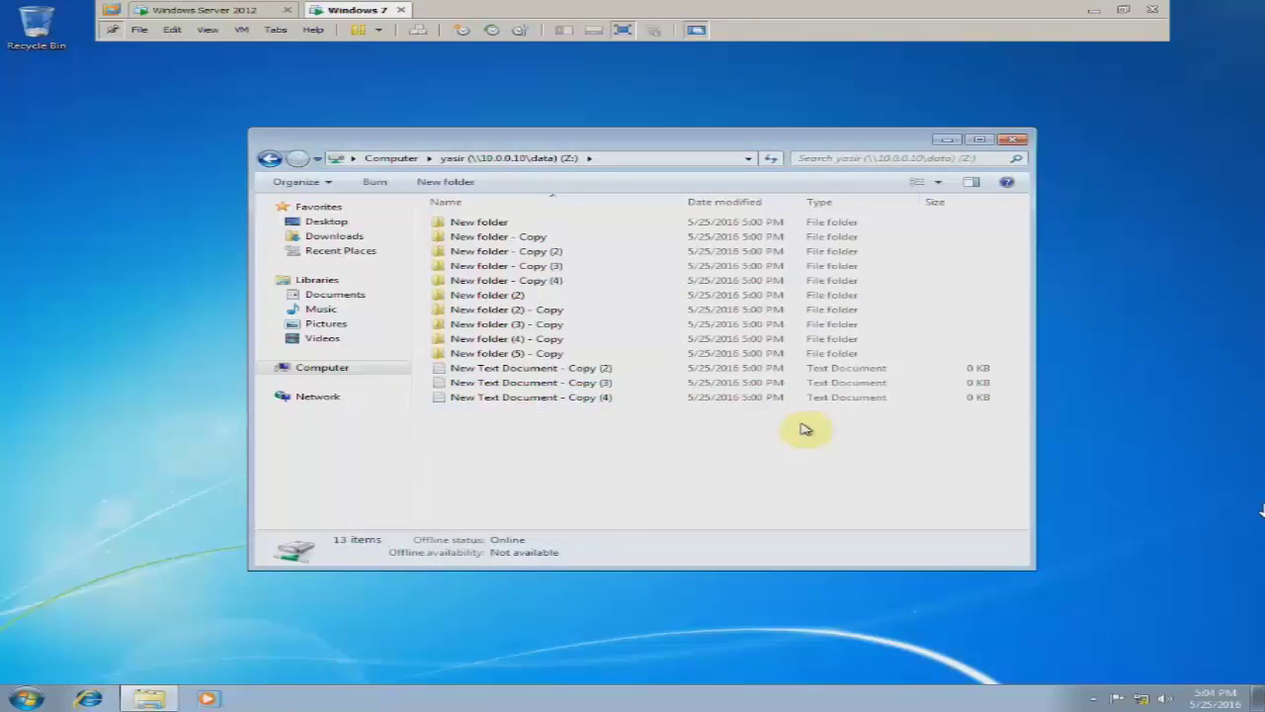
click(254, 8)
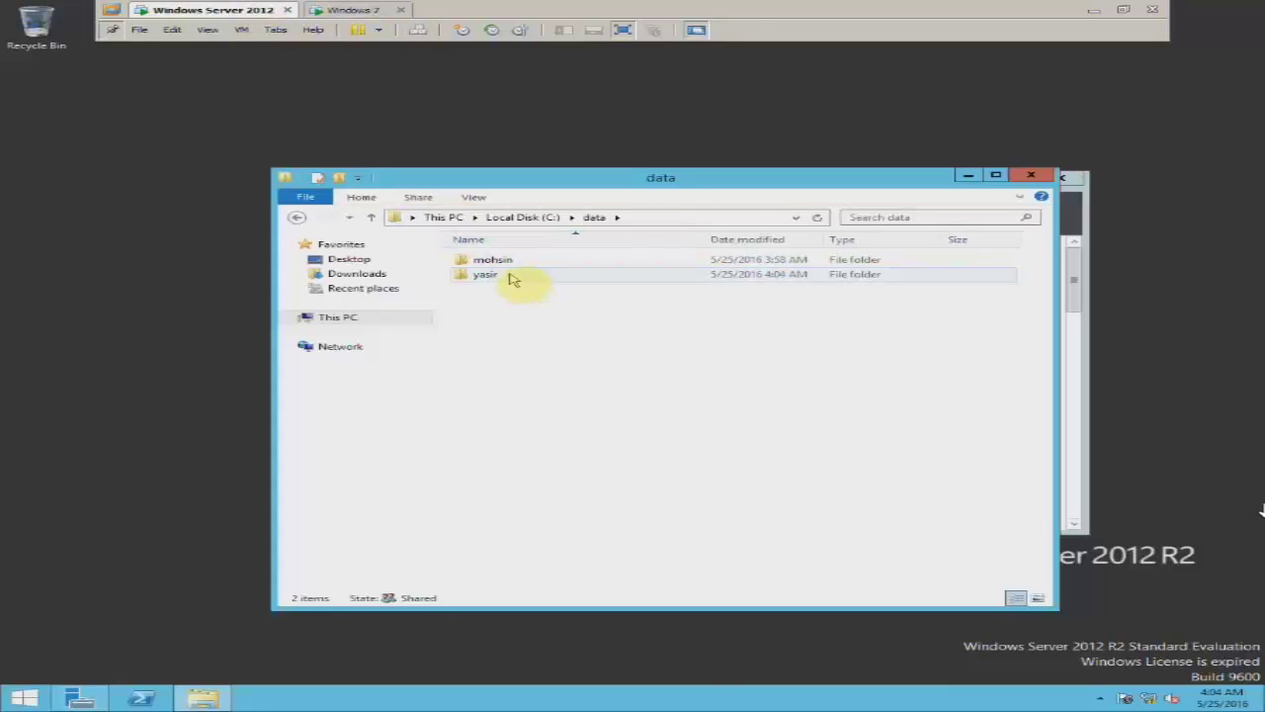
click(511, 280)
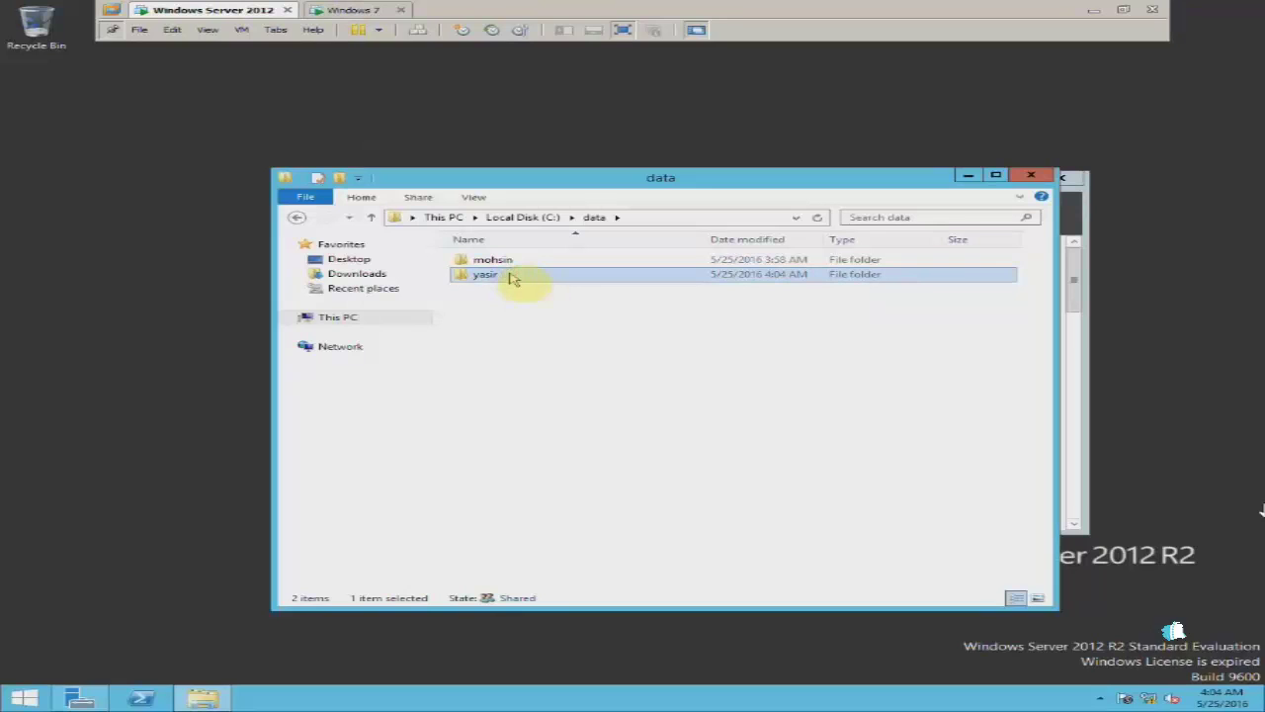
right_click(512, 279)
click(515, 277)
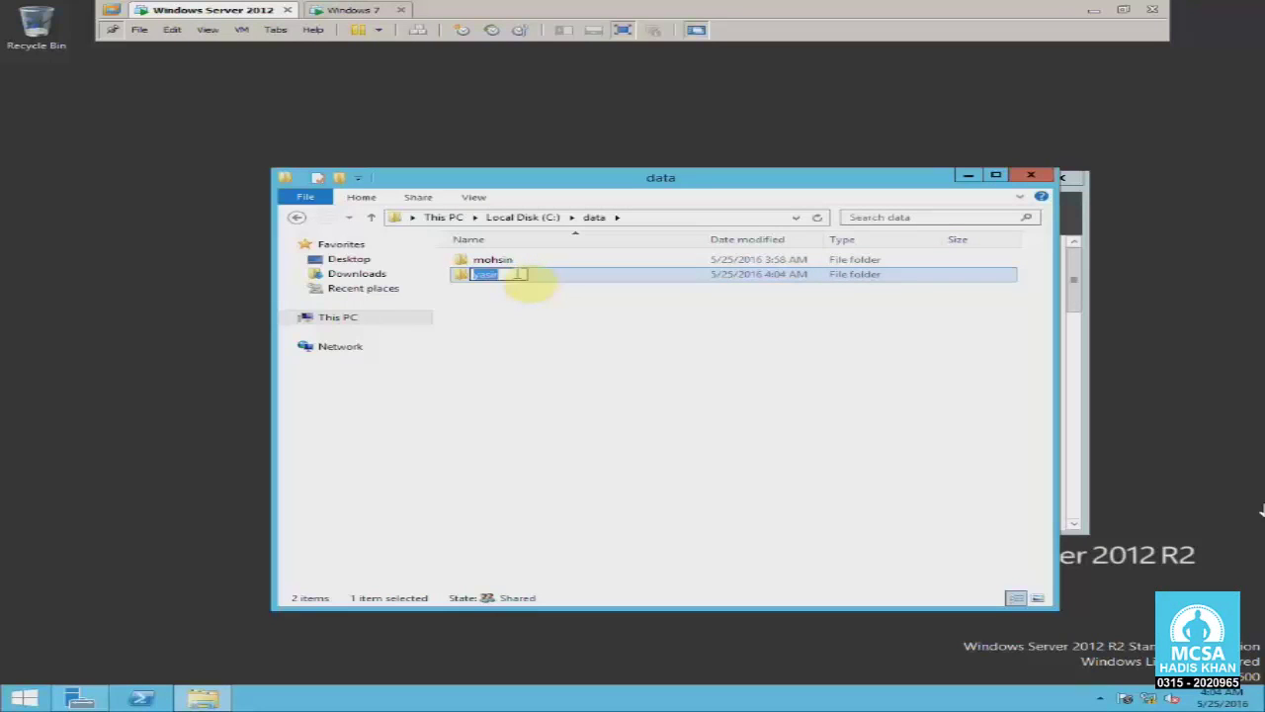
click(542, 291)
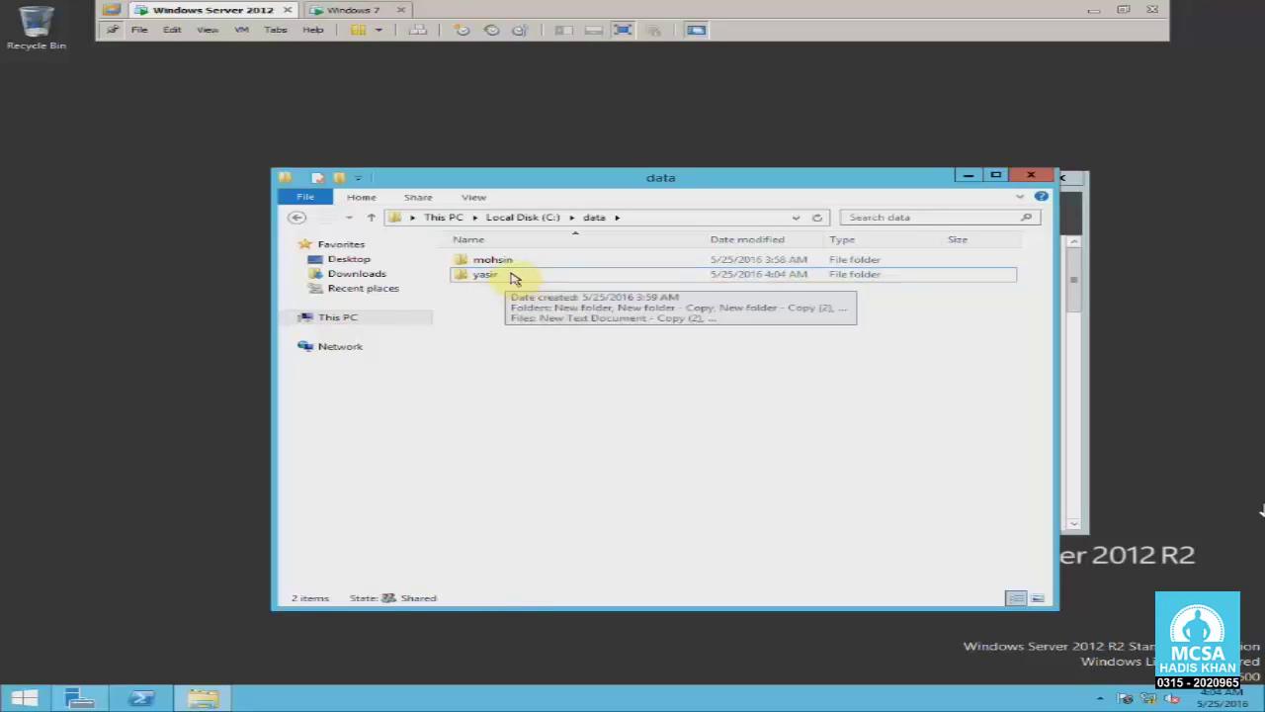
right_click(494, 274)
click(492, 345)
click(509, 278)
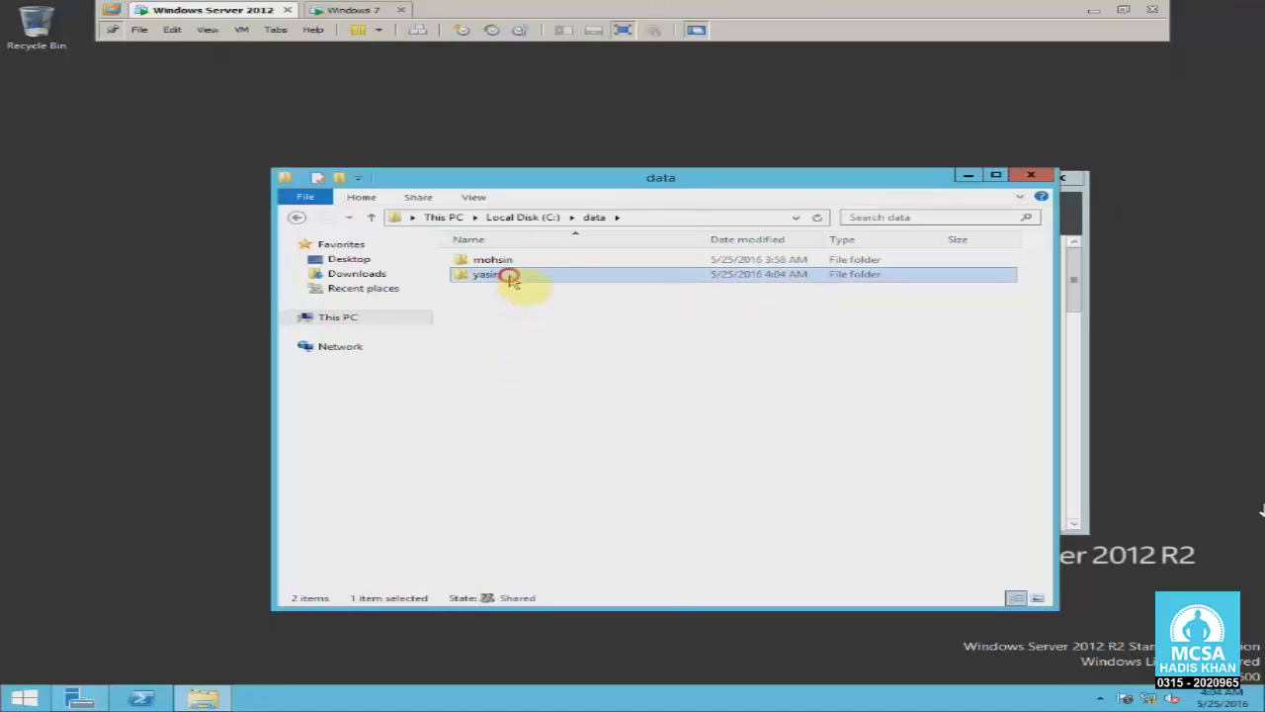
click(297, 217)
click(570, 389)
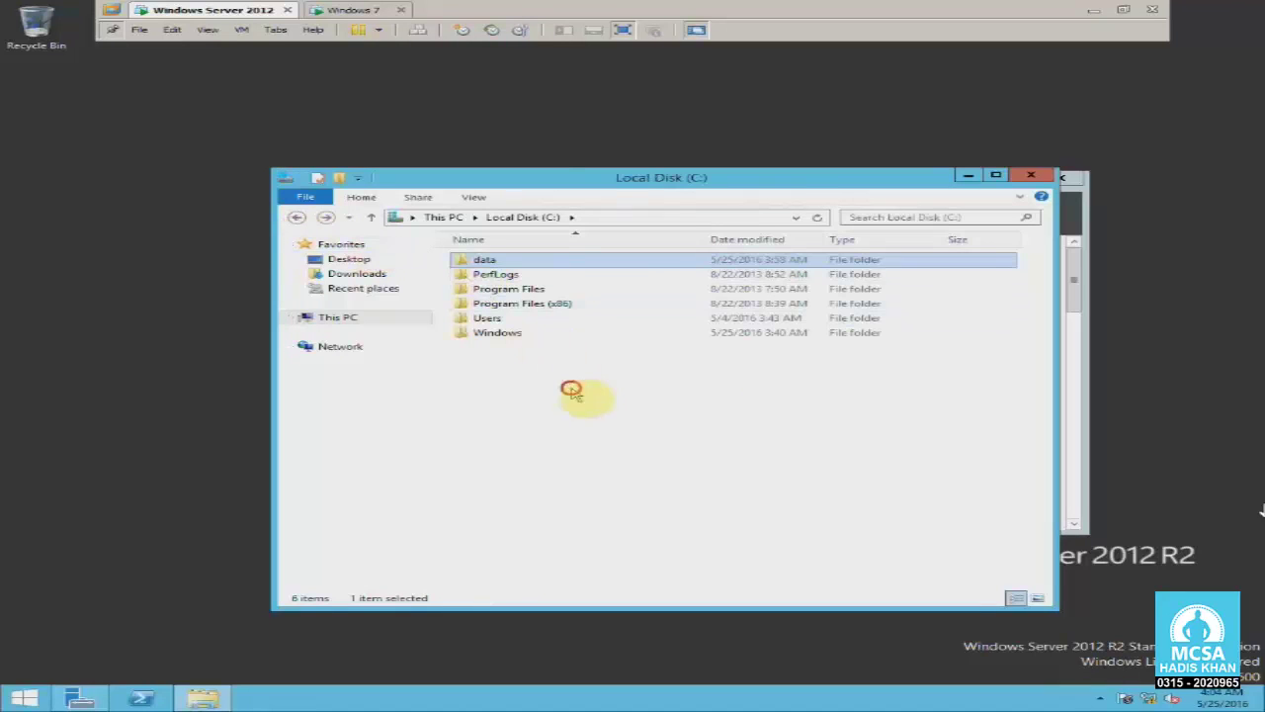
double_click(502, 265)
drag(536, 300, 573, 344)
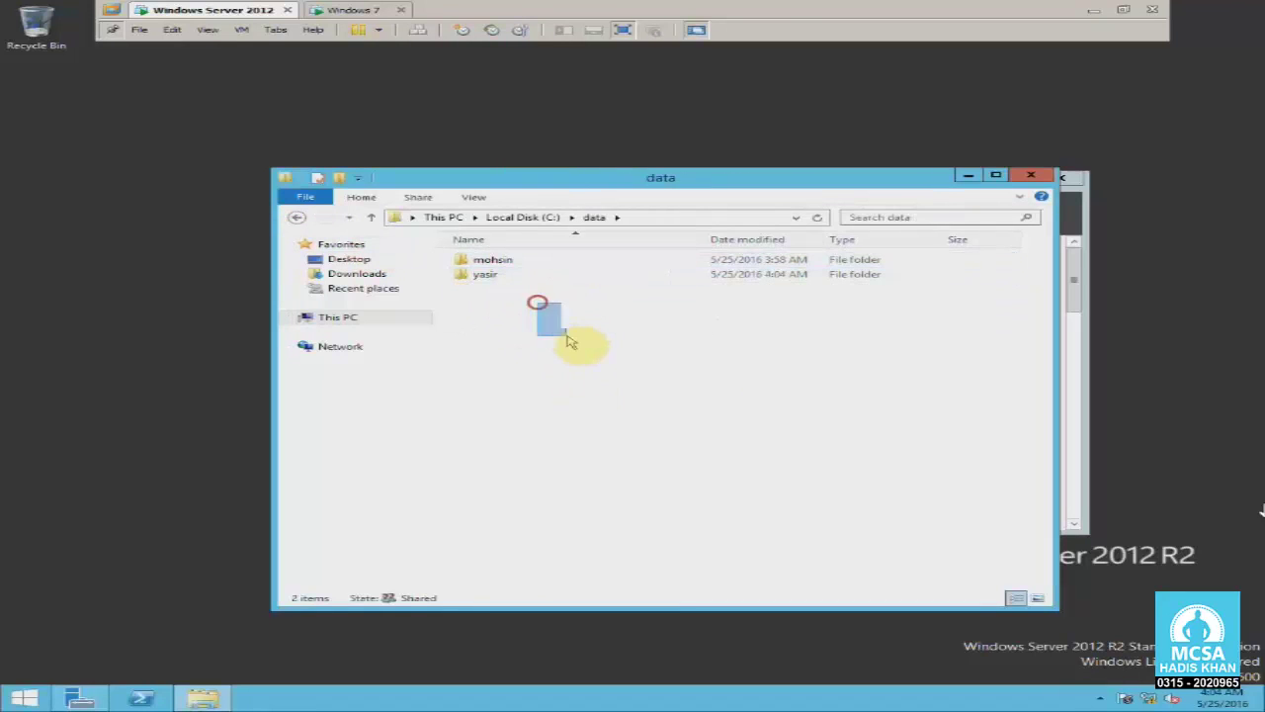
click(511, 277)
right_click(511, 277)
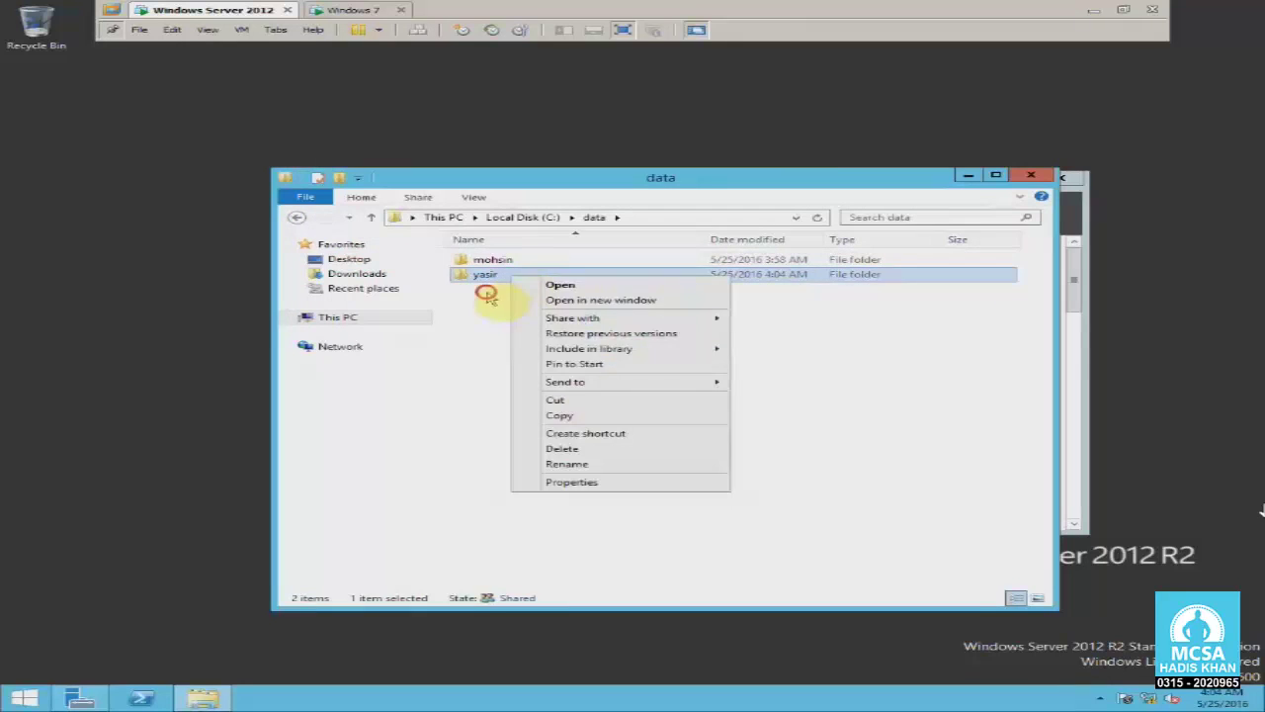
key(Escape)
click(296, 217)
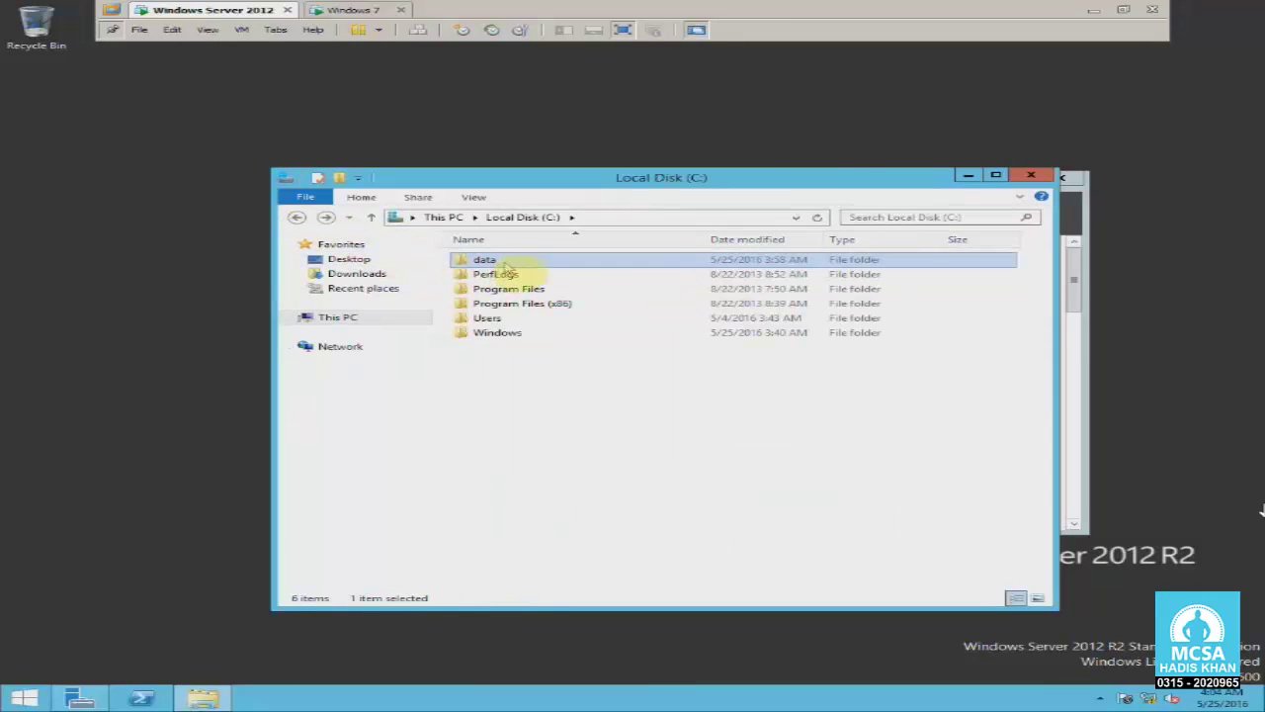
double_click(504, 261)
Open the advanced security settings of the second user's home folder in C:\data.
click(505, 277)
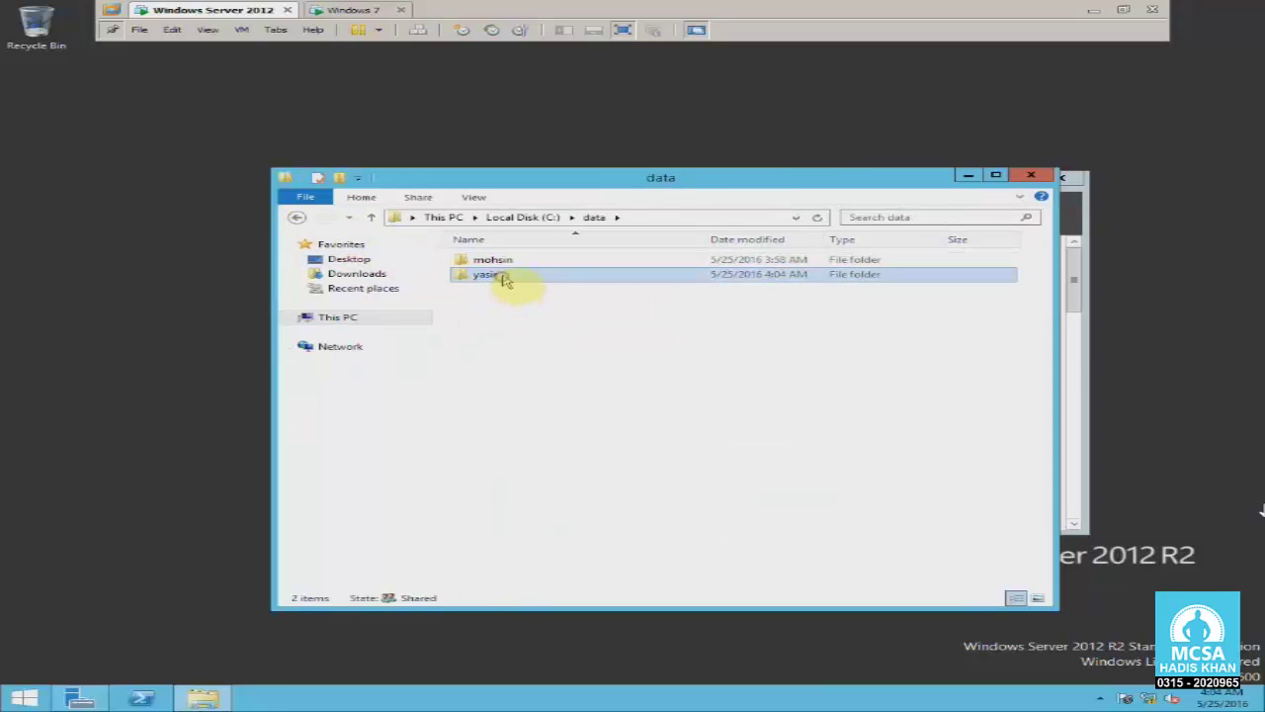
right_click(506, 276)
click(642, 483)
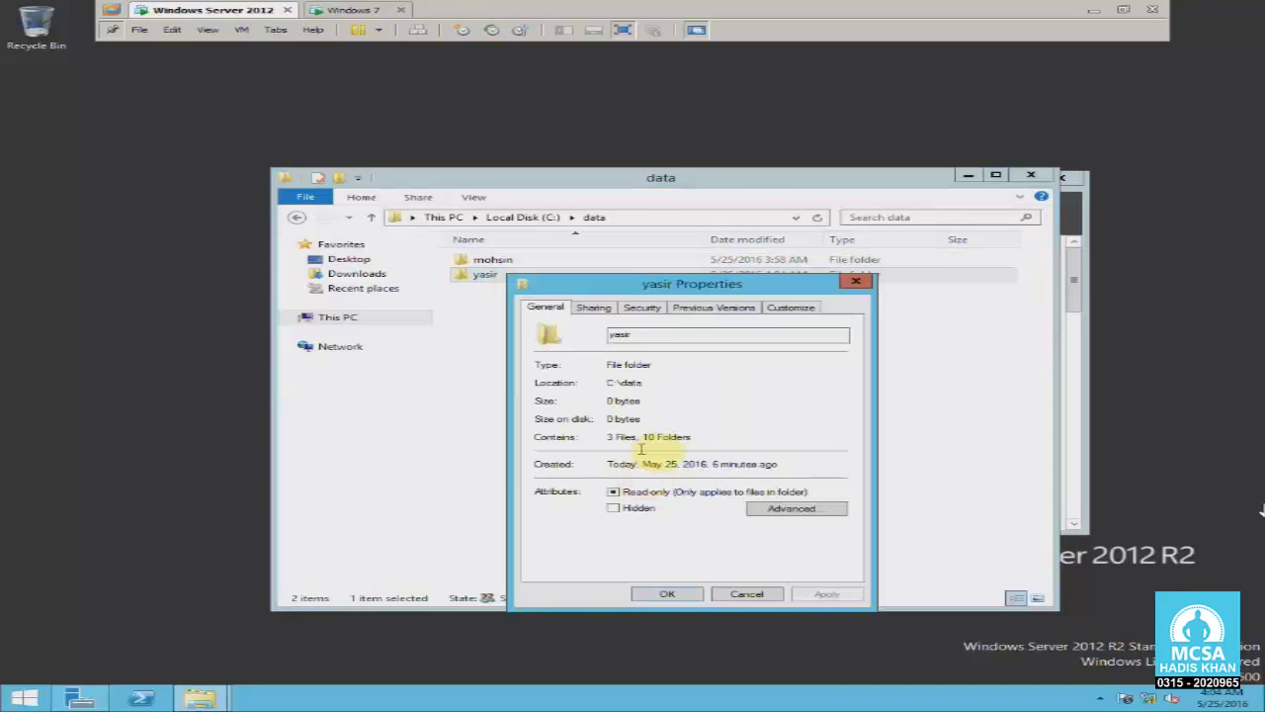
click(642, 307)
drag(655, 286, 678, 245)
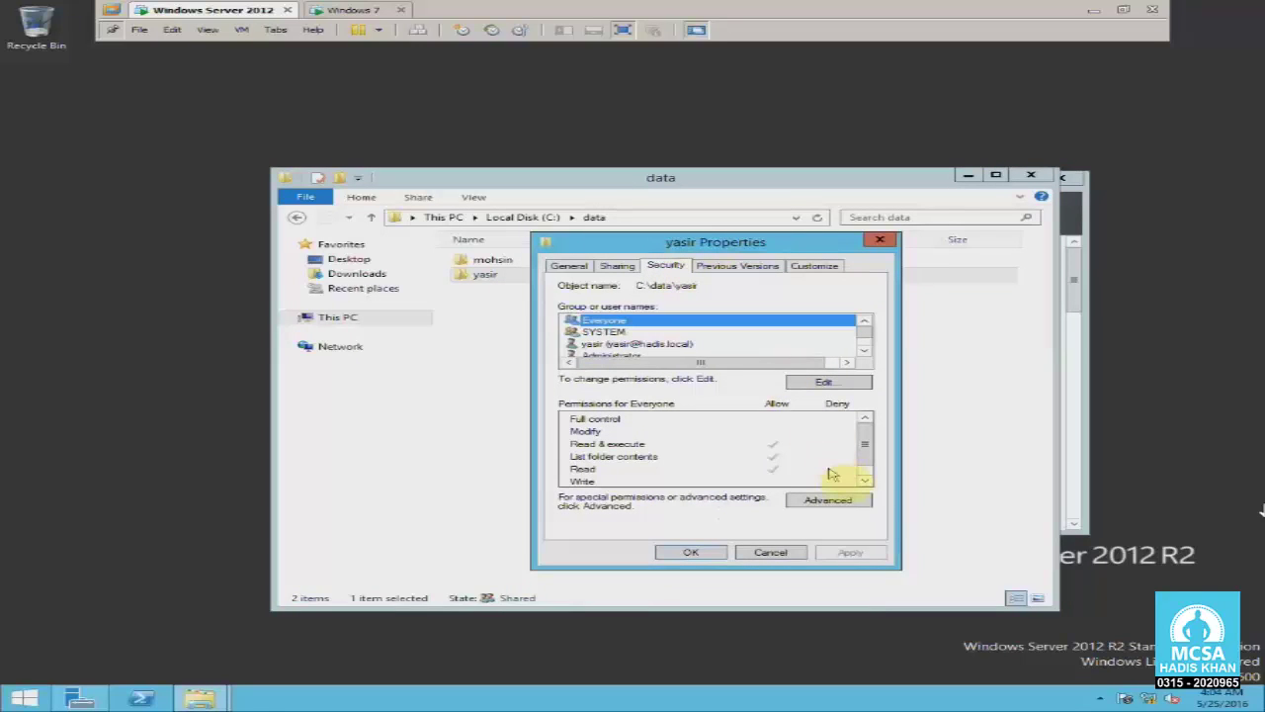
click(858, 500)
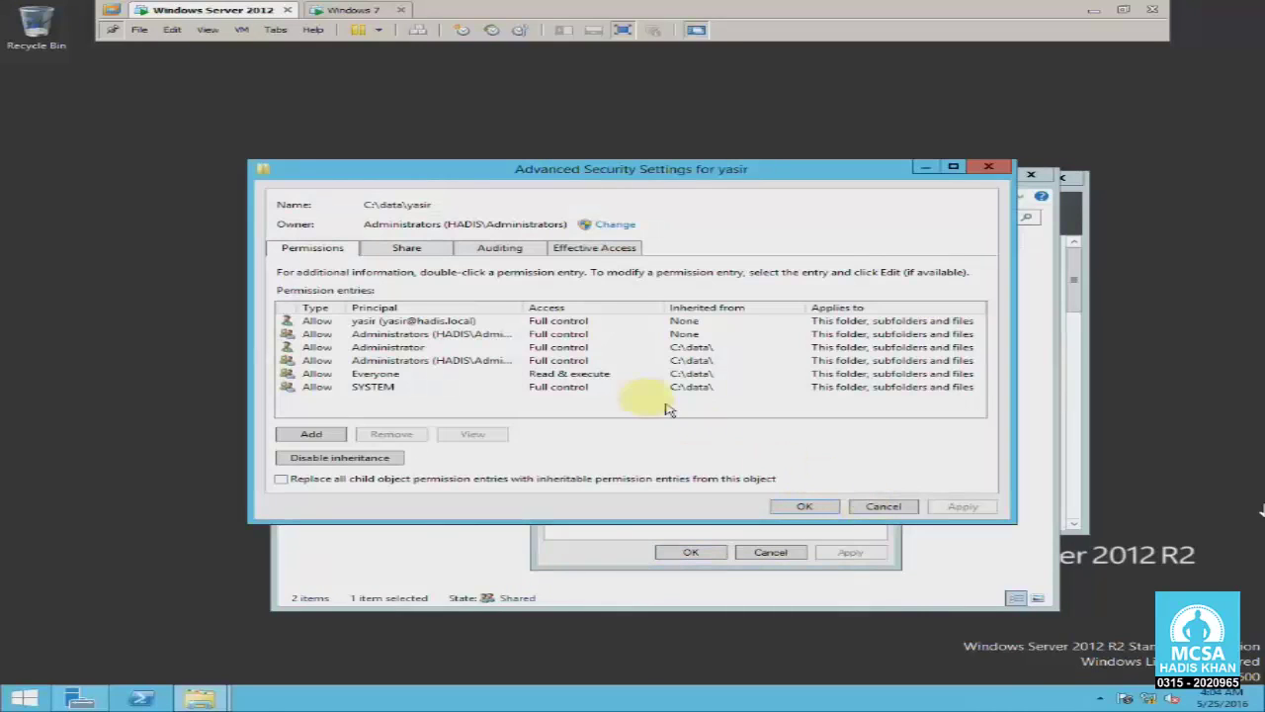
Add a permission entry with the home folder's own hadis.local user as principal and set its type to Deny.
click(334, 437)
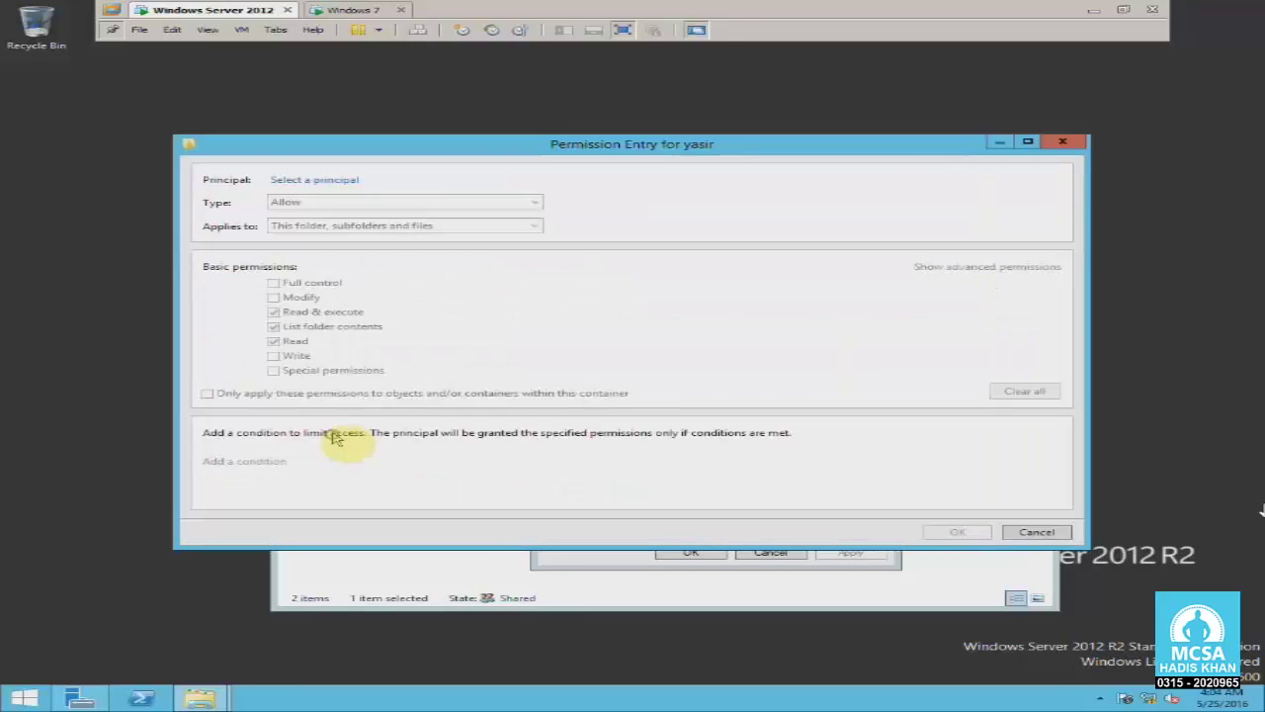
click(317, 182)
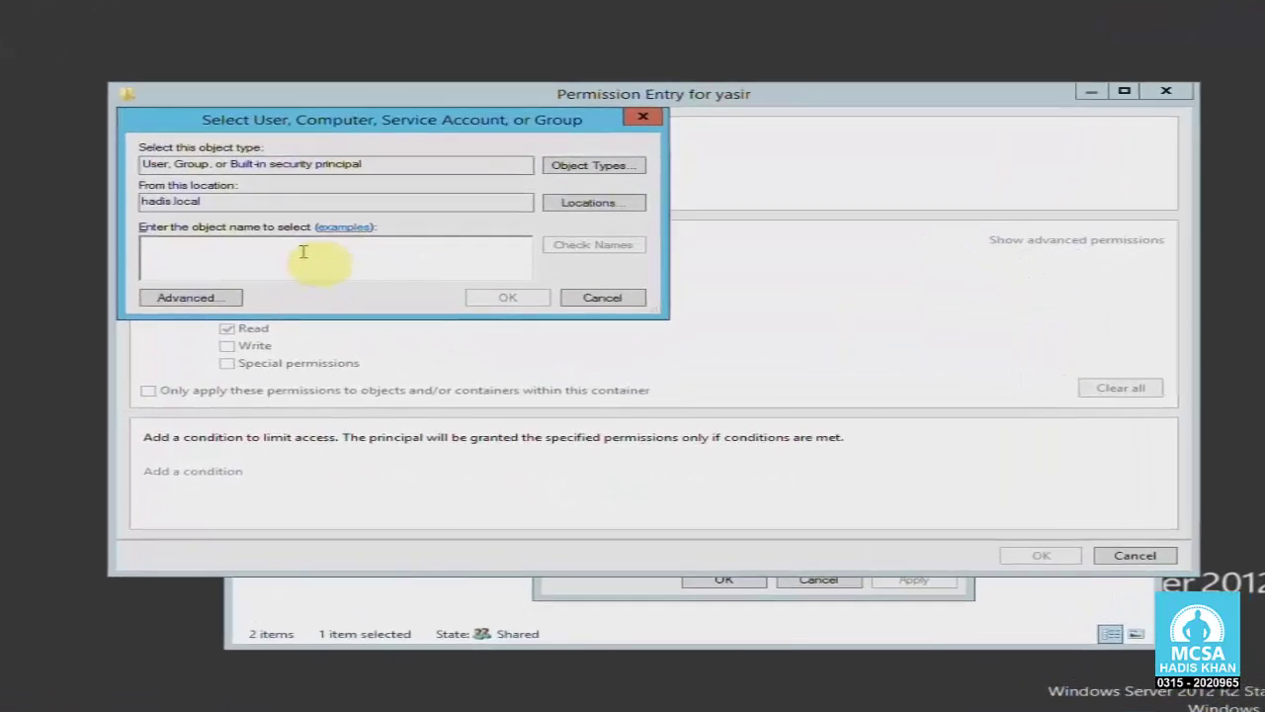
text(yasir)
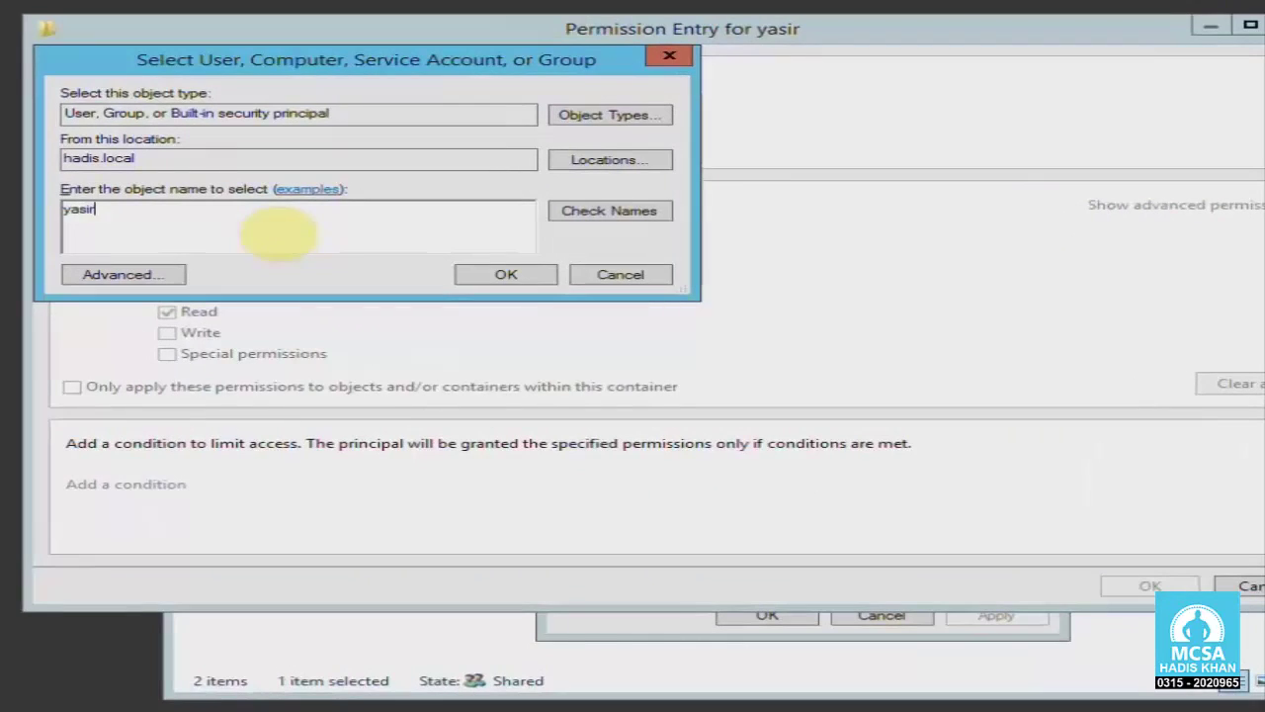
click(655, 217)
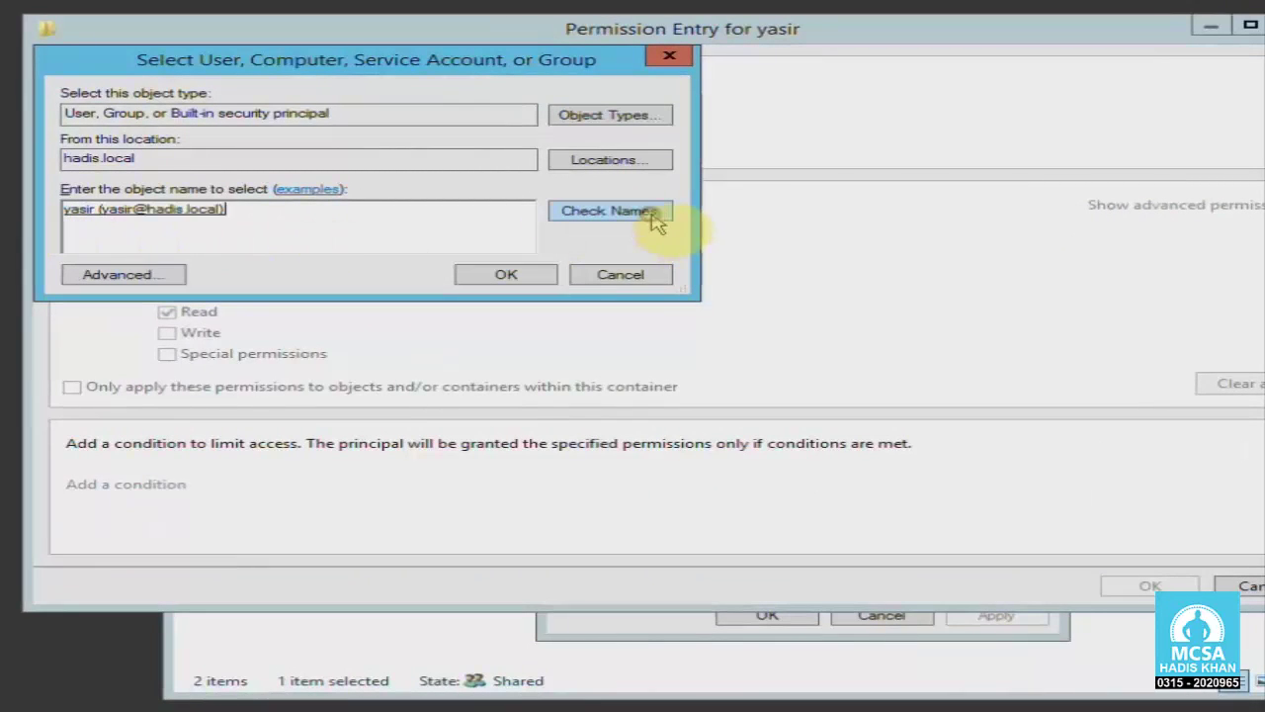
click(530, 275)
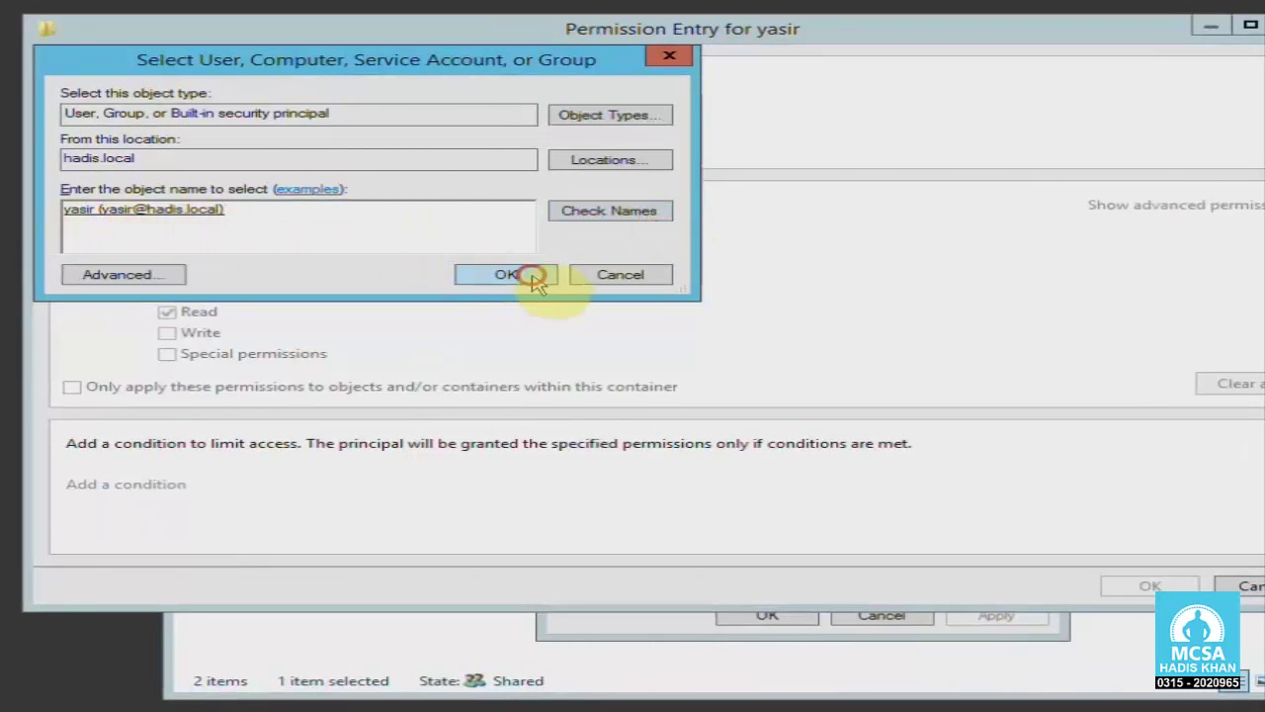
click(284, 115)
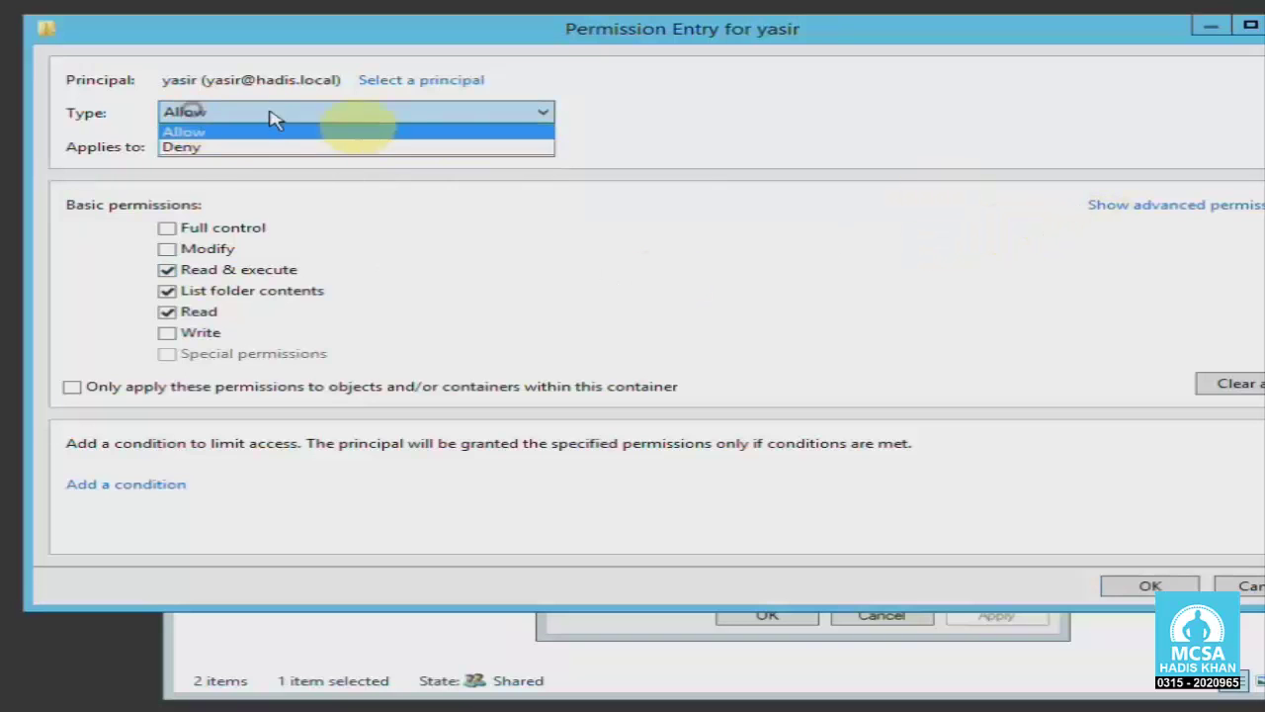
click(183, 146)
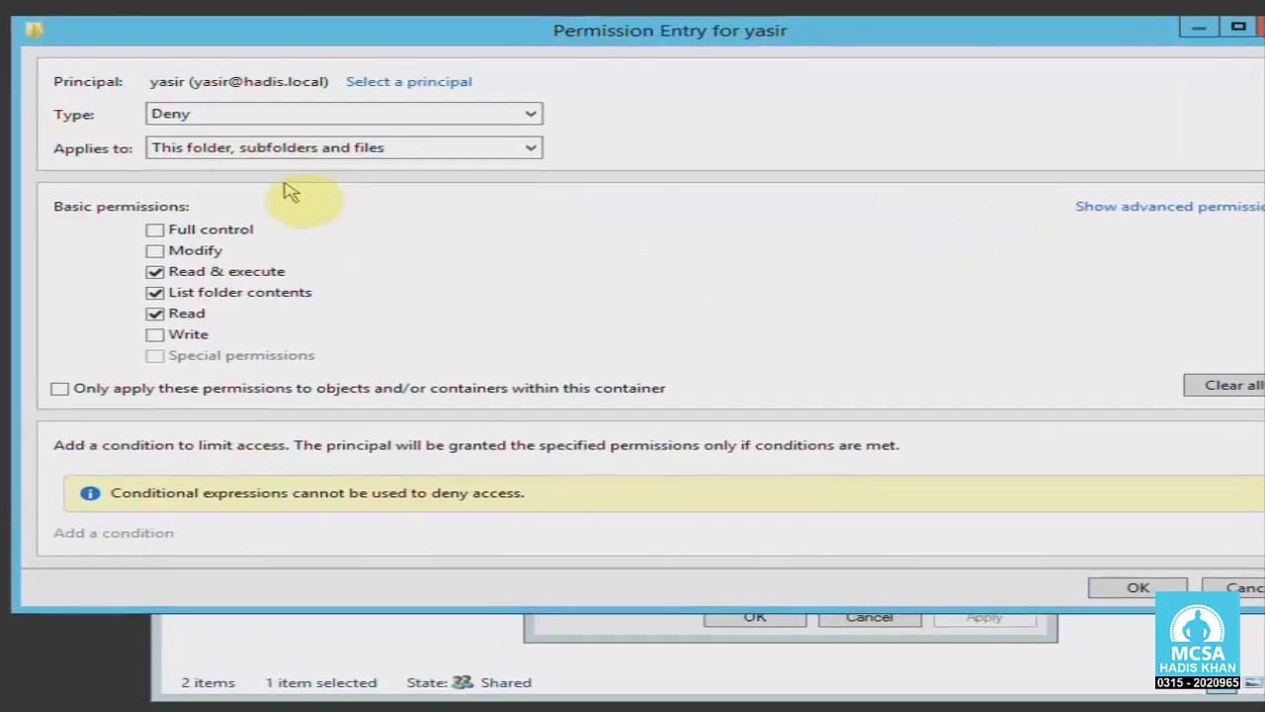
Limit the deny entry to the advanced permissions Delete subfolders and files and Delete, and apply the change.
click(1131, 209)
click(197, 257)
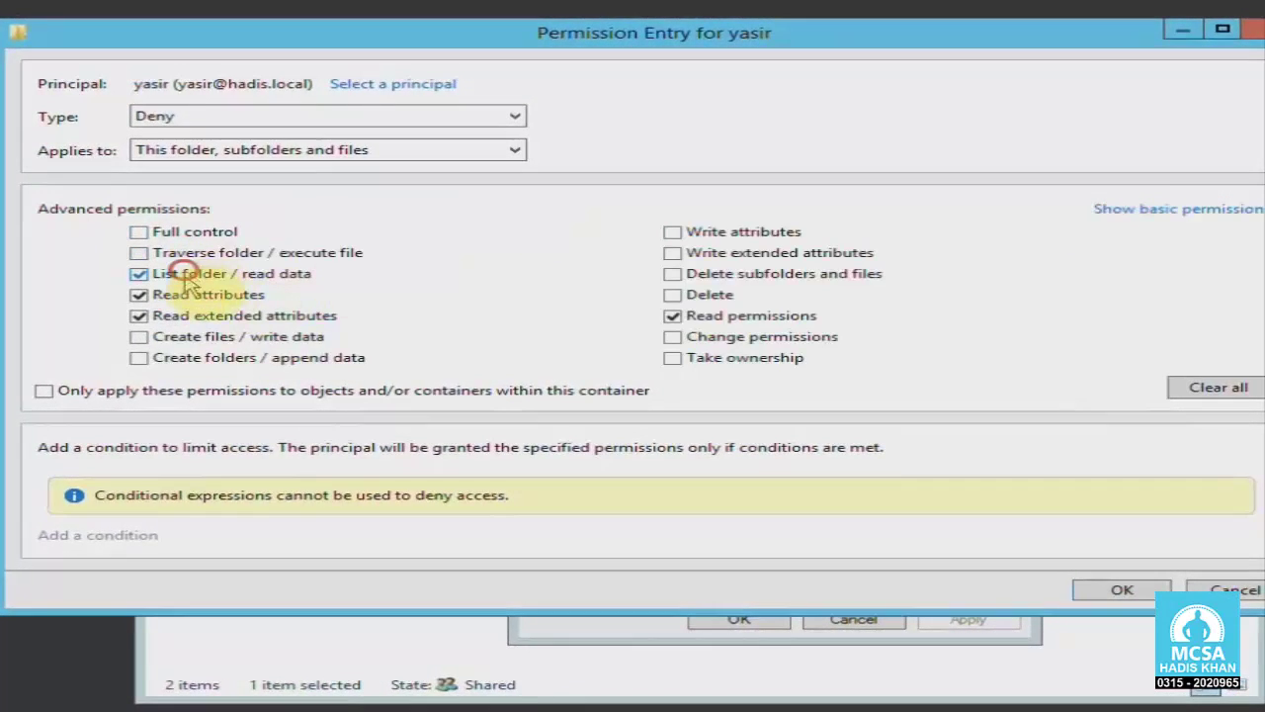
click(185, 276)
click(180, 294)
click(187, 316)
click(690, 314)
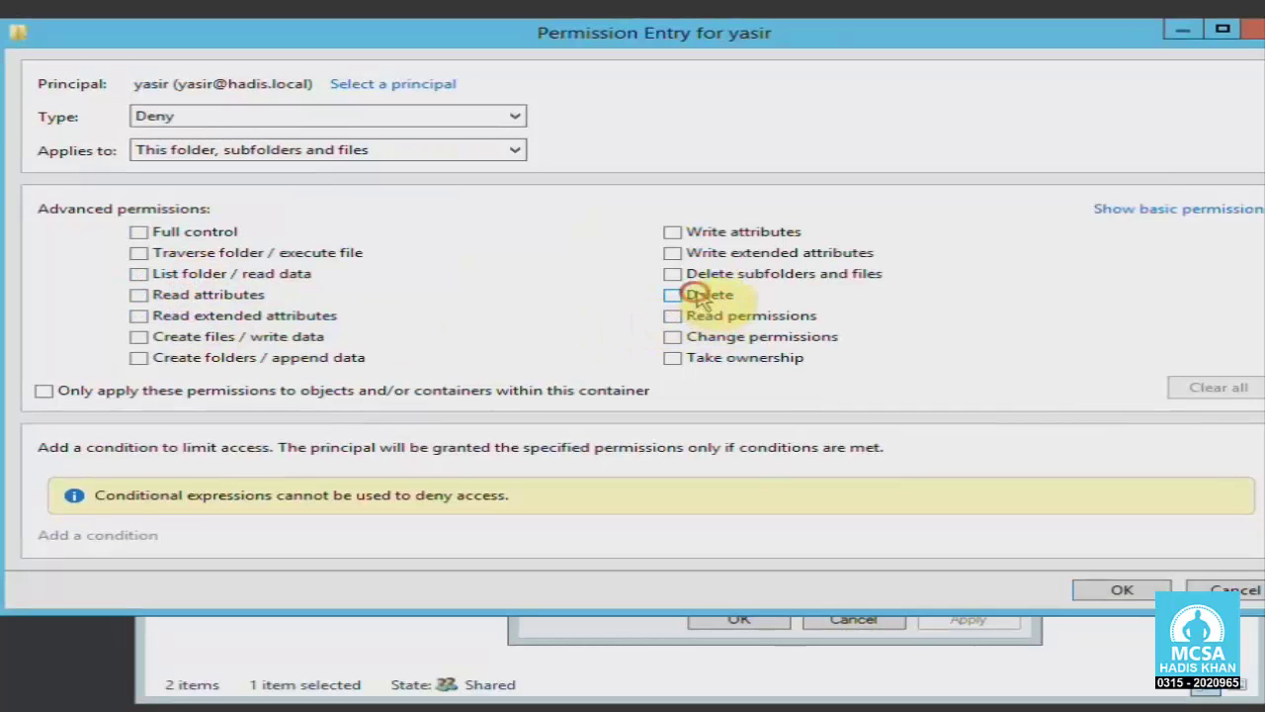
click(673, 295)
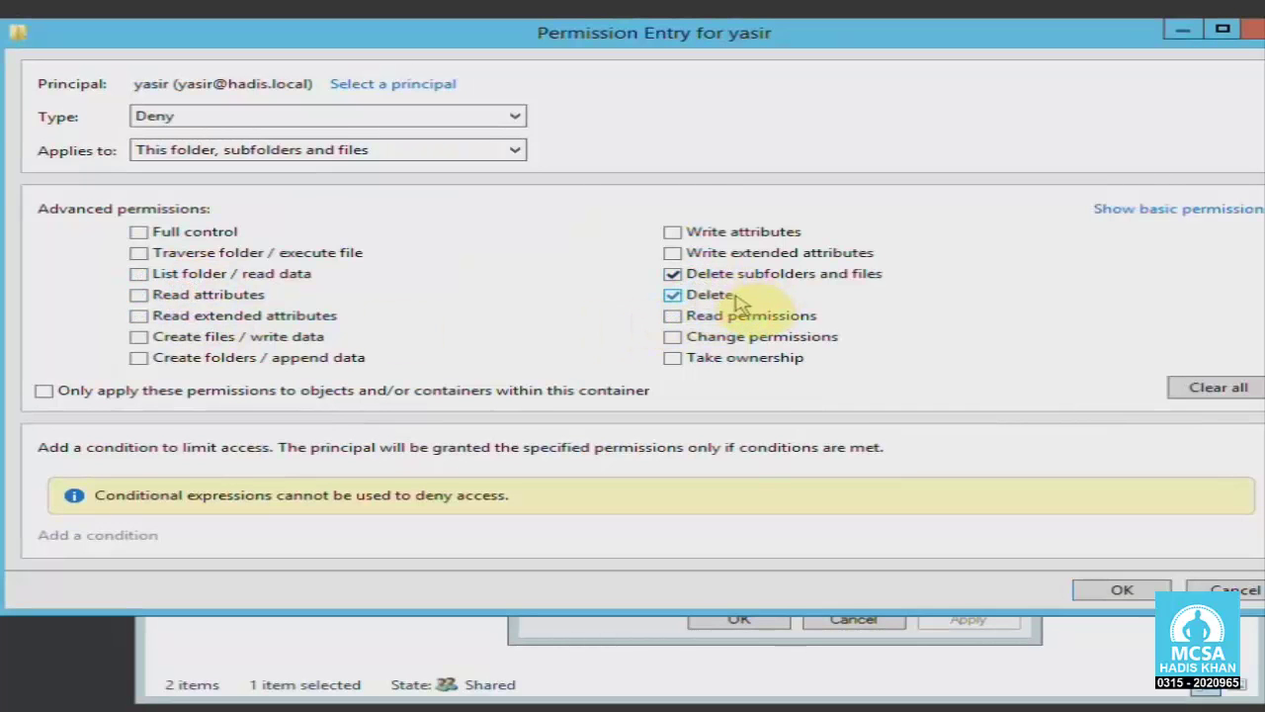
click(1102, 589)
click(1116, 555)
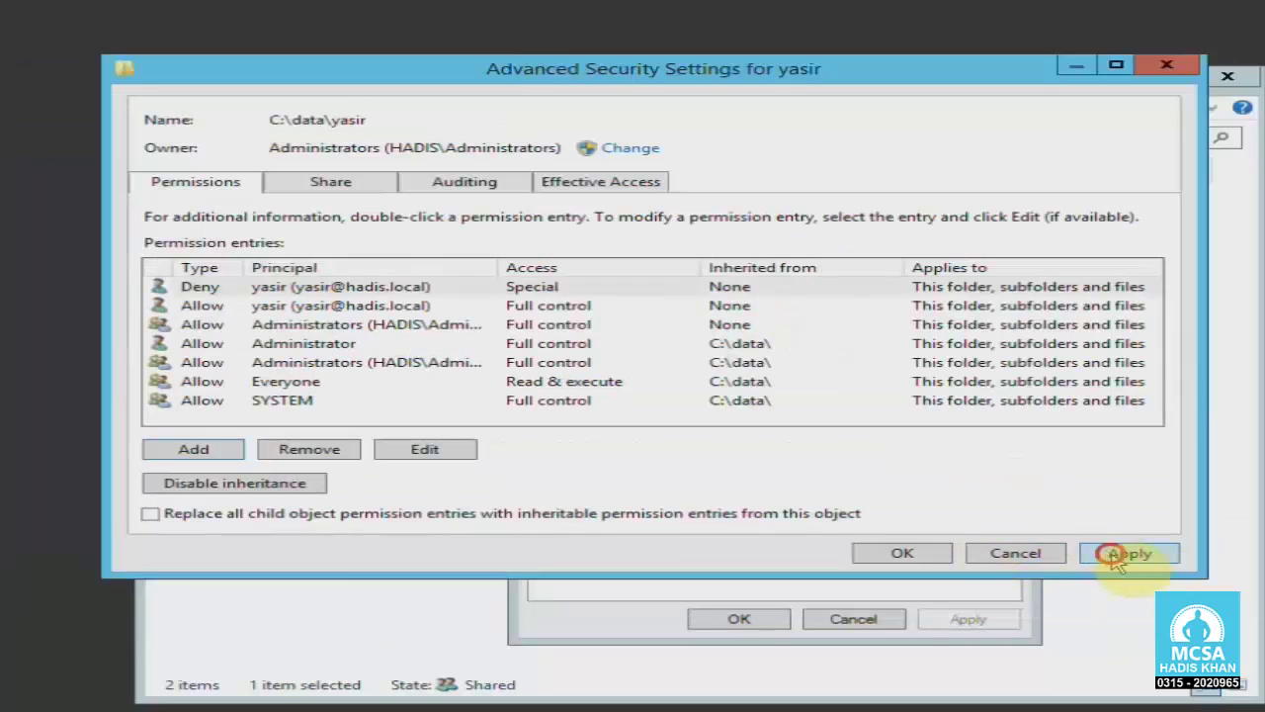
click(810, 423)
Compare the user's Deny and Allow permission entries, and close the advanced security settings and the folder properties.
click(237, 287)
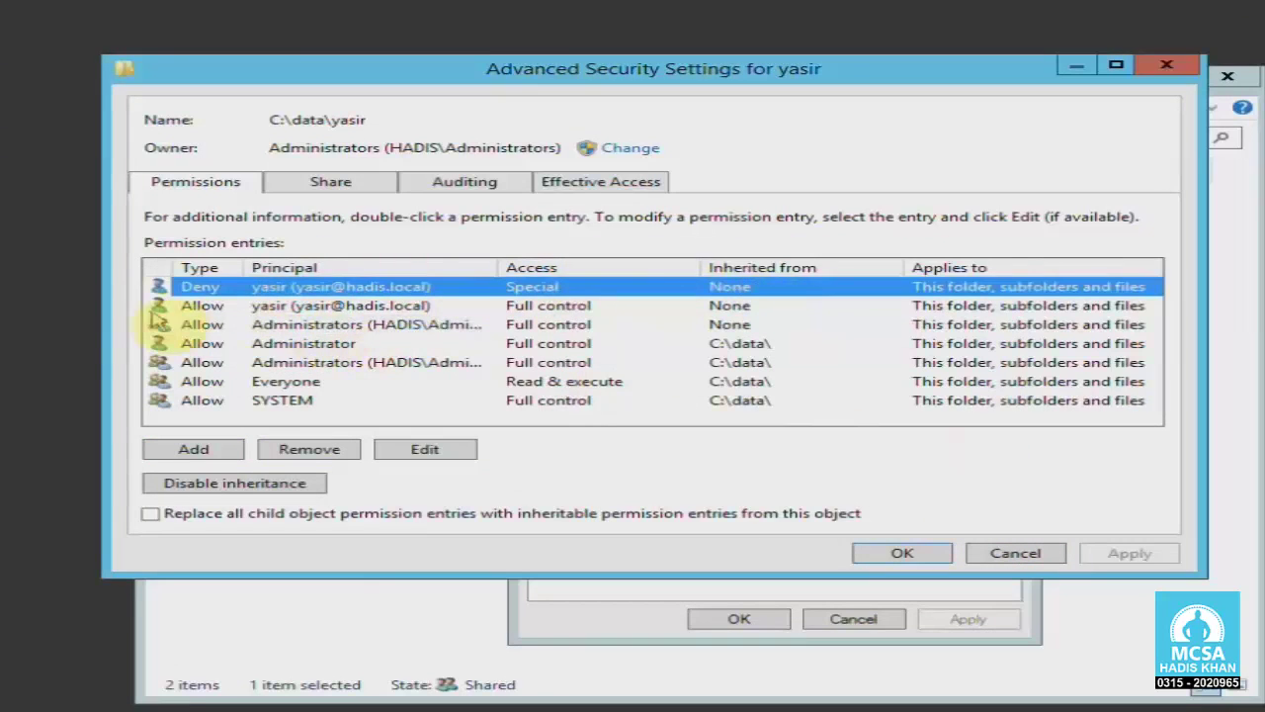
click(375, 306)
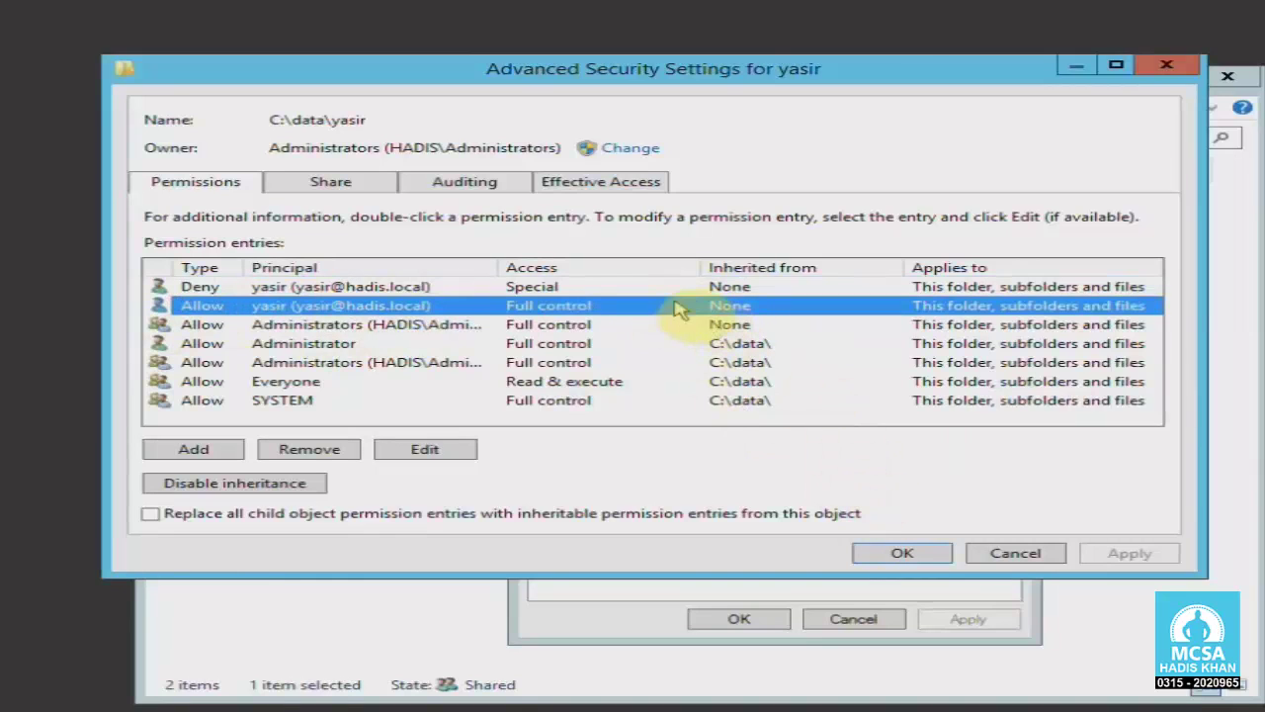
click(622, 288)
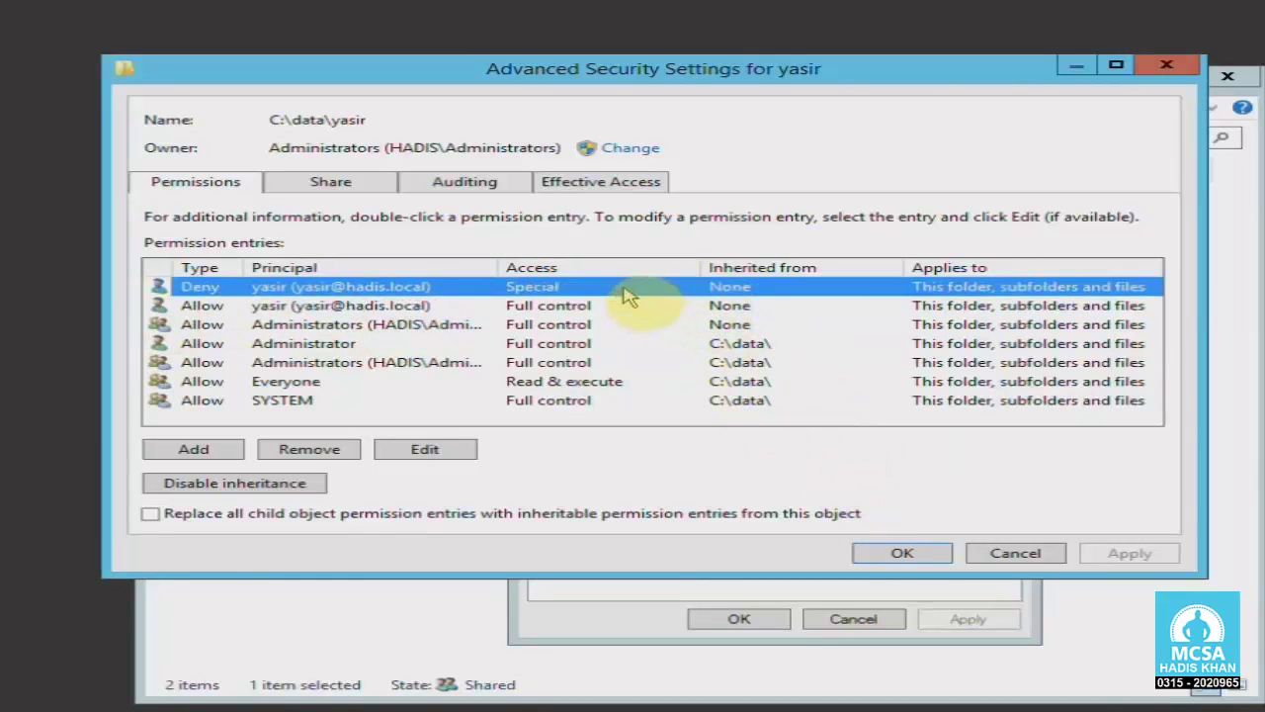
click(897, 553)
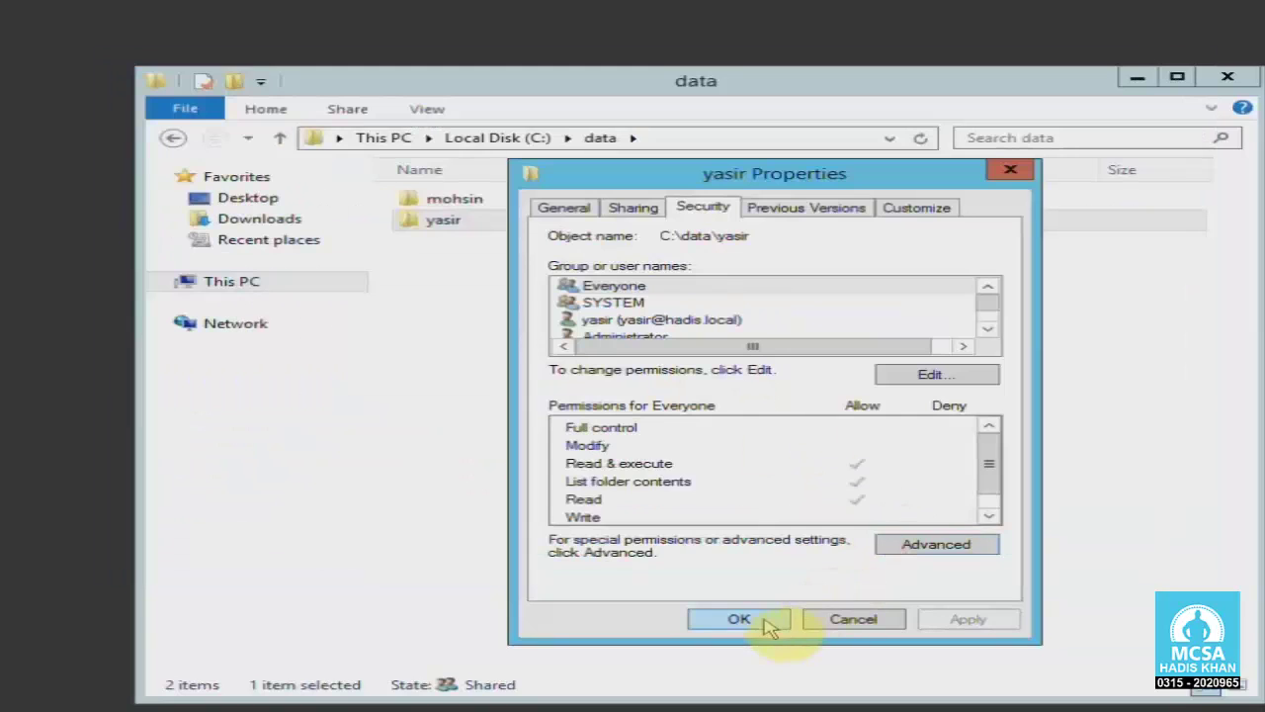
click(759, 619)
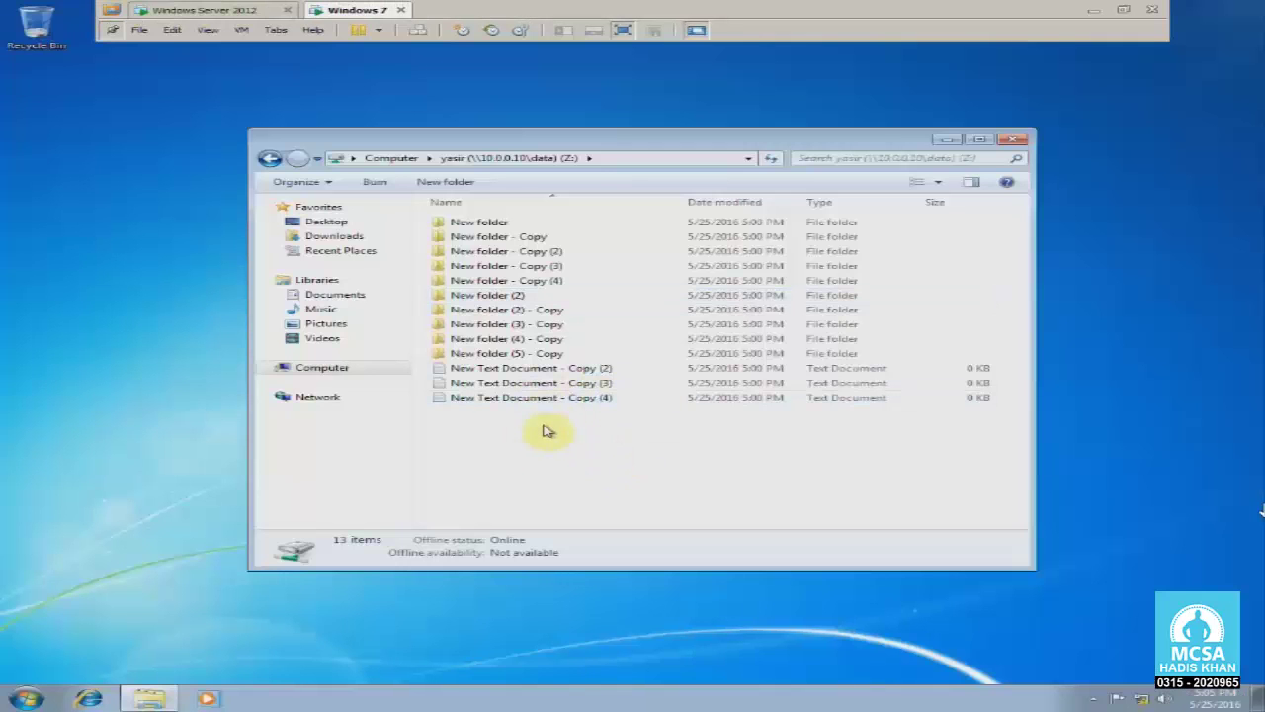
On the Windows 7 client, create a new folder with its default name in drive Z:.
right_click(542, 408)
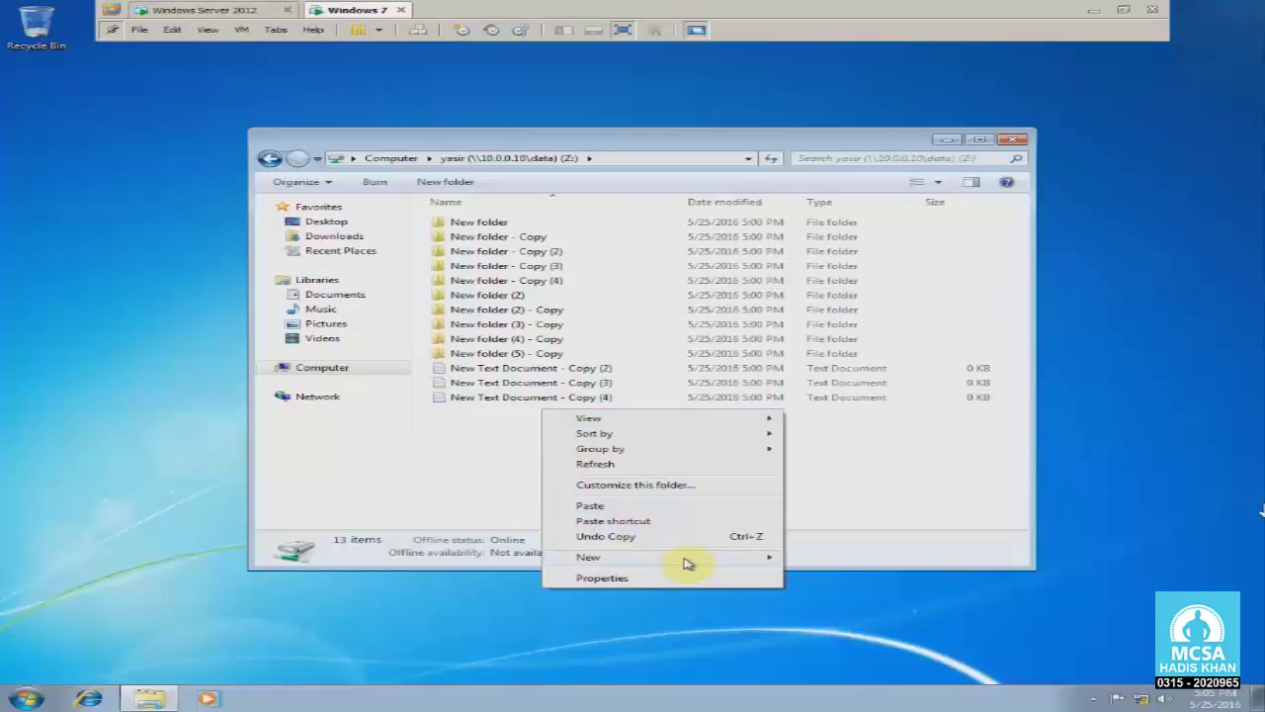
mouse_move(683, 556)
click(812, 560)
click(633, 463)
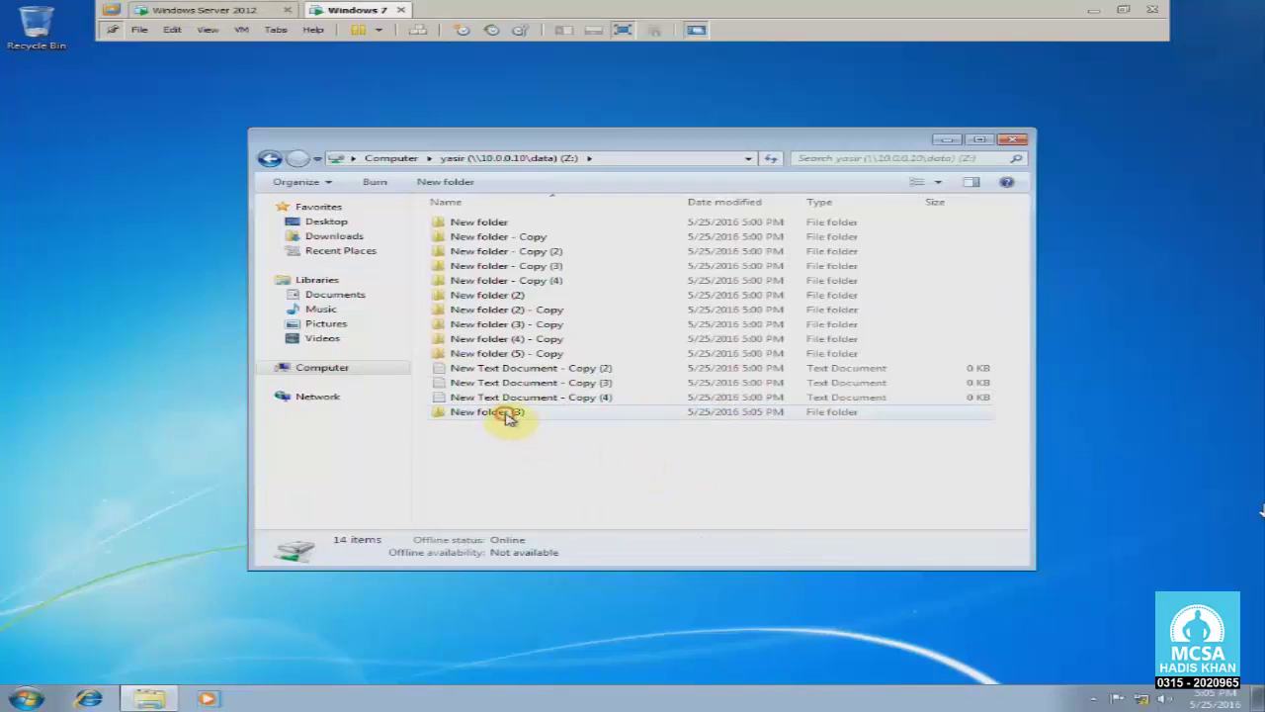
Try to delete the newly created folder from drive Z: to test the deny permission.
click(508, 412)
key(Delete)
key(Return)
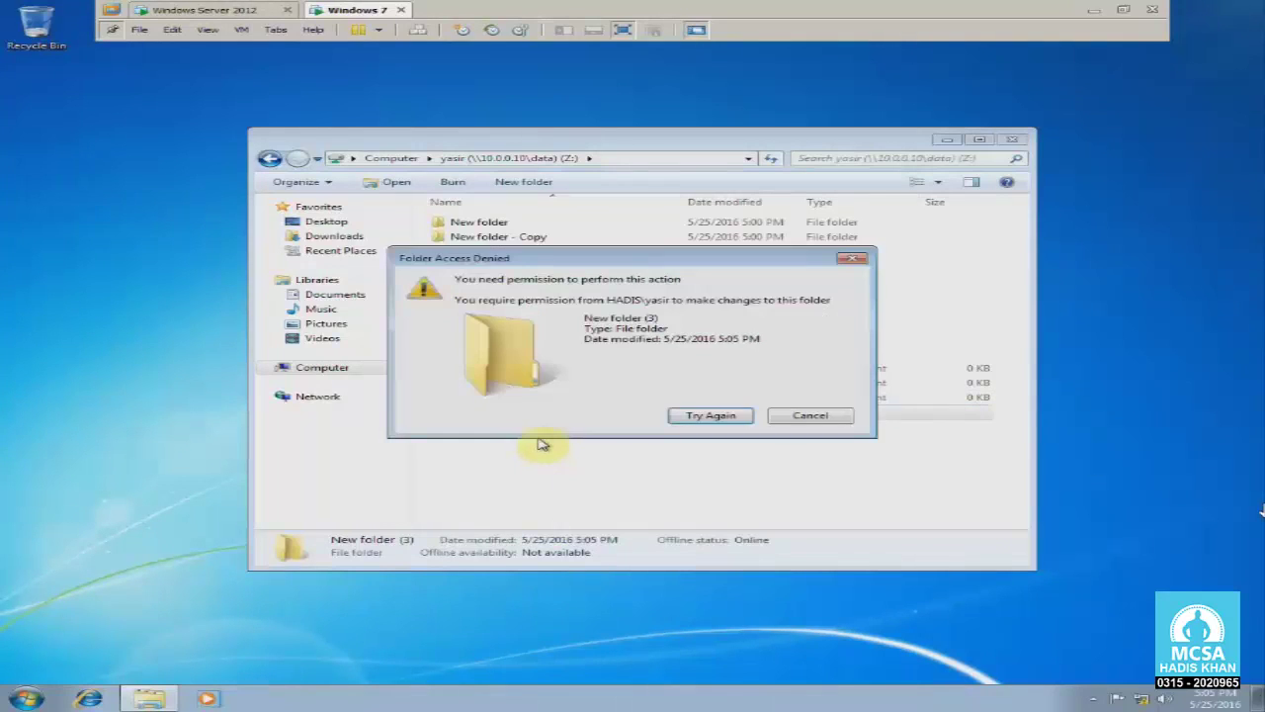
drag(525, 259, 604, 228)
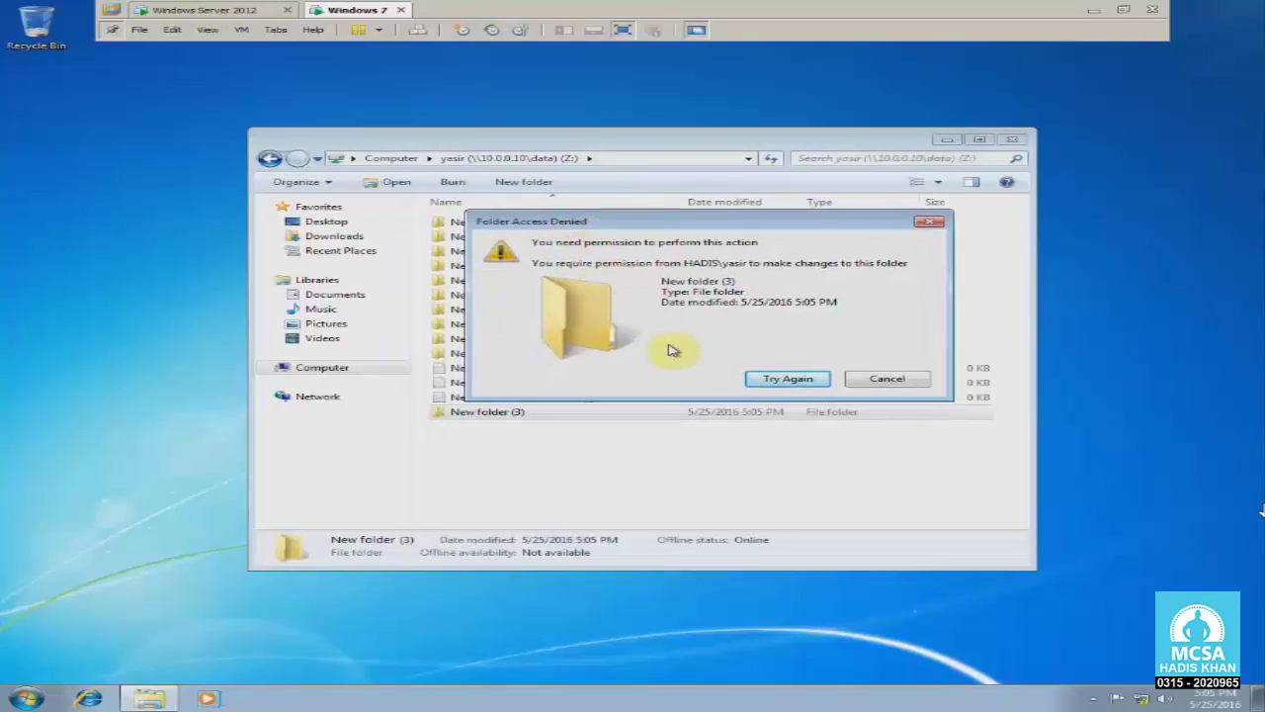